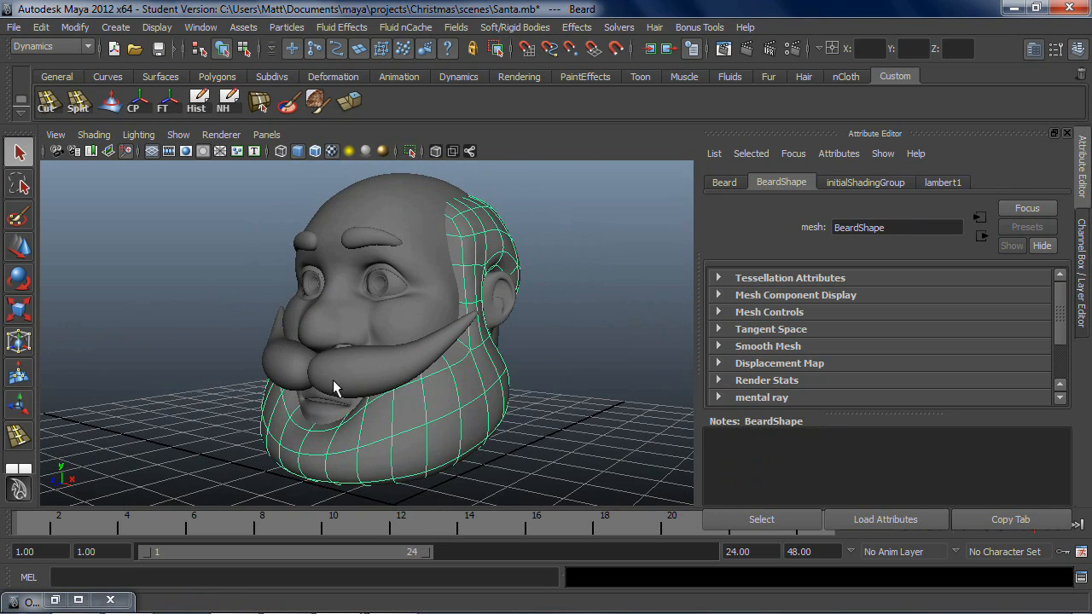
Step: Delete both mustache halves and both eyebrows from the Santa head
click(351, 373)
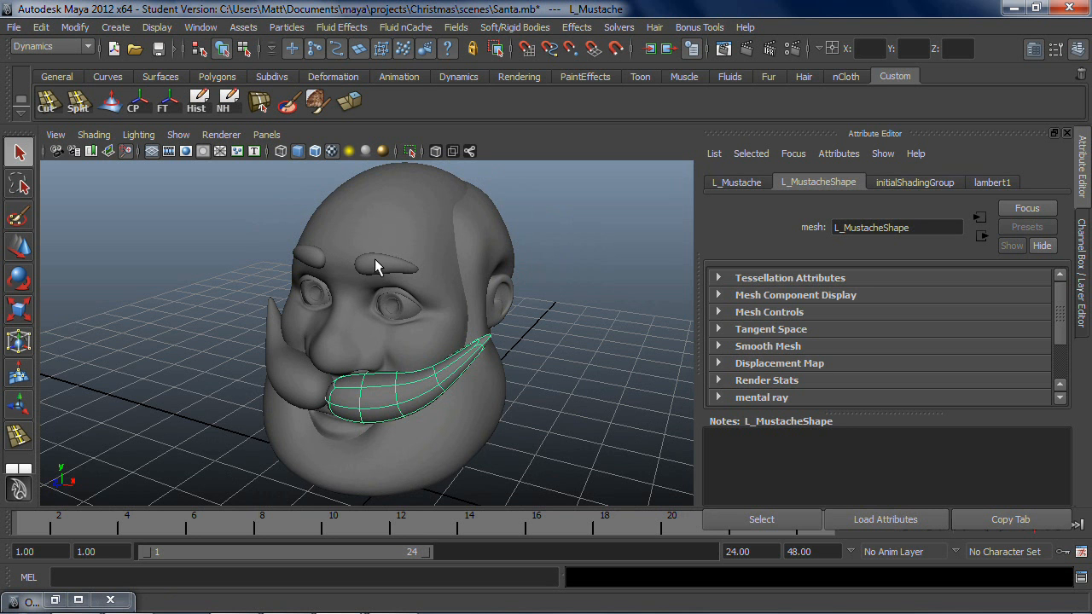
alt+drag(453, 313, 396, 281)
alt+drag(306, 376, 316, 381)
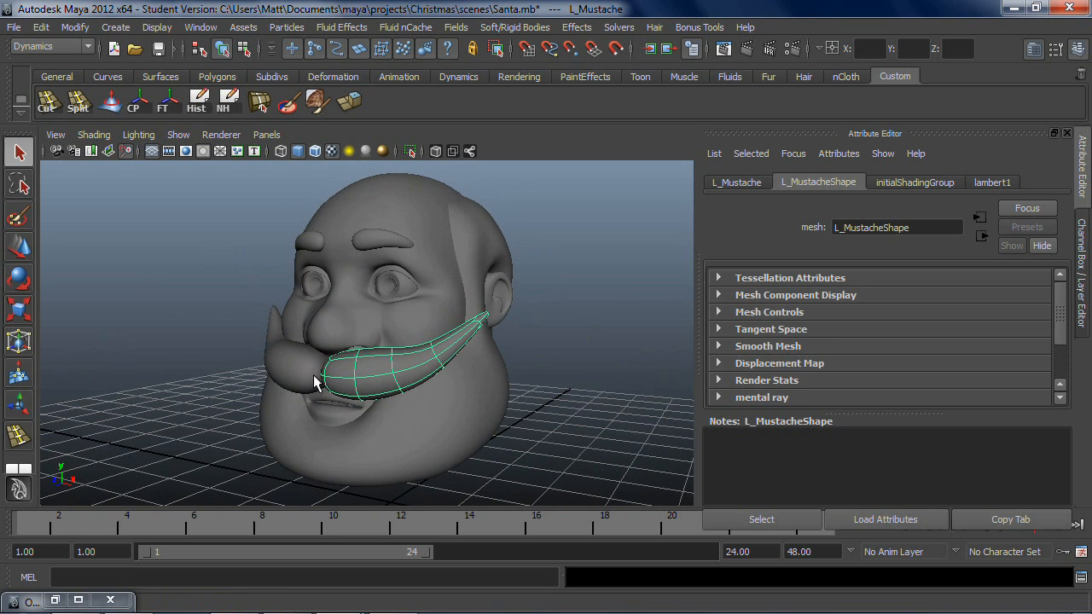
click(306, 315)
shift+click(312, 243)
shift+click(386, 241)
key(Delete)
alt+drag(445, 271, 382, 252)
click(441, 331)
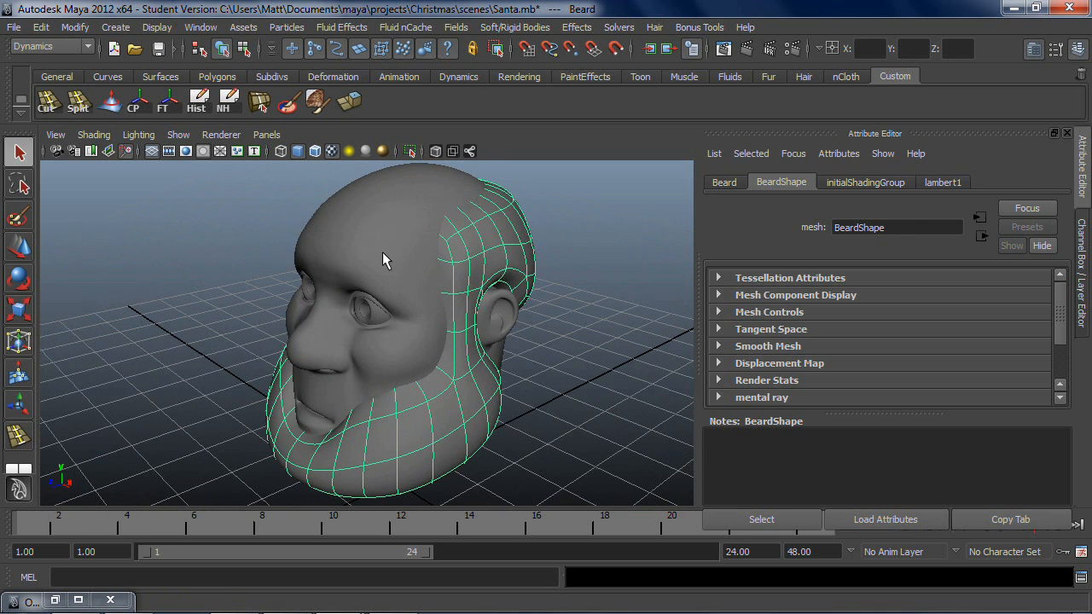
click(382, 252)
key(Delete)
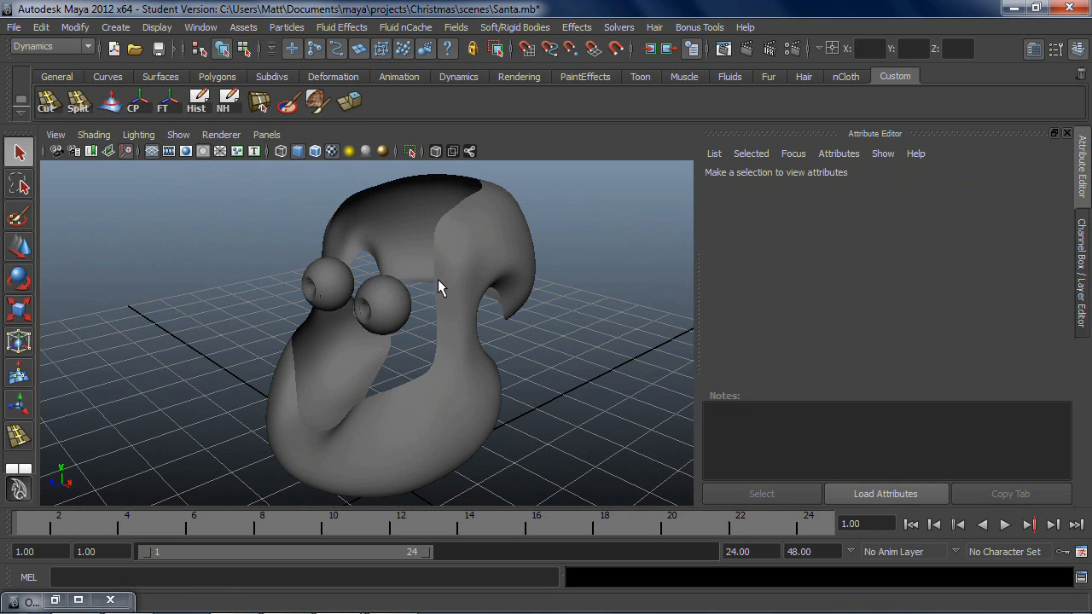
key(ctrl+z)
Step: Hide the head mesh together with the eyes so that only the beard stays in the scene view
shift+click(380, 316)
shift+click(368, 319)
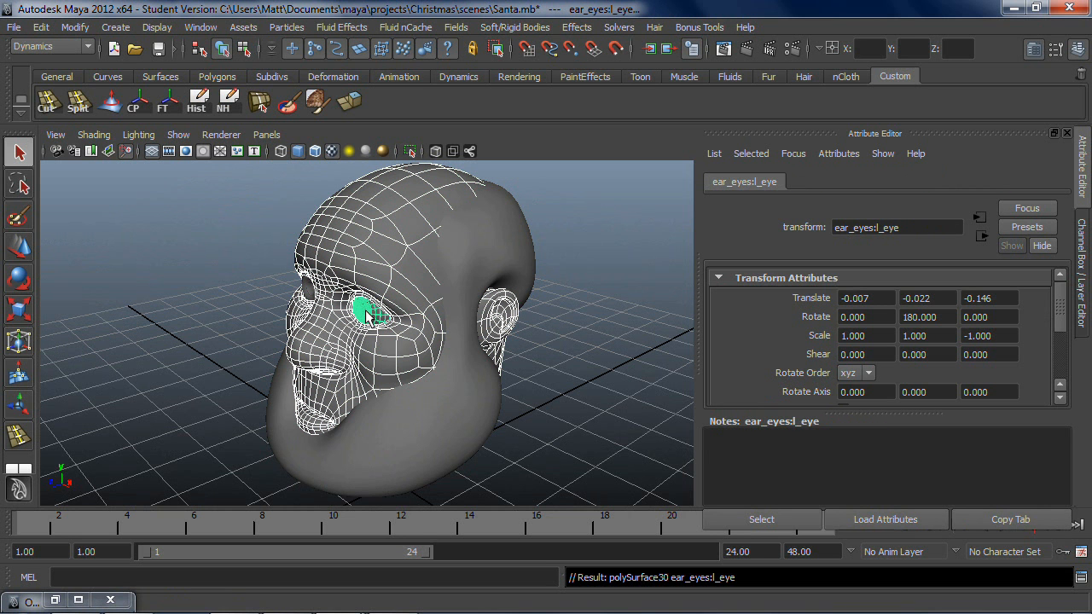
key(Up)
key(ctrl+h)
alt+drag(535, 338, 397, 293)
Step: Insert an edge loop close to the beard's face-side border and another close to its border around the ear
click(418, 292)
scroll(421, 291, up, 6)
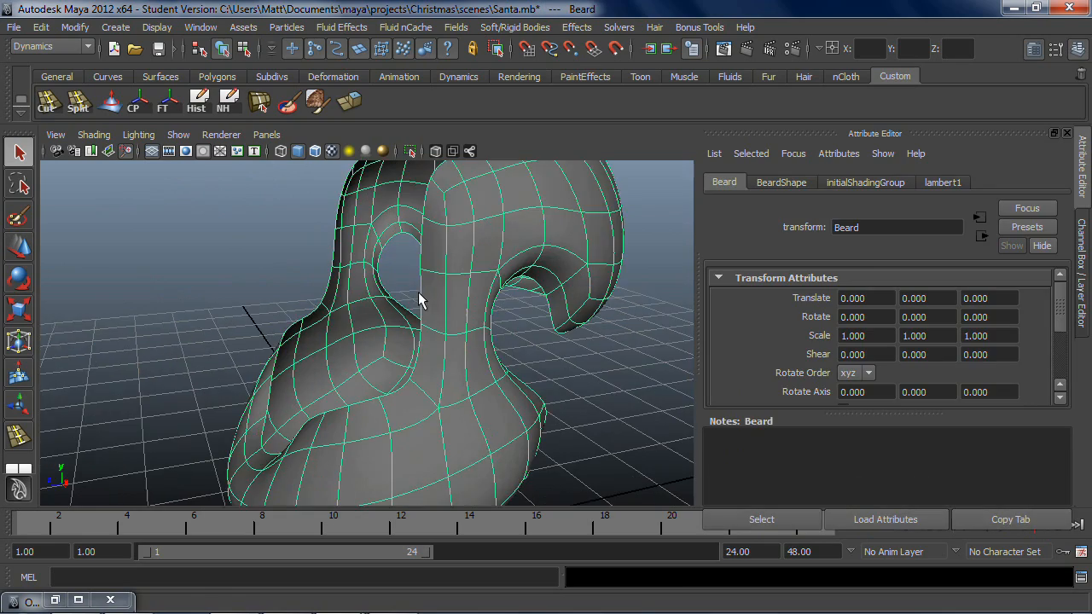
alt+middle_drag(423, 291, 390, 340)
alt+drag(390, 341, 244, 360)
click(83, 105)
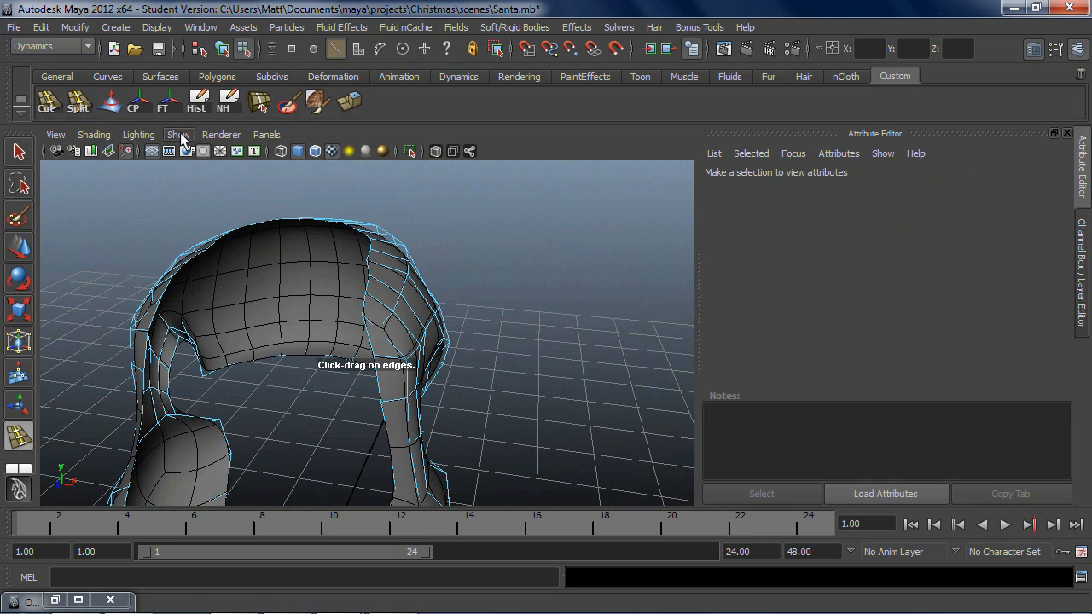
scroll(382, 293, up, 2)
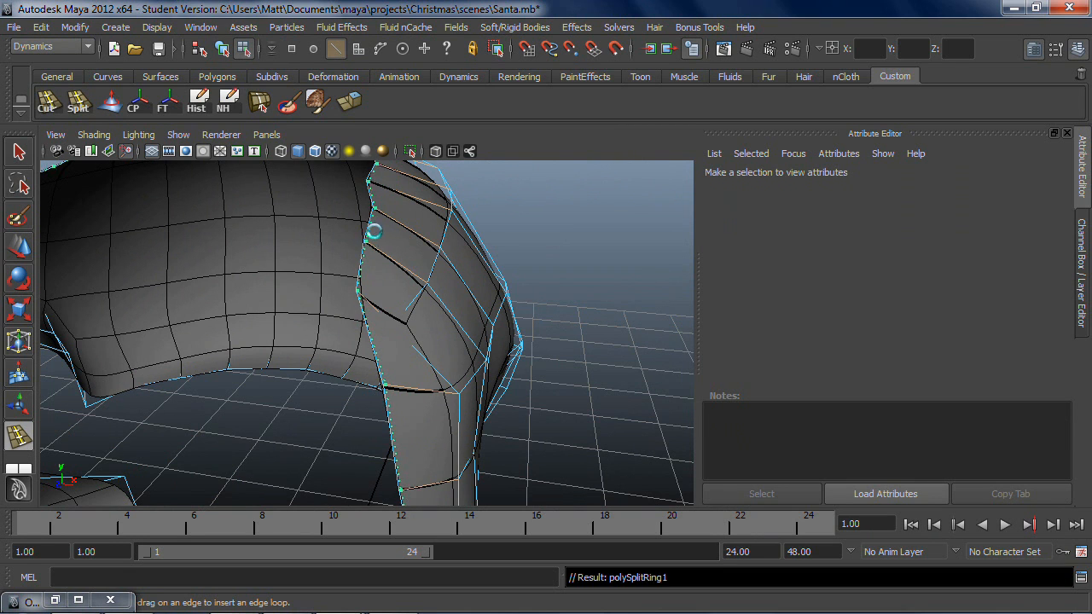
click(378, 237)
alt+drag(451, 287, 302, 252)
drag(401, 322, 402, 324)
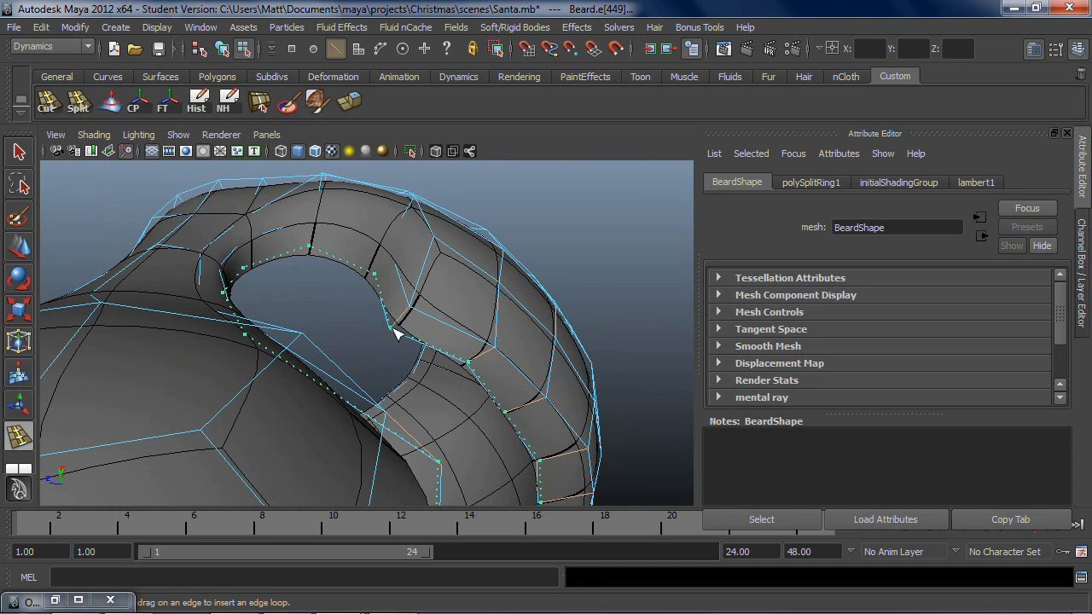
drag(394, 327, 393, 327)
Step: Preview the beard with smoothing in object mode, and return to the unsmoothed display
key(w)
key(3)
alt+drag(316, 297, 355, 302)
right_drag(354, 301, 436, 220)
click(401, 263)
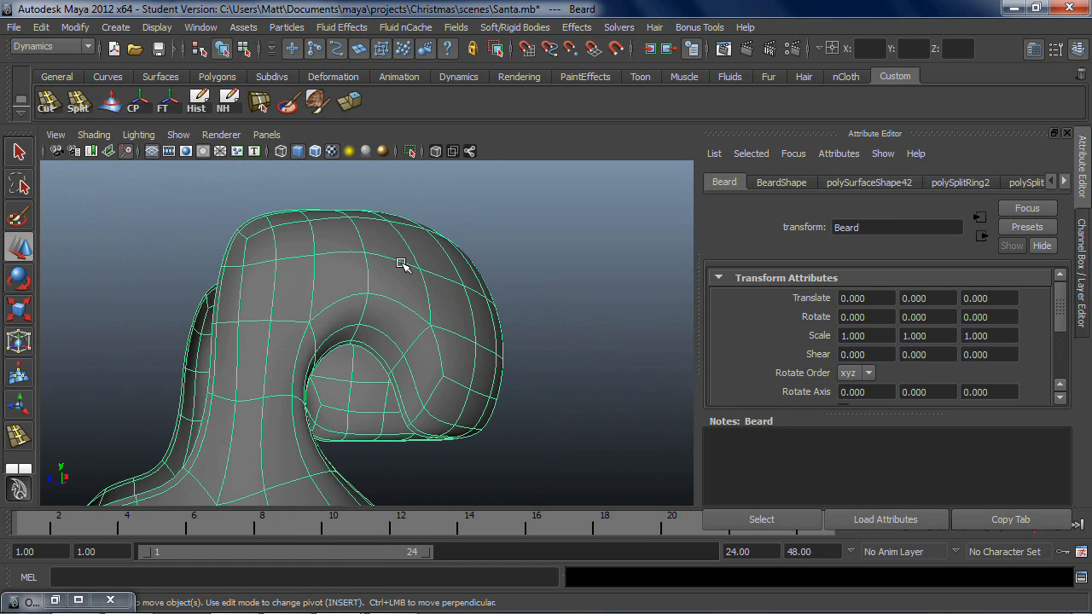
key(1)
alt+drag(361, 251, 392, 290)
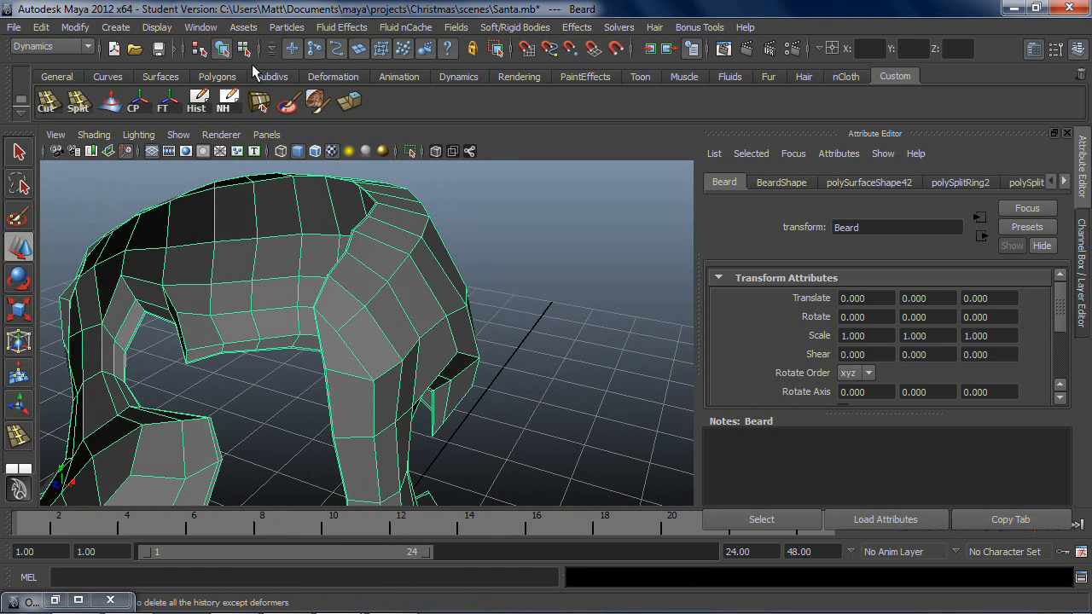
Step: Apply the polygon Smooth operation to the beard mesh
click(274, 26)
click(359, 26)
key(F3)
click(361, 26)
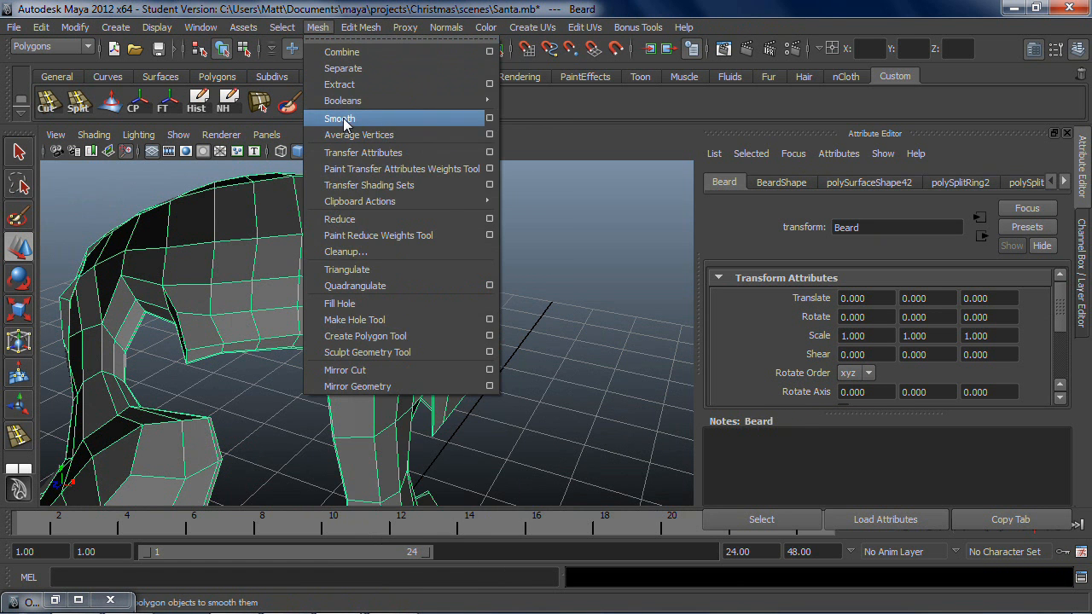
click(340, 119)
Step: In face mode, delete the loop of thin rim faces along the beard's face-side border
right_drag(353, 286, 344, 329)
scroll(316, 292, up, 5)
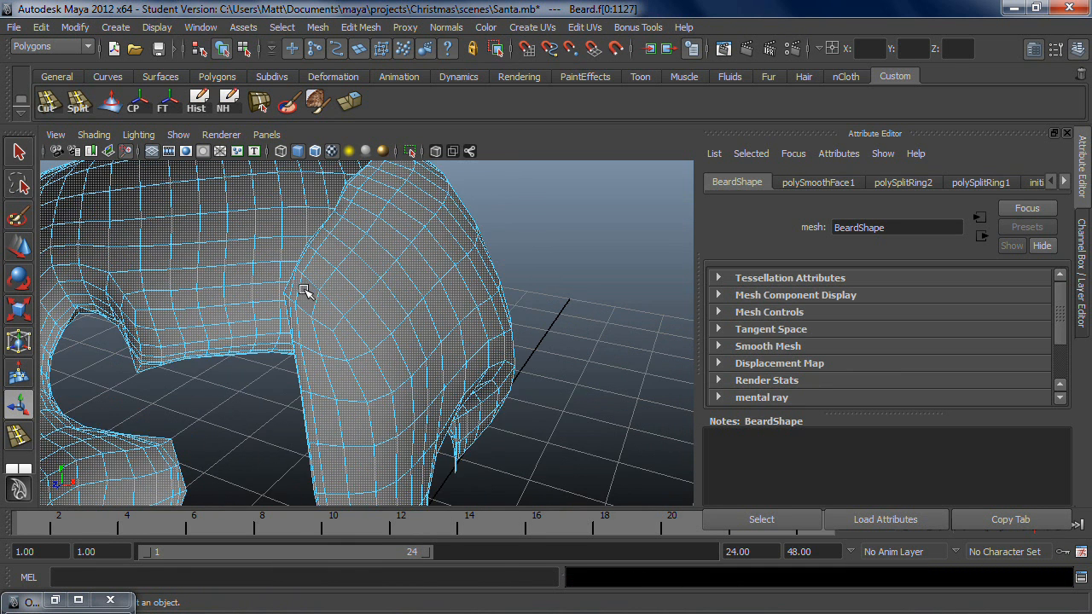
key(1)
click(232, 260)
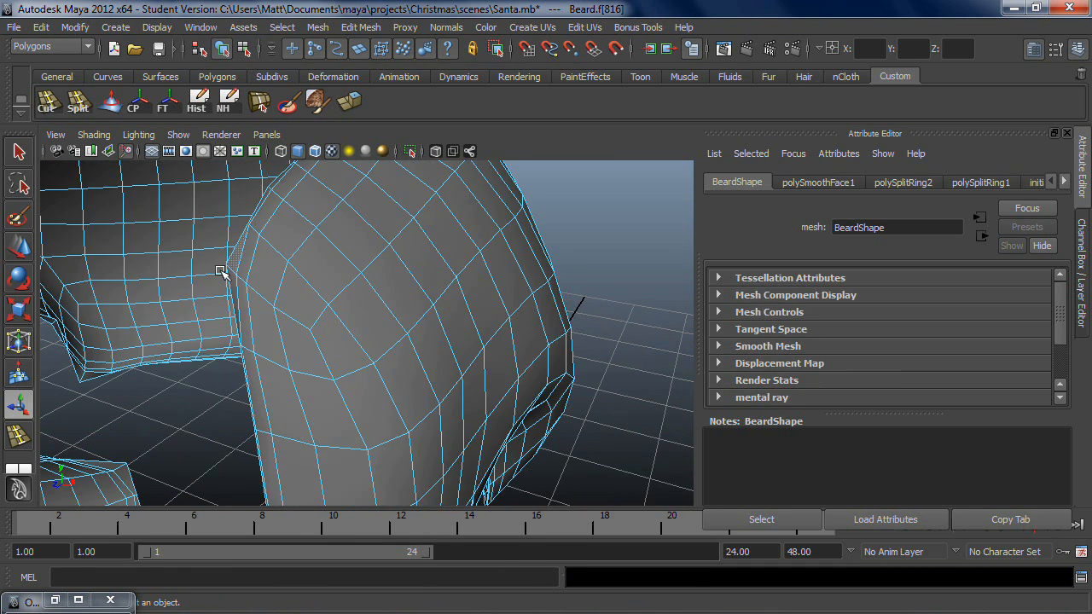
alt+drag(217, 295, 294, 333)
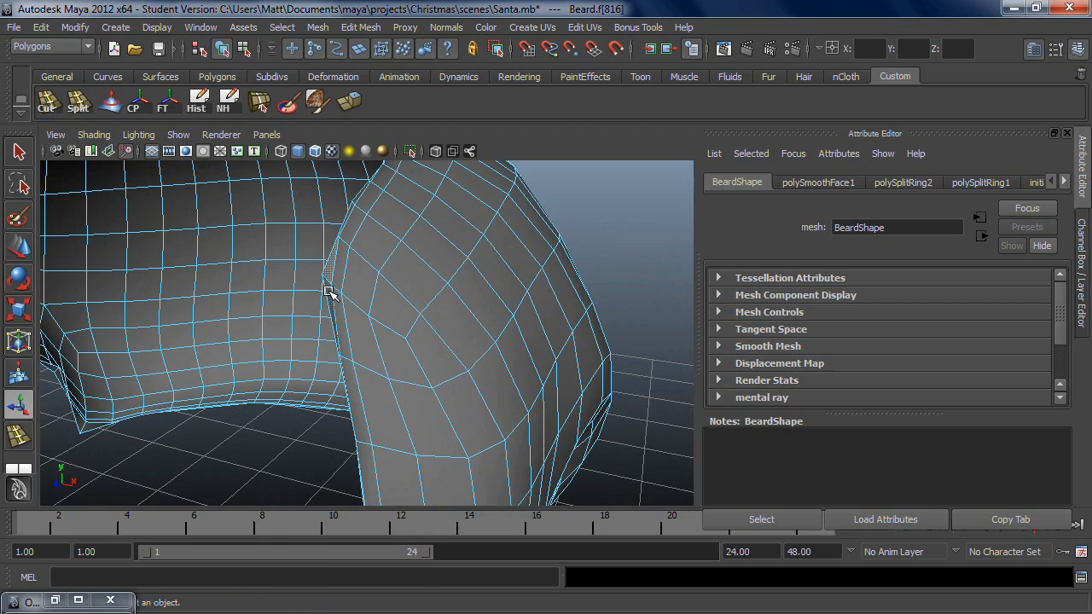
alt+drag(433, 295, 356, 322)
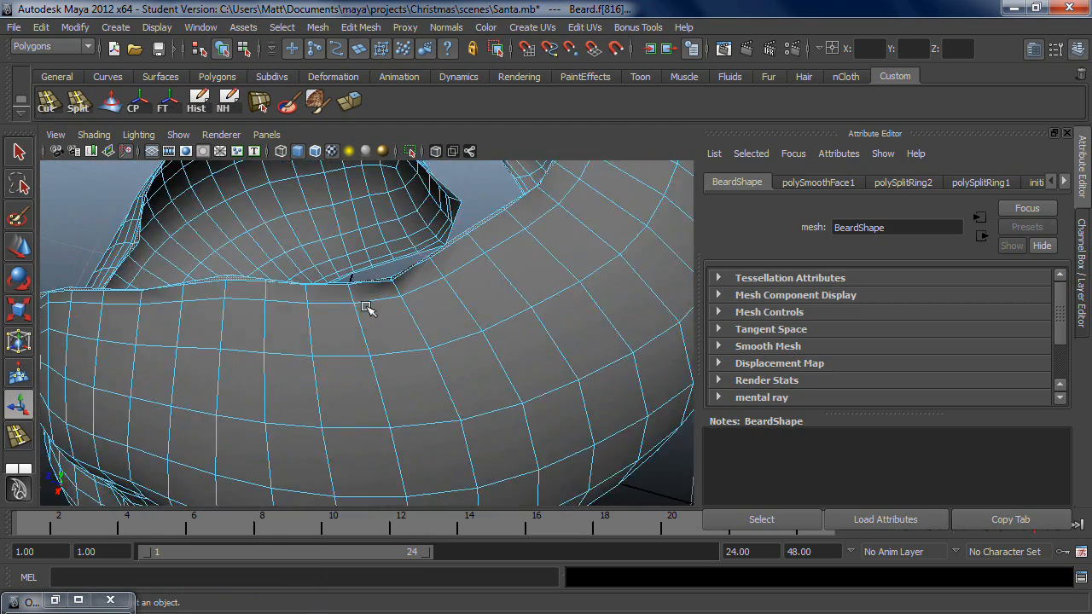
alt+right_drag(371, 307, 288, 83)
alt+drag(311, 243, 445, 183)
scroll(379, 280, up, 3)
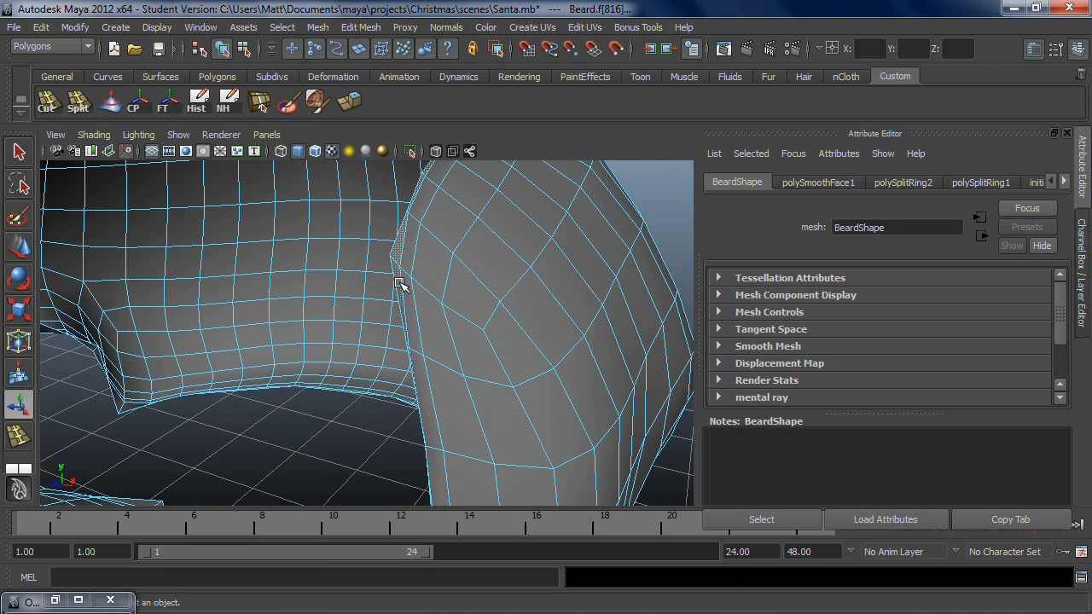
scroll(432, 270, down, 6)
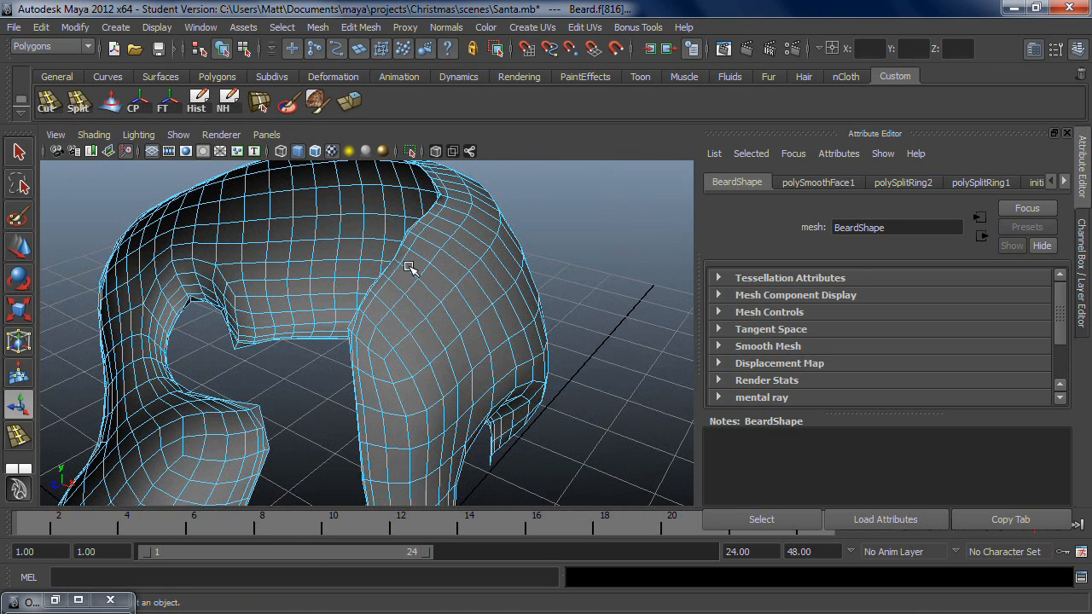
key(Delete)
Step: Delete the loop of thin rim faces along the beard's border around the ear
alt+drag(407, 267, 304, 239)
scroll(333, 326, up, 4)
alt+drag(310, 329, 247, 305)
scroll(247, 305, up, 2)
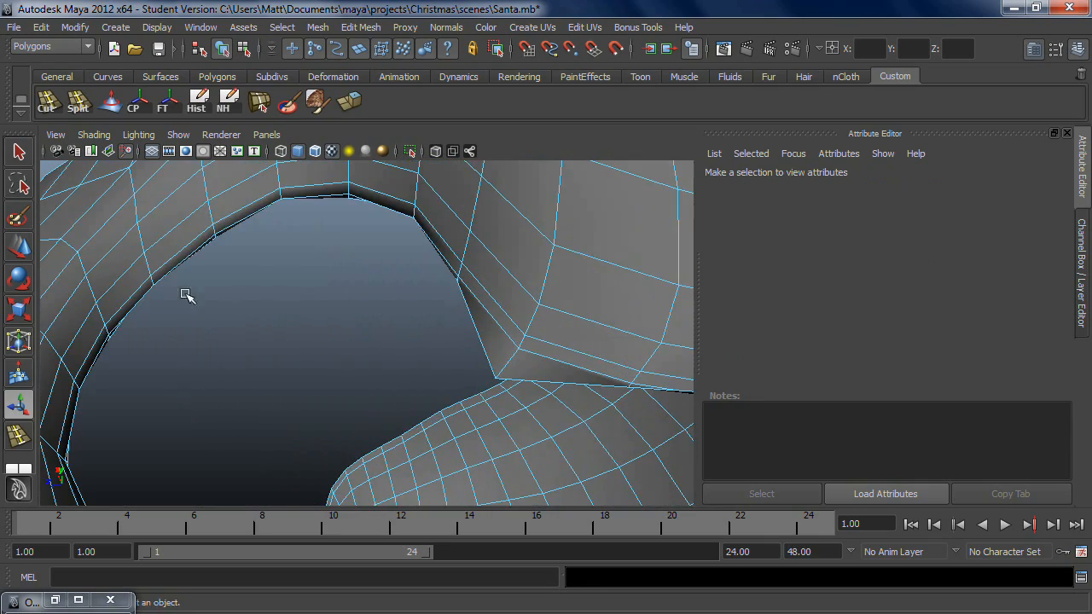
click(320, 200)
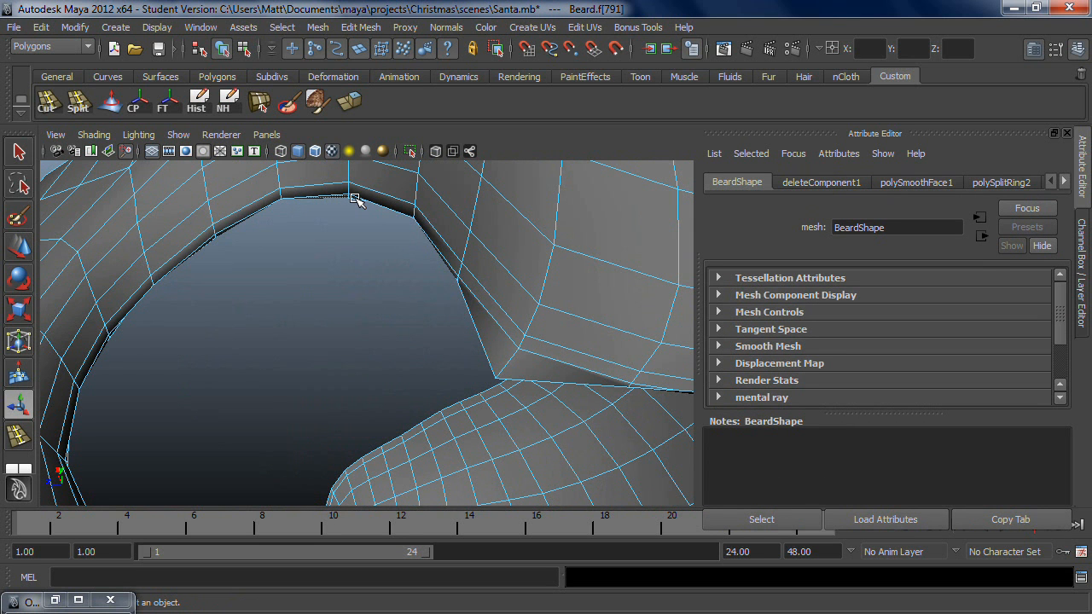
double_click(354, 199)
key(Delete)
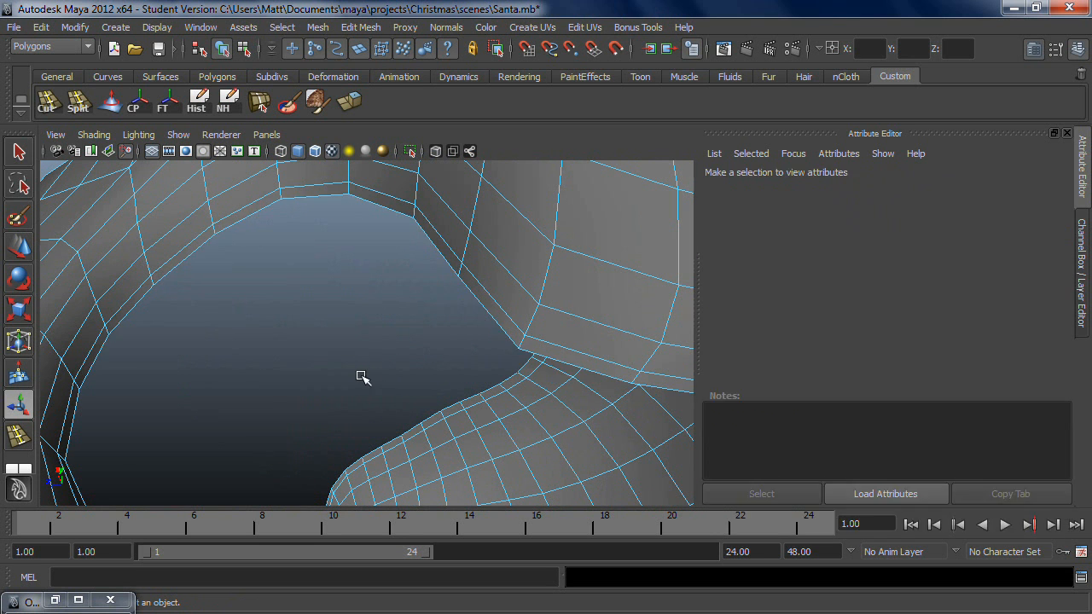
Step: Return to object mode and show the hidden head and eyes again
scroll(359, 376, down, 5)
alt+drag(353, 375, 421, 412)
right_drag(463, 288, 538, 267)
key(ctrl+shift+h)
click(611, 372)
alt+drag(612, 374, 296, 427)
Step: Examine how the edges of the beard sit on the head from above, the side and the front
click(426, 394)
alt+drag(312, 330, 271, 307)
scroll(398, 313, up, 4)
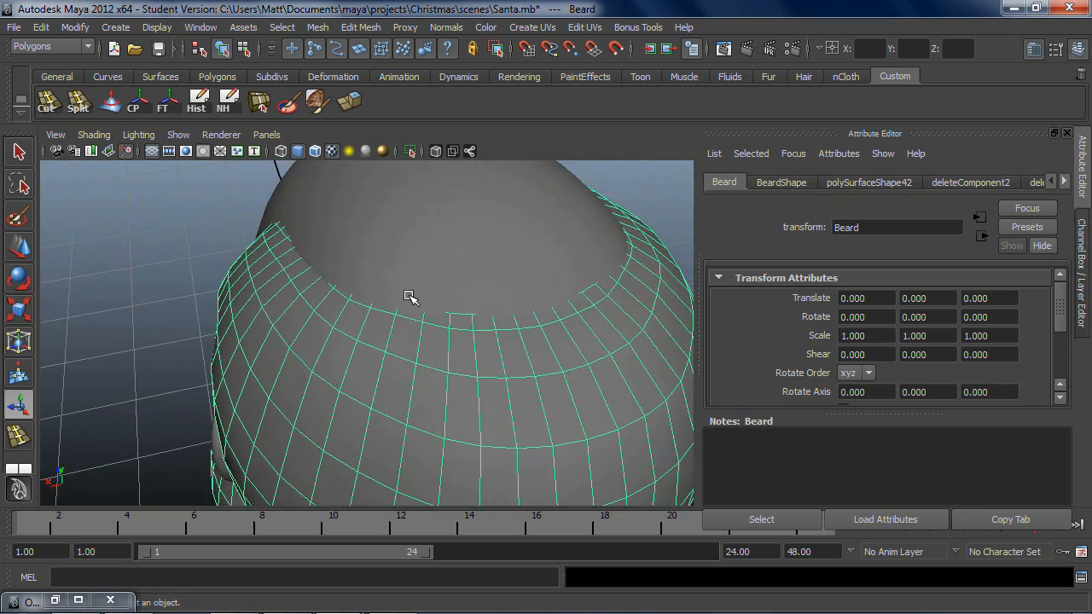
alt+drag(339, 317, 573, 256)
scroll(563, 259, down, 3)
alt+drag(385, 351, 215, 363)
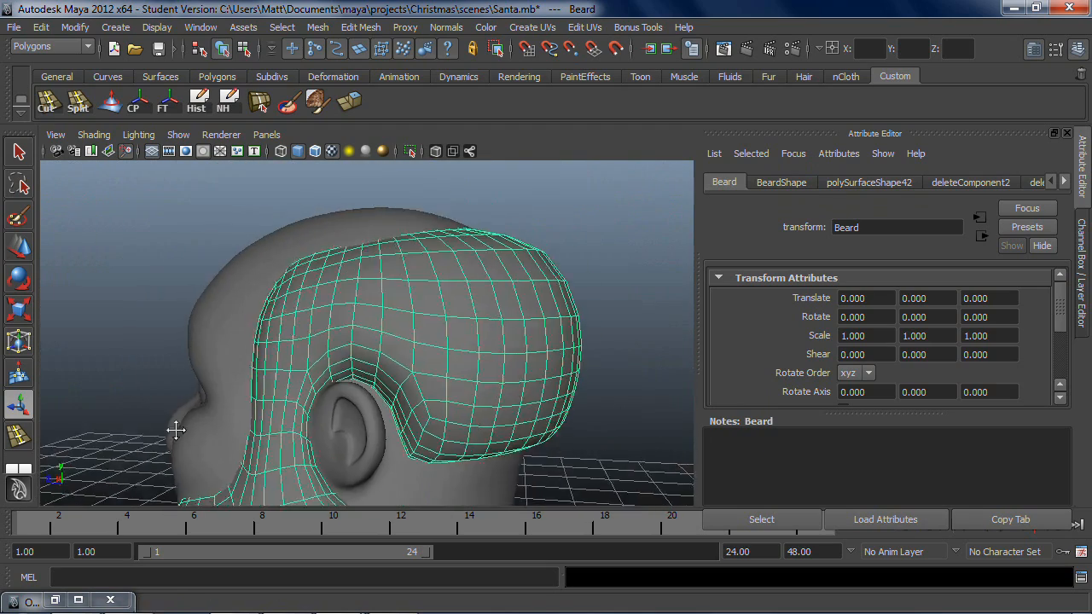
alt+middle_drag(162, 441, 205, 278)
alt+drag(204, 277, 122, 316)
alt+drag(264, 346, 389, 357)
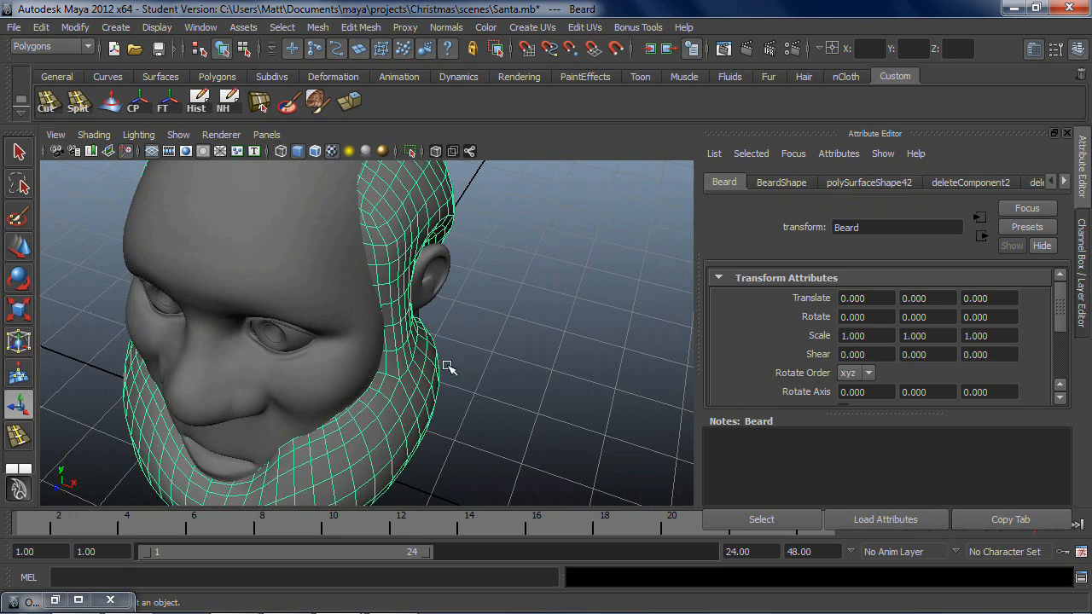
alt+drag(455, 378, 304, 298)
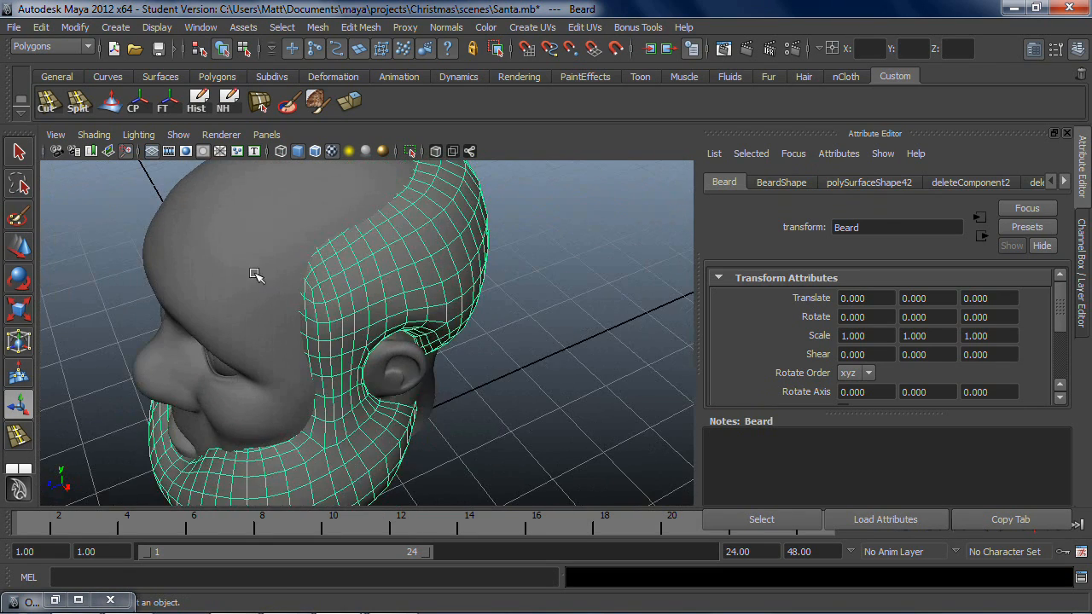
Step: Select everything except the beard and hide it, including the head, both eyes and the tear_things object
click(213, 267)
alt+drag(228, 323, 364, 263)
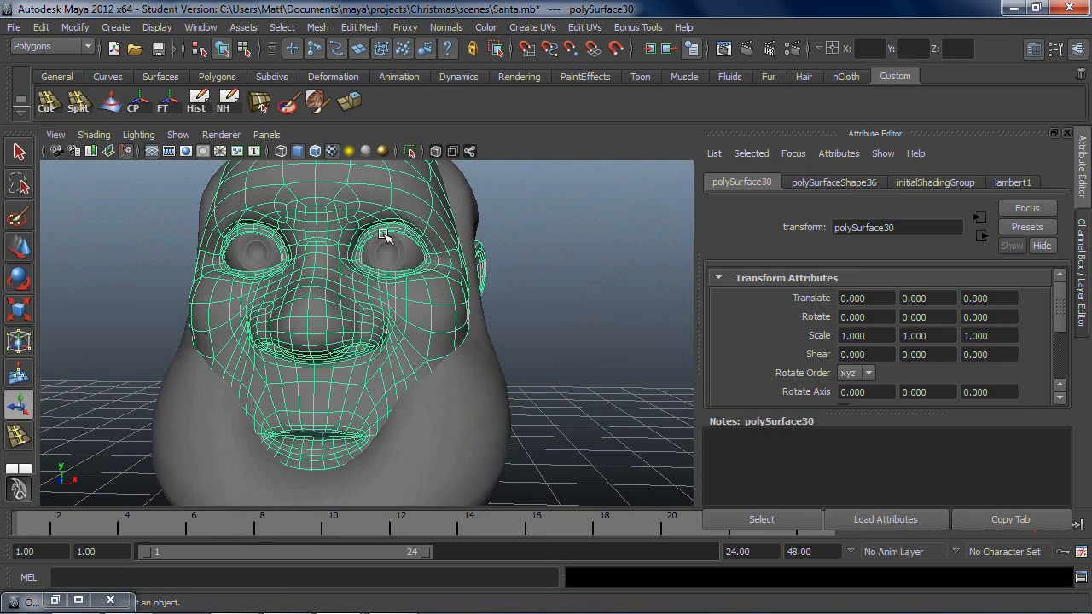
click(265, 272)
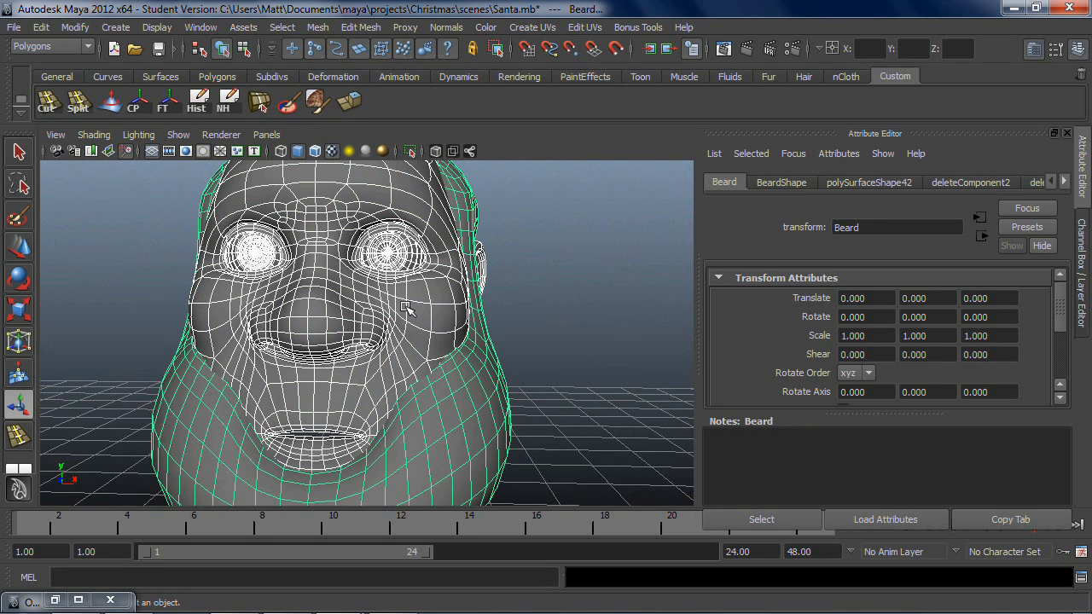
shift+drag(484, 461, 474, 456)
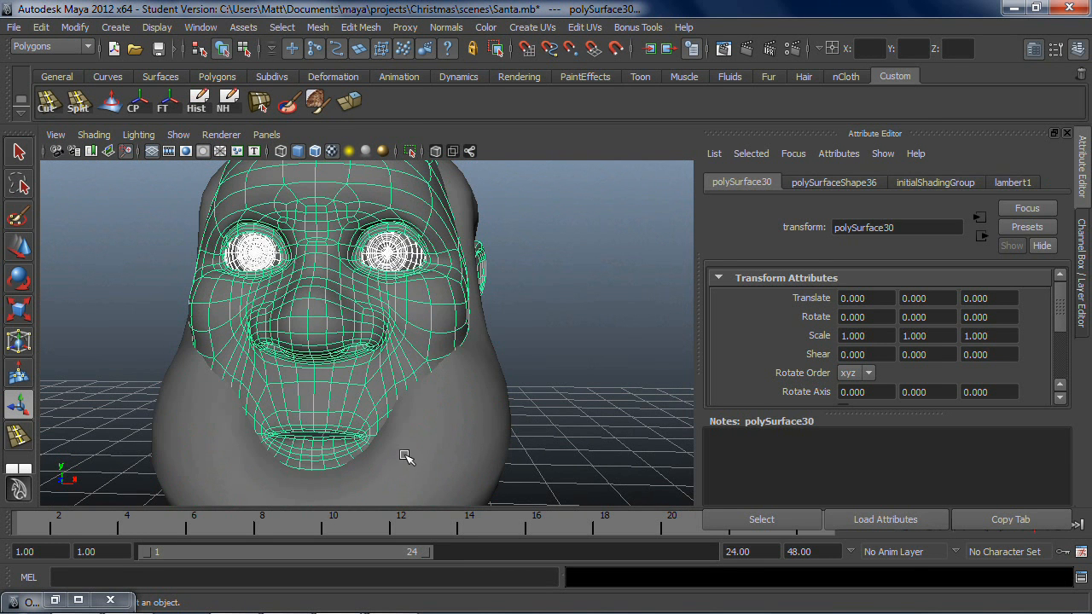
key(ctrl+h)
alt+drag(517, 419, 582, 370)
key(ctrl+z)
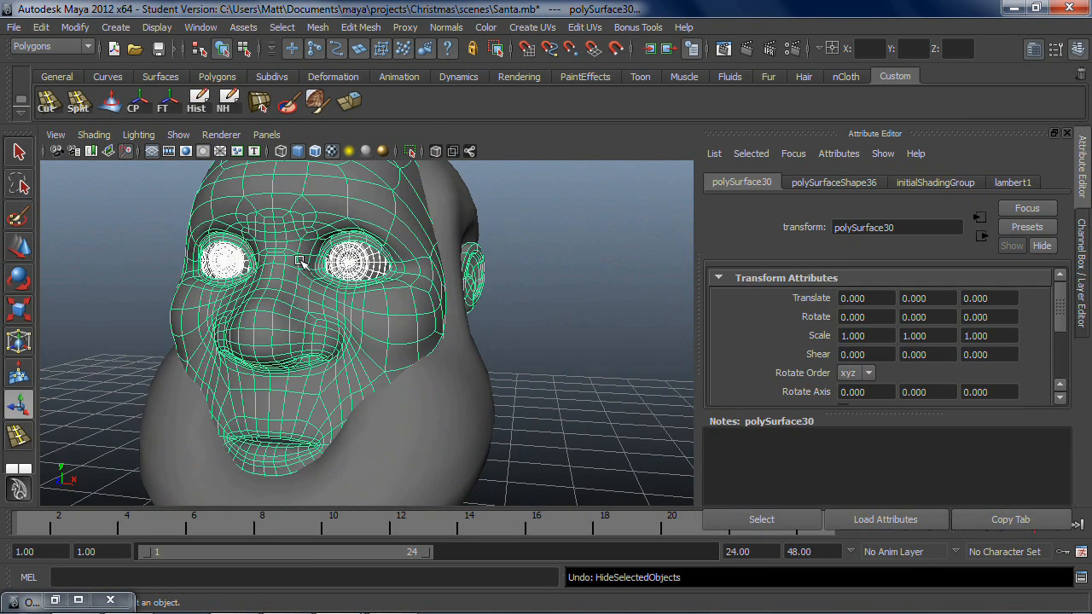
key(ctrl+h)
key(ctrl+h)
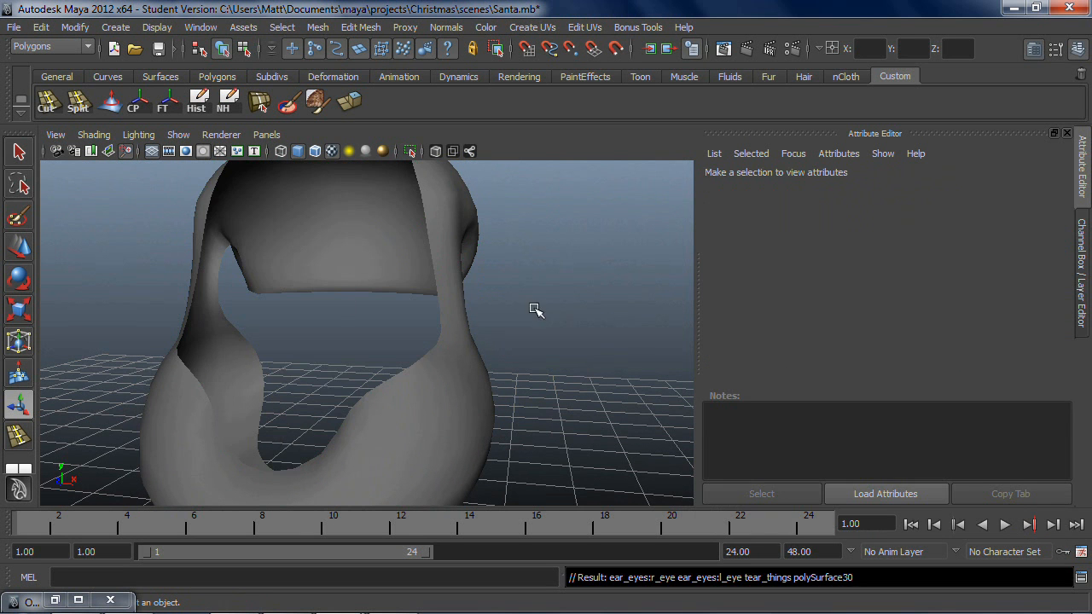
Step: Select the beard mesh, frame it in the view and switch to the Surfaces menu set
alt+drag(441, 361, 321, 414)
click(331, 297)
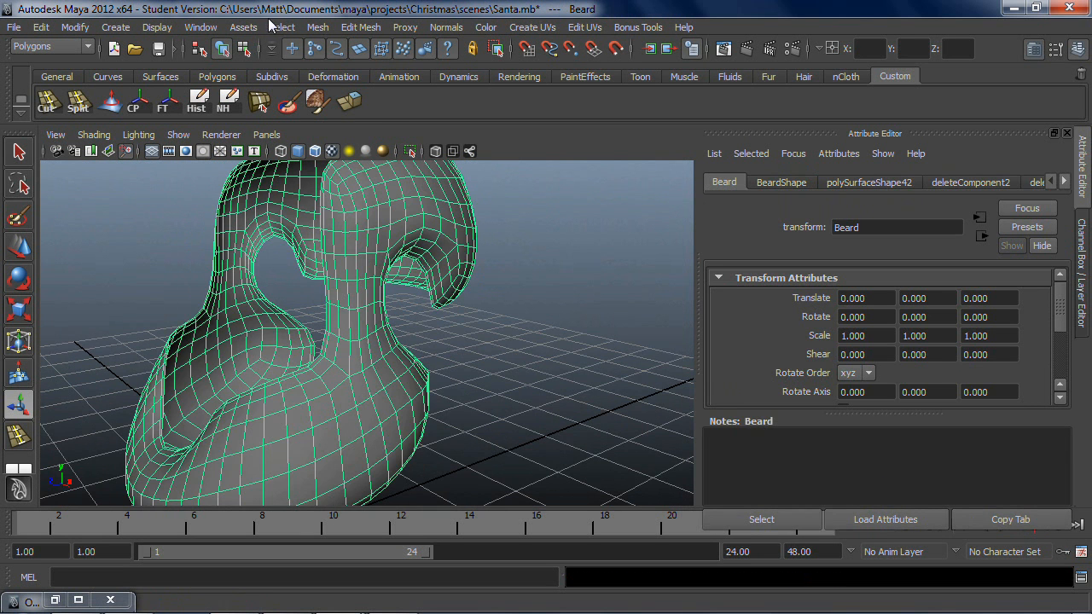
key(f)
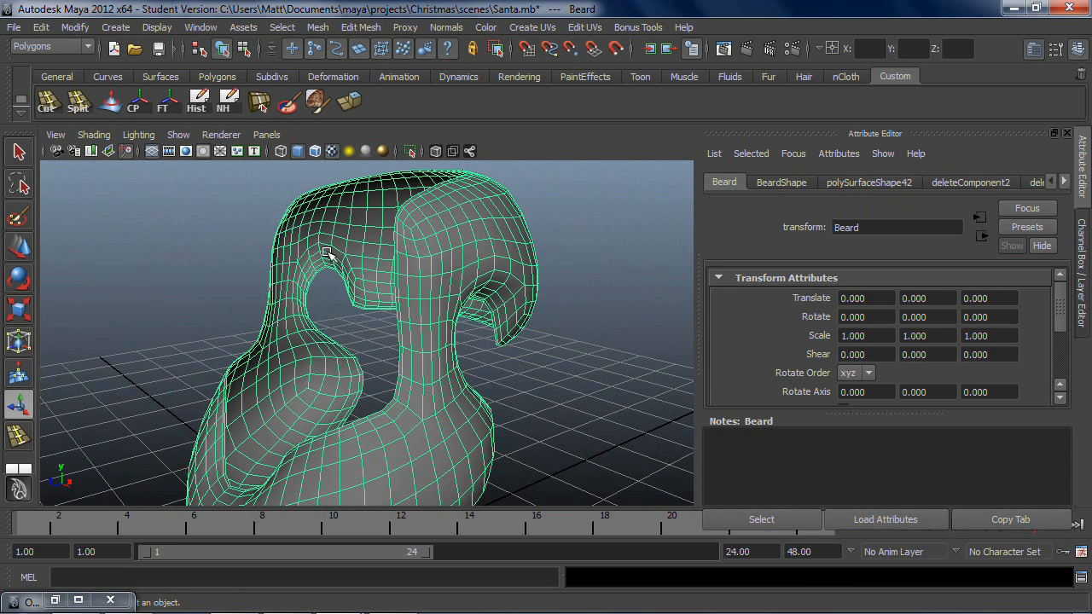
key(F2)
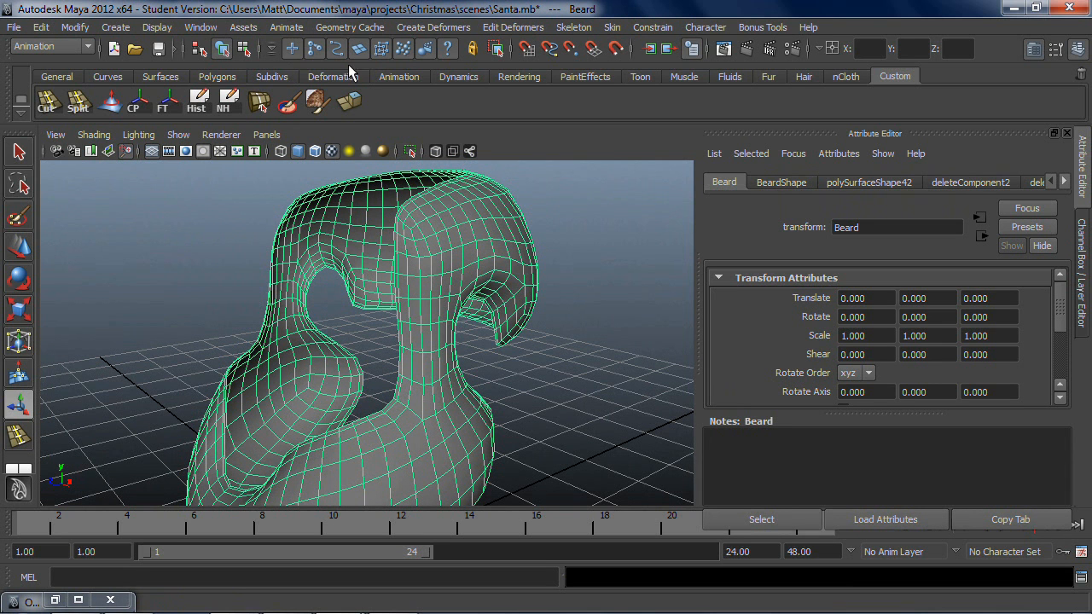
key(F4)
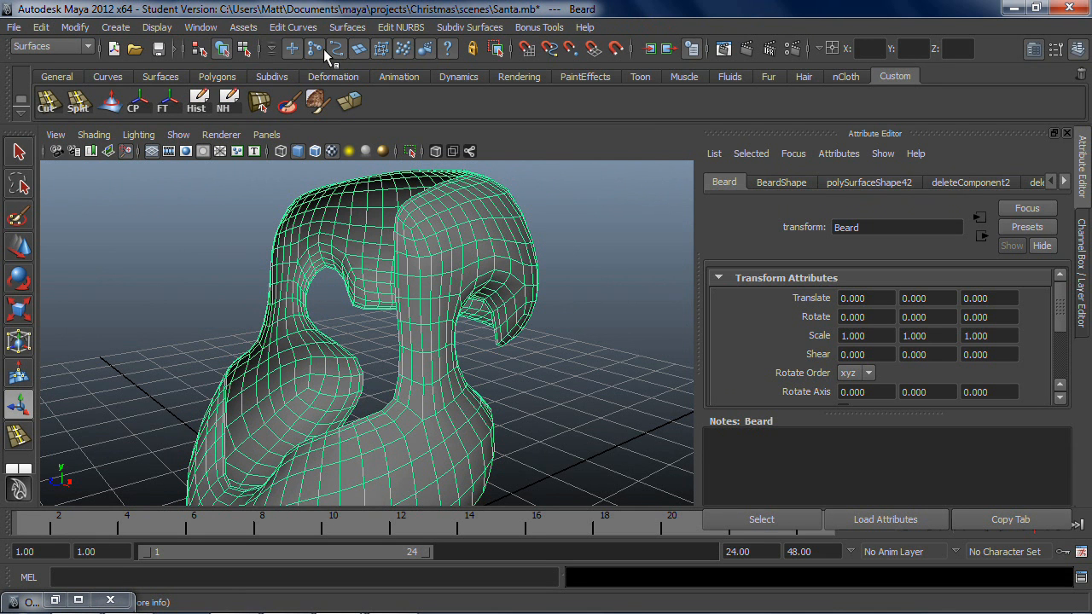
Step: Sketch a wavy, looping test curve on the grid beside the beard with the EP Curve Tool
click(125, 29)
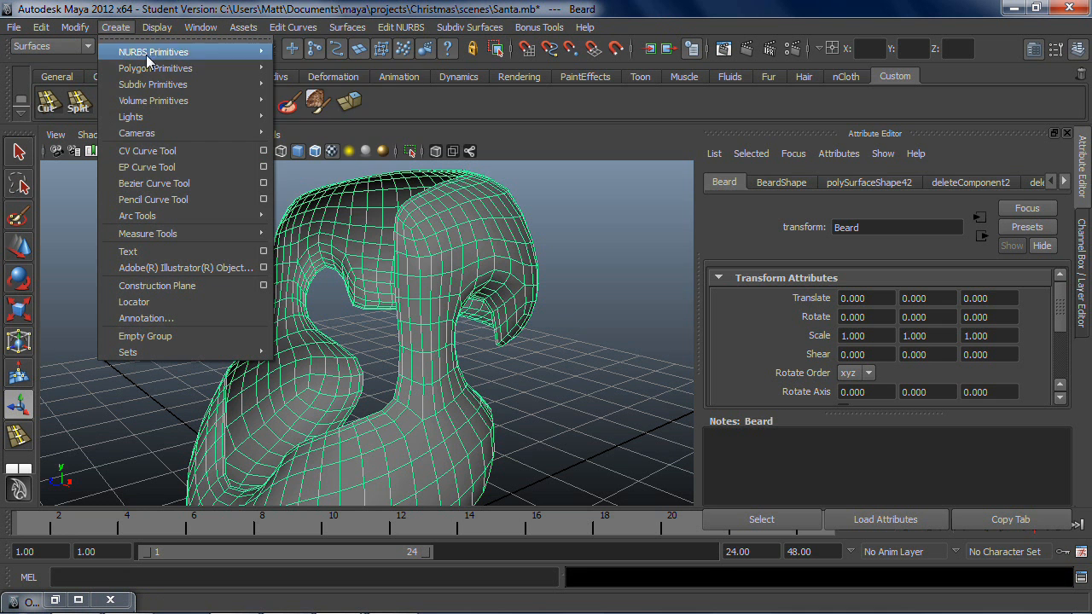
click(218, 168)
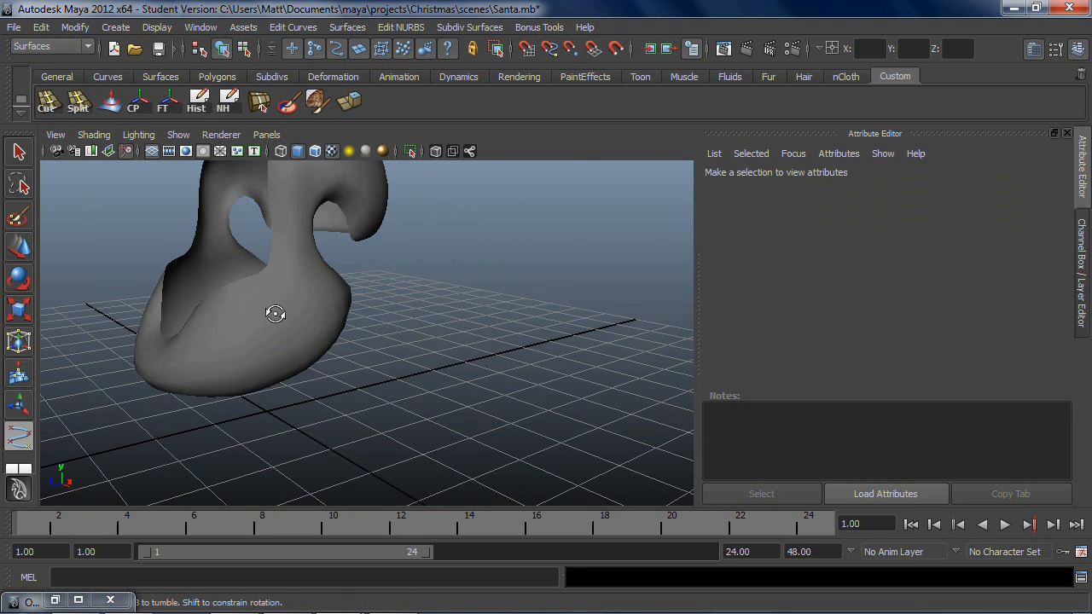
alt+drag(276, 314, 400, 329)
alt+middle_drag(400, 329, 244, 261)
alt+drag(244, 261, 265, 341)
alt+middle_drag(438, 255, 354, 226)
mouse_move(353, 239)
alt+mouse_down()
mouse_move(407, 239)
mouse_move(339, 247)
alt+mouse_up()
click(316, 319)
click(427, 234)
click(477, 331)
click(556, 202)
click(570, 336)
click(607, 247)
click(602, 346)
click(515, 393)
click(290, 377)
click(253, 425)
click(195, 427)
click(194, 354)
click(242, 255)
click(368, 202)
click(455, 201)
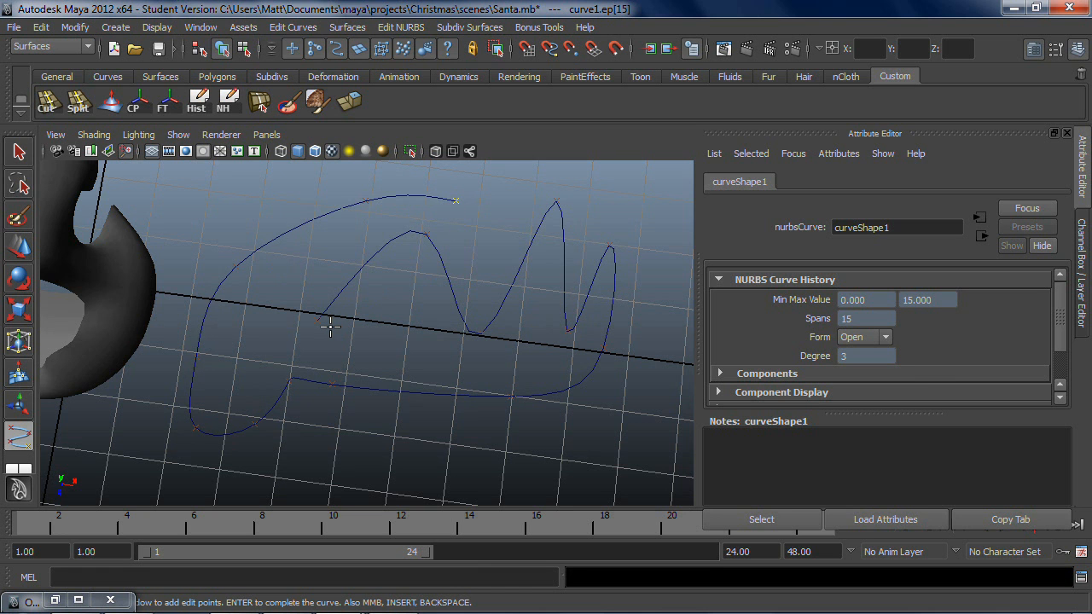
Step: Remove all edit points of the EP test curve
key(BackSpace)
key(BackSpace)
key(BackSpace)
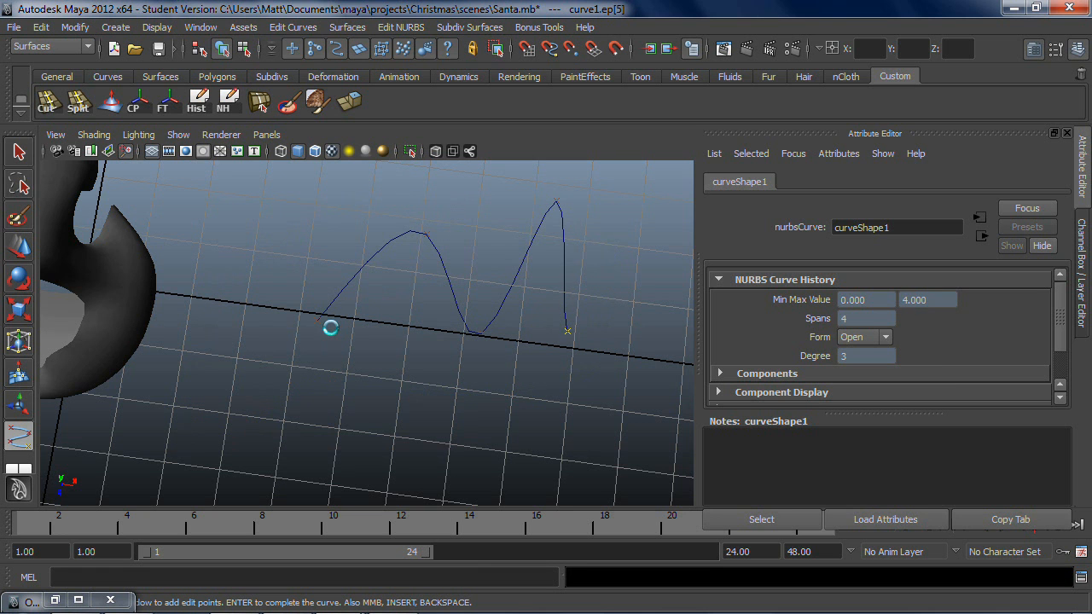
key(BackSpace)
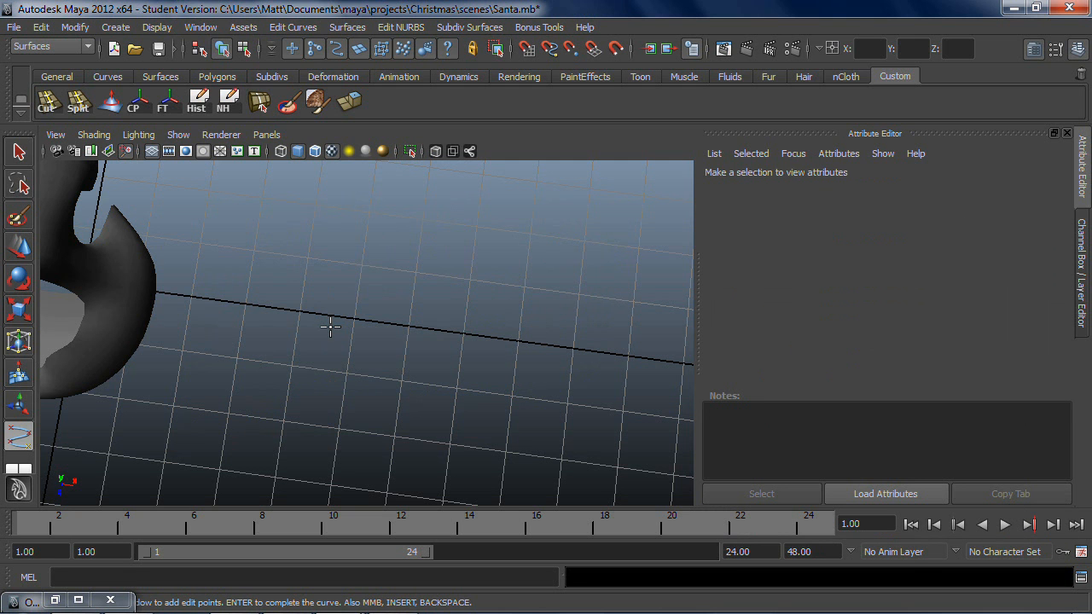
Step: Sketch a looping, zigzagging test curve on the grid beside the beard with the CV Curve Tool
click(116, 27)
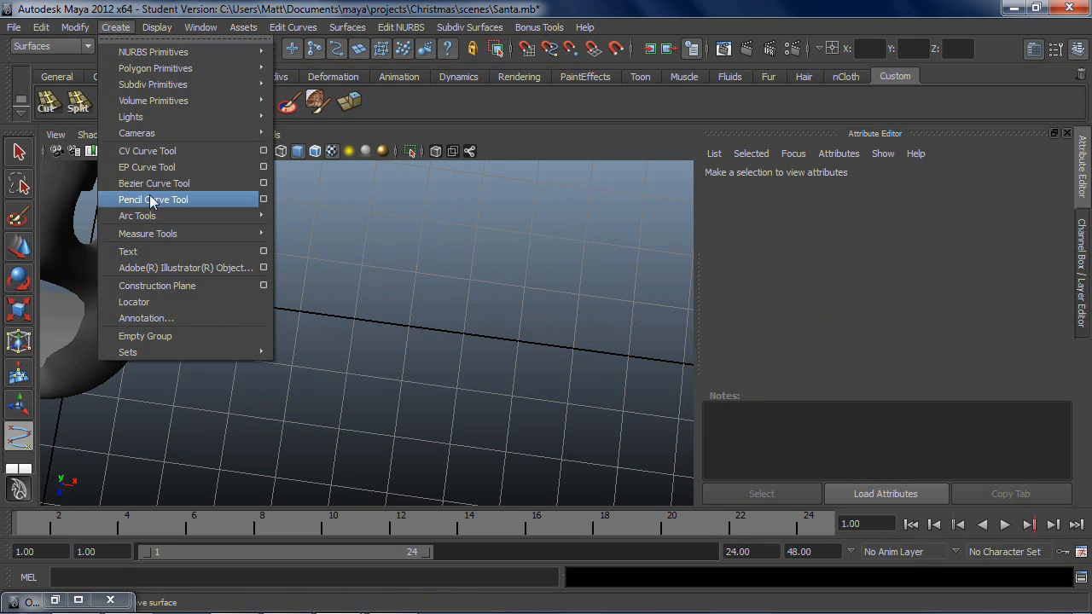
click(149, 151)
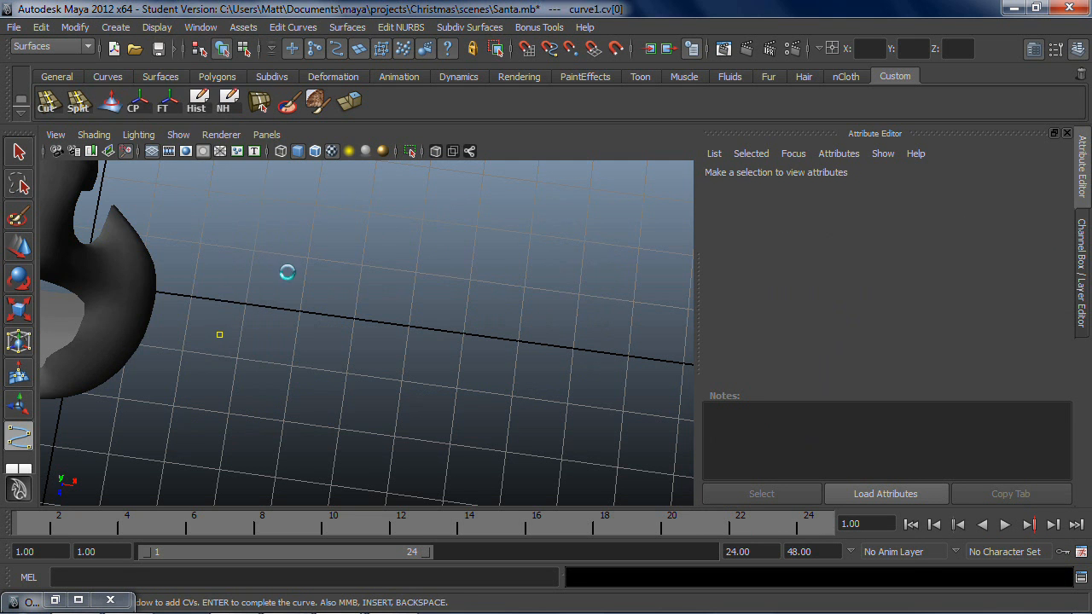
click(324, 237)
click(571, 252)
click(329, 408)
click(251, 359)
click(383, 232)
click(494, 281)
click(497, 403)
click(226, 489)
click(483, 492)
click(579, 463)
click(616, 492)
click(630, 399)
click(617, 305)
click(643, 274)
click(597, 239)
click(651, 215)
click(622, 204)
click(675, 186)
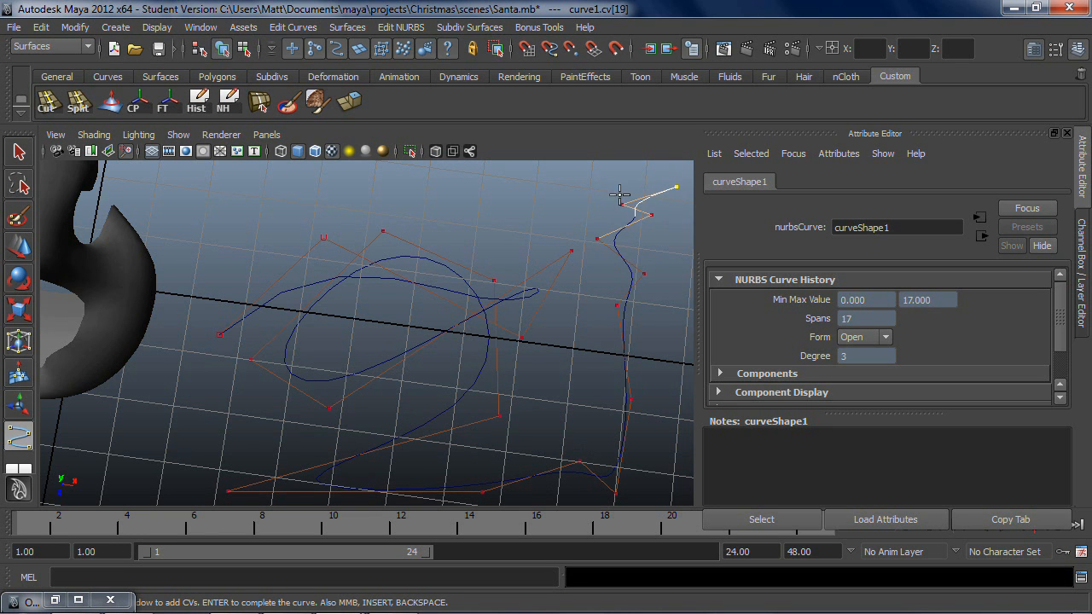
Step: Remove all control vertices of the CV test curve
key(BackSpace)
key(BackSpace)
key(BackSpace)
key(BackSpace)
key(BackSpace)
key(BackSpace)
key(BackSpace)
key(BackSpace)
key(BackSpace)
key(BackSpace)
key(BackSpace)
key(BackSpace)
key(BackSpace)
key(BackSpace)
key(BackSpace)
key(BackSpace)
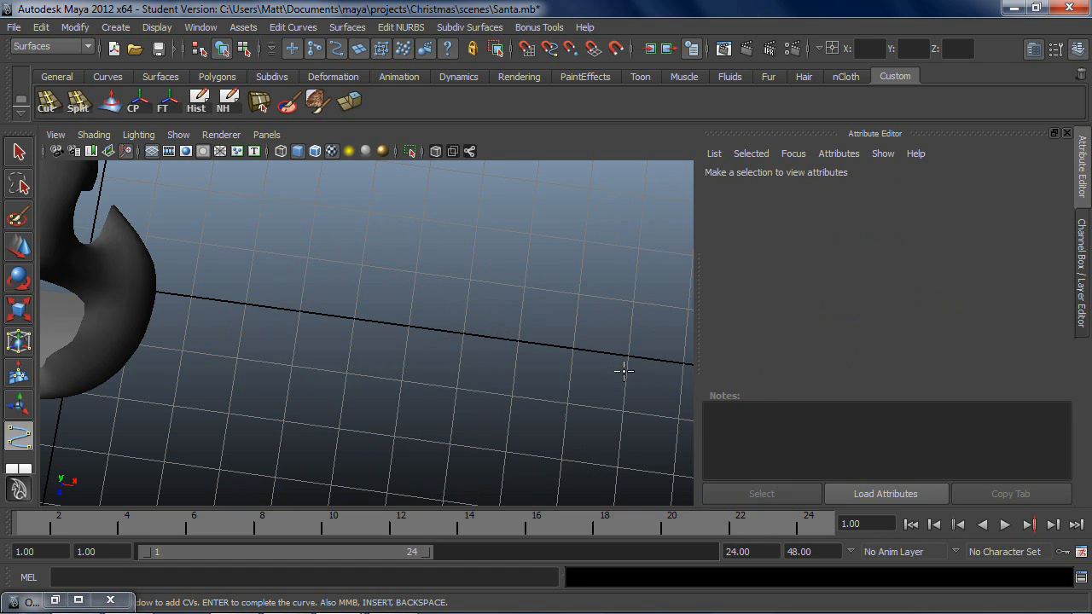
Step: Check the curve degree and knot spacing in the EP Curve Tool's settings, then close them
click(116, 28)
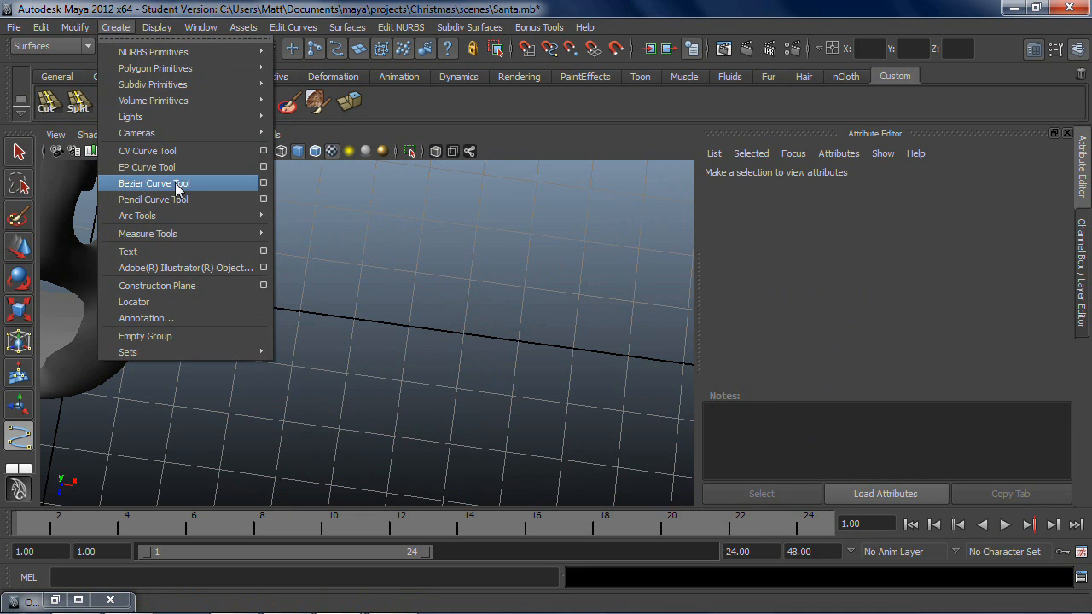
click(264, 167)
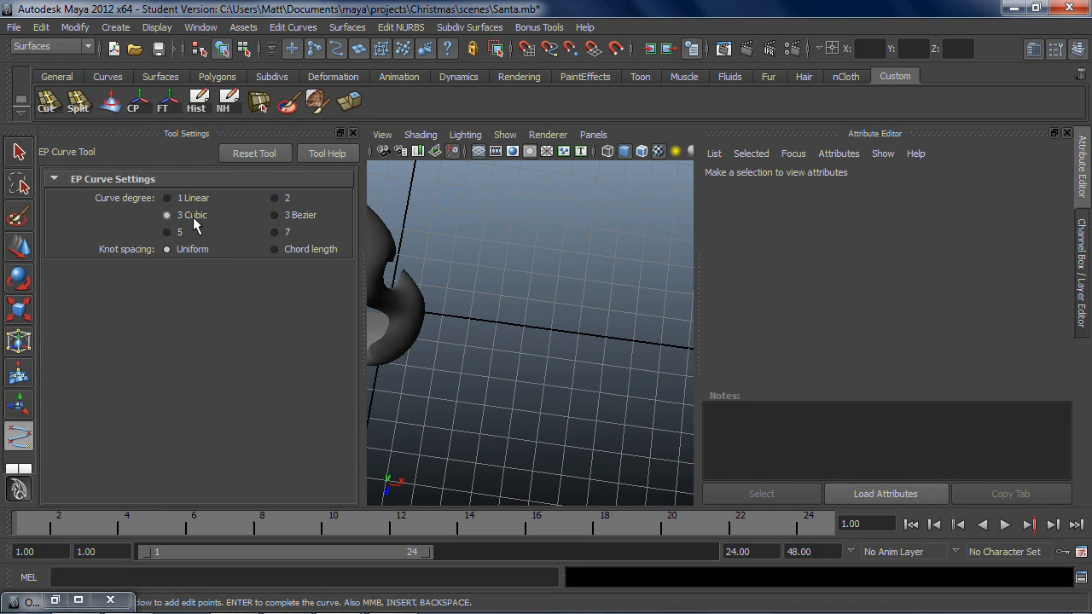
click(353, 133)
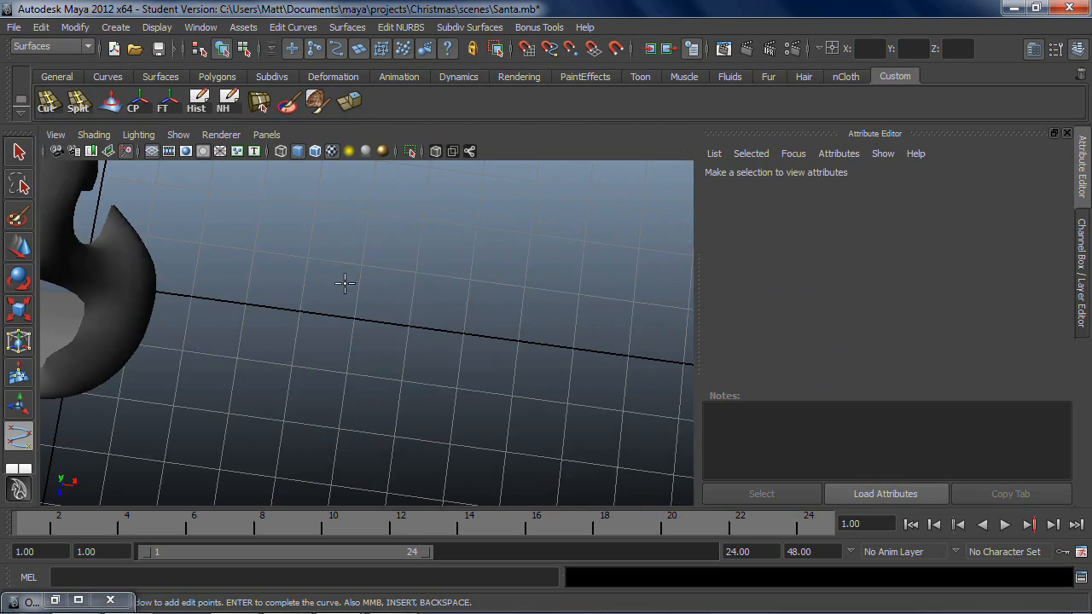
alt+drag(544, 388, 383, 357)
click(349, 245)
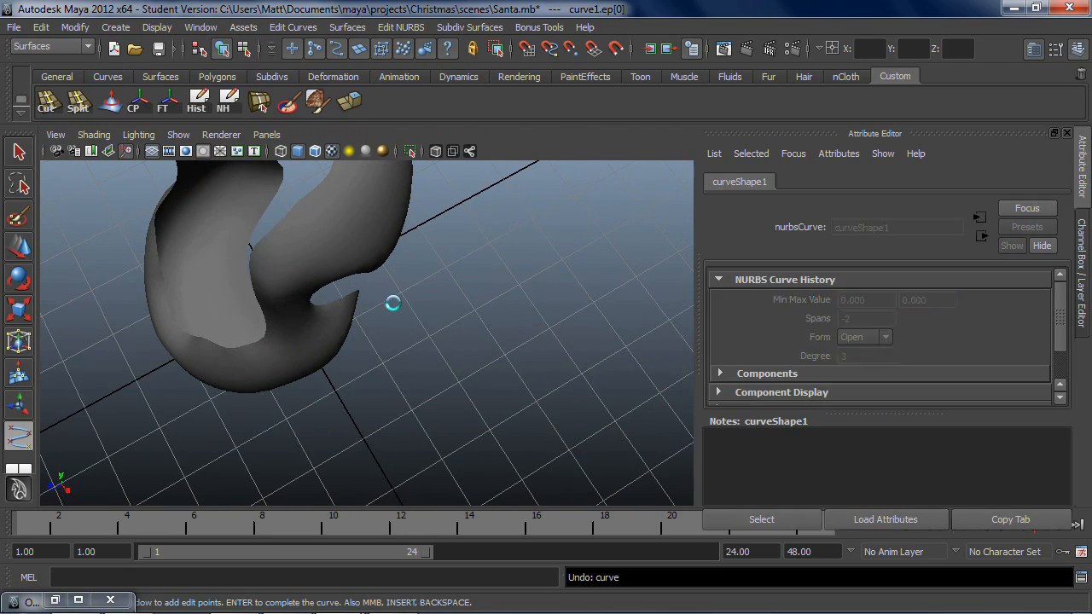
key(ctrl+z)
key(w)
click(310, 259)
mouse_move(309, 260)
alt+mouse_down()
mouse_move(396, 345)
mouse_move(371, 323)
mouse_move(372, 284)
mouse_move(344, 299)
mouse_move(295, 276)
alt+mouse_up()
scroll(373, 285, down, 5)
scroll(344, 300, up, 7)
scroll(325, 306, down, 5)
scroll(332, 294, up, 3)
scroll(366, 295, down, 4)
scroll(343, 298, up, 3)
click(115, 27)
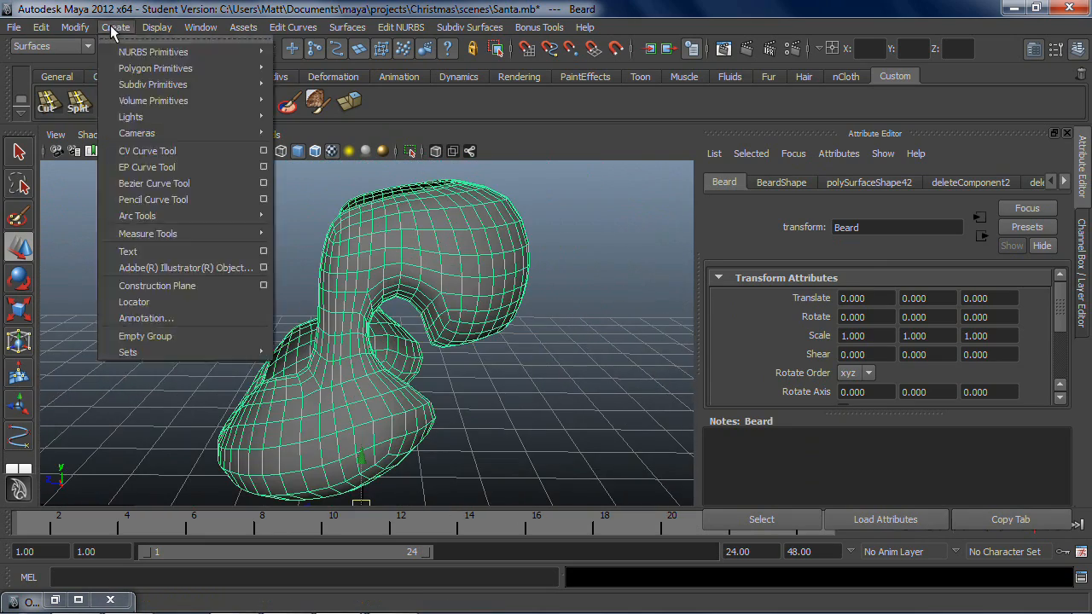
click(170, 167)
alt+drag(315, 265, 373, 275)
key(w)
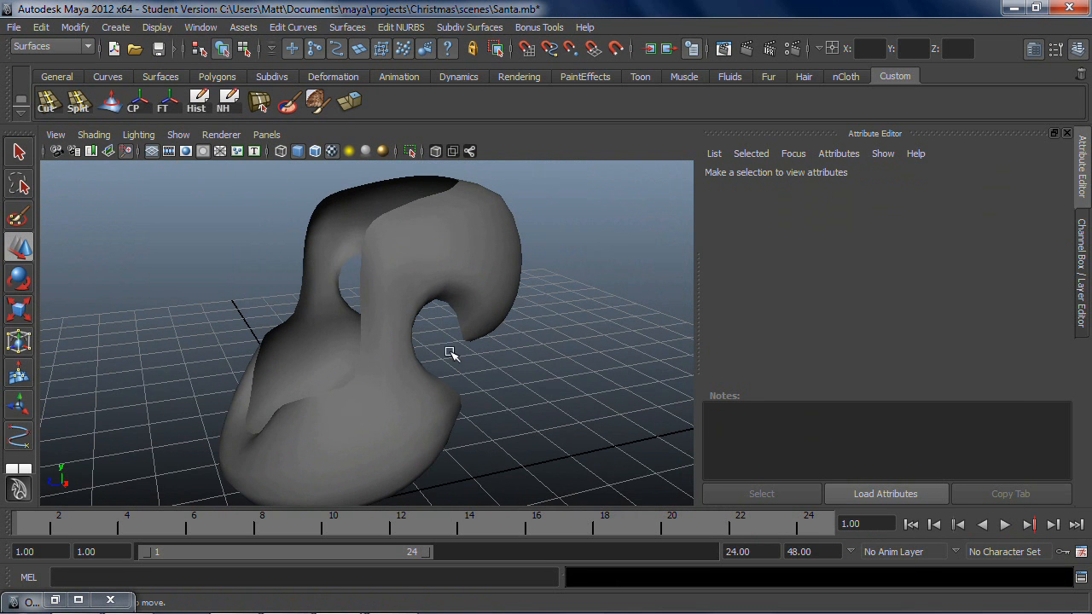
Step: Turn on Wireframe on Shaded and bring the upper part of the beard's sideburn closer
click(89, 138)
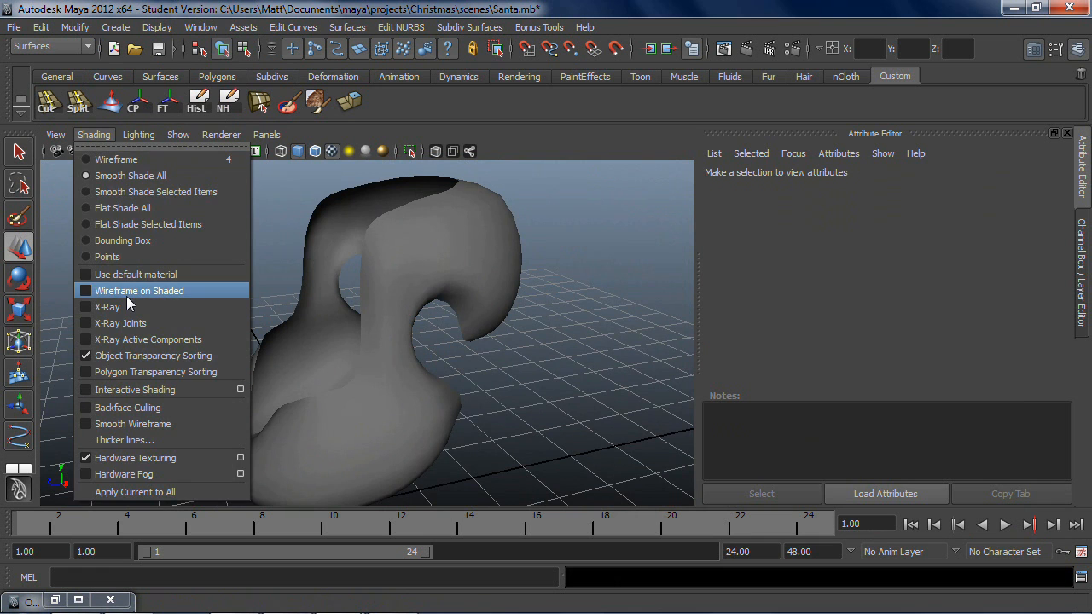
click(127, 291)
alt+right_drag(146, 295, 295, 263)
mouse_move(295, 263)
alt+mouse_down()
mouse_move(298, 316)
mouse_move(260, 399)
mouse_move(273, 386)
alt+mouse_up()
click(94, 135)
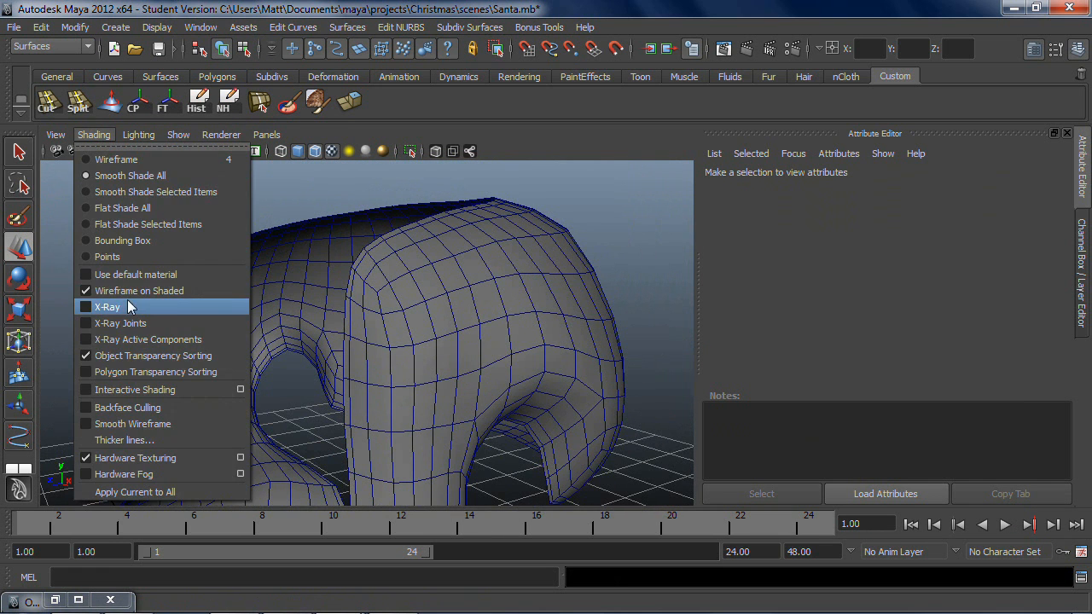
click(297, 191)
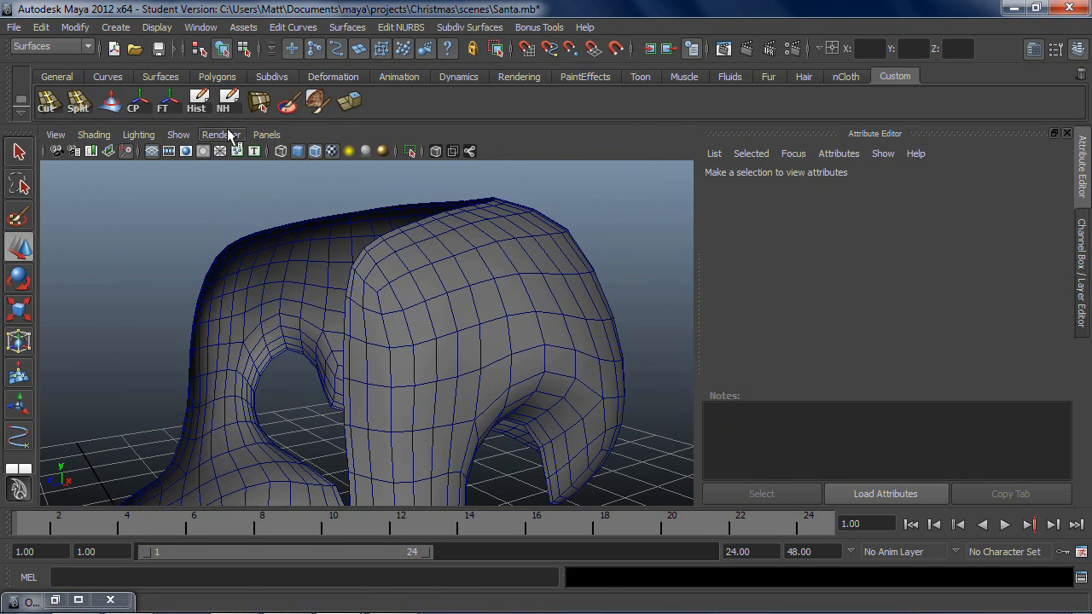
Step: Start an EP curve at the sideburn's upper front corner, snapping its edit points to the beard's vertices
click(116, 27)
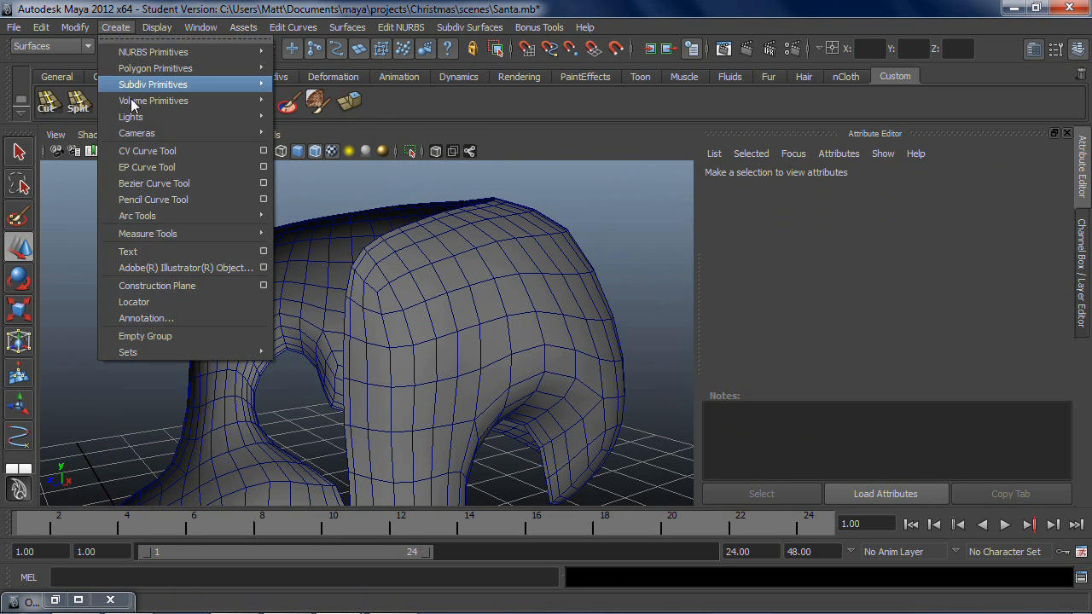
click(152, 168)
key(v)
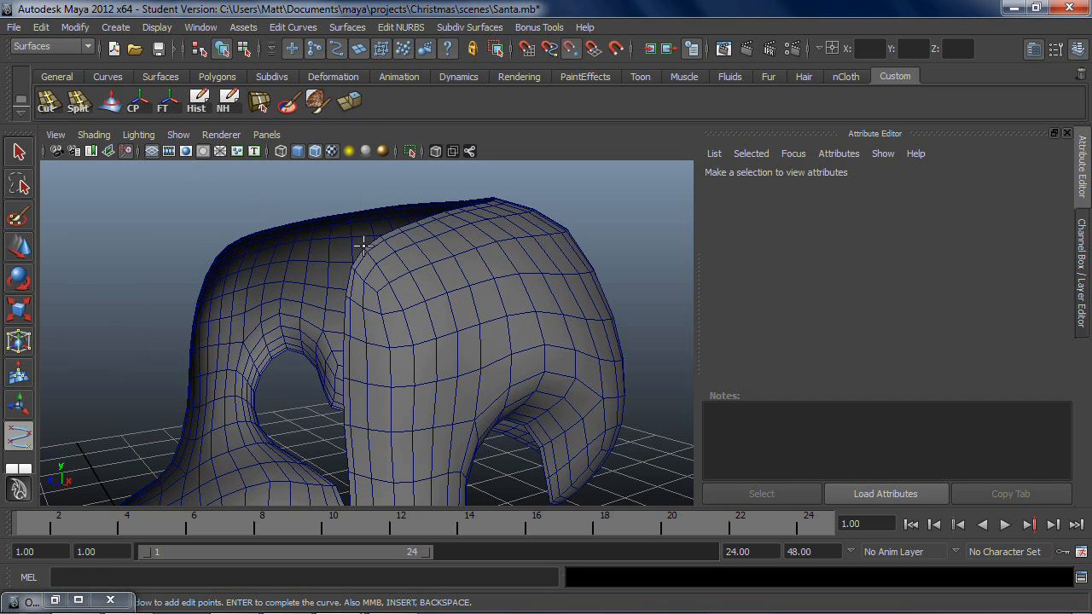
click(362, 246)
click(368, 252)
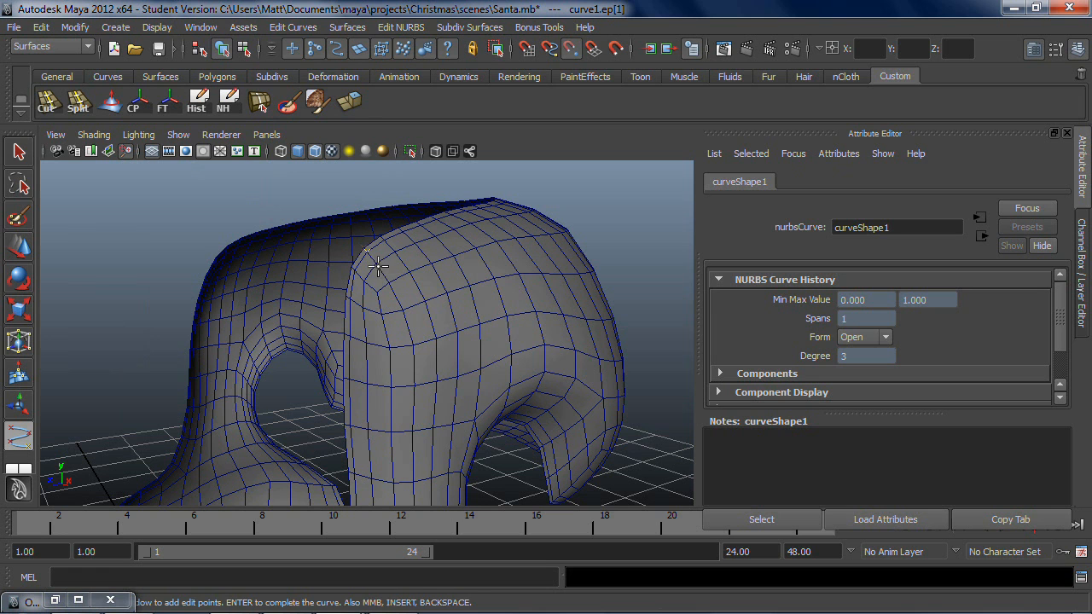
key(ctrl+z)
key(v)
click(378, 264)
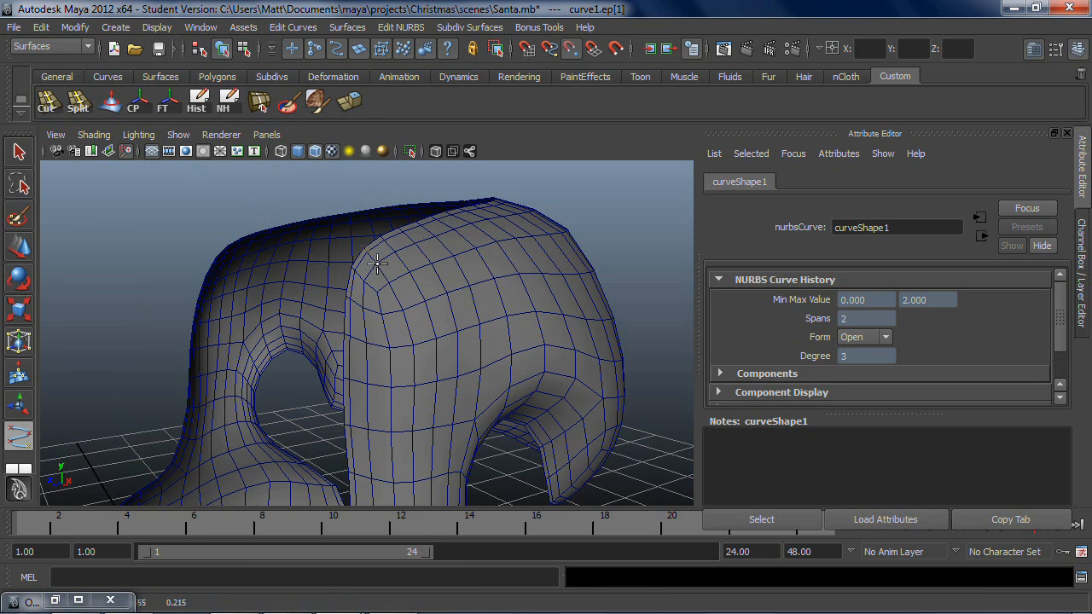
Step: Continue the curve down the middle of the sideburn, snapping edit points to successive vertices along the edge line
click(400, 311)
click(411, 345)
click(415, 388)
alt+drag(417, 393, 378, 301)
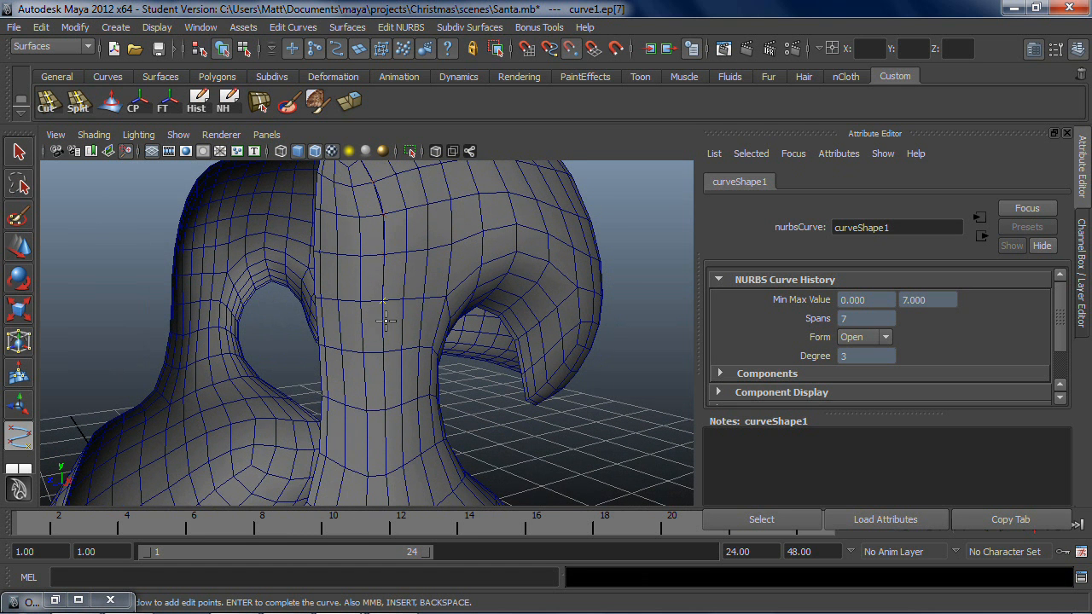
click(385, 399)
alt+drag(410, 410, 410, 290)
Step: Extend the curve from the narrow sideburn down over the beard's cheek, snapping each edit point to a vertex
key(v)
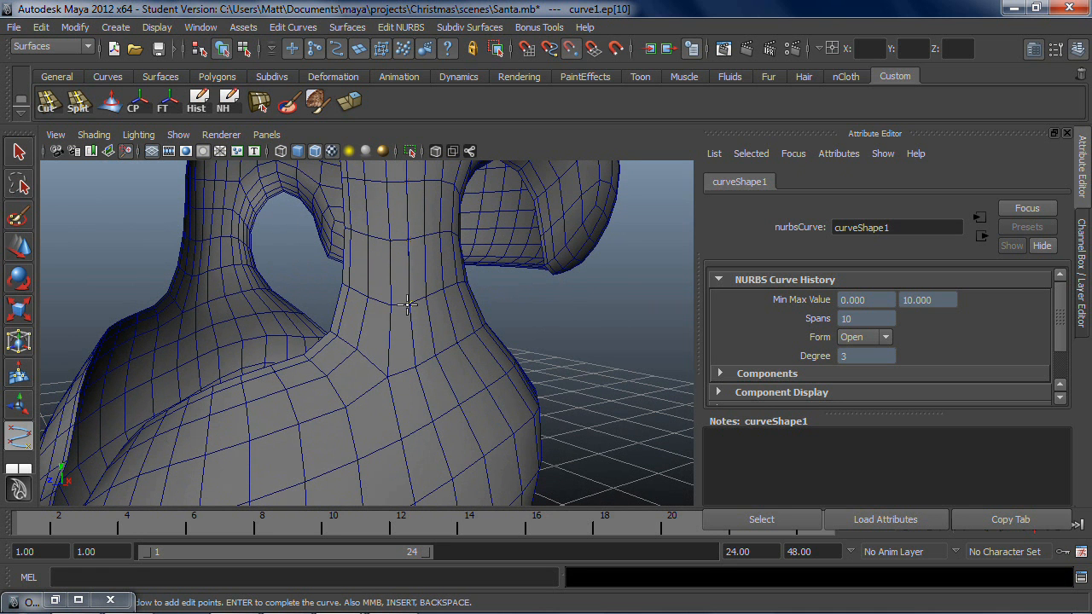
click(416, 367)
click(432, 419)
alt+drag(432, 419, 409, 373)
key(v)
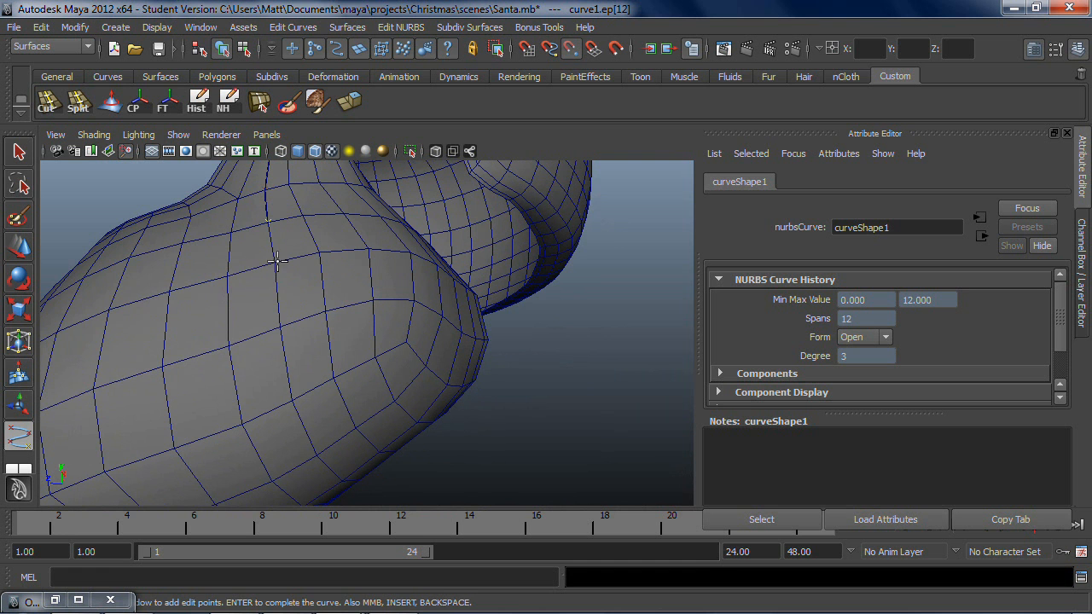
click(275, 340)
click(296, 408)
click(319, 455)
Step: Carry the vertex-snapped curve around the beard's lower side and complete it
alt+drag(320, 455, 246, 322)
click(243, 304)
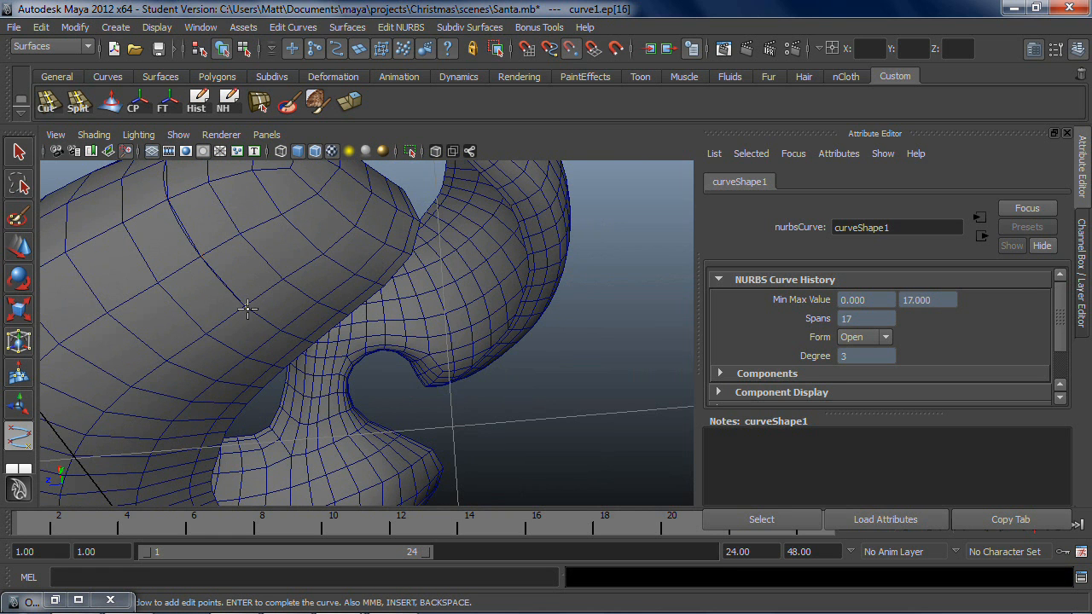
click(277, 331)
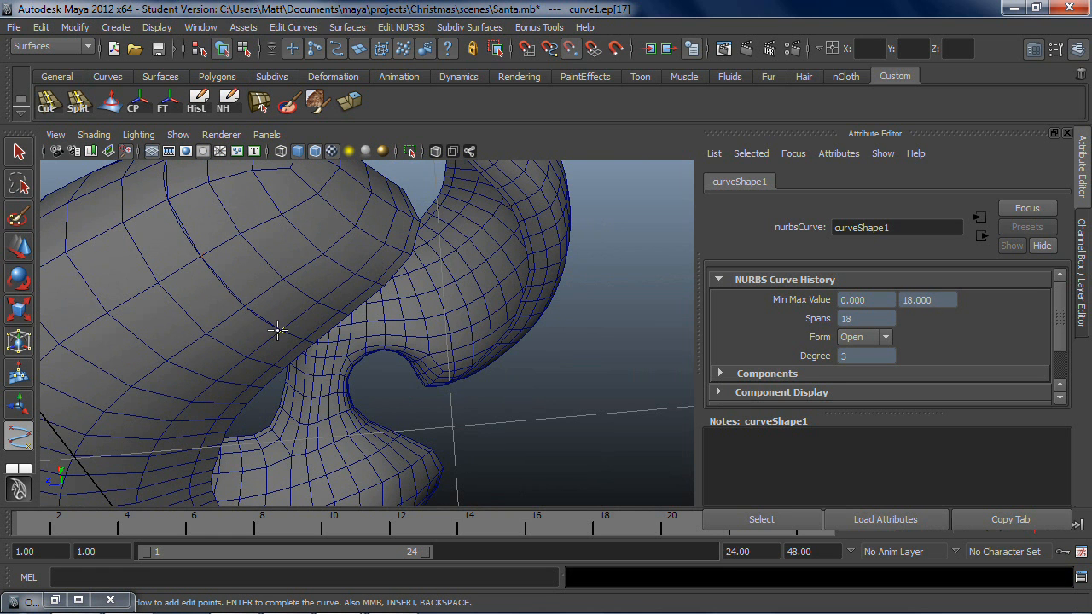
click(318, 344)
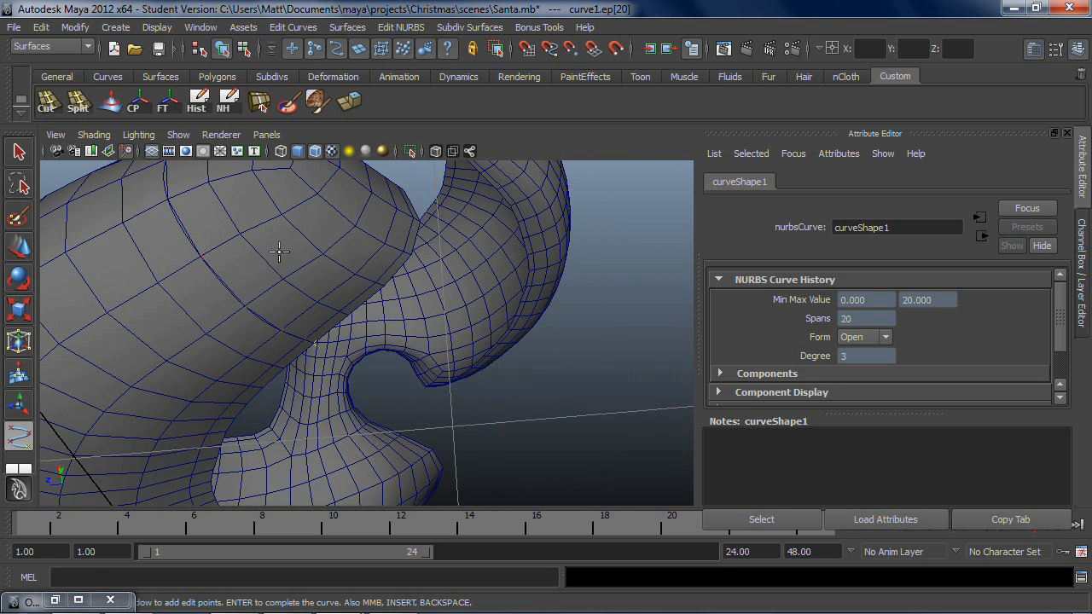
key(w)
Step: Select the beard and examine how the finished curve runs along its side
scroll(278, 255, down, 6)
alt+drag(280, 259, 500, 361)
click(337, 339)
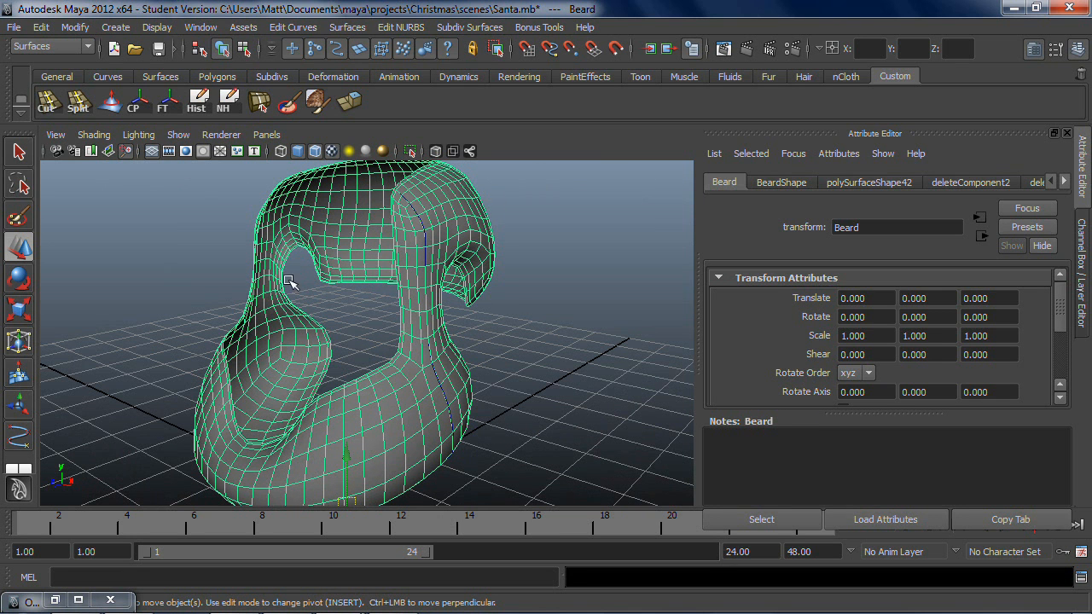
alt+drag(266, 282, 369, 244)
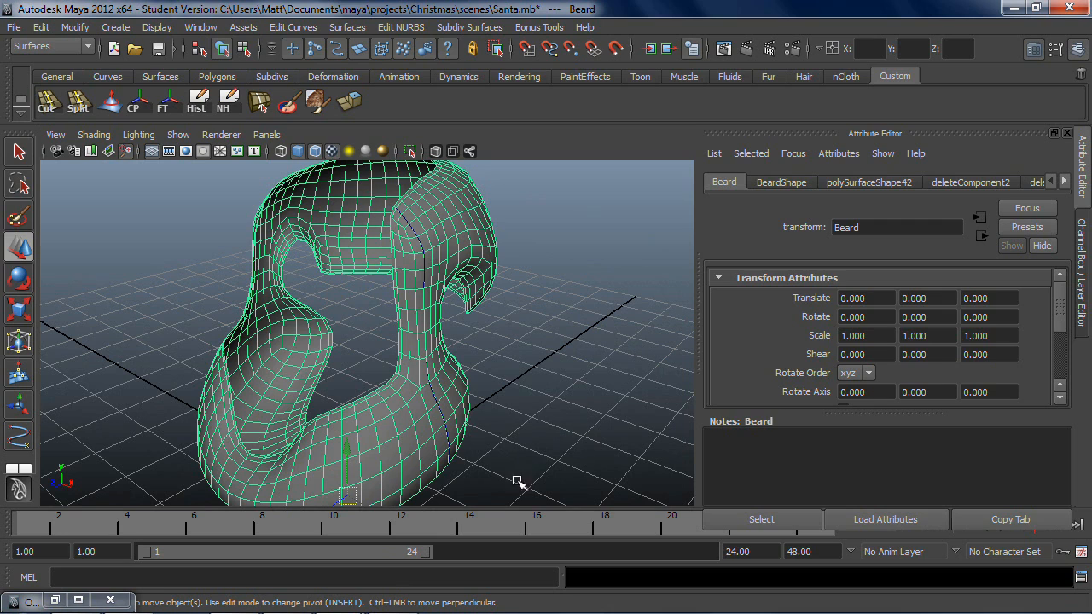
scroll(405, 251, up, 4)
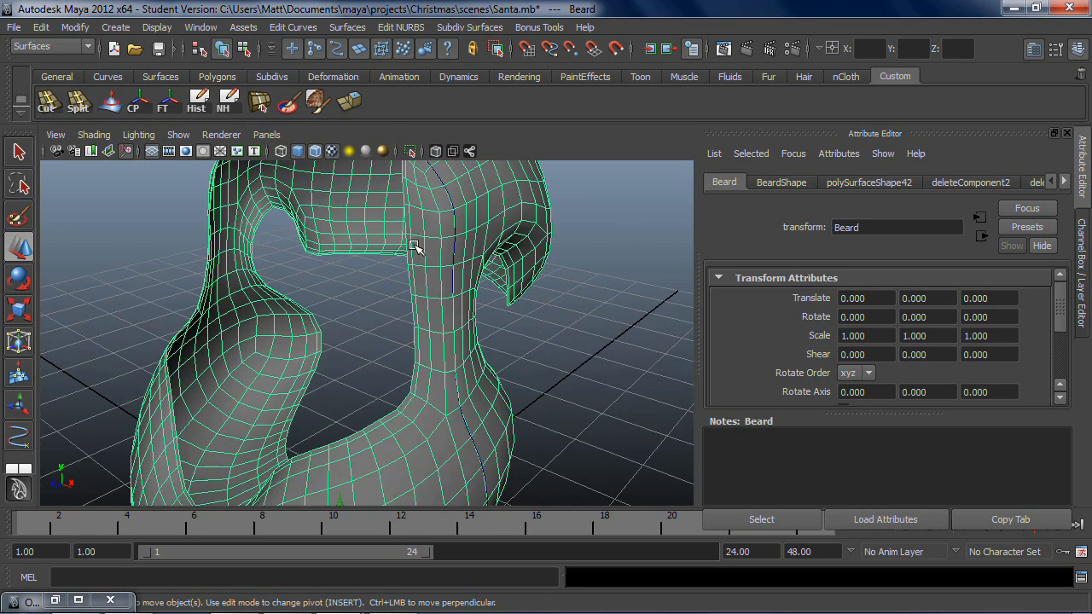
Step: Examine the traced curve on the beard and the full set of beard and hair guide curves around the head
alt+drag(419, 304, 412, 271)
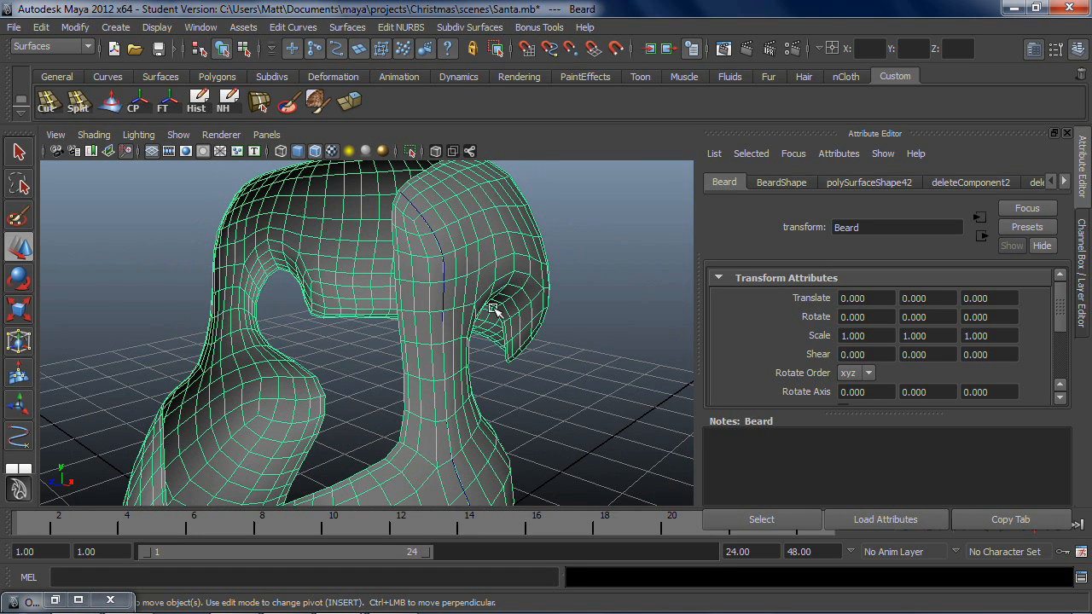
alt+drag(455, 312, 383, 306)
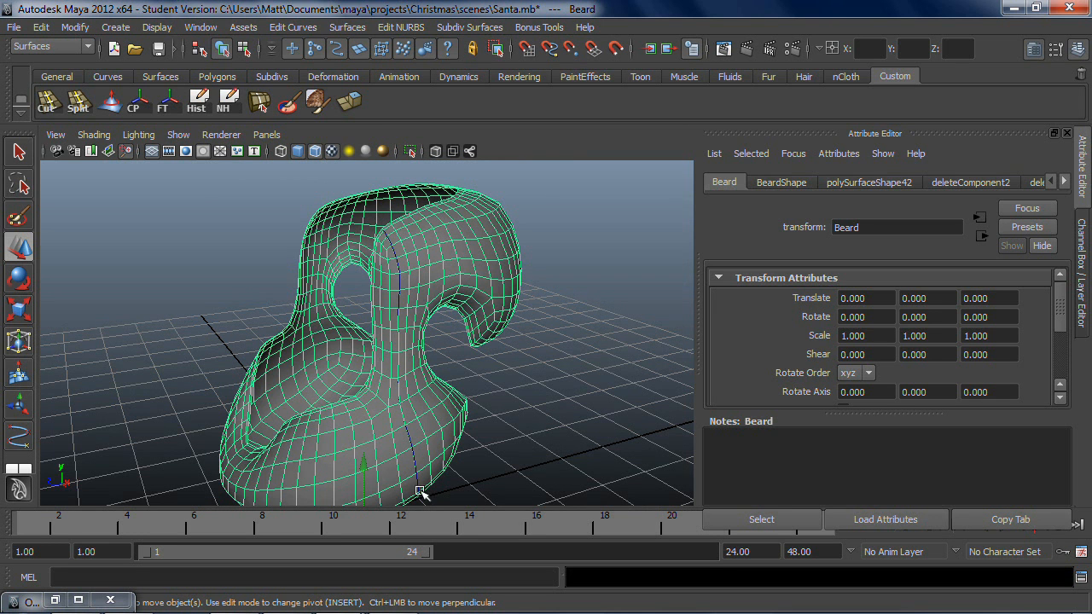
alt+drag(453, 431, 482, 426)
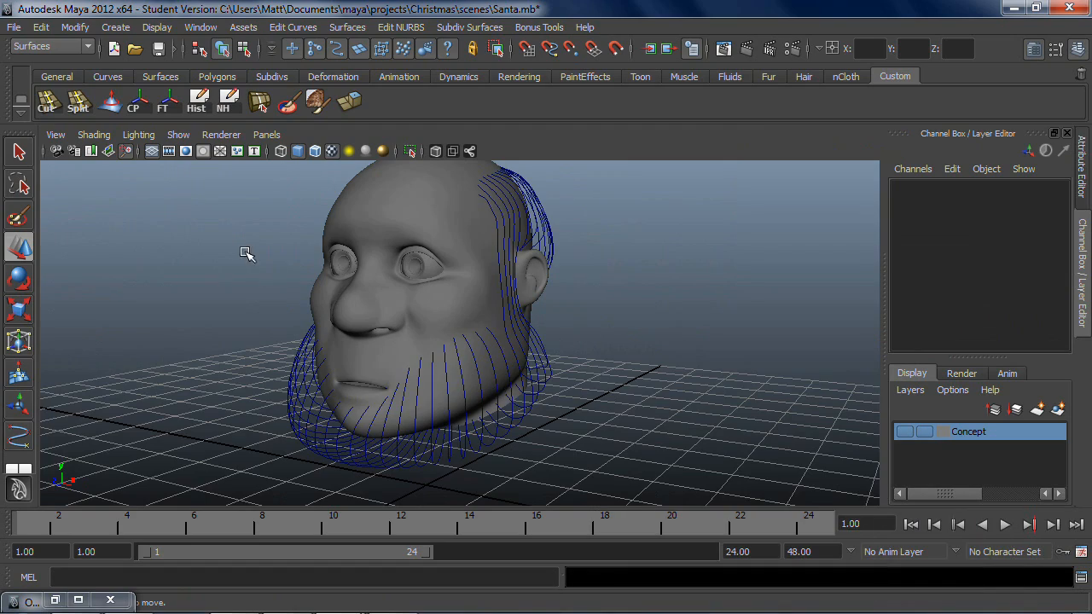
alt+middle_drag(437, 240, 458, 249)
mouse_move(457, 249)
alt+mouse_down()
mouse_move(375, 281)
mouse_move(410, 256)
mouse_move(193, 263)
mouse_move(390, 236)
mouse_move(623, 226)
mouse_move(366, 244)
mouse_move(468, 264)
alt+mouse_up()
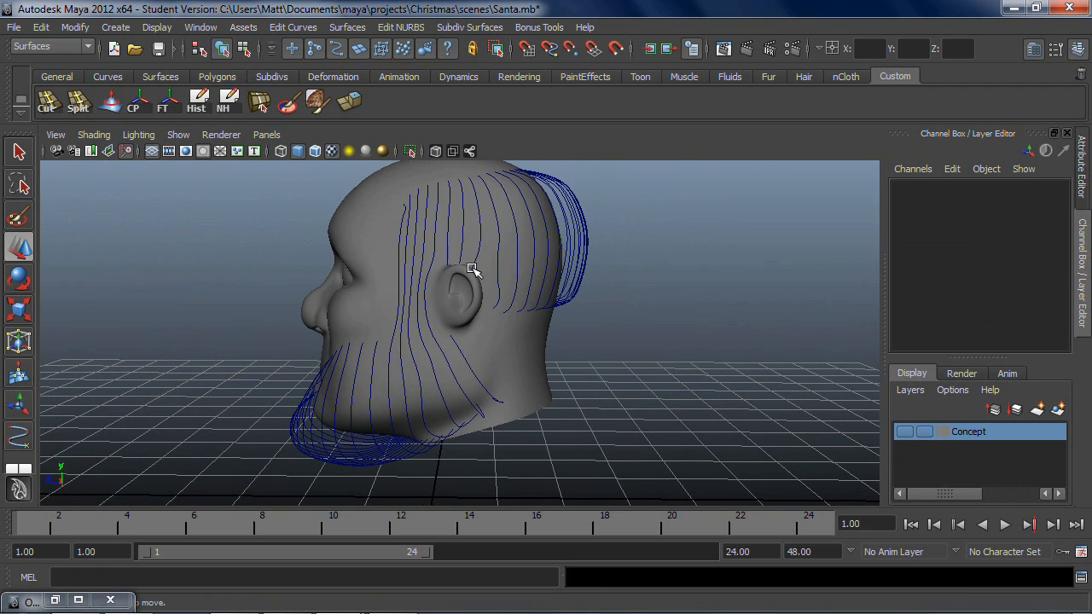
alt+drag(735, 298, 293, 385)
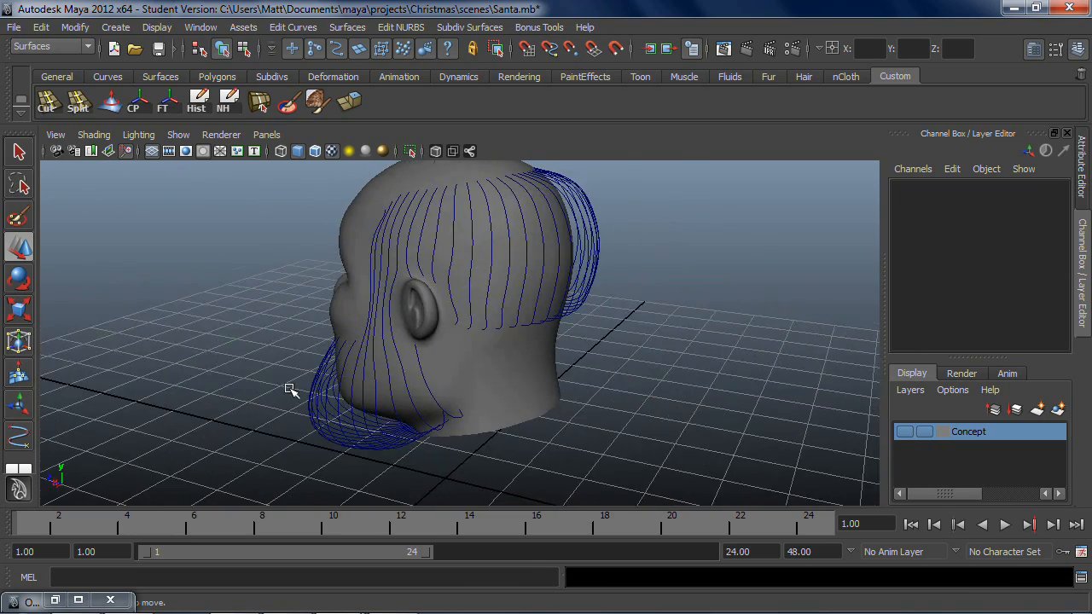
scroll(320, 390, up, 3)
scroll(341, 376, down, 3)
alt+drag(358, 377, 415, 331)
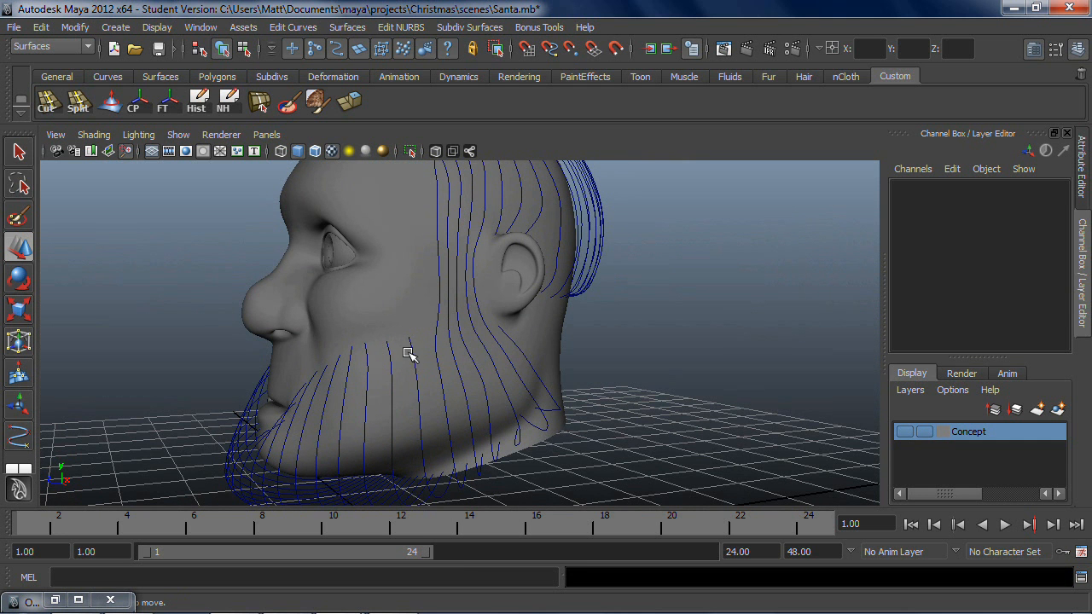
alt+drag(405, 356, 456, 265)
alt+drag(442, 311, 403, 302)
scroll(426, 352, up, 2)
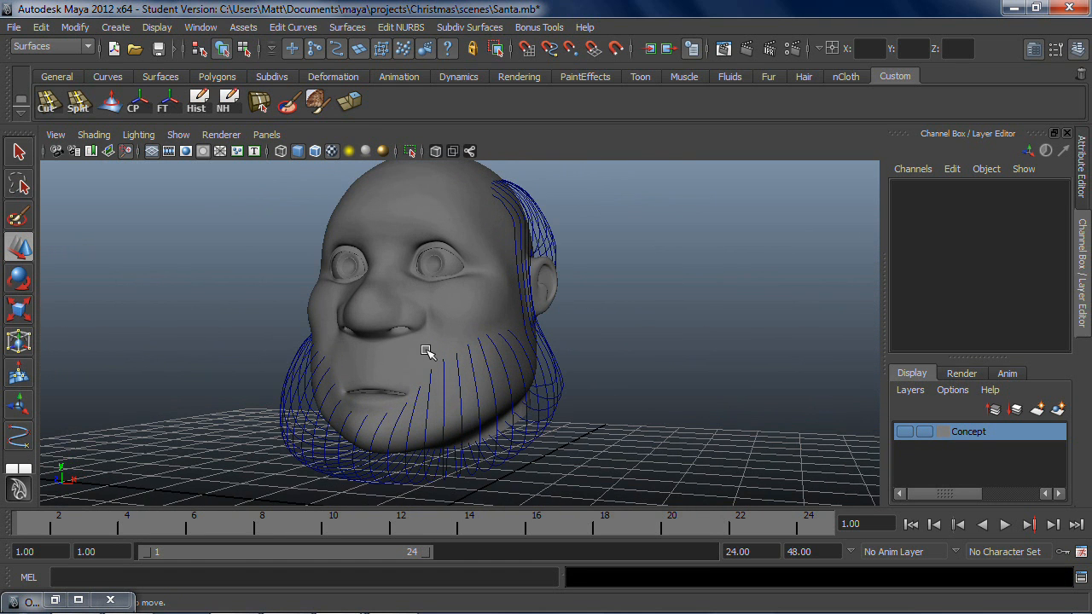
scroll(555, 294, down, 2)
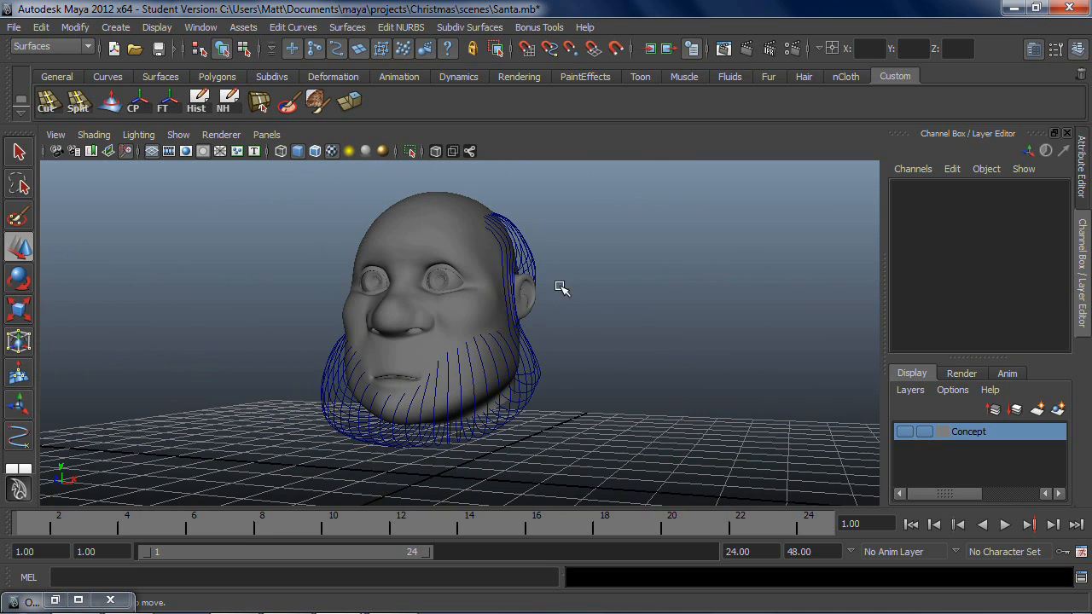
Step: Select all the beard and hair curves around the head, leaving the head mesh out of the selection
alt+drag(614, 345, 558, 326)
drag(607, 238, 466, 456)
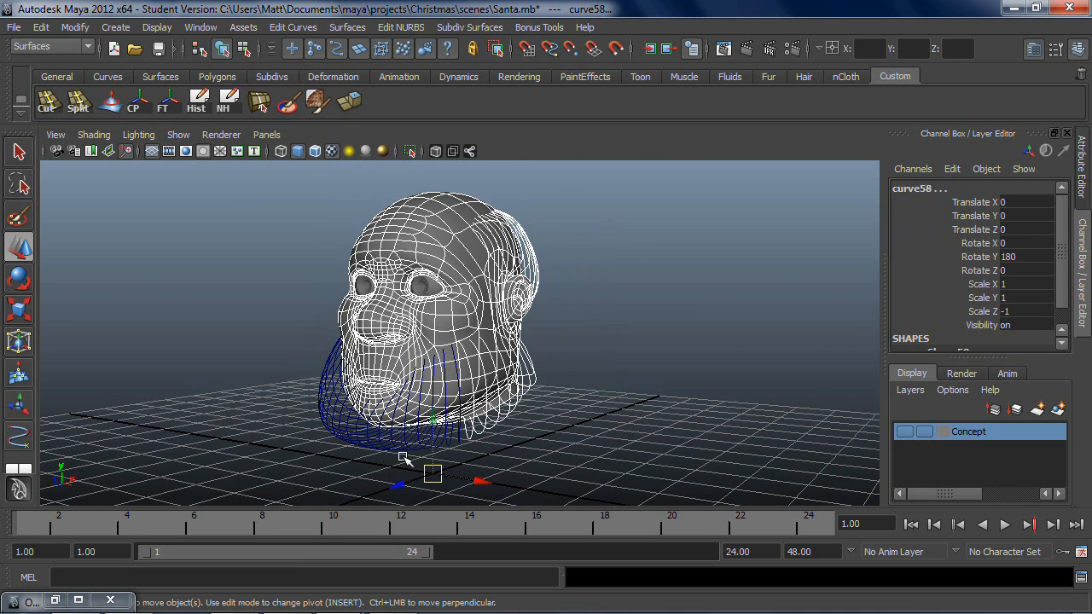
ctrl+shift+drag(291, 475, 637, 425)
alt+drag(451, 382, 295, 380)
ctrl+shift+drag(293, 377, 295, 214)
ctrl+click(489, 239)
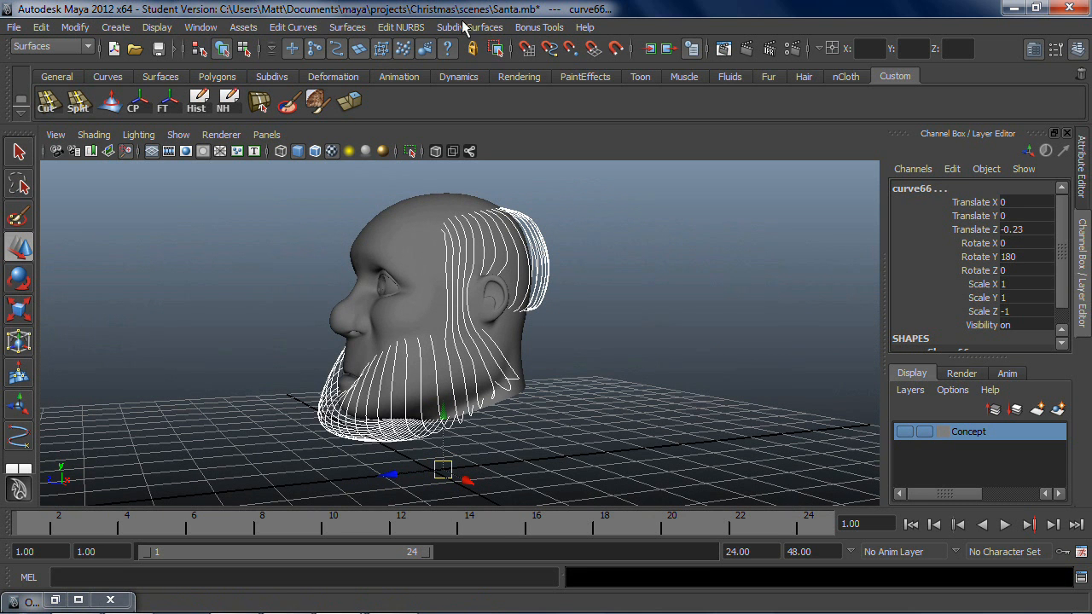
Step: Assign a new hair system to the selected beard and hair curves, and clear the selection
key(F5)
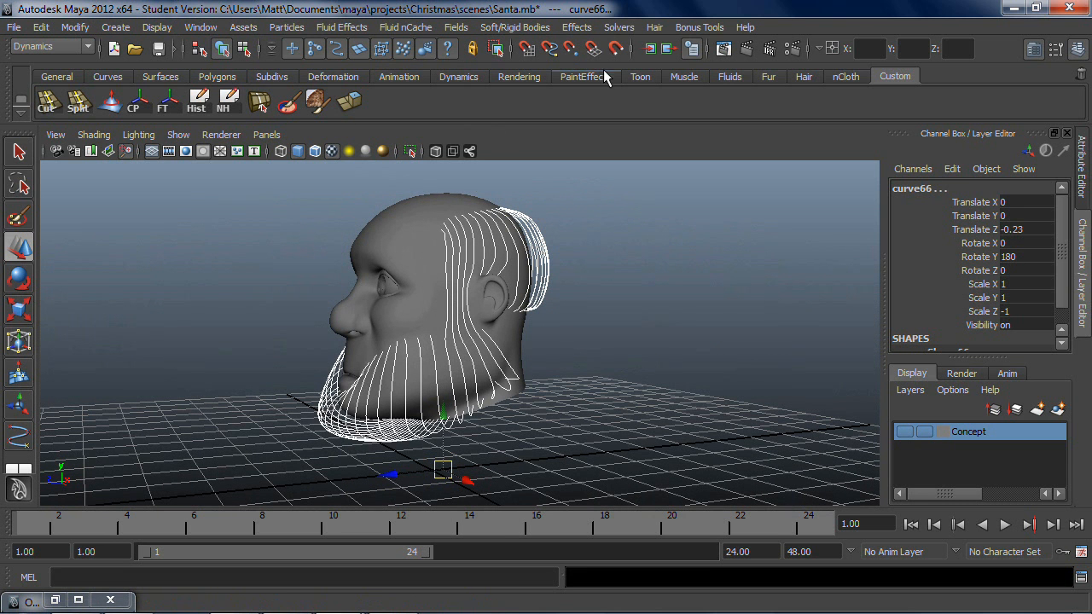
click(654, 27)
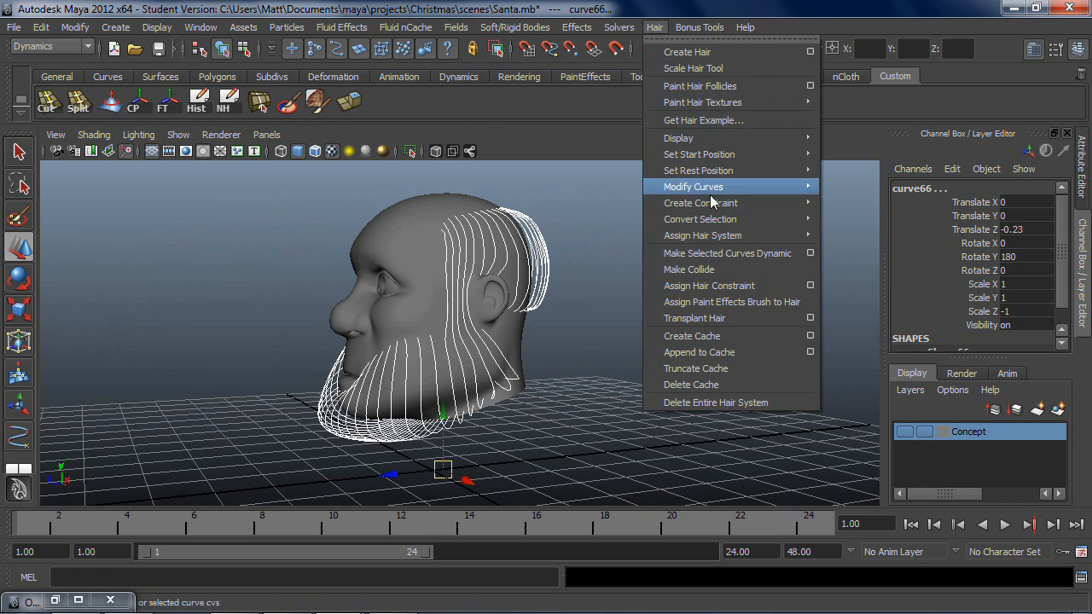
mouse_move(749, 239)
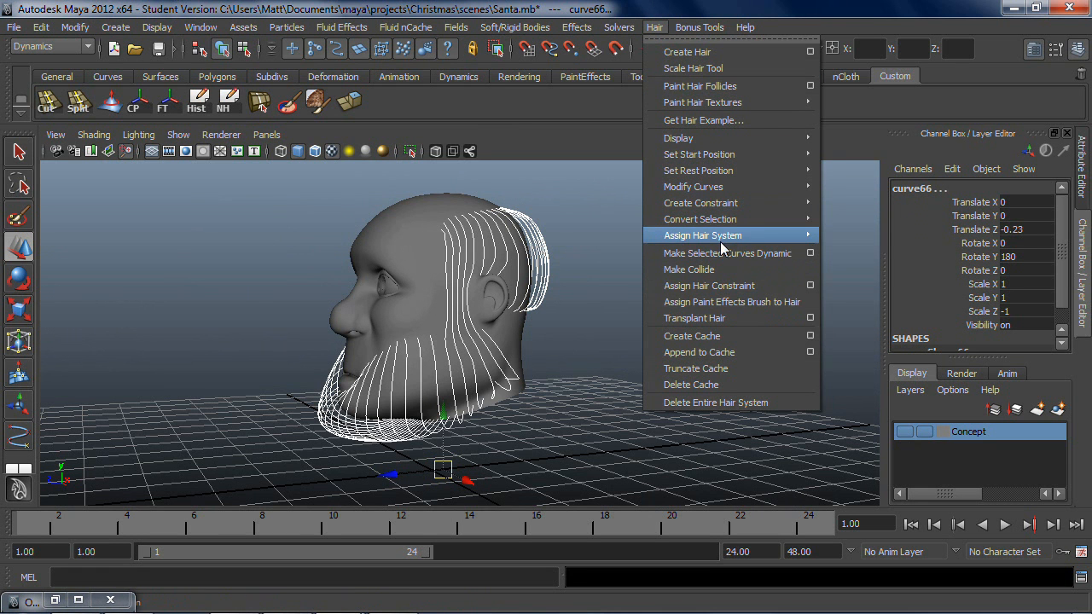
click(843, 237)
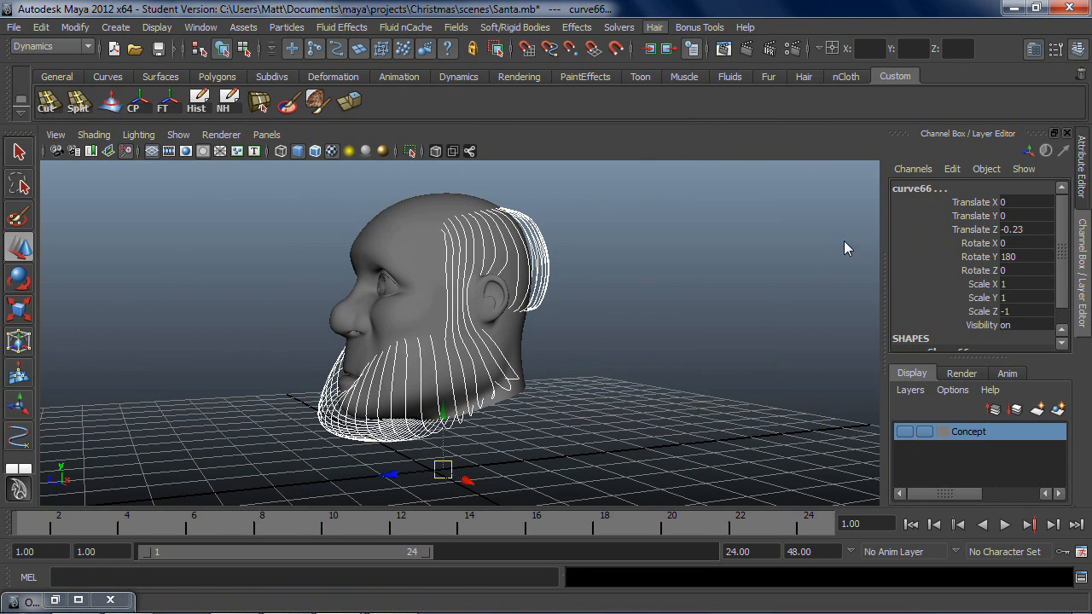
key(f)
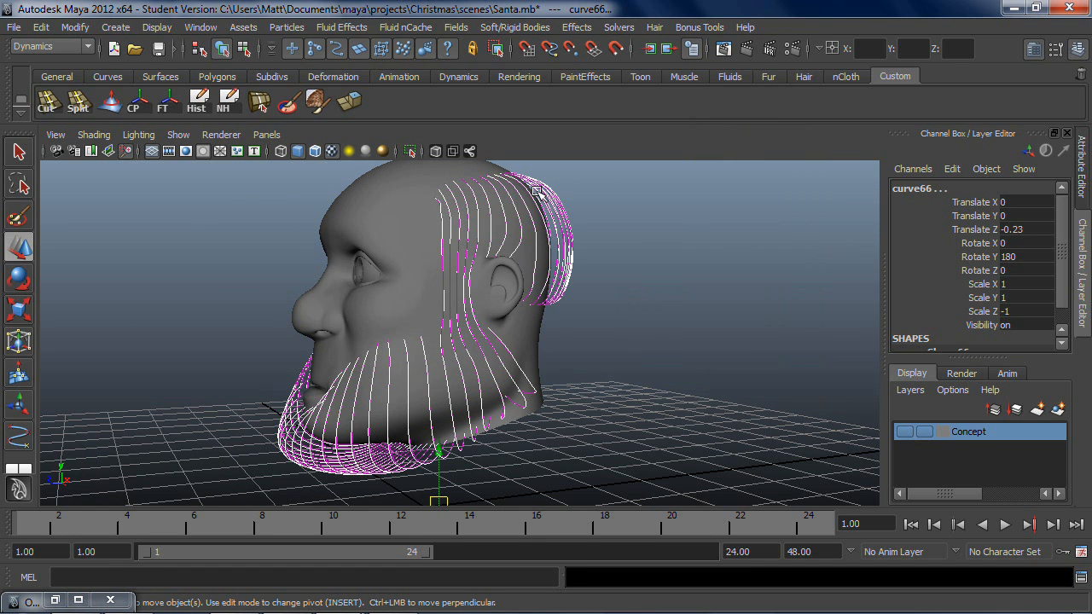
alt+drag(501, 246, 624, 247)
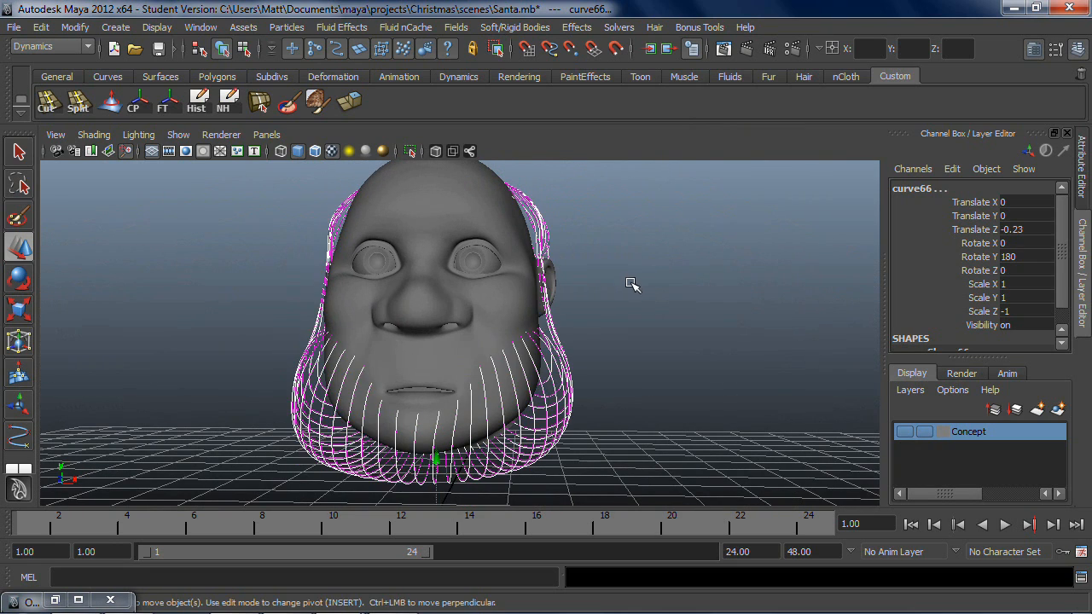
click(626, 285)
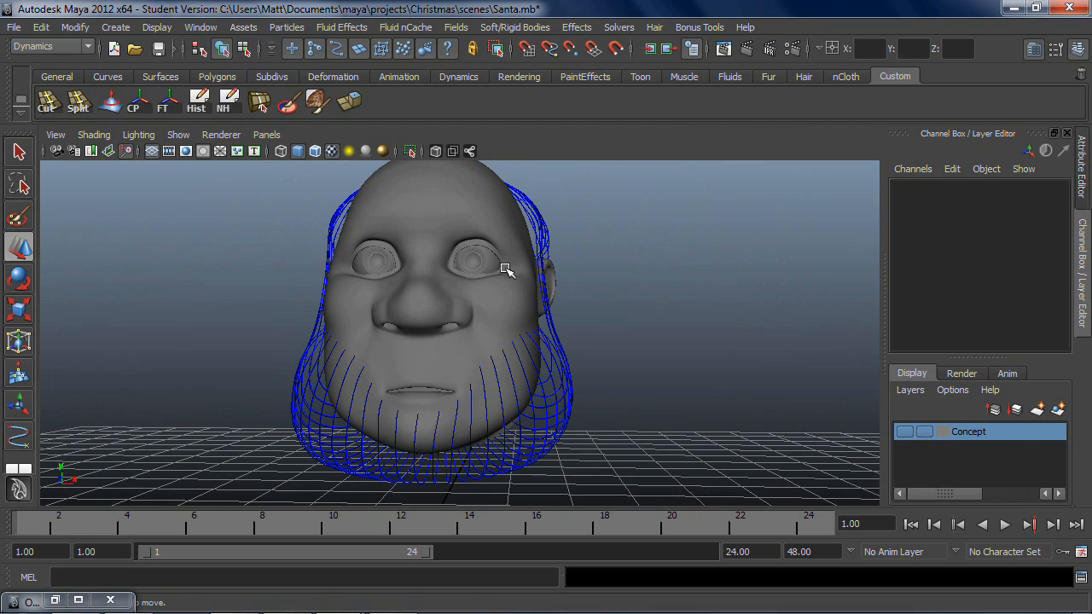
Step: Create UVs for the head mesh with Automatic Mapping and return the head to object selection
click(445, 182)
alt+drag(515, 195, 367, 197)
click(157, 27)
click(157, 27)
key(F3)
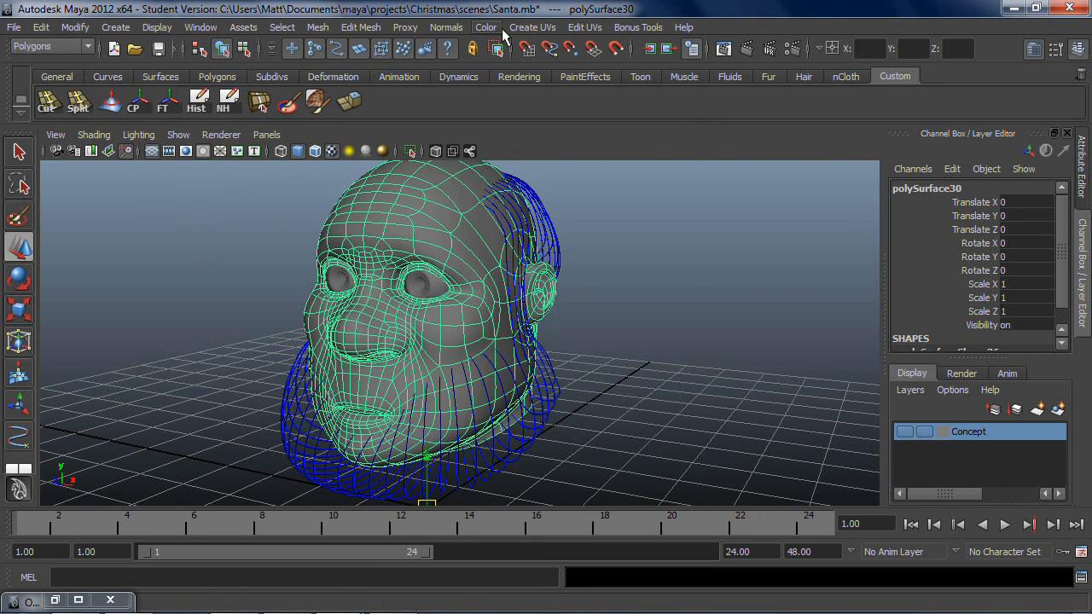
click(540, 27)
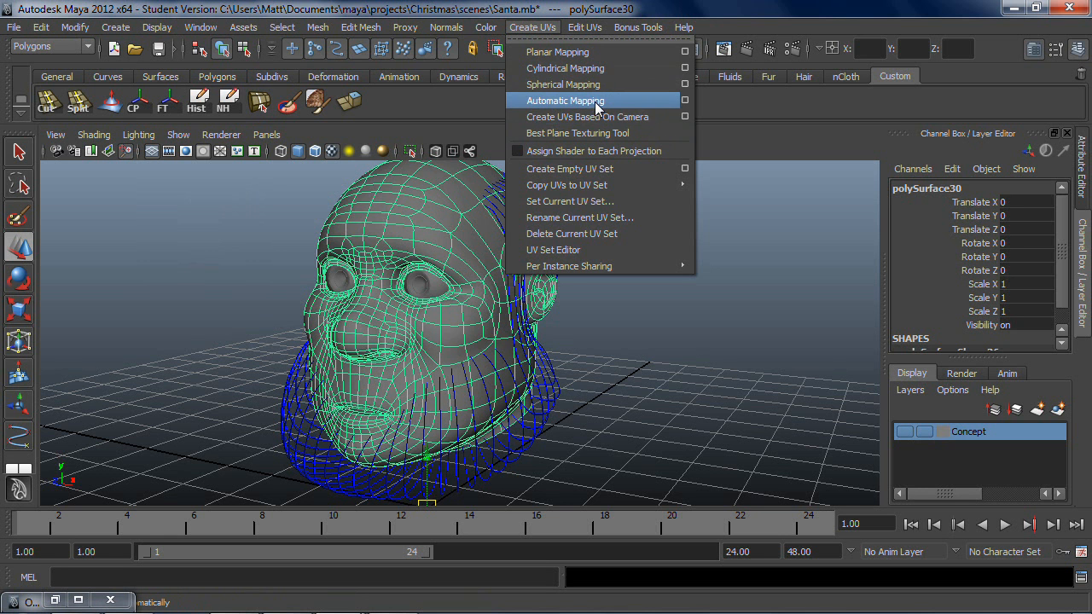
click(595, 102)
click(662, 273)
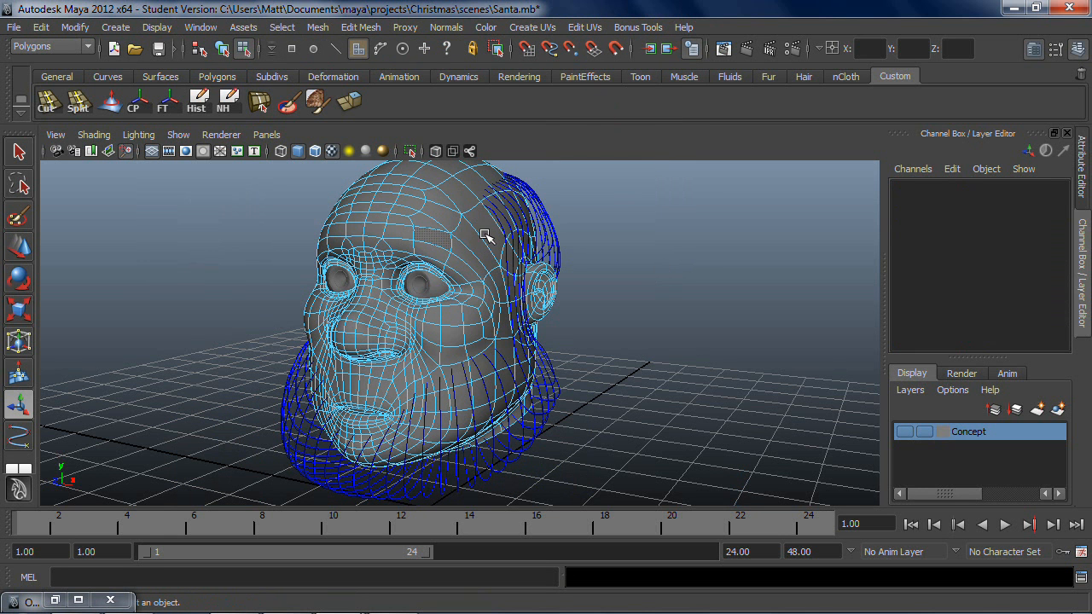
right_click(461, 231)
click(456, 222)
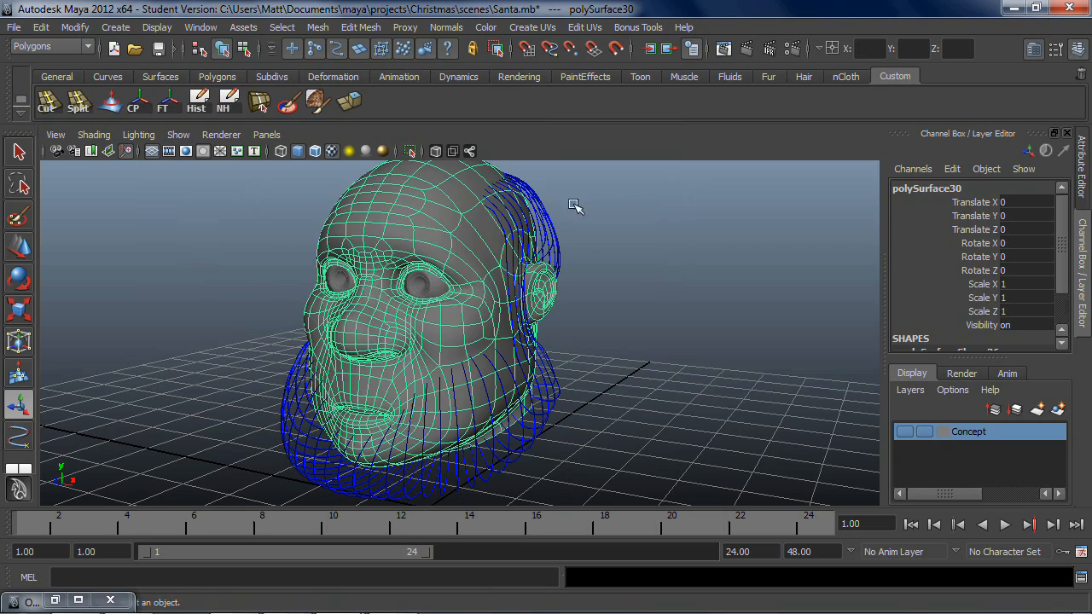
Step: Create Paint Effects hair on the head mesh, placing the hairs into hairSystemShape1
alt+drag(736, 265, 602, 279)
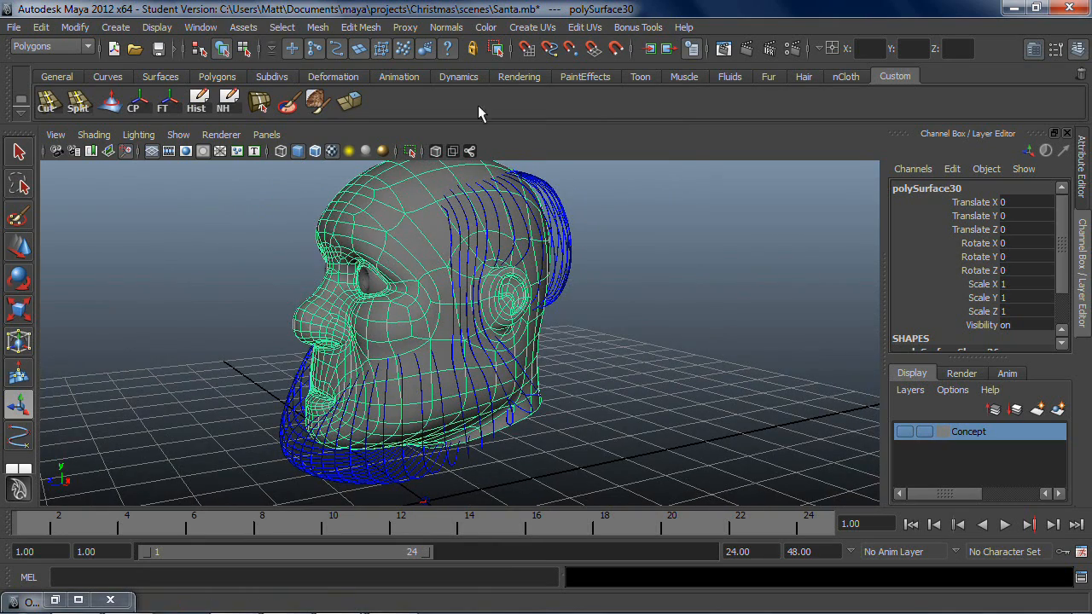
key(F5)
click(651, 27)
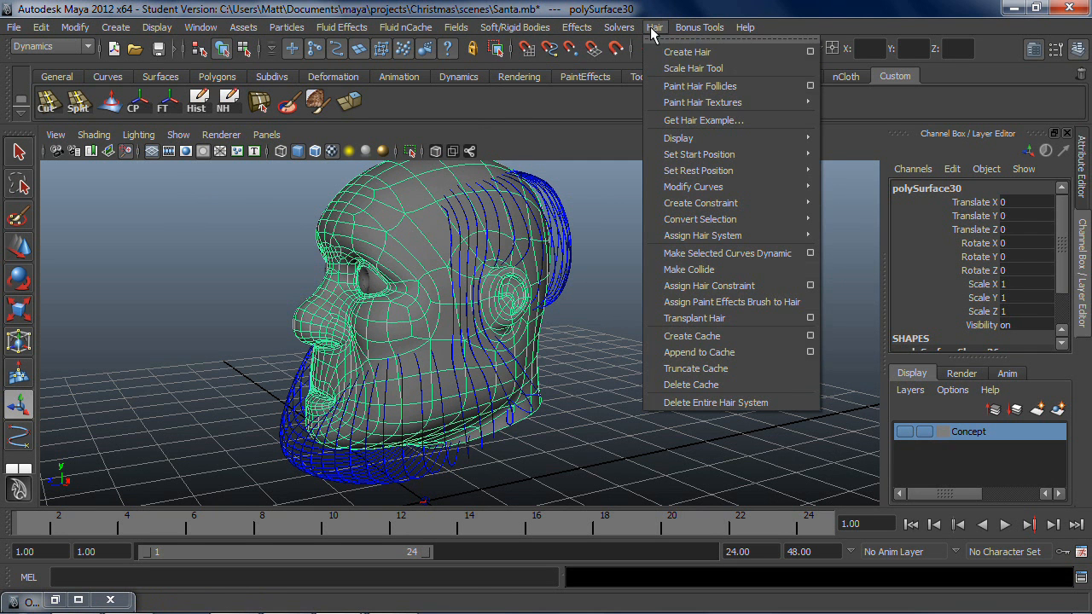
click(815, 54)
drag(631, 214, 848, 91)
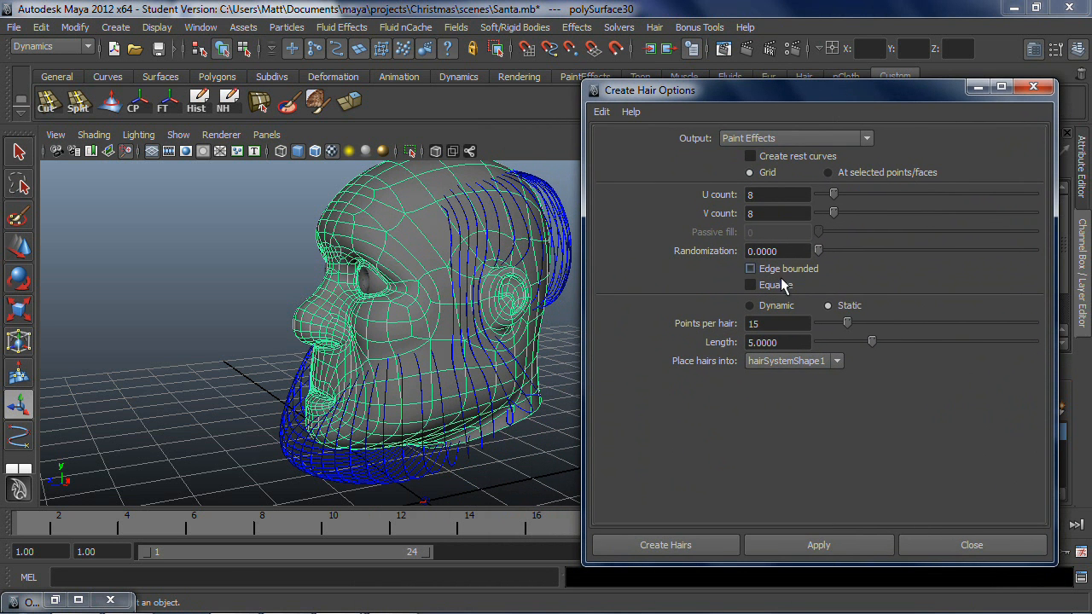
click(782, 361)
click(777, 359)
click(777, 359)
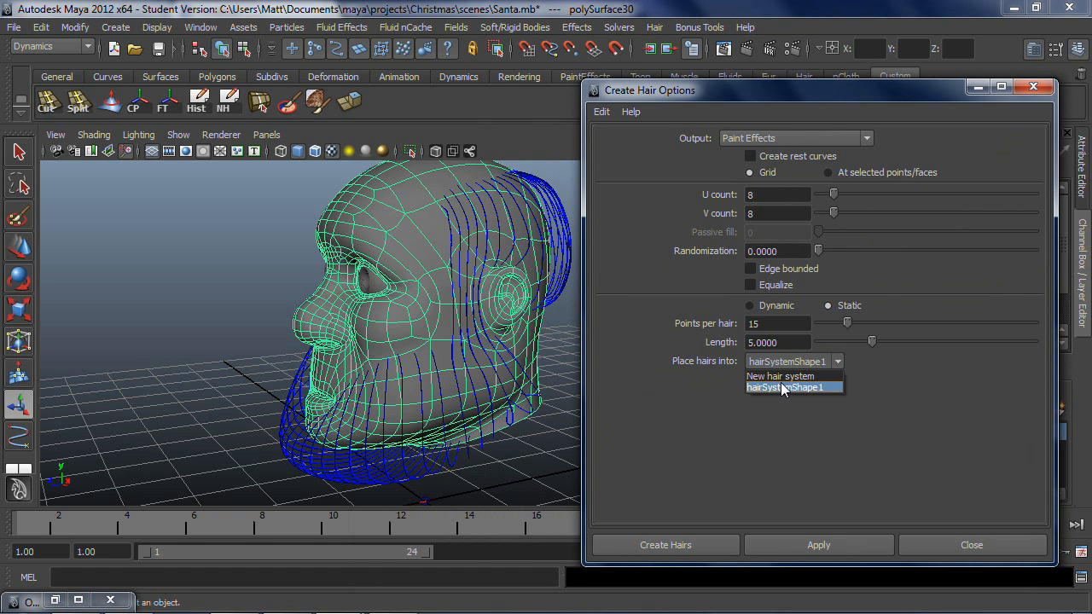
click(781, 388)
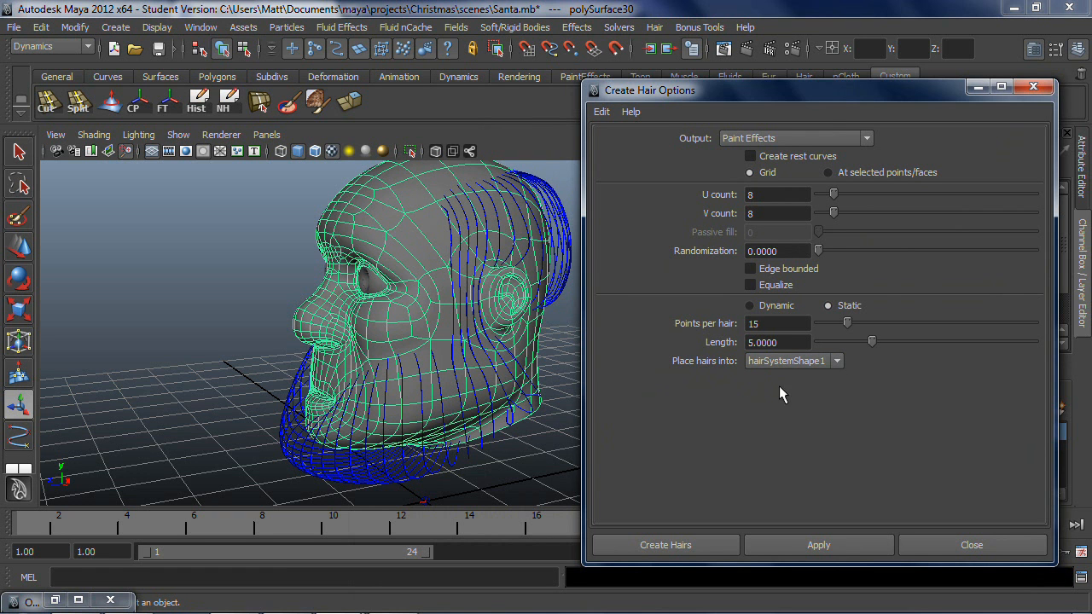
click(710, 544)
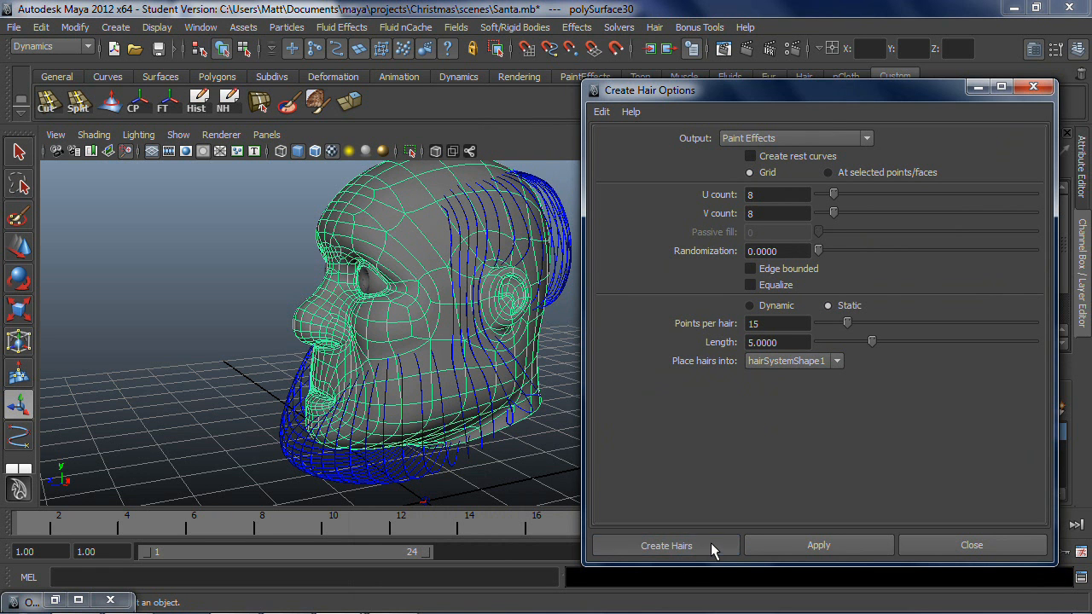
alt+drag(672, 403, 658, 371)
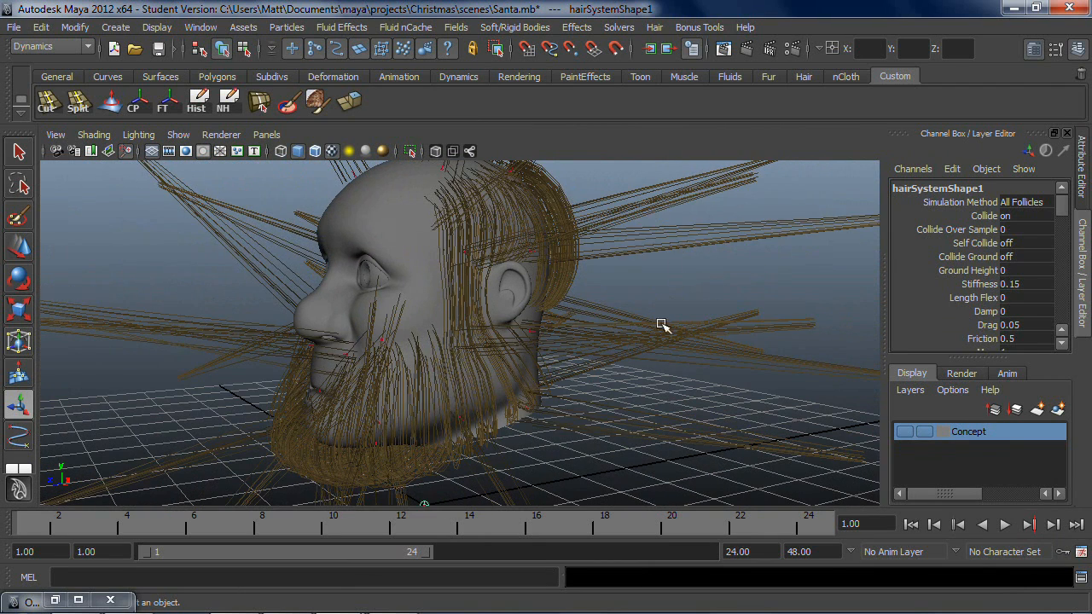
Step: Clear the hair selection, open an enlarged list of the scene's objects and select hairSystem1 in it
click(704, 246)
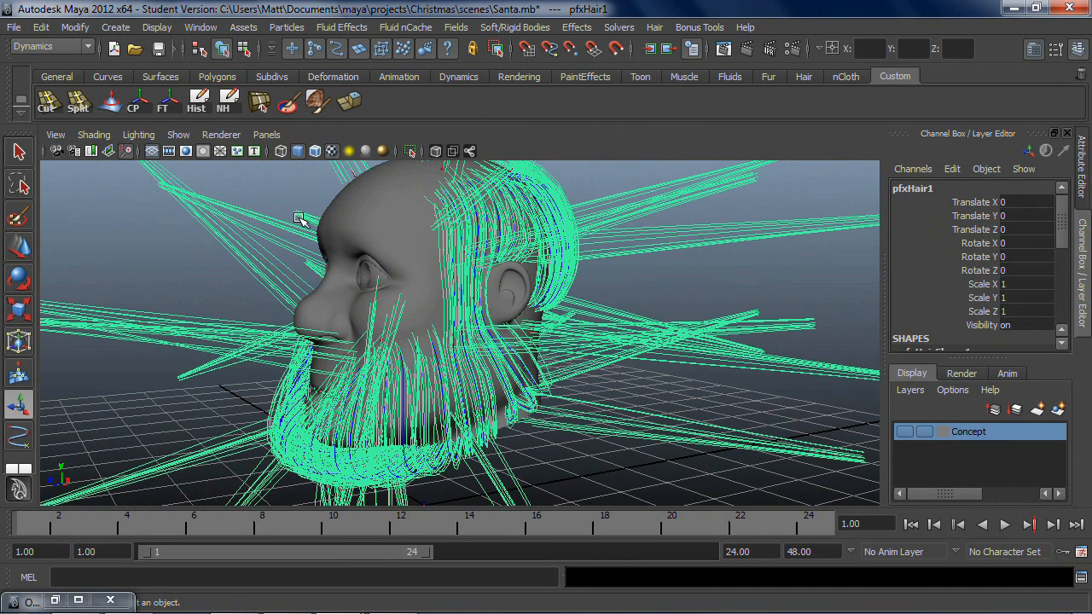
click(290, 177)
click(156, 27)
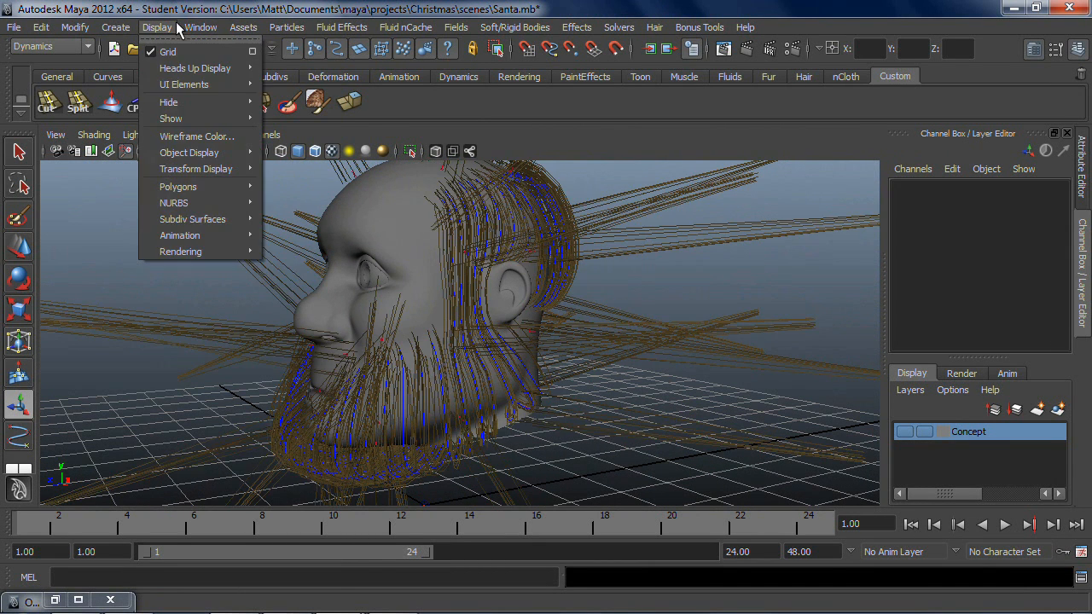
click(204, 148)
scroll(771, 272, down, 3)
scroll(759, 269, up, 2)
scroll(755, 269, down, 2)
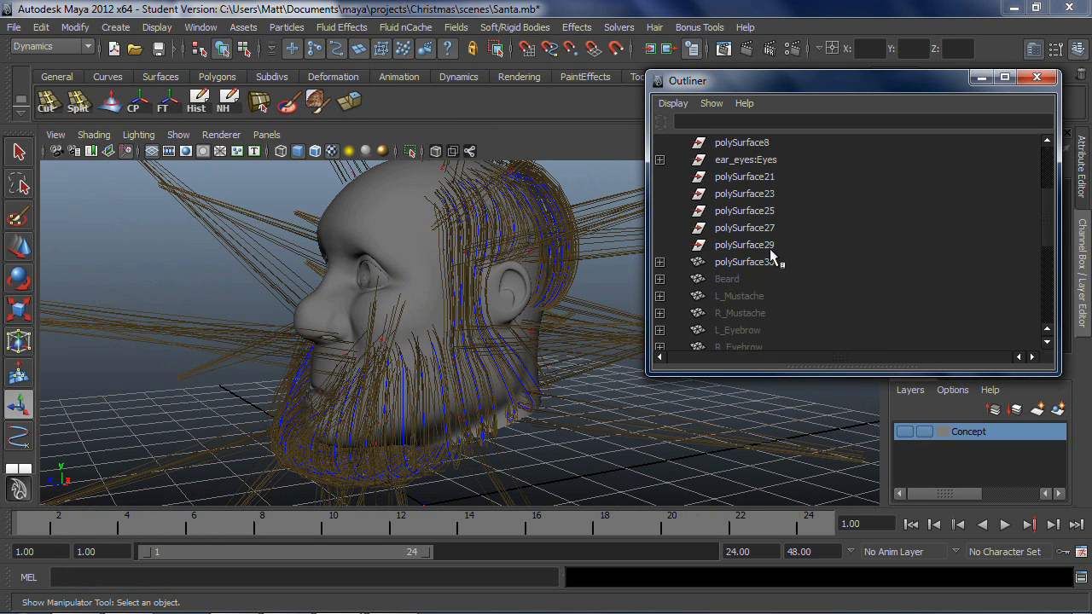
scroll(781, 218, down, 3)
scroll(781, 214, up, 6)
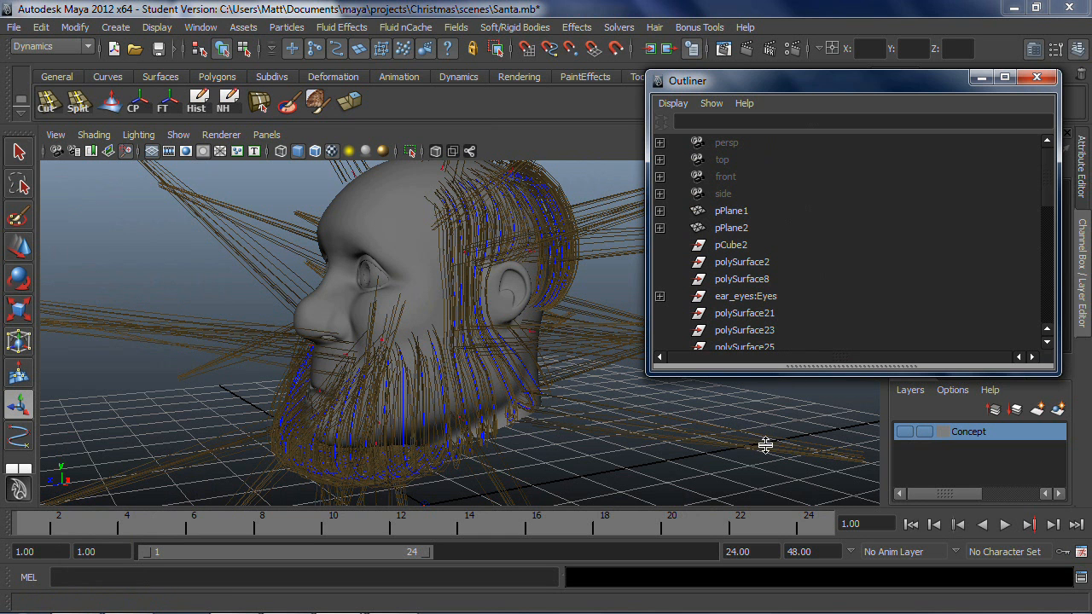
drag(758, 372, 713, 593)
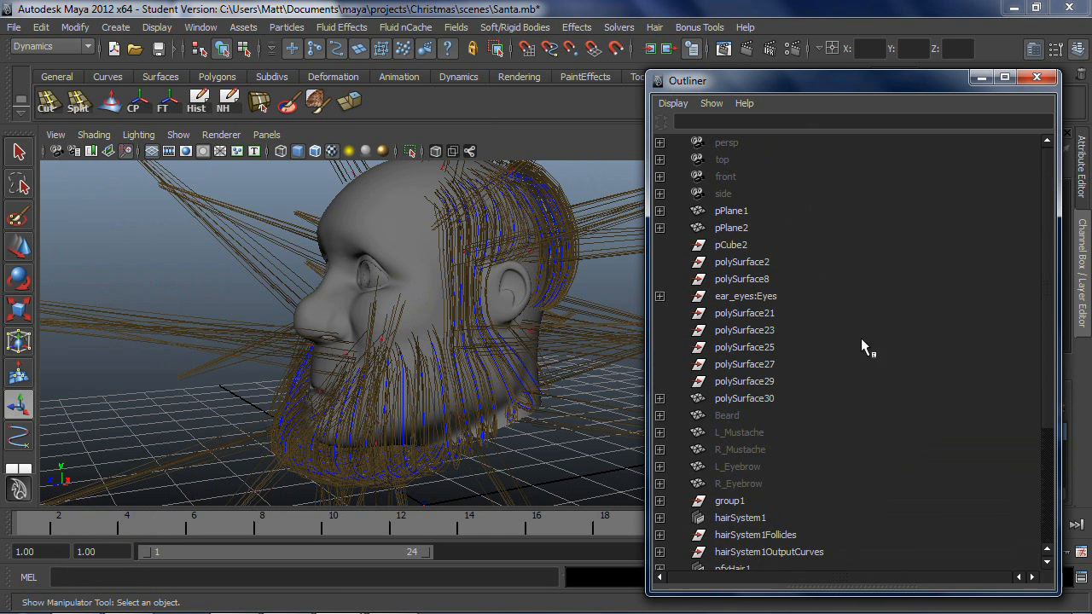
scroll(785, 312, down, 5)
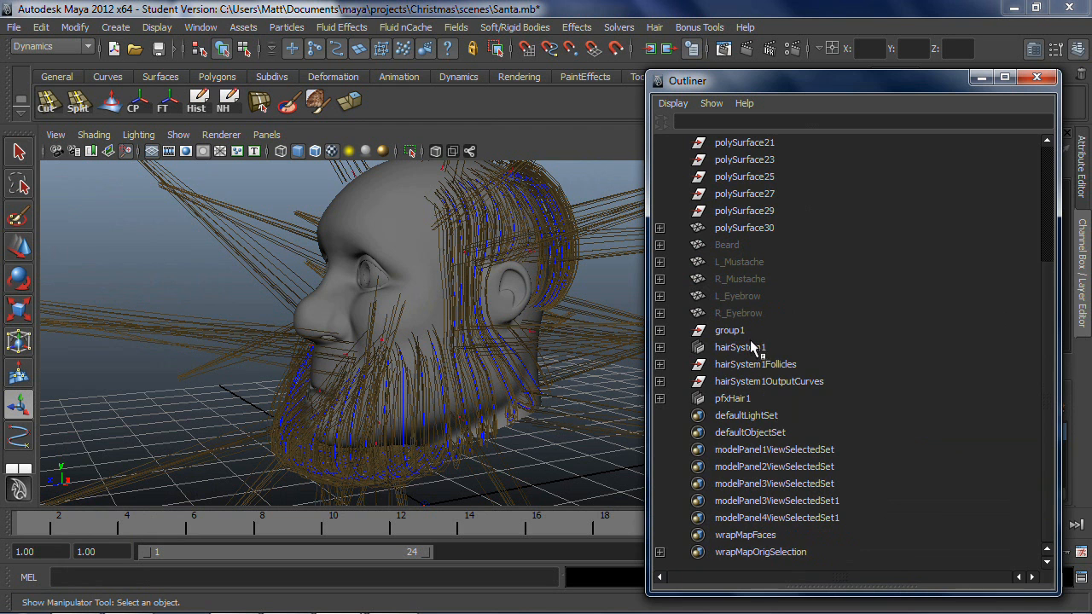
click(729, 349)
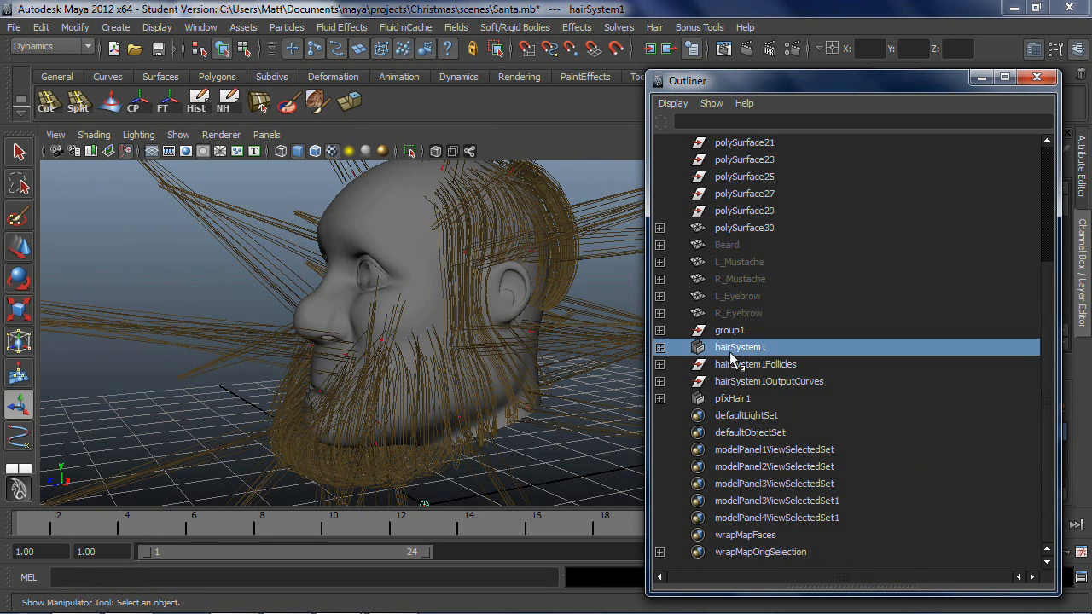
Step: Highlight the hair nodes from hairSystem1 through pfxHair1, and single out hairSystem1OutputCurves to see its curves on the head
shift+click(730, 363)
shift+click(734, 382)
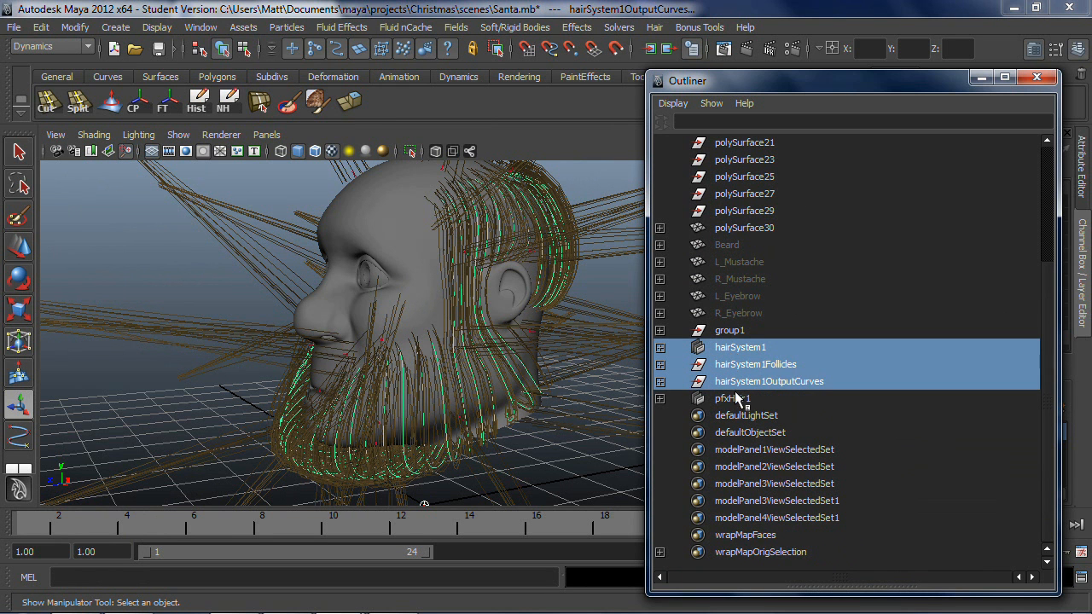
shift+click(735, 399)
click(712, 382)
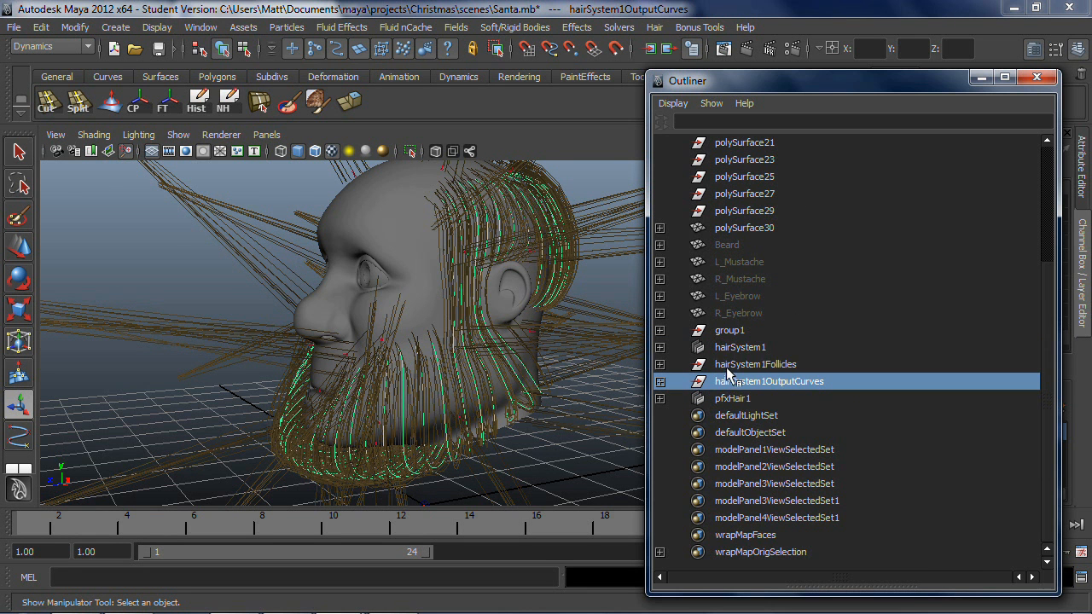
Step: Expand hairSystem1Follicles, look through its list of follicles and collapse it again
click(666, 367)
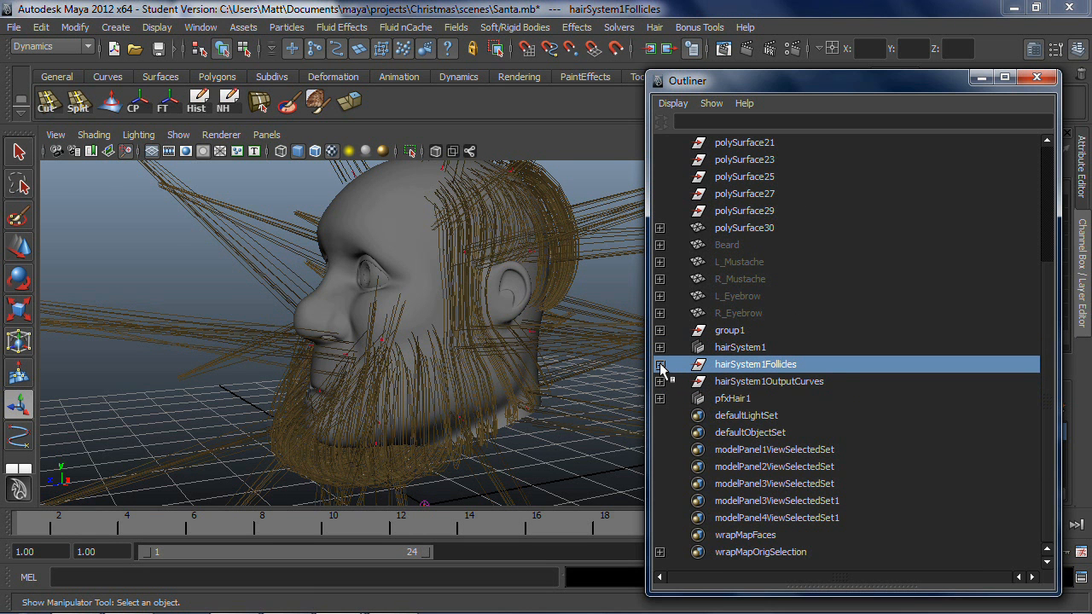
click(659, 364)
scroll(1047, 287, down, 10)
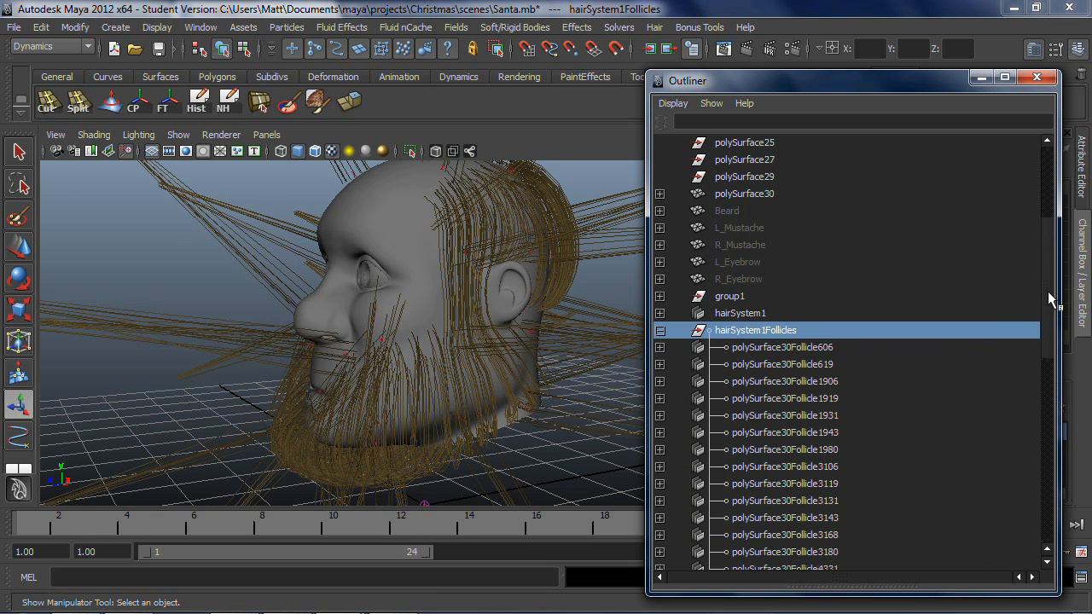
scroll(1006, 482, up, 6)
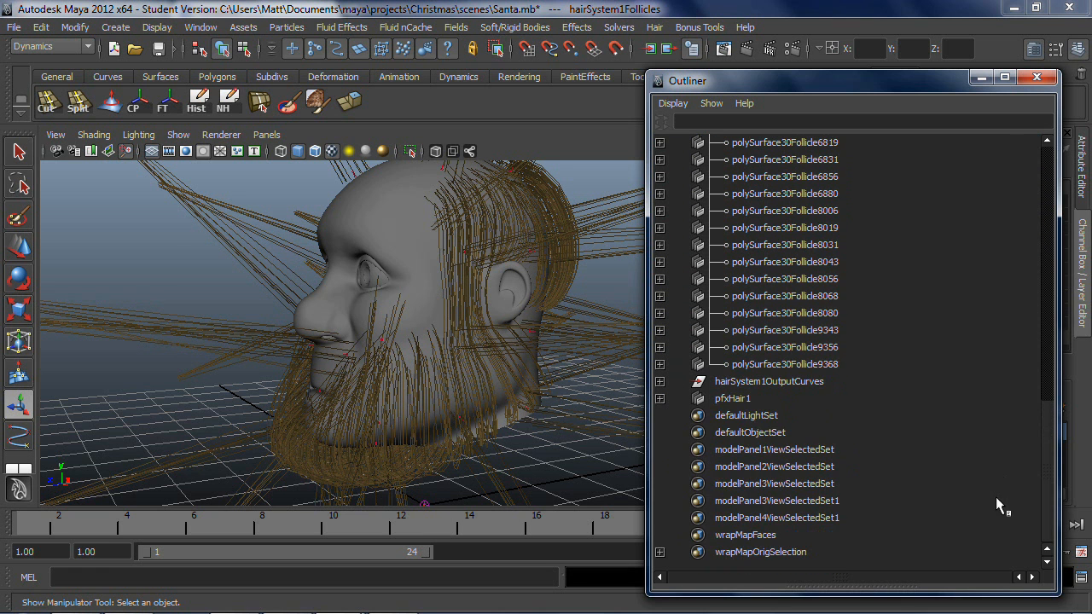
scroll(1013, 332, up, 4)
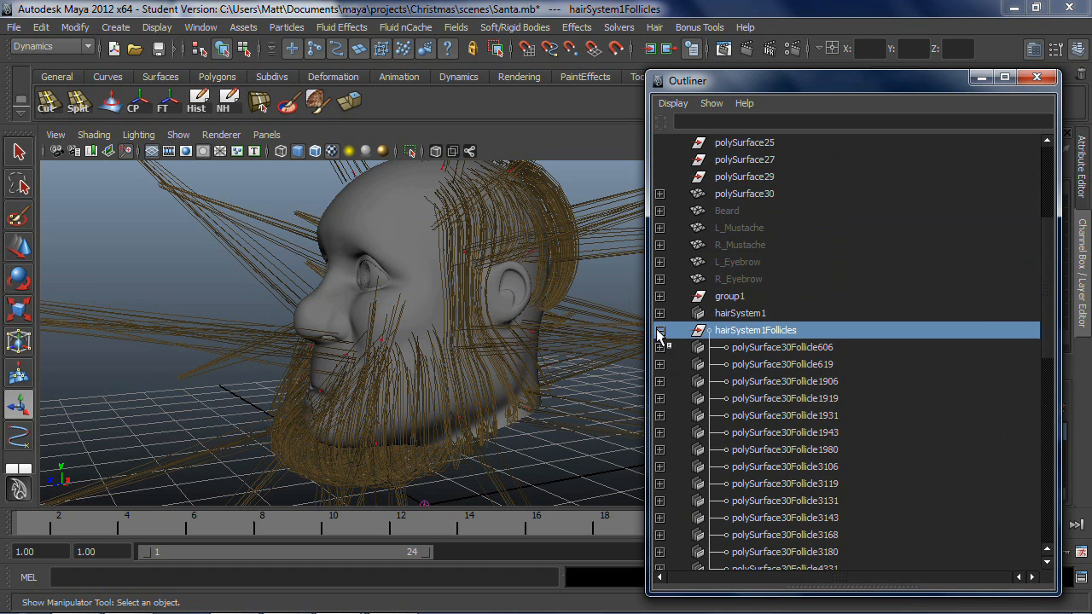
click(657, 331)
Step: Examine the contents of pfxHair1 and hairSystem1 in the scene list, leaving both collapsed
click(659, 398)
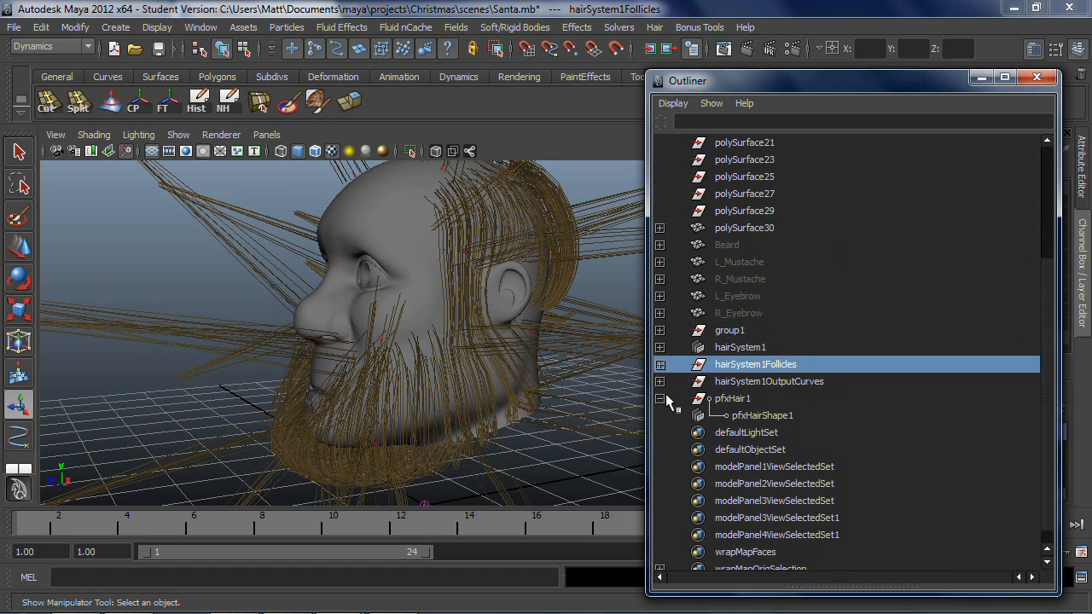
click(659, 398)
scroll(664, 329, up, 3)
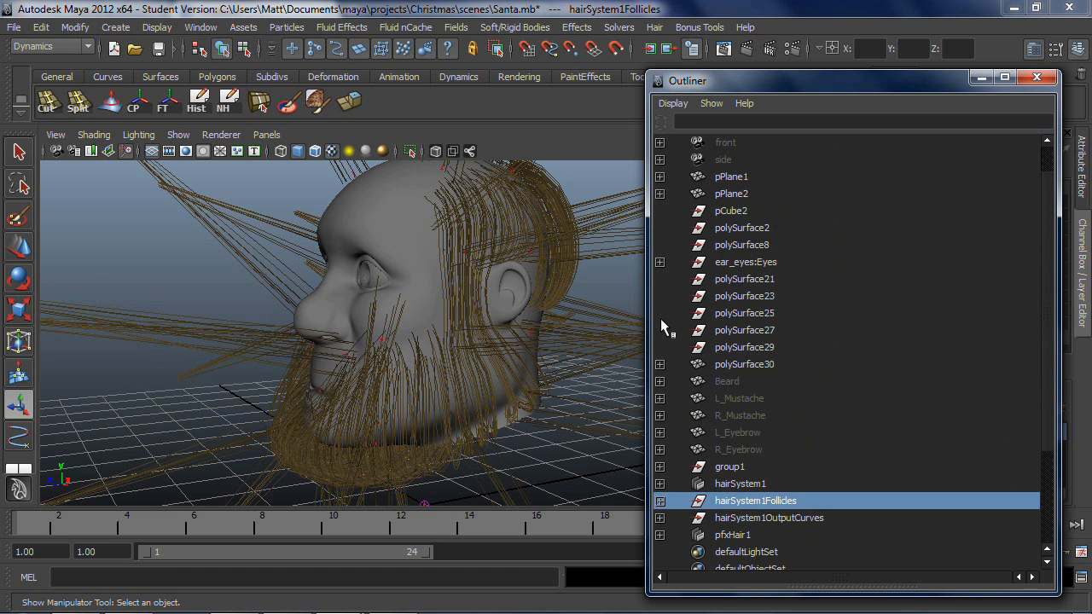
scroll(674, 365, up, 1)
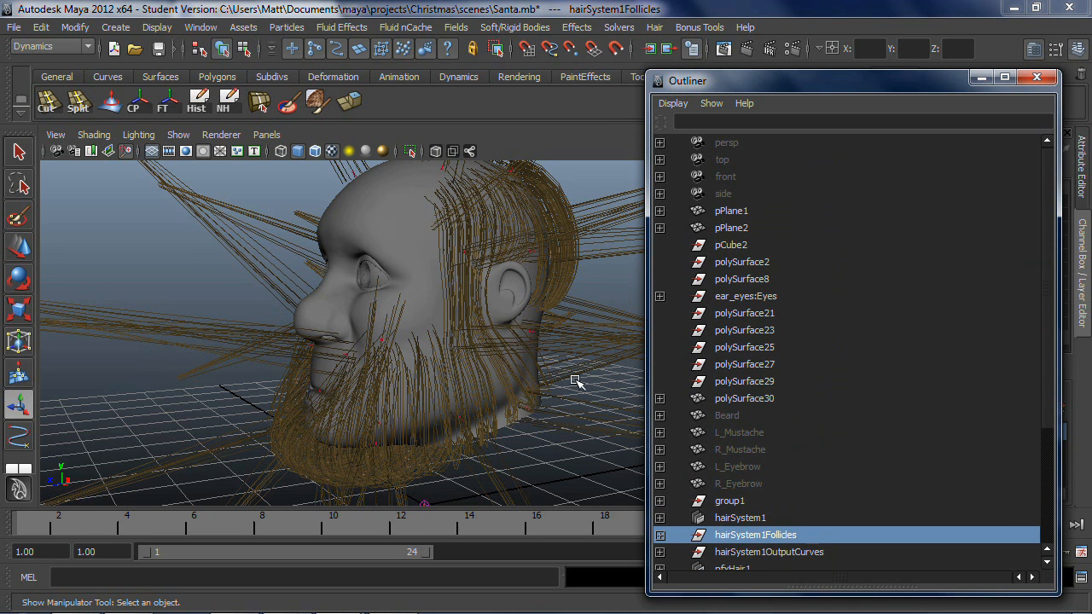
scroll(678, 501, down, 3)
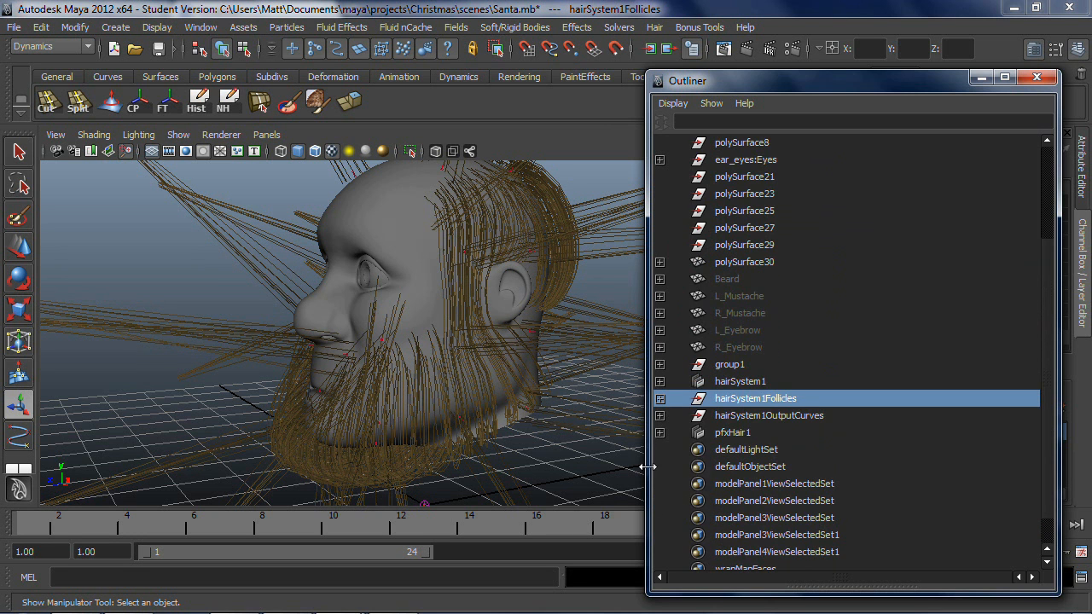
click(659, 381)
click(666, 398)
click(659, 381)
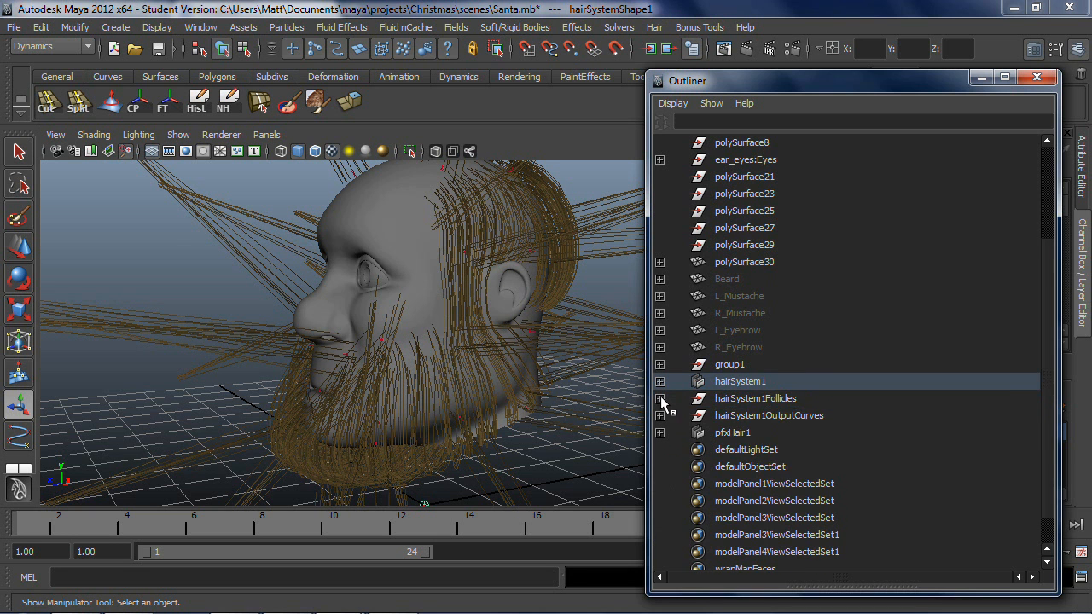
Step: Select all follicles from polySurface30Follicle606 through polySurface30Follicle9368 and check their locations on the front of the head
click(660, 398)
click(754, 402)
click(756, 414)
click(759, 435)
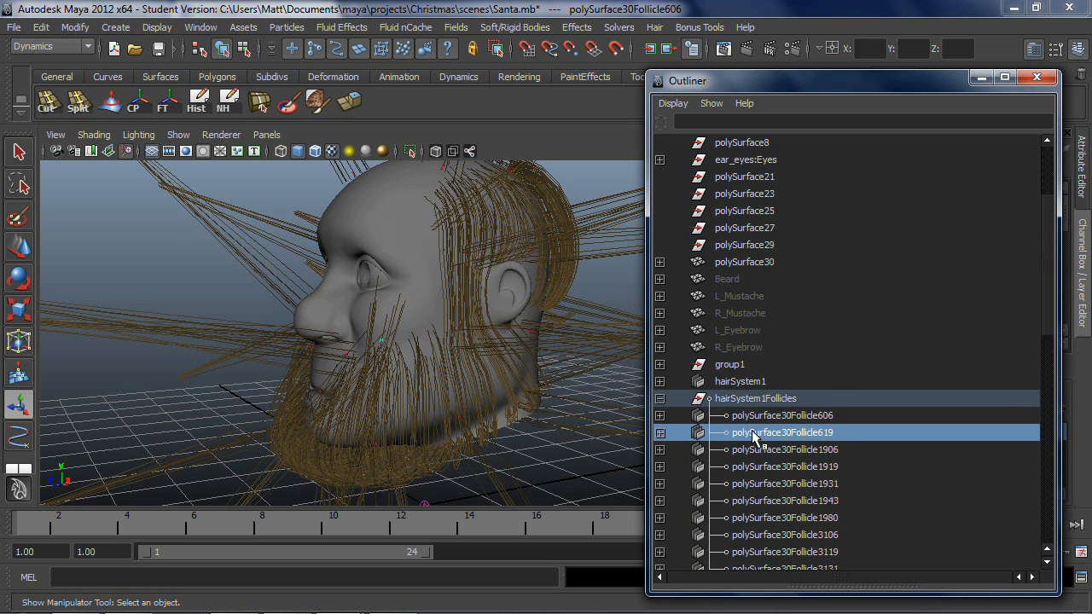
click(754, 418)
scroll(754, 435, down, 6)
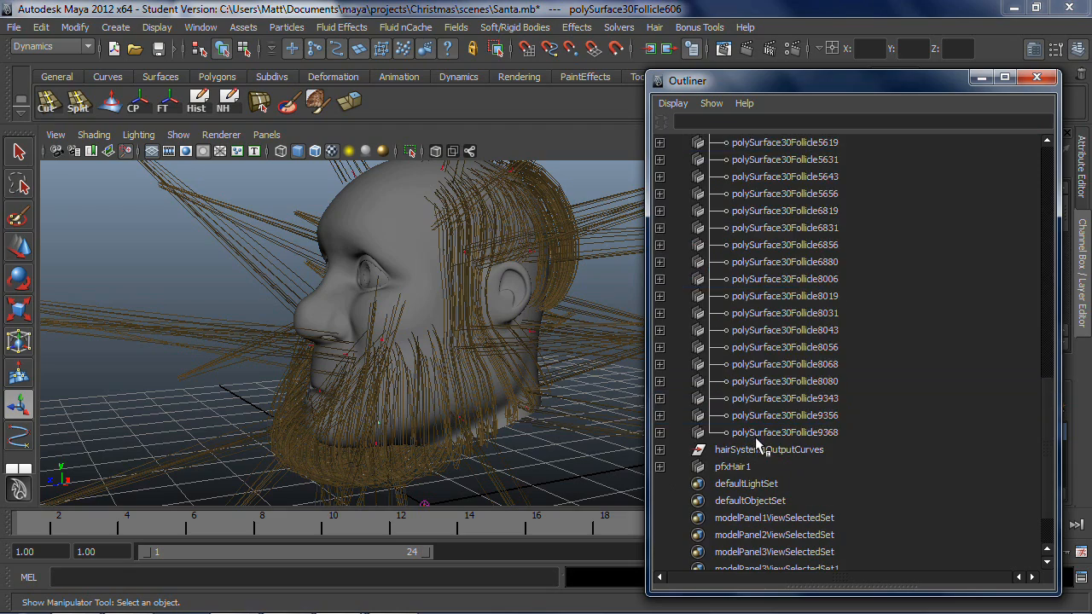
shift+click(761, 432)
alt+drag(523, 324, 622, 340)
scroll(695, 429, down, 2)
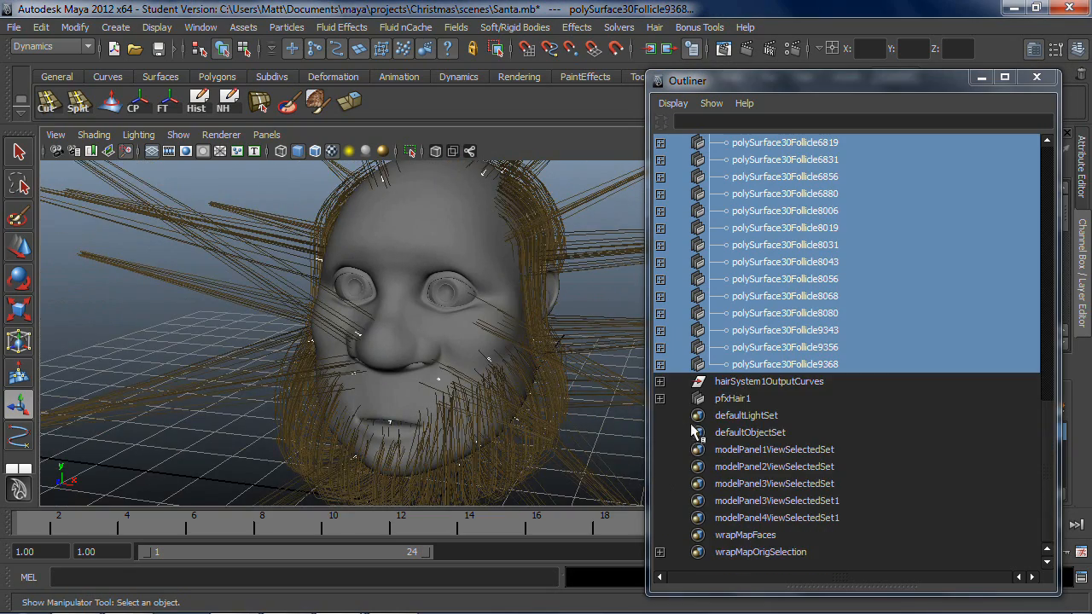
Step: Examine pfxHair1, the curves under hairSystem1OutputCurves and the contents of polySurface30Follicle606
click(660, 399)
click(661, 398)
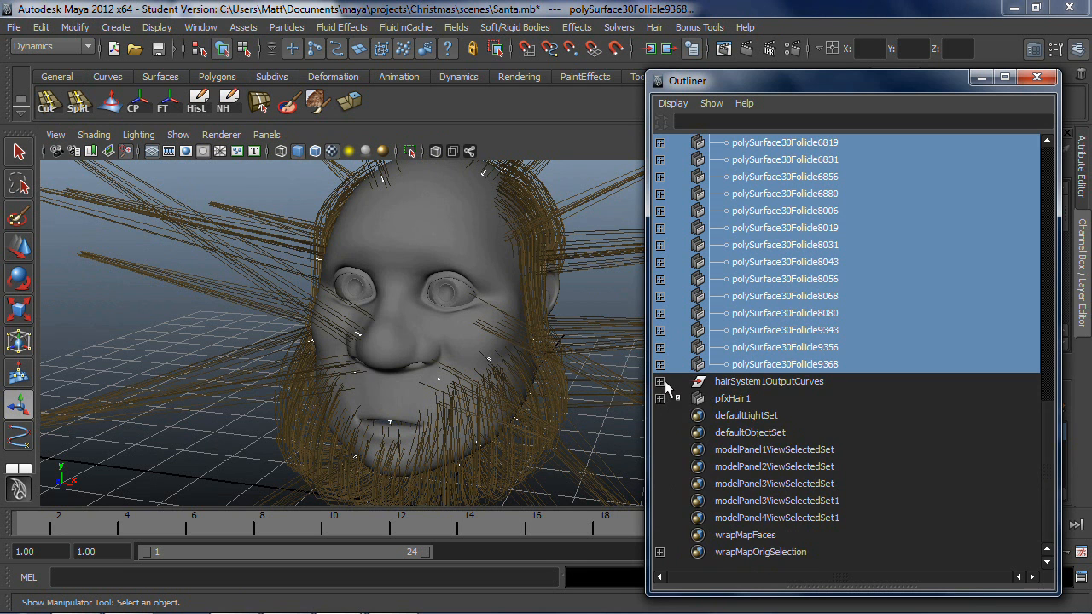
scroll(666, 375, up, 15)
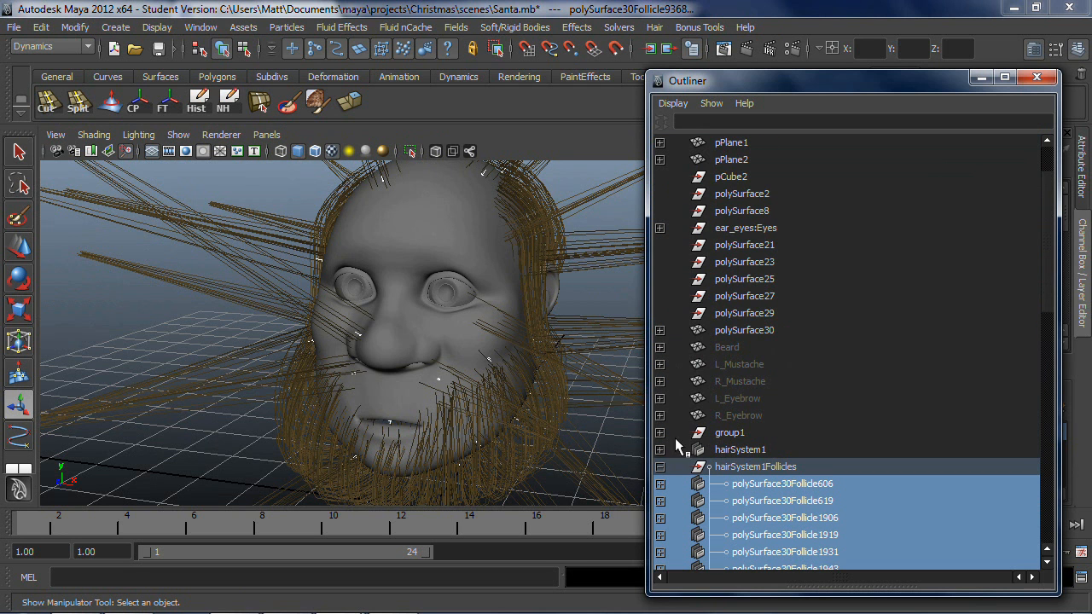
scroll(679, 459, down, 12)
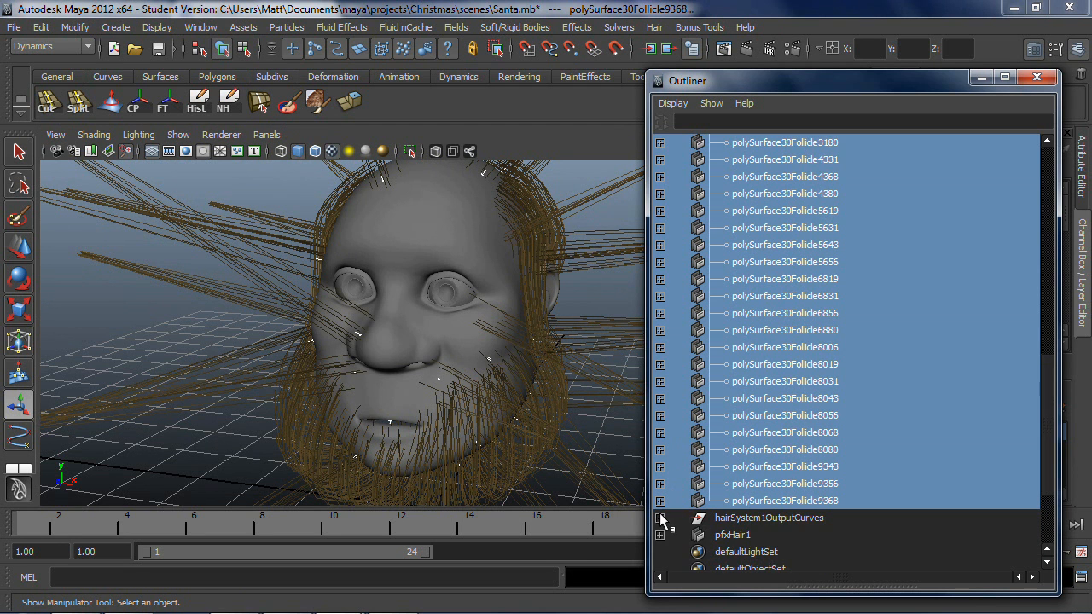
click(662, 512)
click(710, 526)
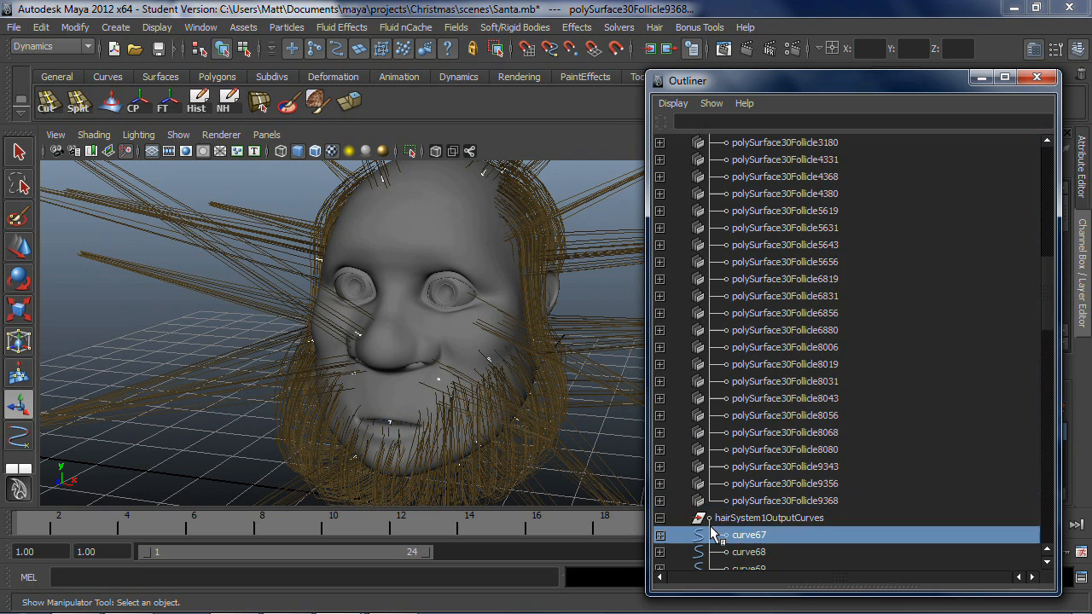
click(661, 518)
scroll(682, 510, up, 8)
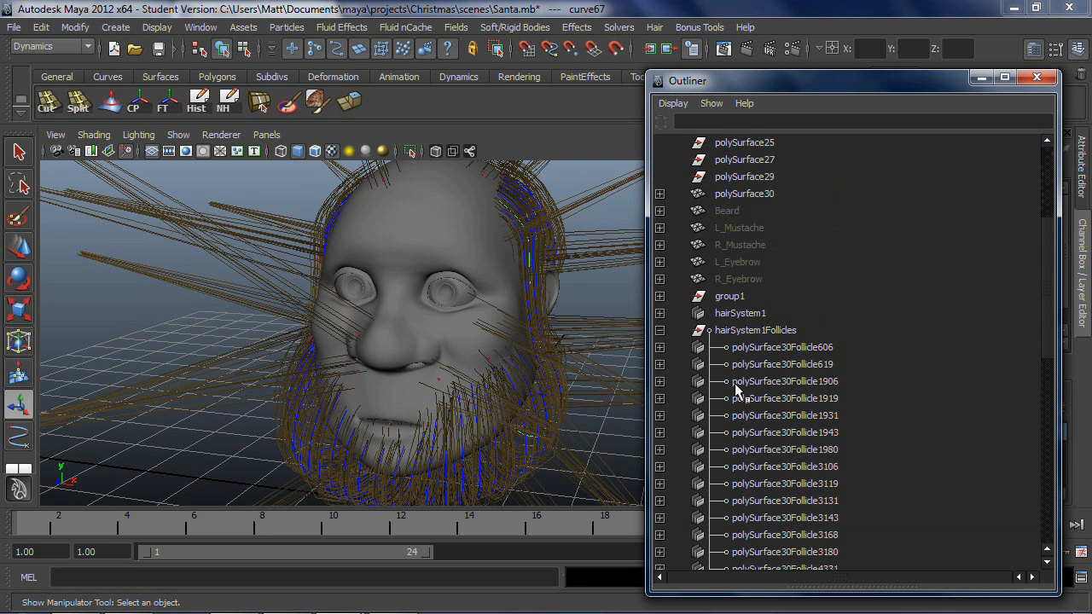
click(774, 347)
scroll(772, 352, up, 4)
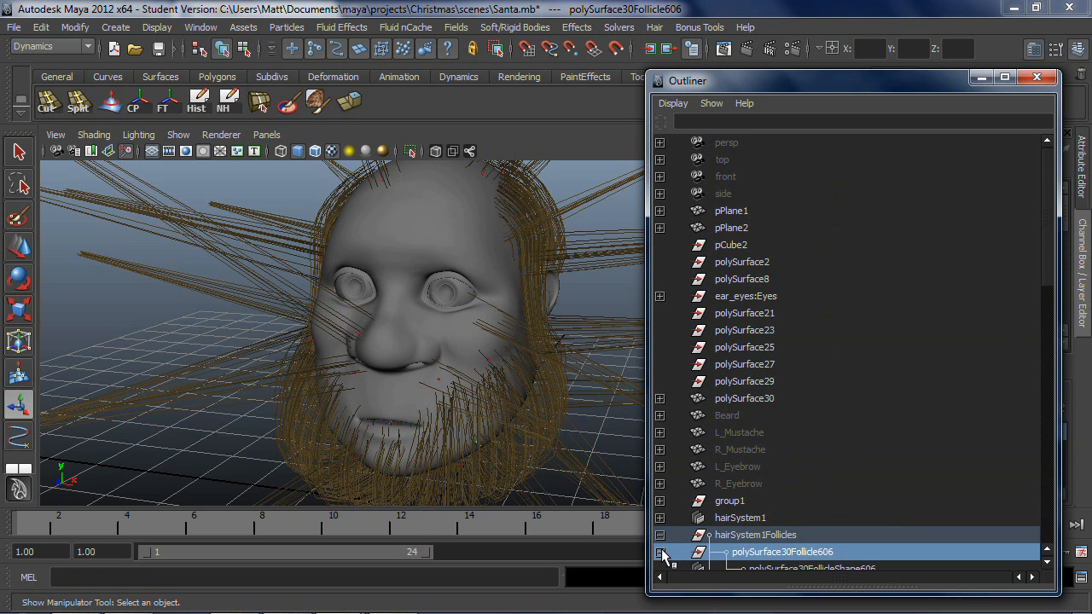
Step: Select the head mesh, reposition the Outliner beside it and examine the nodes under polySurface30
click(493, 302)
drag(725, 81, 316, 311)
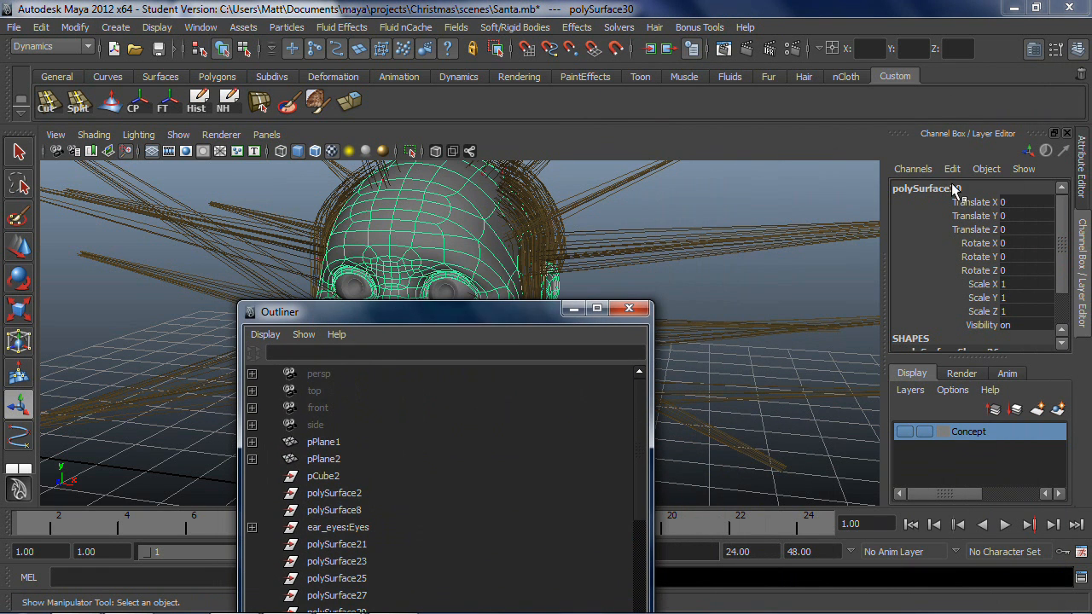
drag(504, 322, 930, 55)
alt+drag(501, 292, 665, 236)
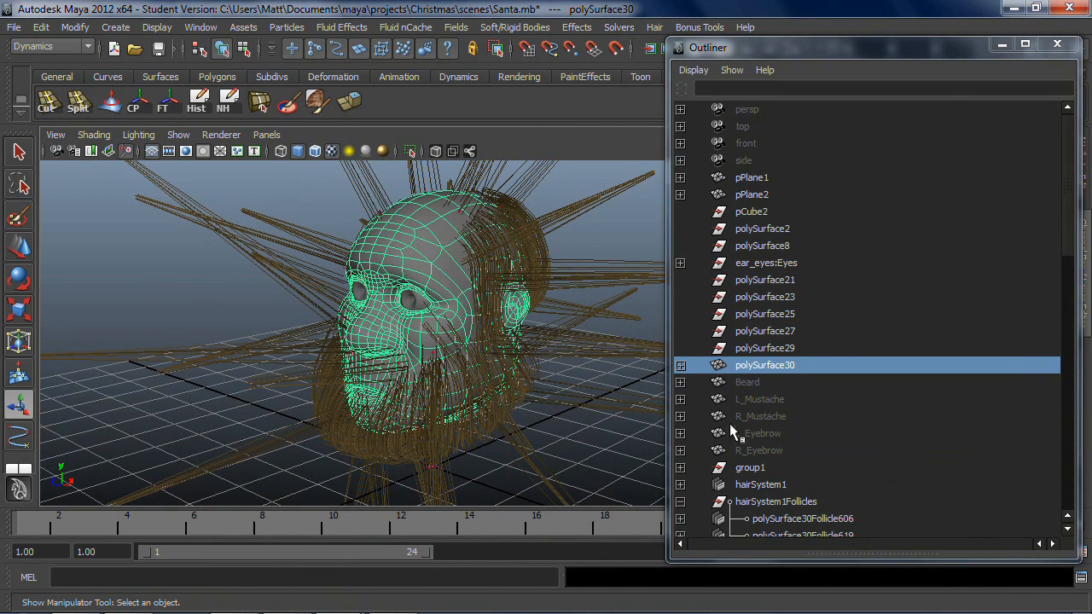
click(680, 365)
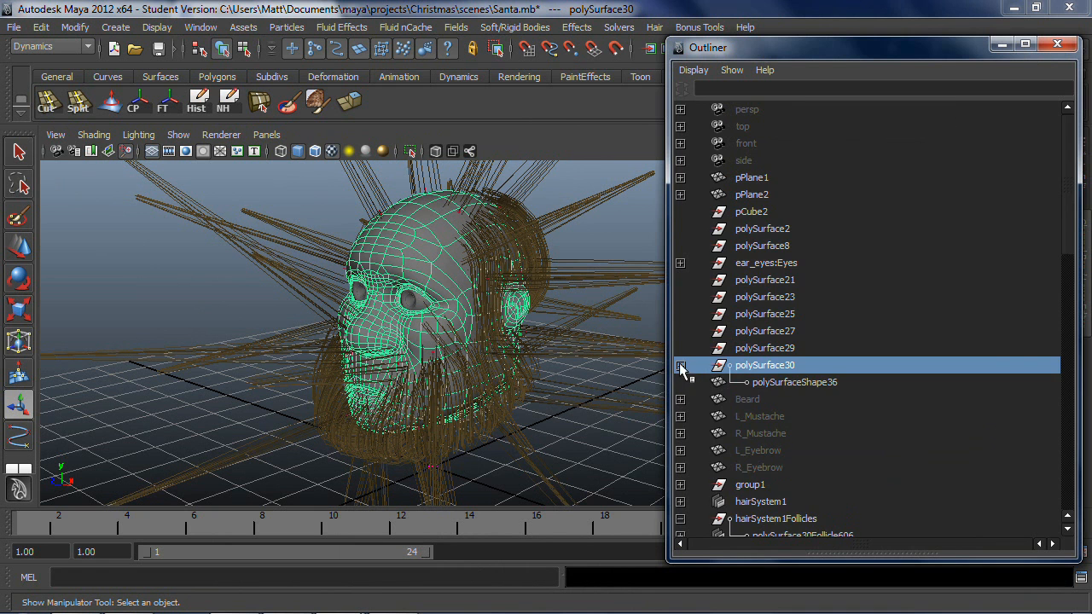
click(680, 365)
Step: Delete the follicles polySurface30Follicle606 through polySurface30Follicle9368 together with their parent group hairSystem1Follicles
scroll(696, 416, down, 3)
click(817, 382)
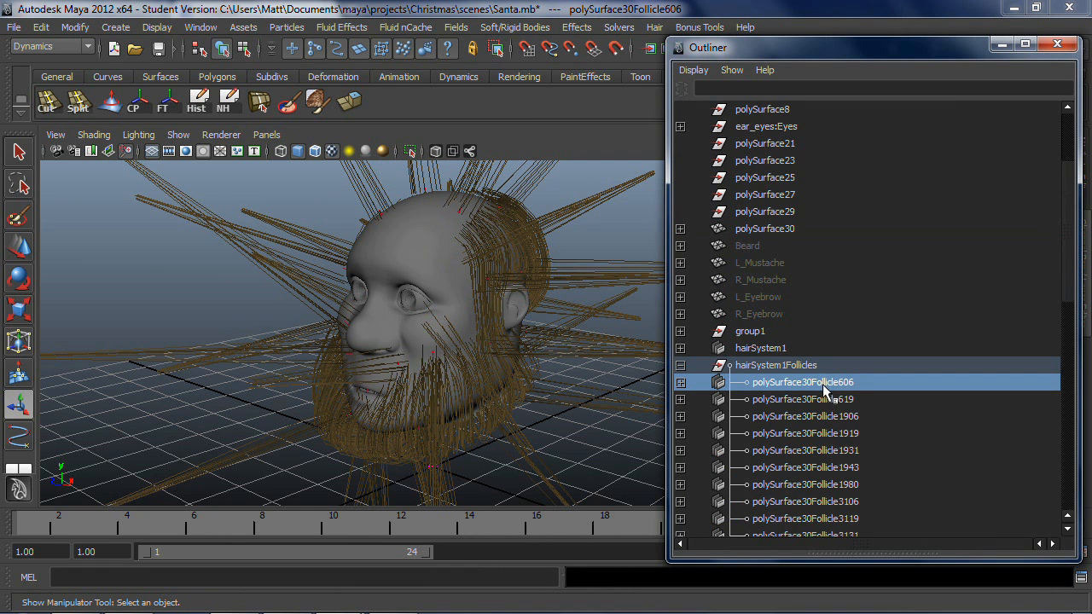
scroll(819, 384, down, 10)
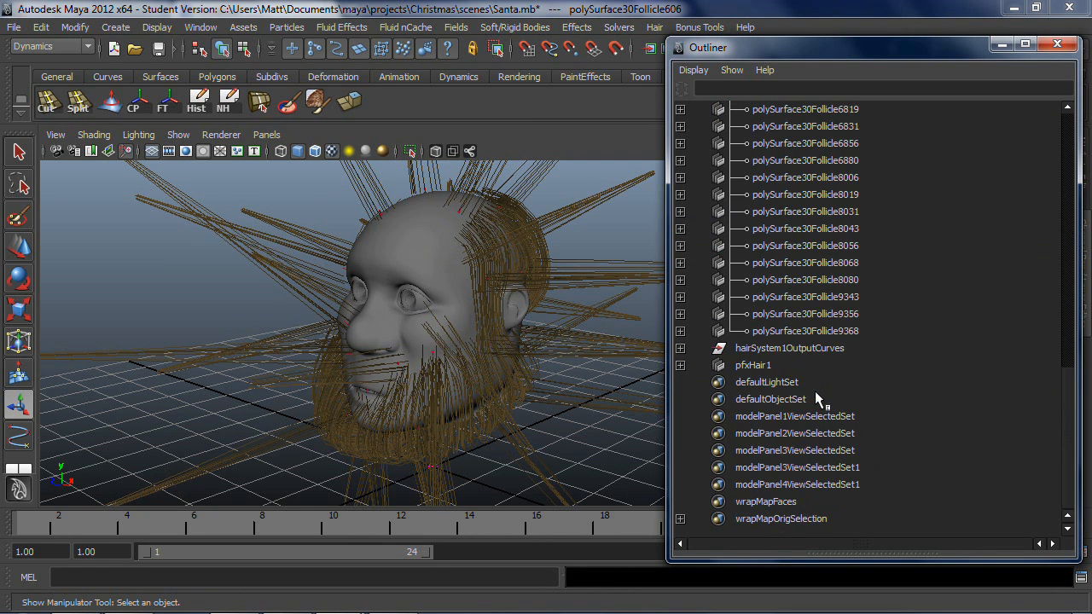
shift+click(830, 338)
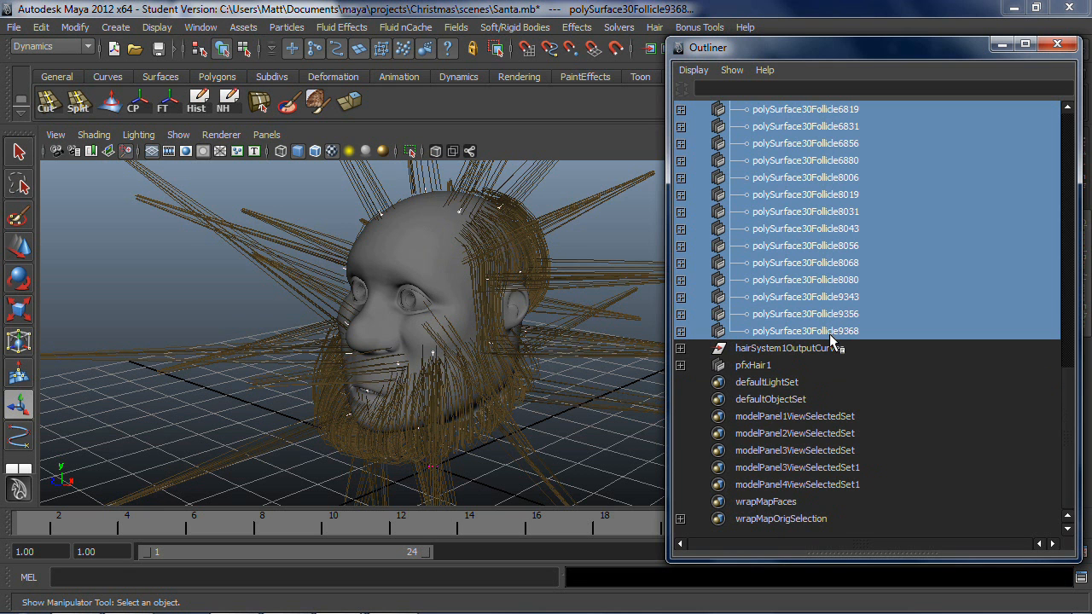
key(Delete)
key(ctrl+z)
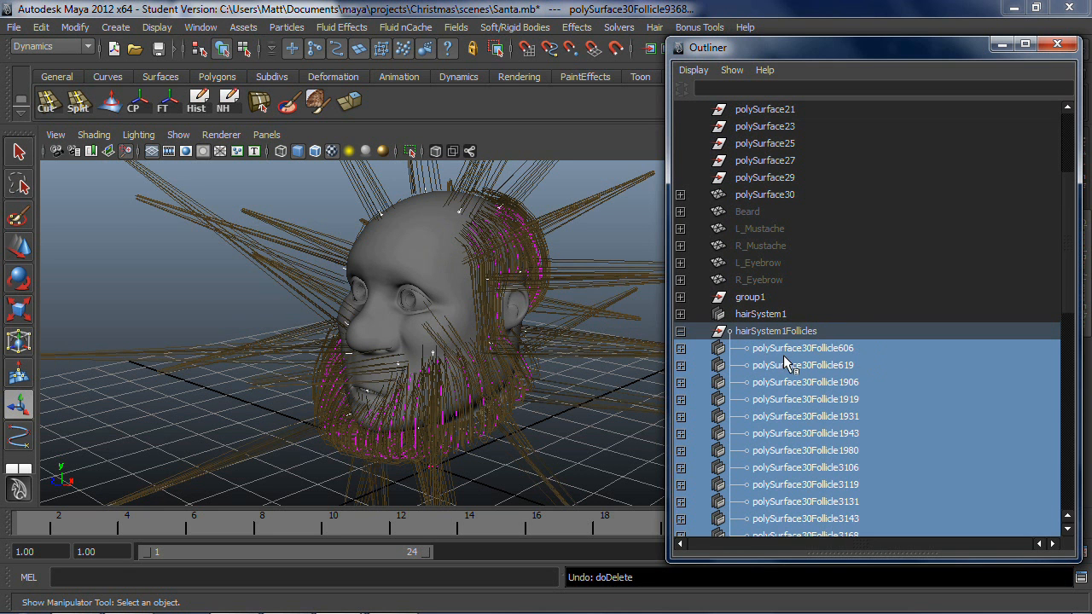
scroll(815, 360, down, 10)
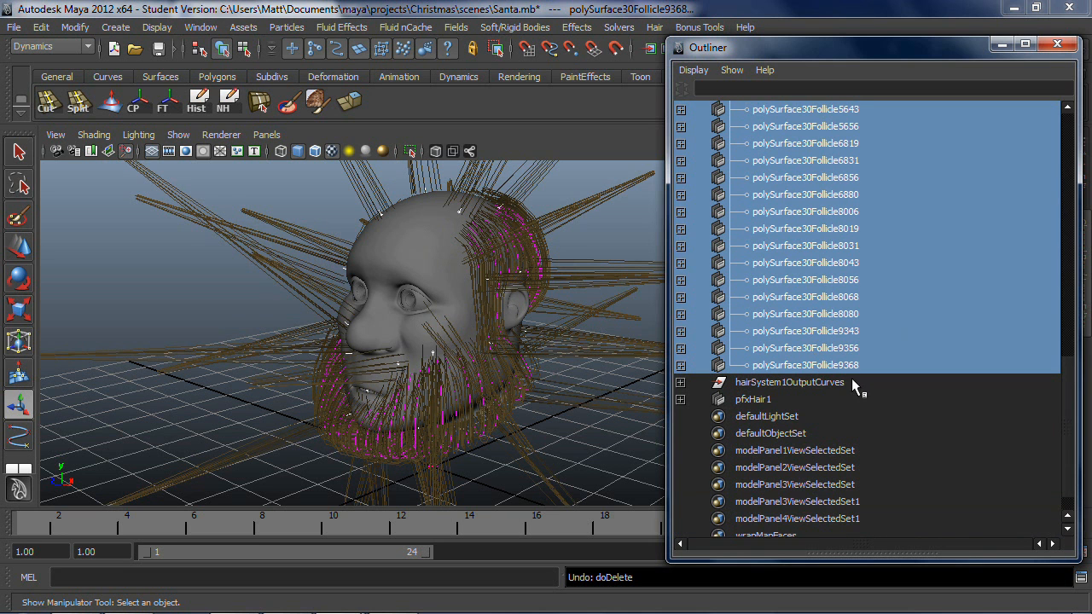
key(Delete)
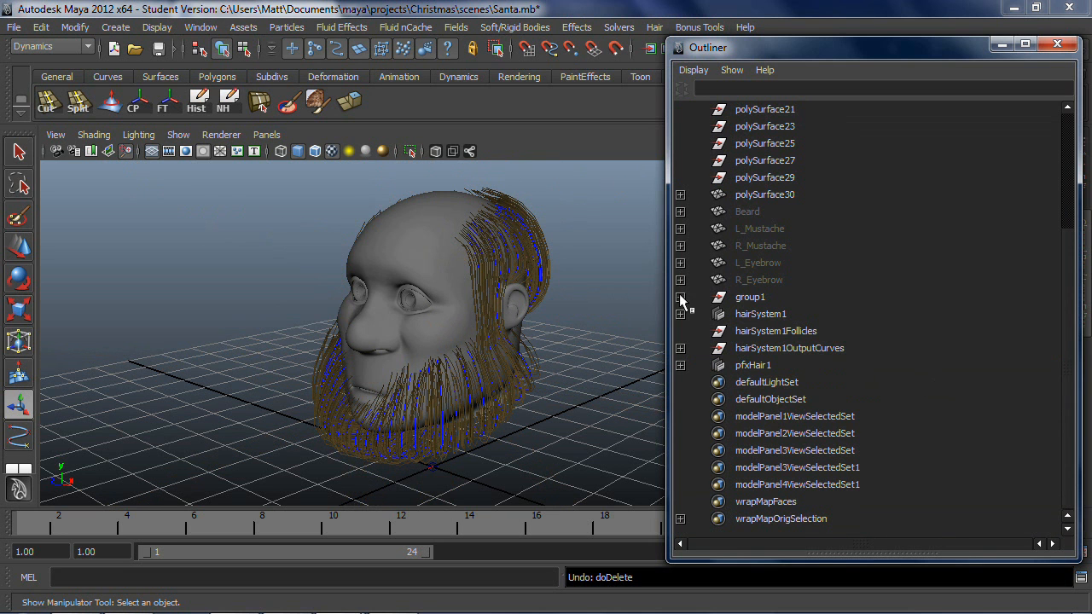
click(755, 332)
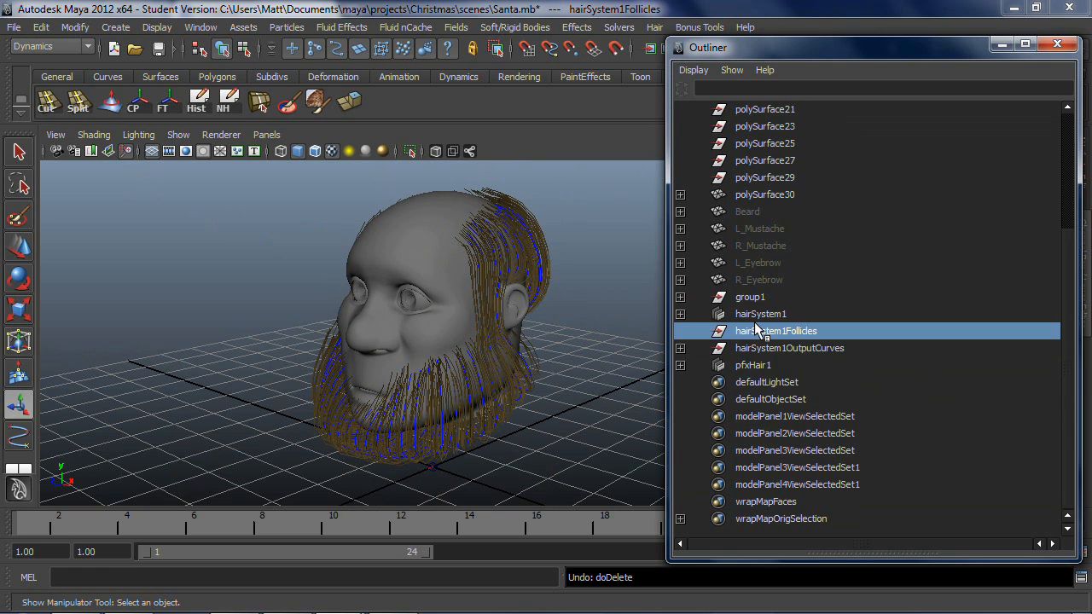
key(Delete)
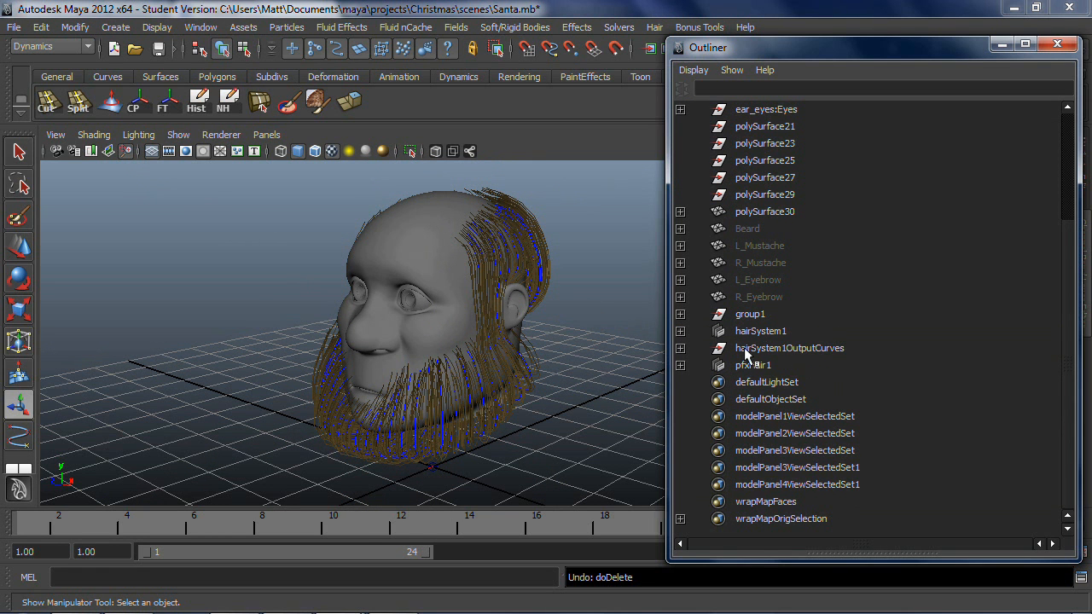
Step: Examine the contents of hairSystem1 and the follicles in group1, then collapse both in the scene list
click(680, 331)
click(680, 331)
click(680, 314)
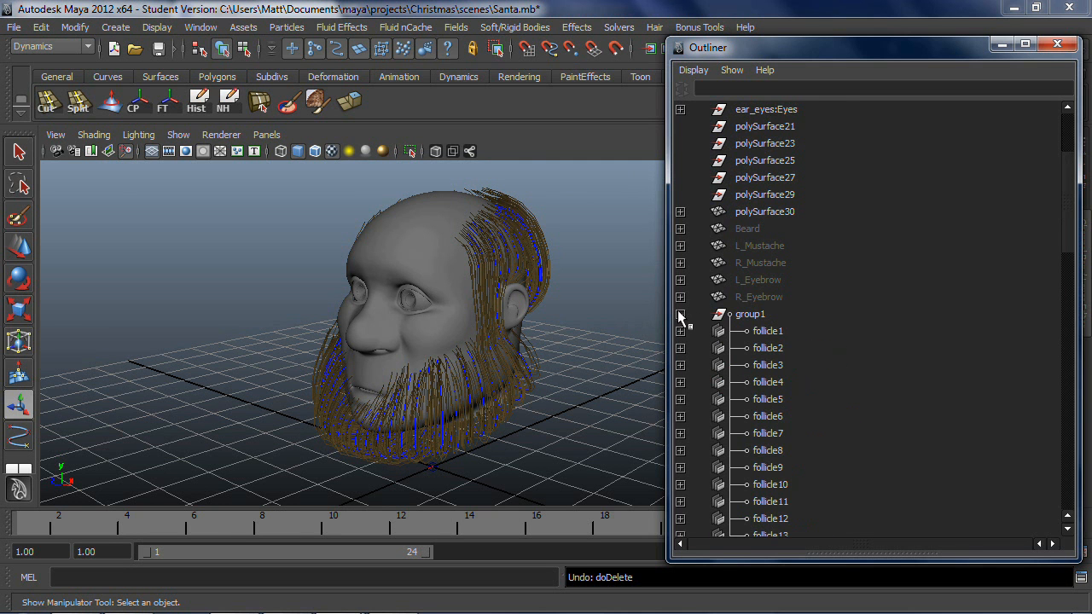
scroll(796, 319, down, 3)
click(757, 193)
scroll(761, 235, down, 10)
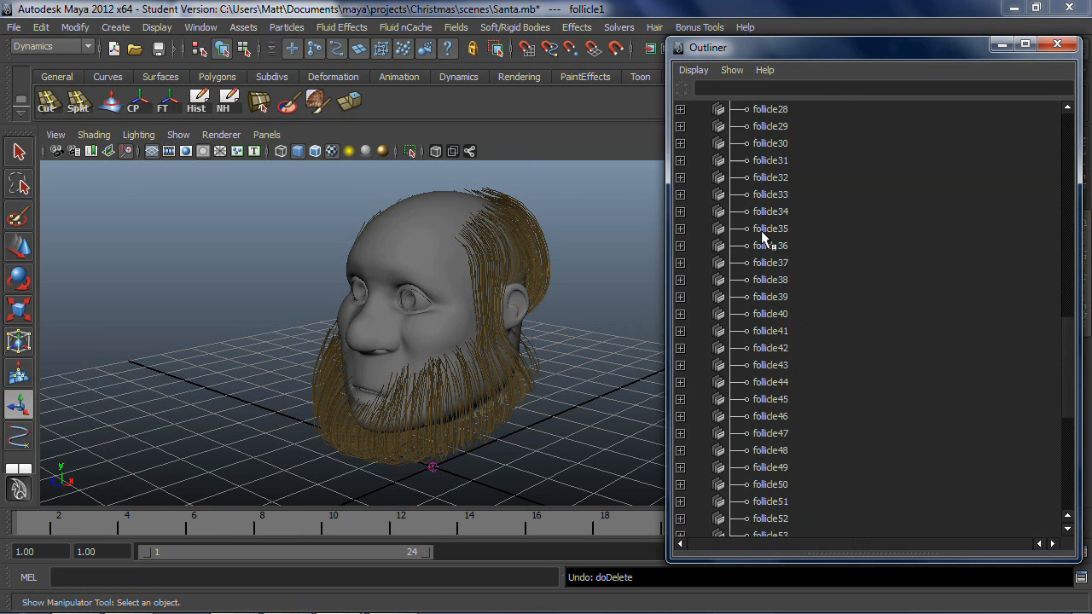
scroll(760, 249, up, 20)
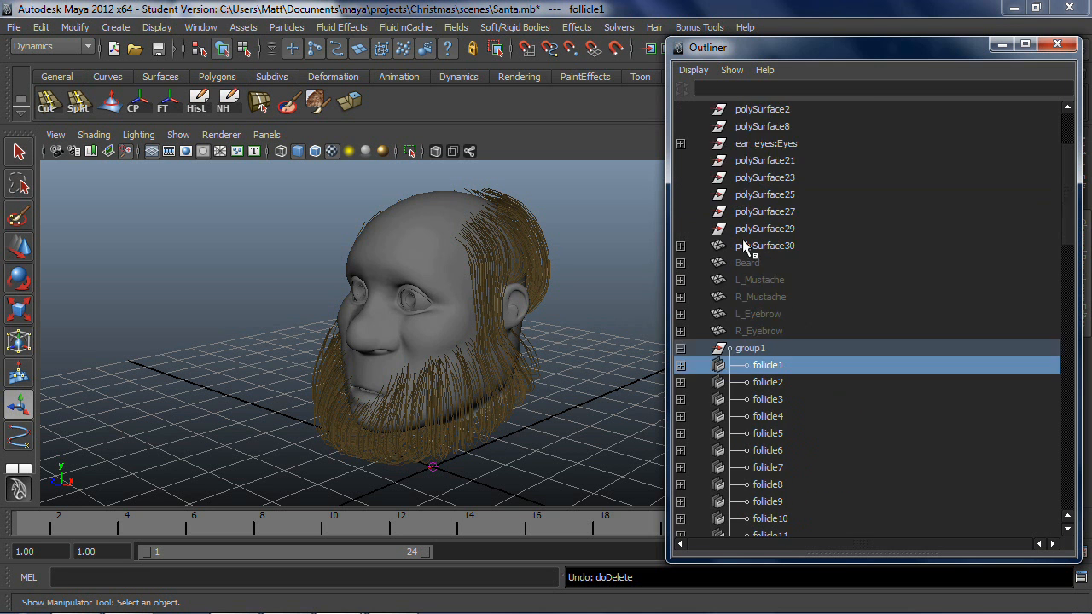
click(679, 468)
click(680, 469)
click(679, 468)
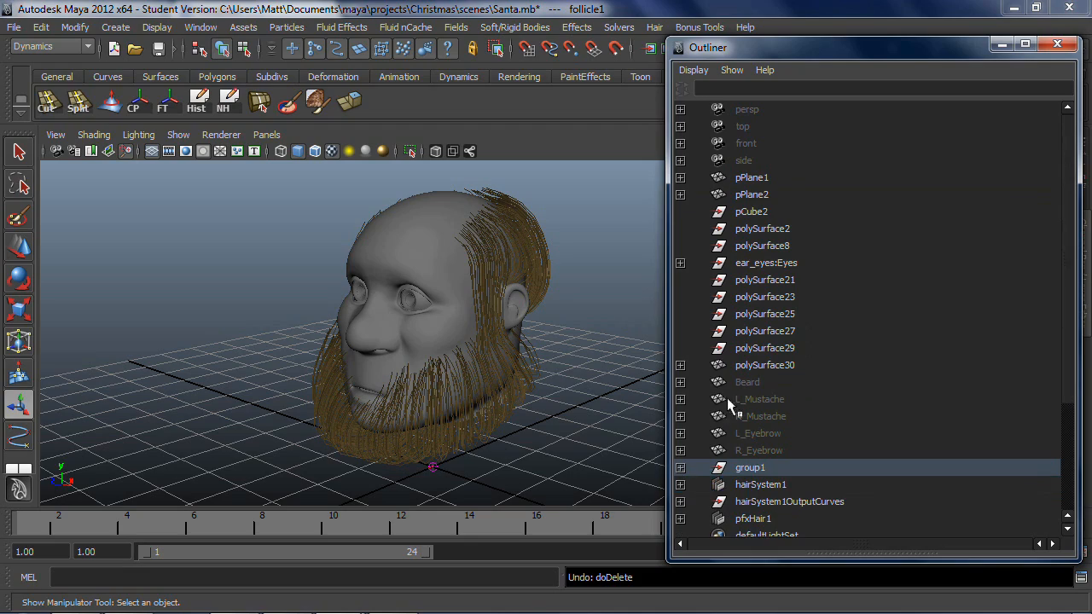
Step: Minimize the Outliner, select pfxHair1 on the head and enable Draw As Mesh in pfxHairShape1's attributes
double_click(998, 54)
click(1013, 8)
alt+drag(595, 384, 657, 375)
drag(594, 418, 536, 443)
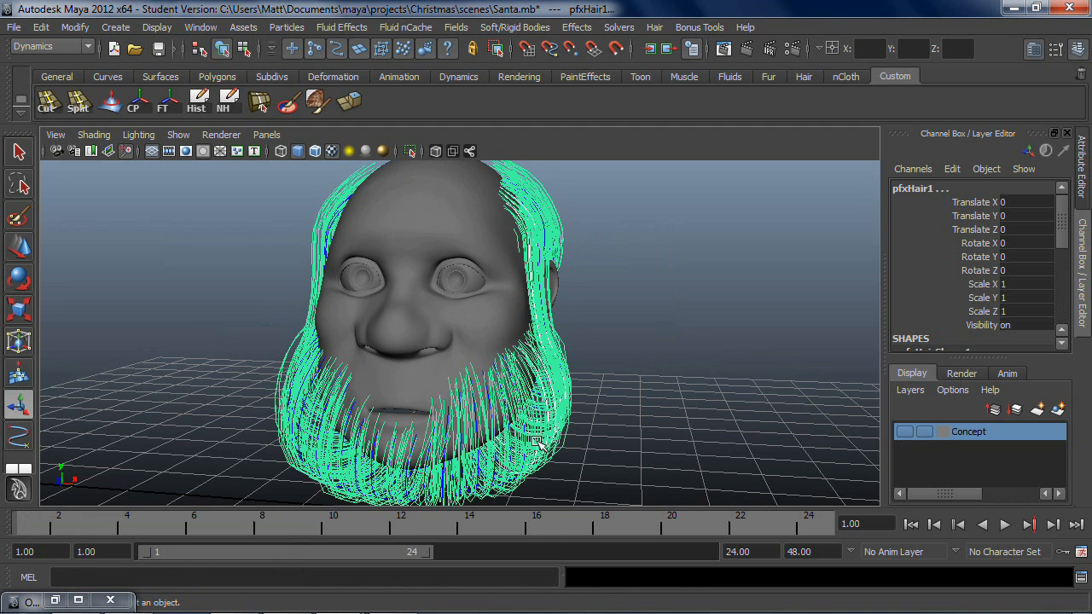
key(ctrl+a)
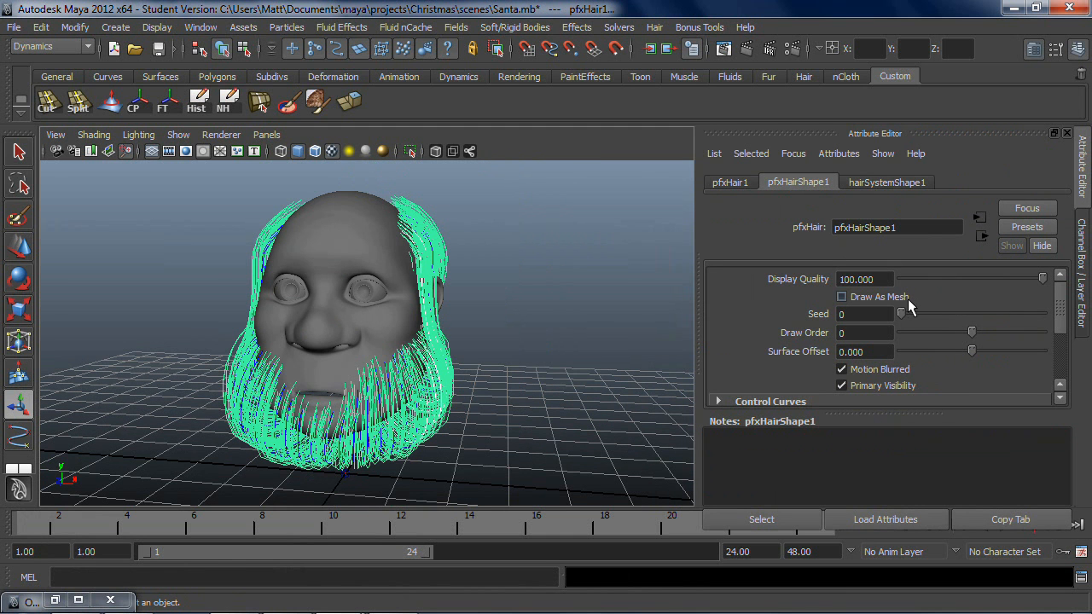
click(862, 296)
click(501, 315)
scroll(514, 318, up, 2)
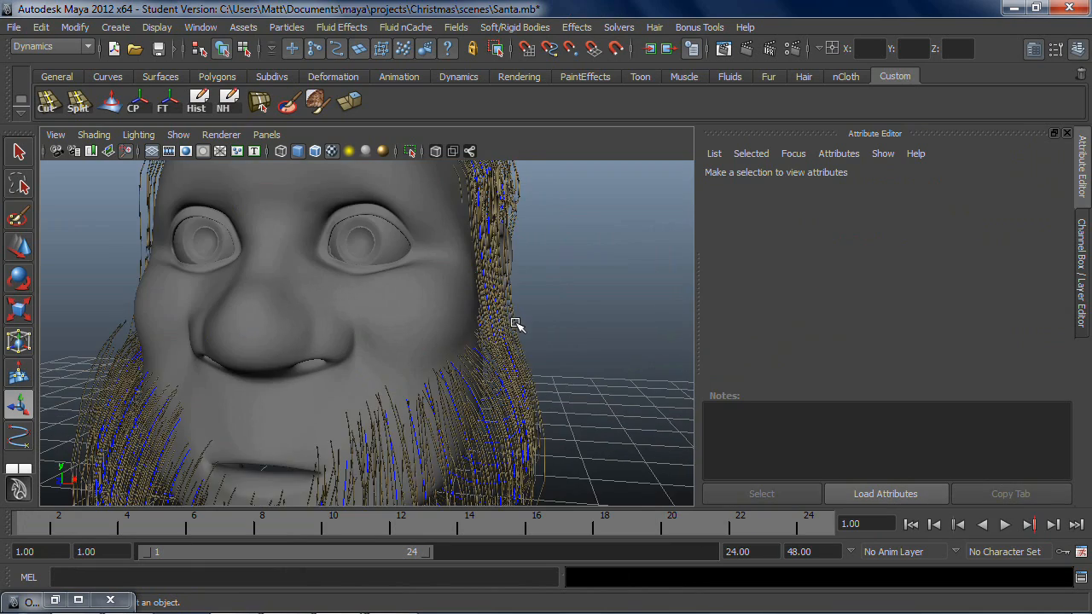
scroll(558, 327, down, 1)
Step: Reselect the hair and set Hairs Per Clump to 25 in hairSystemShape1
alt+drag(559, 329, 492, 378)
key(super)
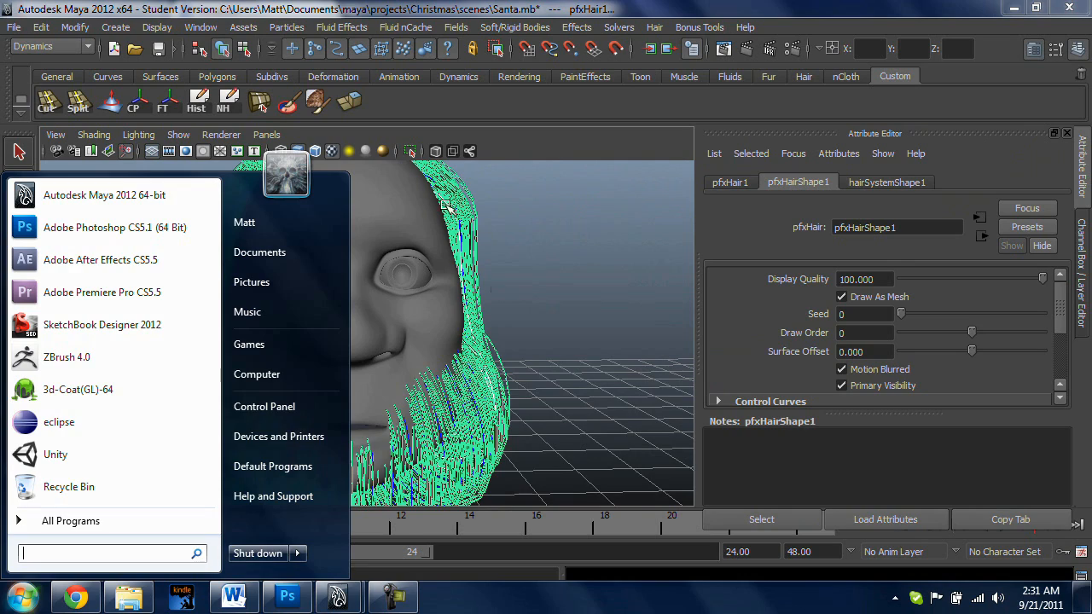
alt+drag(518, 236, 548, 240)
click(878, 181)
scroll(848, 298, up, 10)
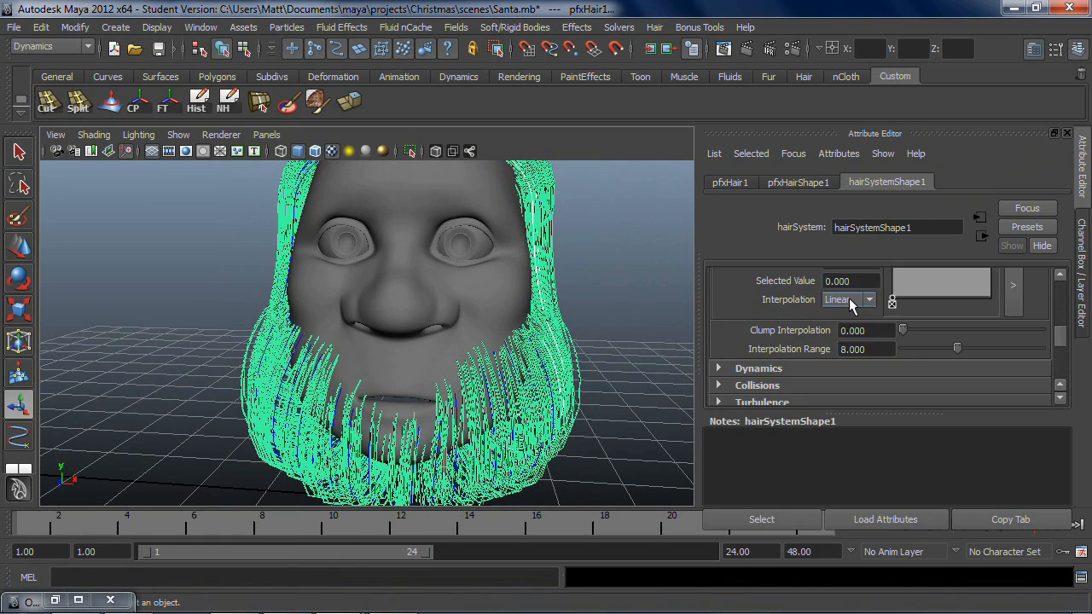
alt+drag(627, 289, 680, 313)
click(879, 336)
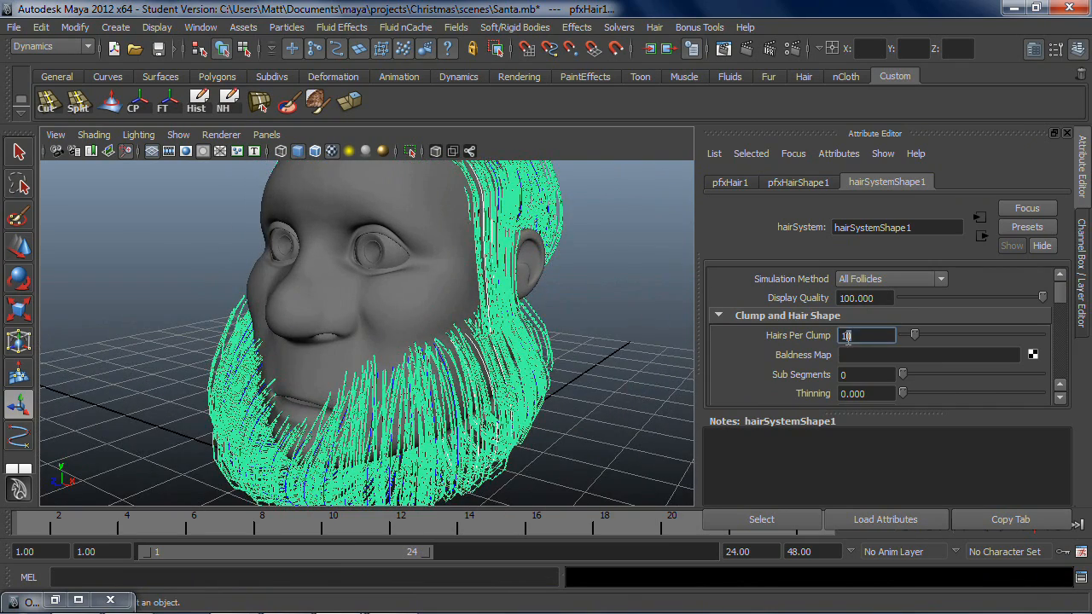
text(25)
key(Tab)
Step: Set the hair system's Clump Width to 0.25
scroll(797, 352, down, 3)
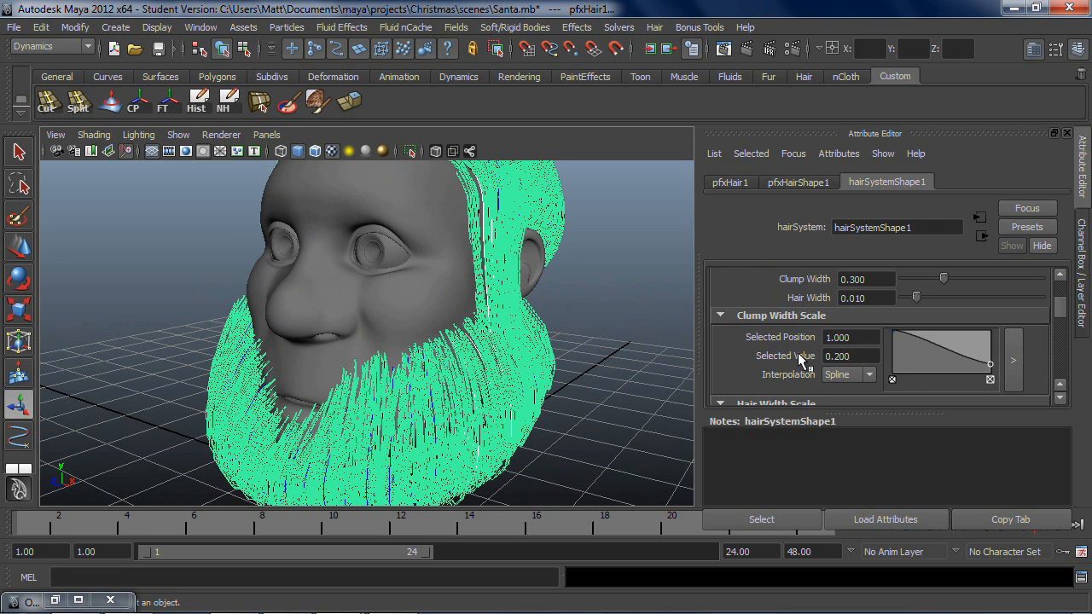
scroll(797, 352, up, 2)
click(866, 365)
alt+drag(570, 418, 611, 295)
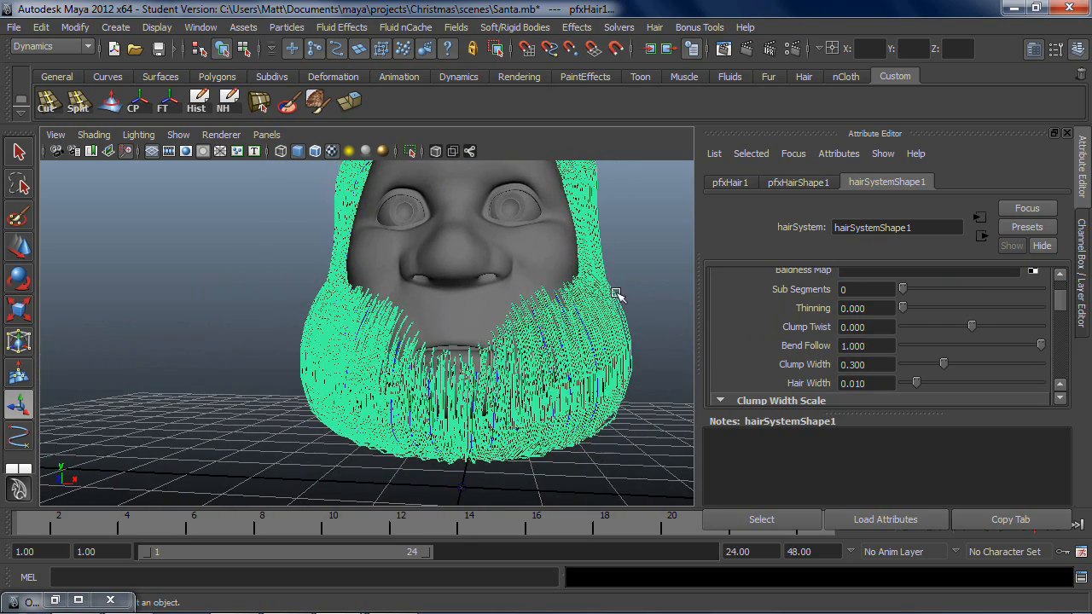
mouse_move(651, 365)
alt+mouse_down()
mouse_move(694, 360)
mouse_move(638, 364)
mouse_move(663, 367)
alt+mouse_up()
drag(892, 365, 770, 365)
text(0.25)
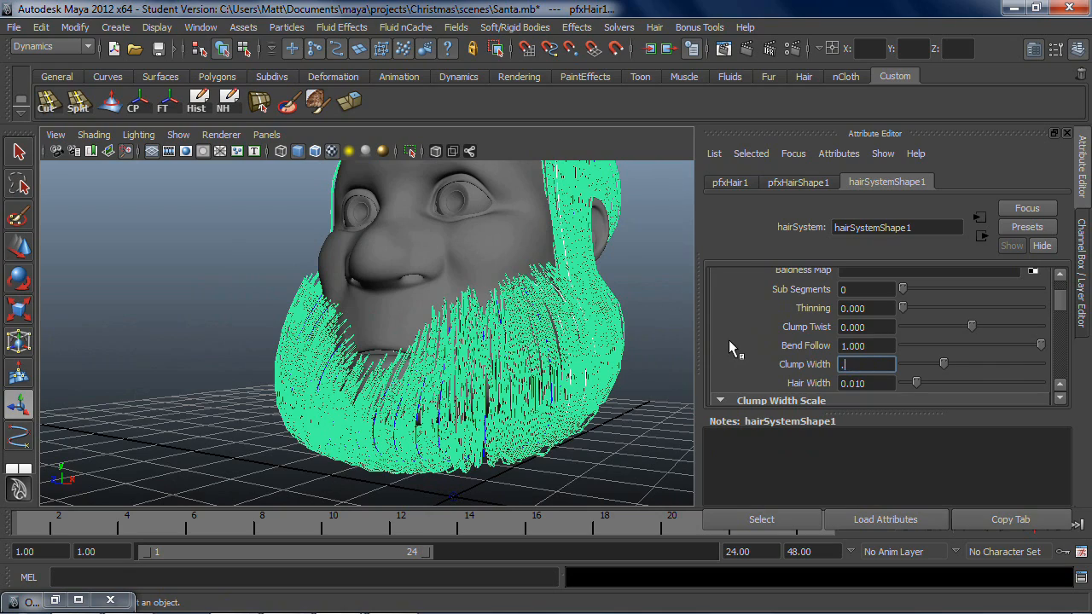
key(Tab)
Step: Set the hair system's Clump Width to 0.4 and check the coverage around the beard
alt+drag(115, 383, 556, 387)
click(889, 364)
double_click(878, 364)
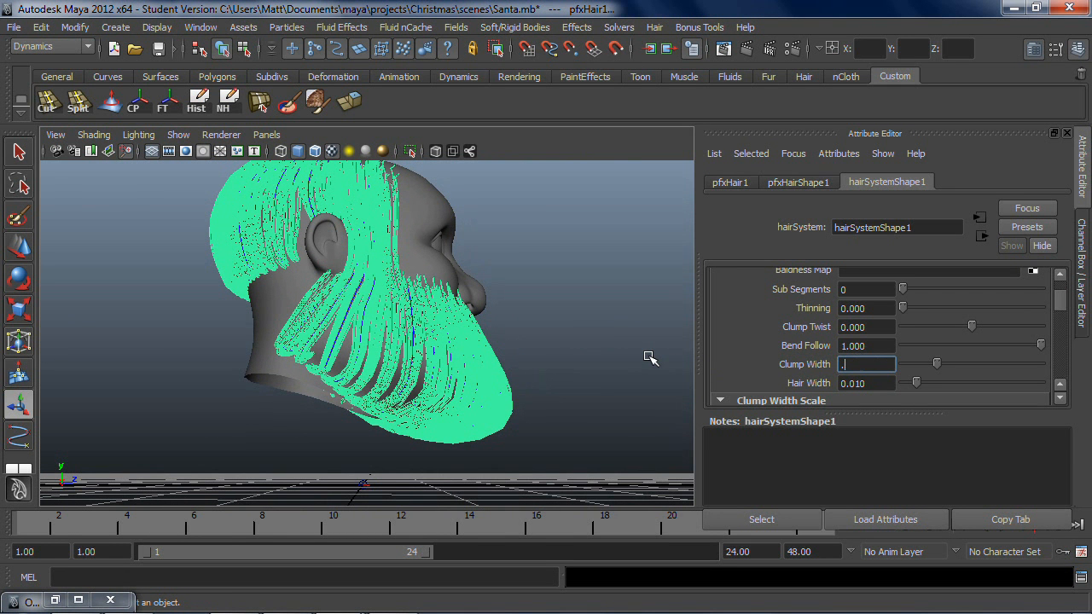
text(.4)
key(Tab)
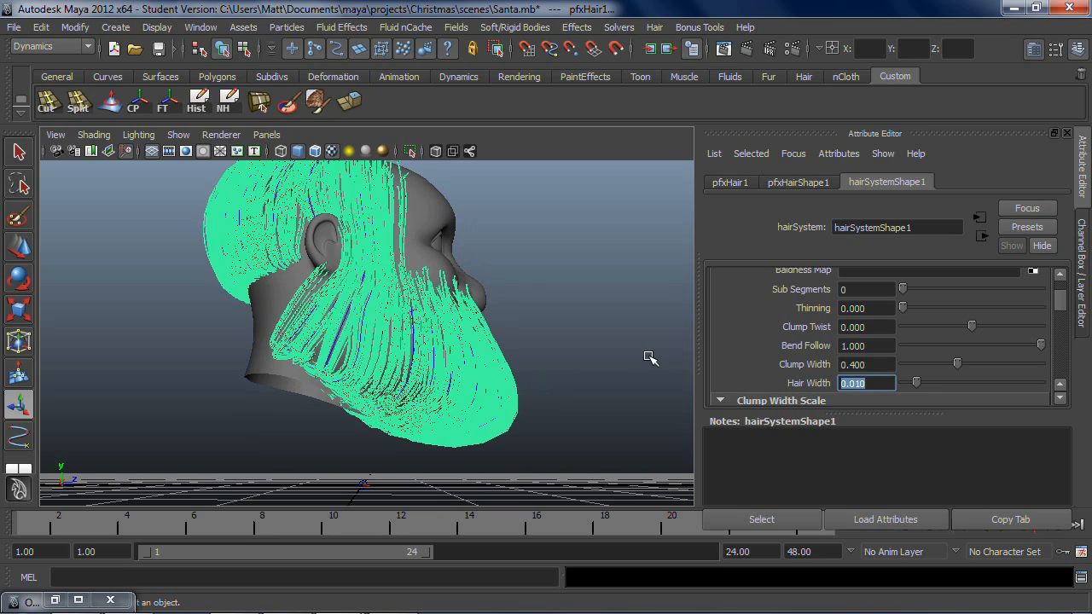
click(563, 361)
mouse_move(577, 365)
alt+mouse_down()
mouse_move(453, 366)
mouse_move(578, 376)
mouse_move(499, 378)
mouse_move(587, 365)
alt+mouse_up()
key(ctrl+z)
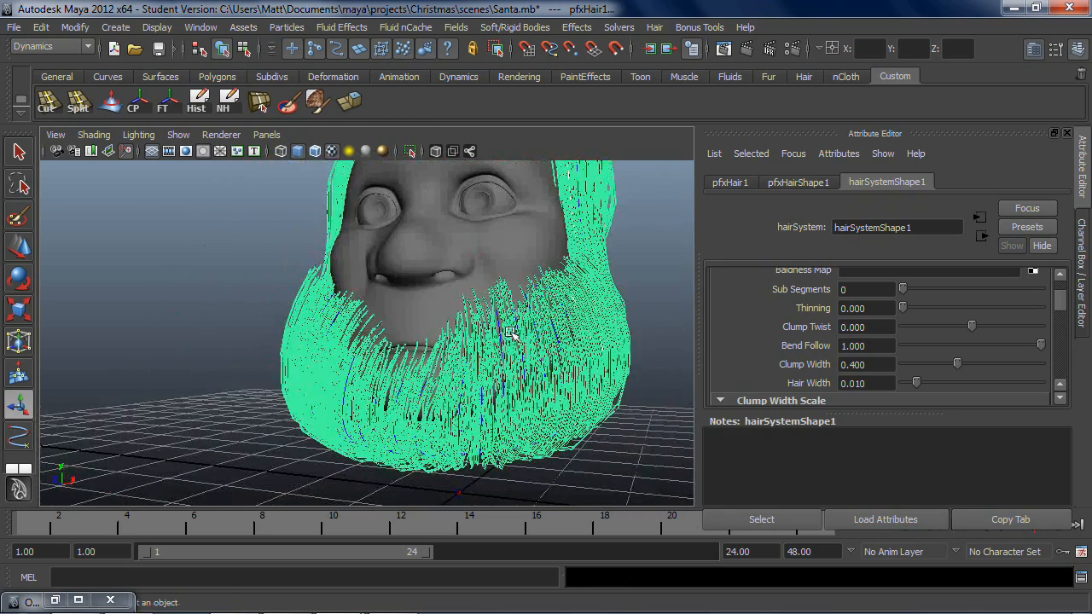
alt+drag(460, 309, 325, 348)
alt+drag(289, 287, 604, 279)
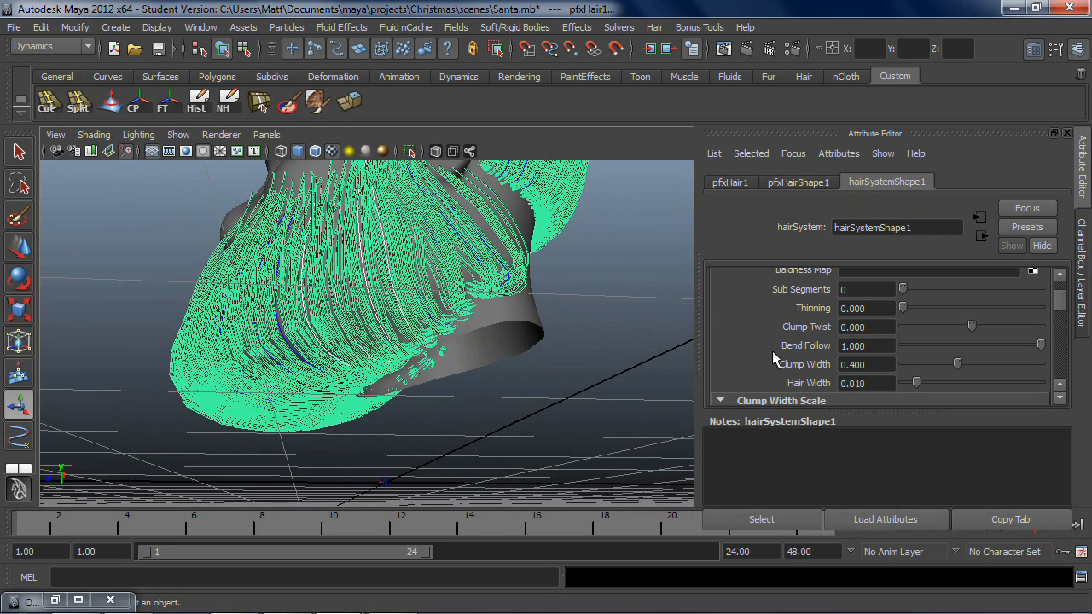
Step: Remove the tip point from the Clump Width Scale curve, leaving only the root point with a value of 1
scroll(814, 367, down, 3)
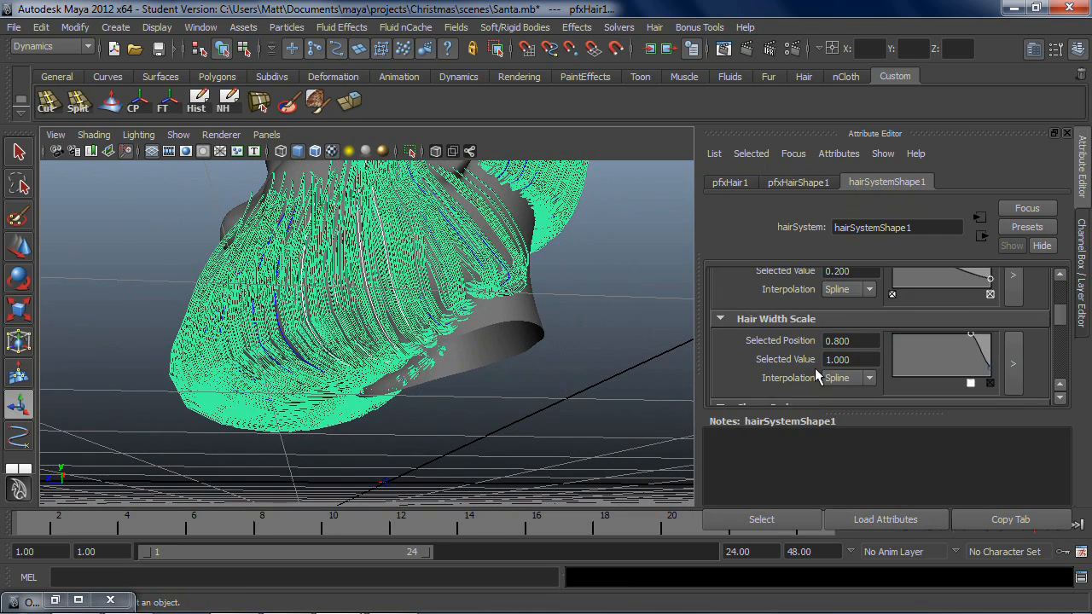
click(990, 379)
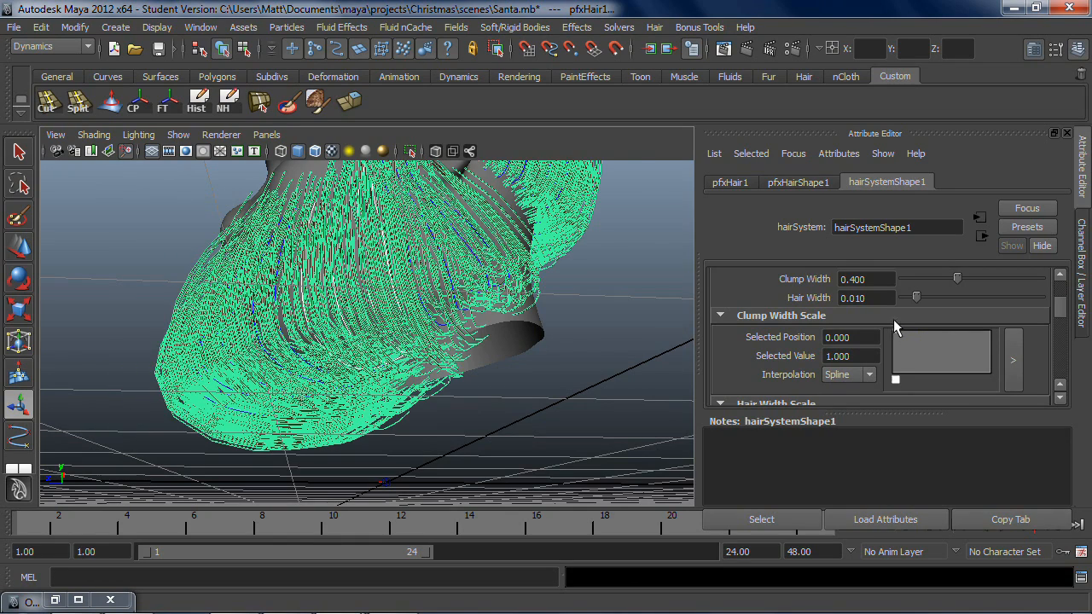
alt+drag(665, 291, 478, 385)
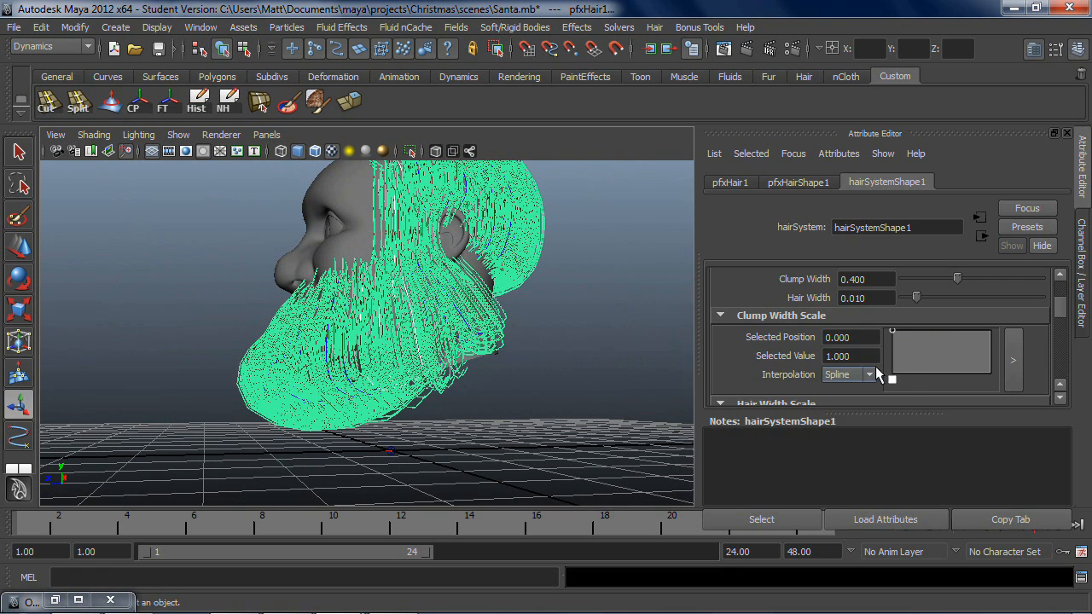
Step: Try several narrower Clump Width values on the hair system and set it to 0.27
scroll(878, 369, up, 3)
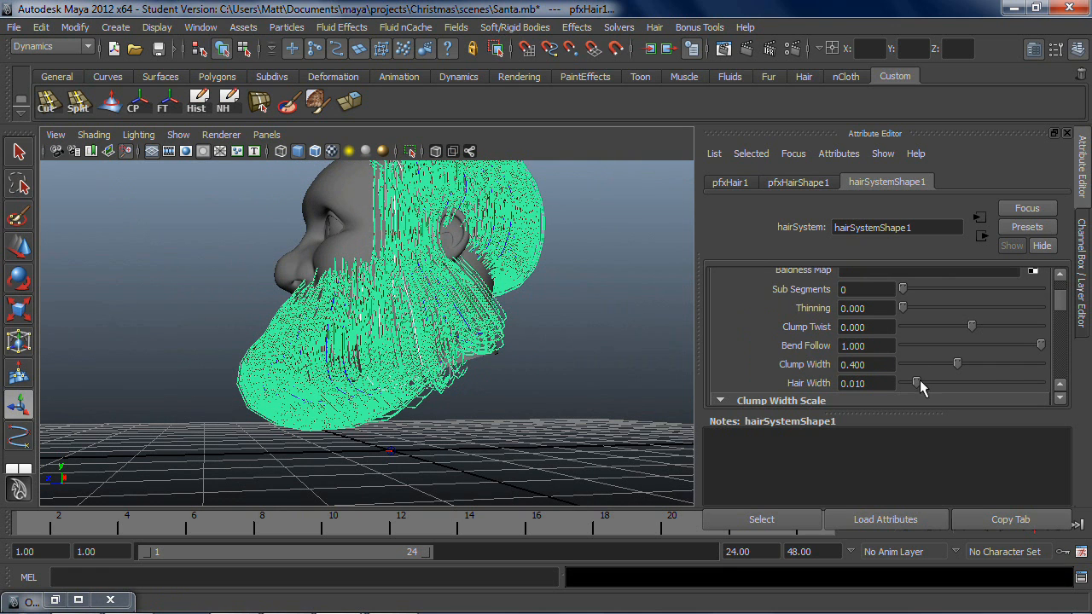
drag(956, 365, 926, 370)
alt+drag(519, 344, 504, 348)
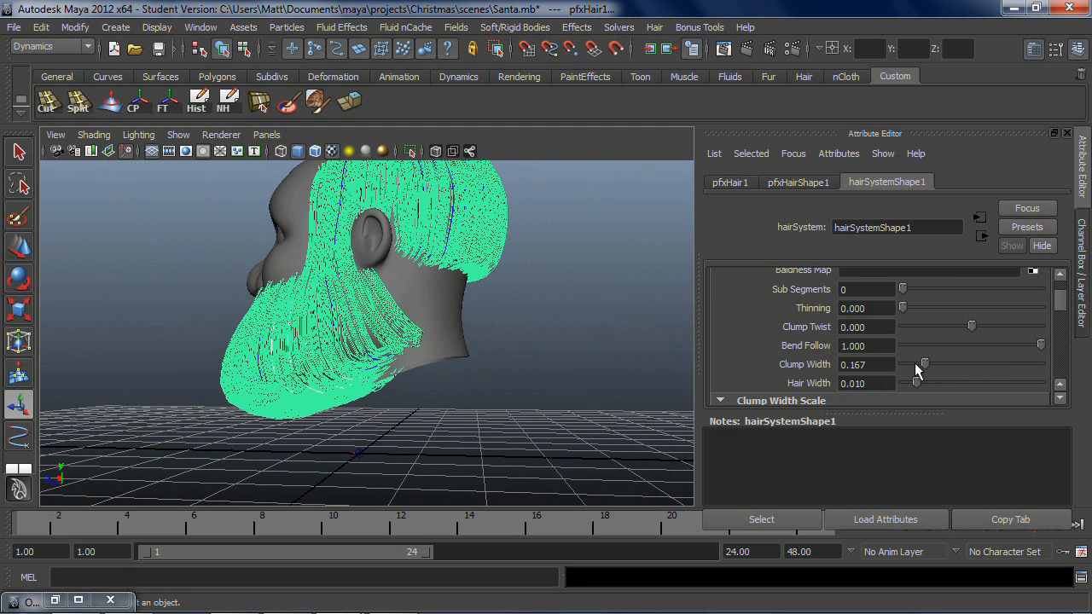
drag(922, 369, 939, 367)
mouse_move(529, 312)
alt+mouse_down()
mouse_move(582, 434)
mouse_move(385, 346)
mouse_move(523, 332)
alt+mouse_up()
drag(939, 367, 902, 367)
double_click(852, 364)
text(.27)
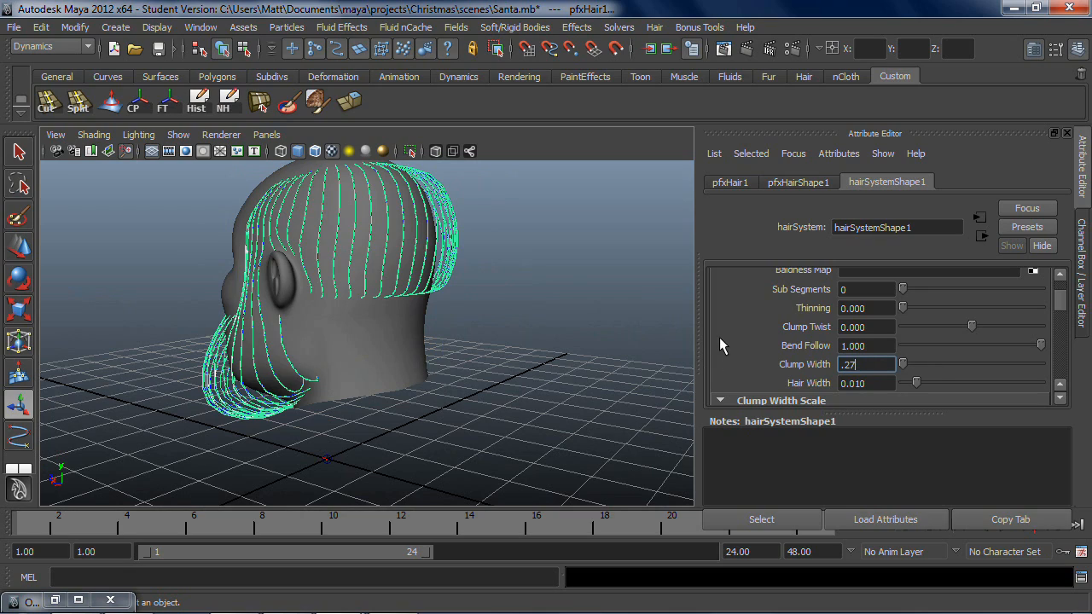
key(Return)
Step: Render the head from behind with mental ray to check the hair, and close the render
alt+drag(353, 377, 399, 362)
click(725, 48)
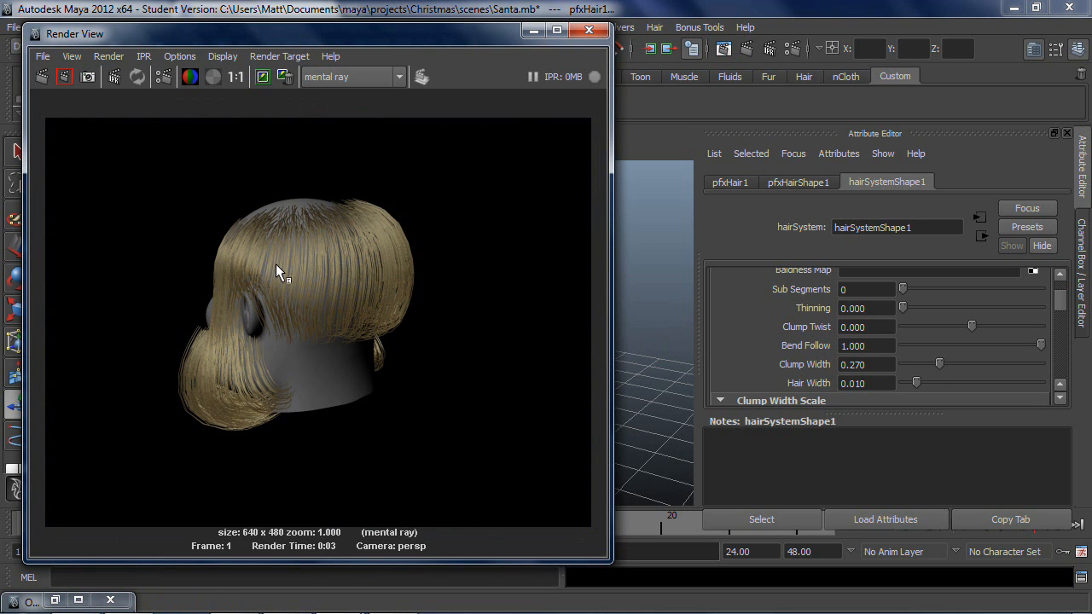
click(588, 30)
Step: Add a midpoint and a tip point to the Clump Width Scale curve, lowering the tip's value to about 0.64
alt+drag(561, 299, 678, 286)
scroll(832, 381, down, 3)
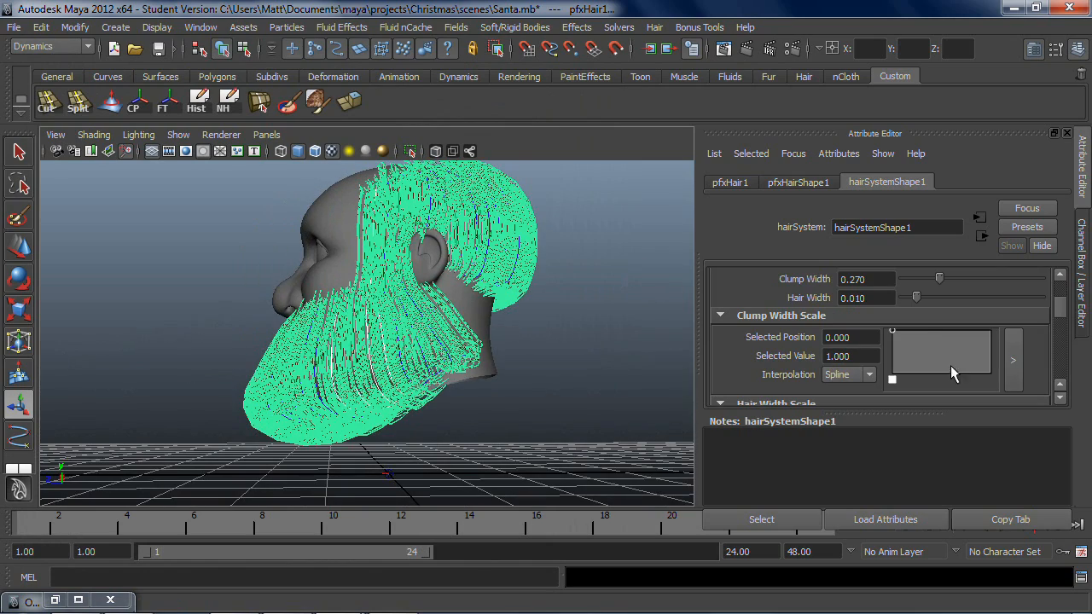
alt+drag(514, 321, 658, 325)
scroll(496, 388, up, 3)
alt+drag(494, 403, 511, 369)
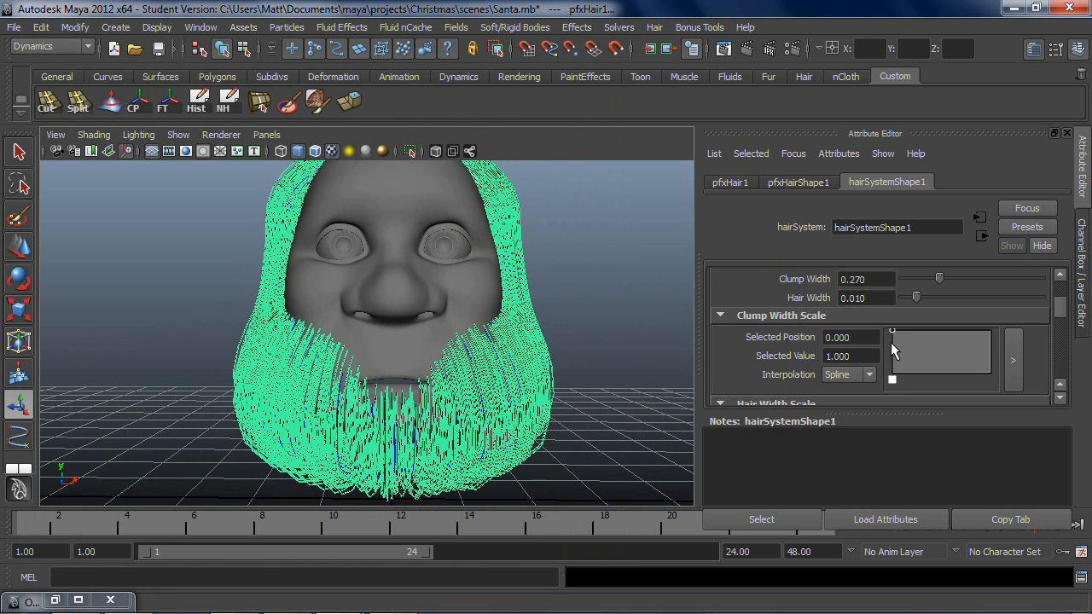
drag(893, 328, 881, 307)
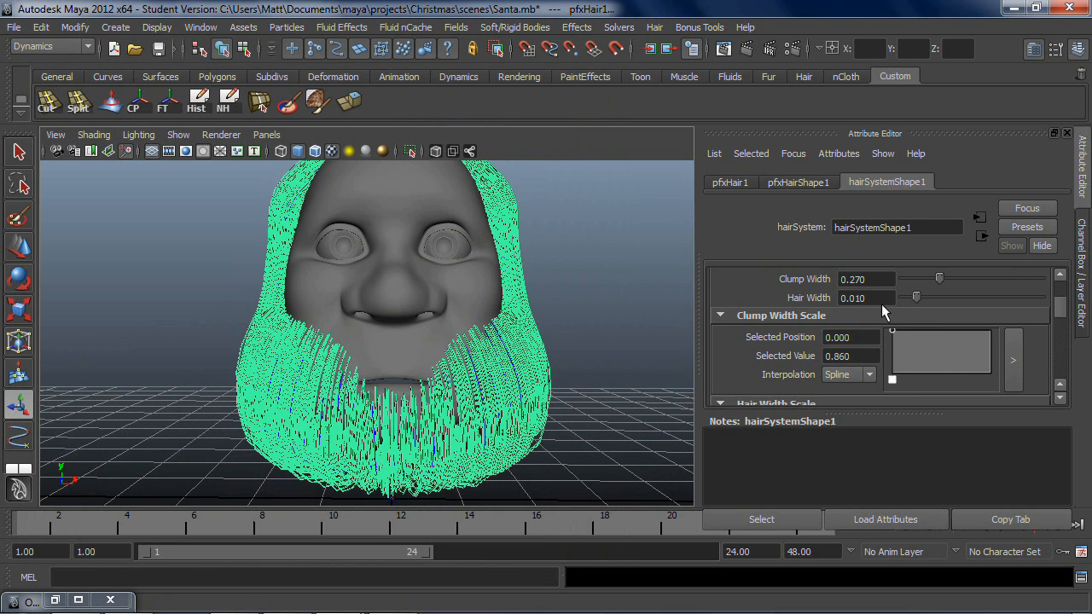
drag(936, 329, 1013, 342)
click(975, 332)
alt+drag(375, 352, 245, 289)
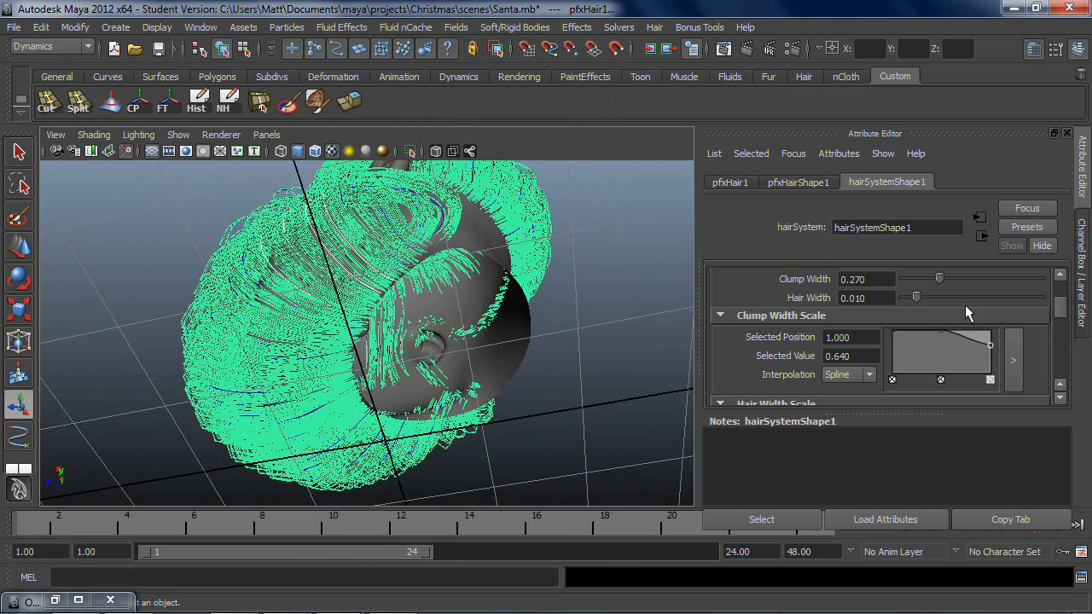
mouse_move(991, 339)
mouse_down()
mouse_move(996, 375)
mouse_move(1000, 345)
mouse_up()
Step: Lower the root point of the Clump Width Scale curve to 0.12 and inspect the beard's roots up close
alt+drag(563, 227, 648, 275)
drag(895, 330, 877, 366)
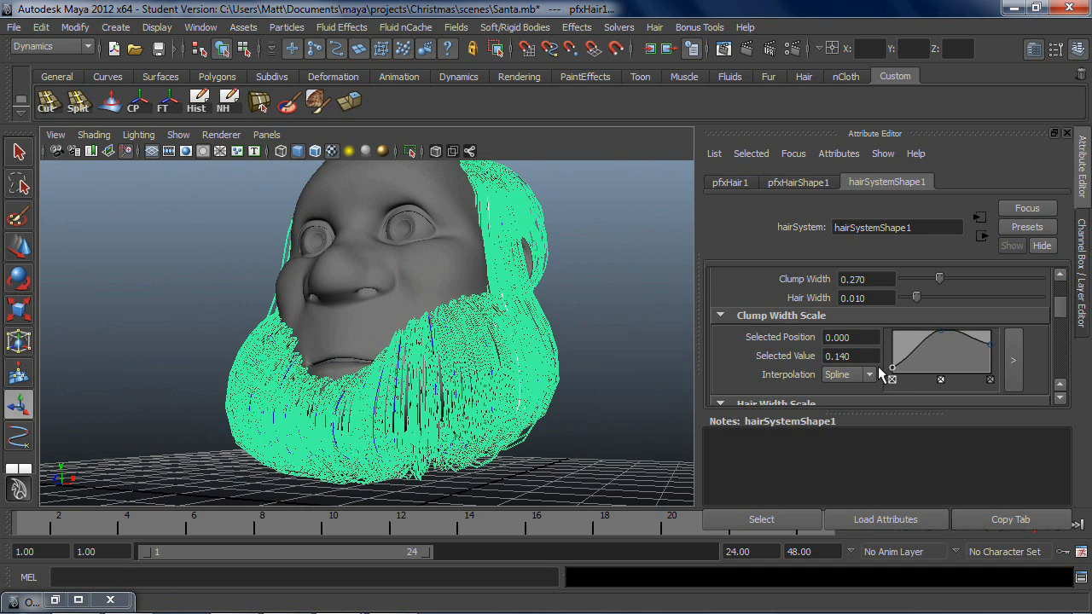
alt+drag(618, 329, 502, 343)
alt+right_drag(502, 344, 538, 355)
alt+drag(538, 356, 502, 356)
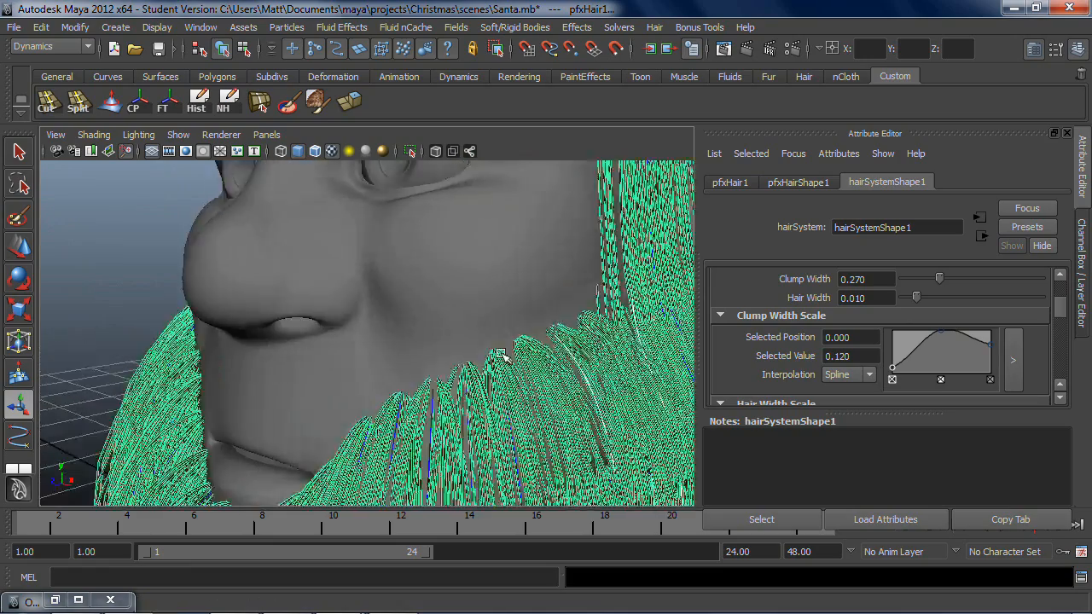
alt+middle_drag(502, 355, 451, 300)
mouse_move(451, 300)
alt+mouse_down()
mouse_move(480, 299)
mouse_move(440, 291)
alt+mouse_up()
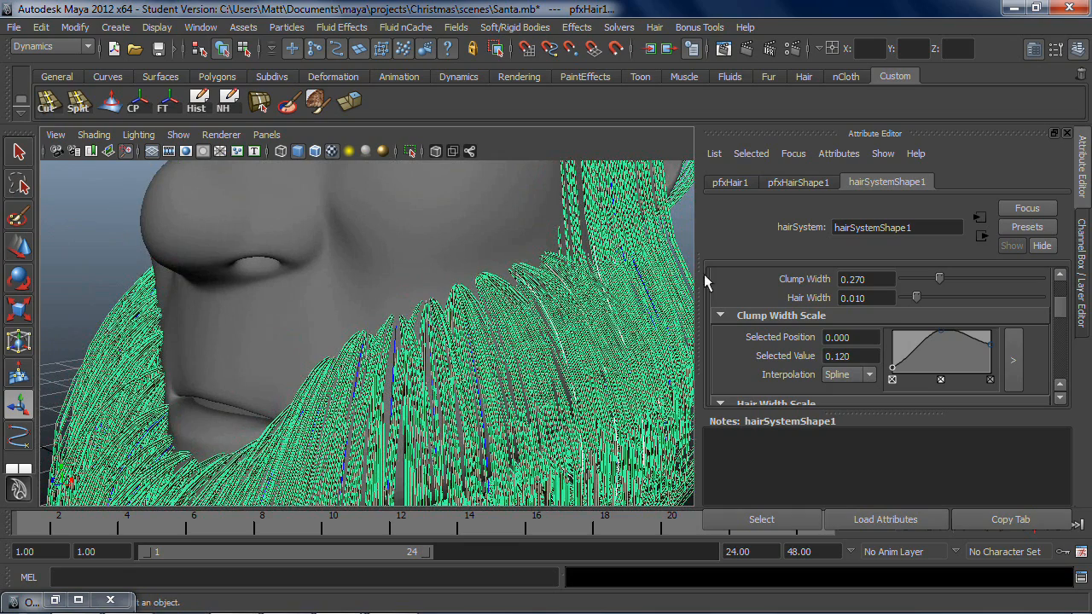
Step: Set the root point of the Clump Width Scale curve to 0.38
drag(894, 375, 891, 358)
scroll(527, 321, down, 5)
alt+drag(526, 322, 380, 345)
alt+drag(645, 336, 413, 298)
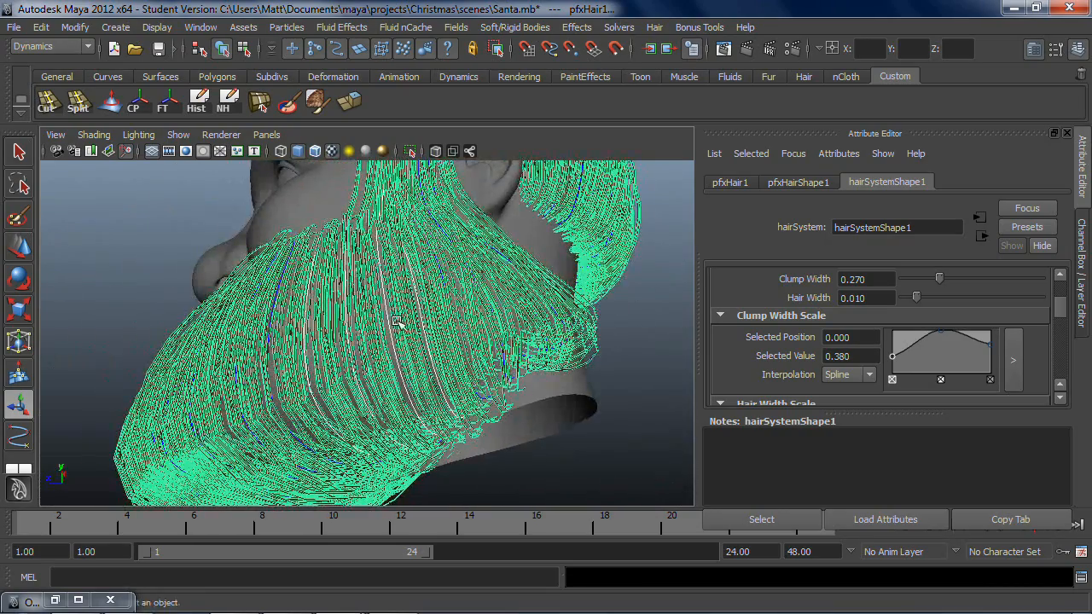
Step: Shift the Clump Width Scale midpoint toward the root and add another point at position 0.722 with value 0.98
mouse_move(921, 338)
mouse_down()
mouse_move(910, 336)
mouse_move(915, 310)
mouse_move(911, 341)
mouse_up()
alt+drag(597, 317, 723, 334)
drag(913, 341, 961, 332)
click(939, 332)
scroll(592, 349, down, 4)
alt+drag(593, 349, 516, 348)
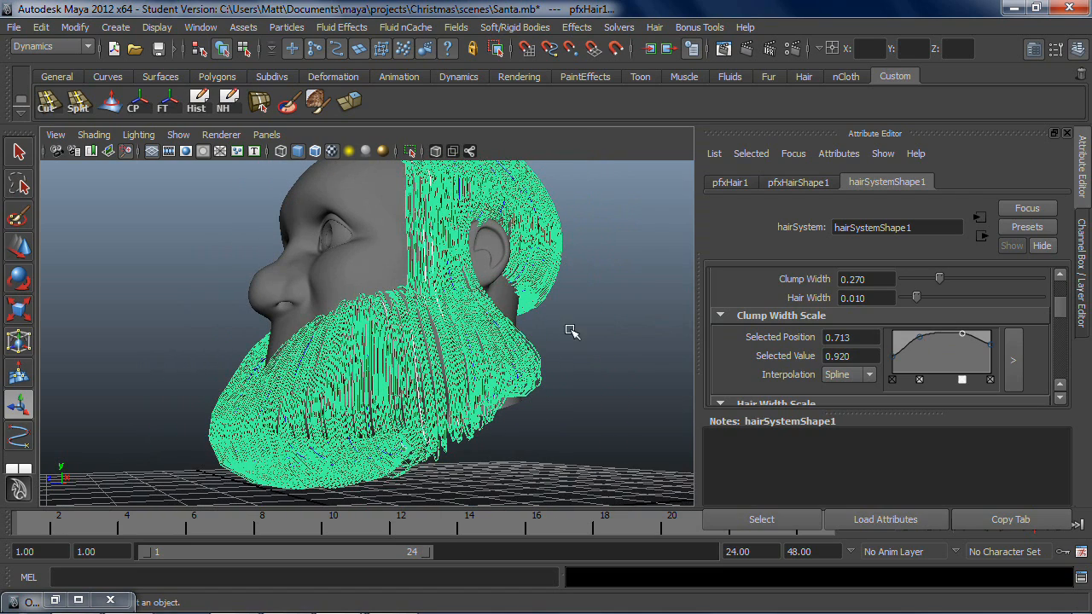
drag(961, 338, 963, 332)
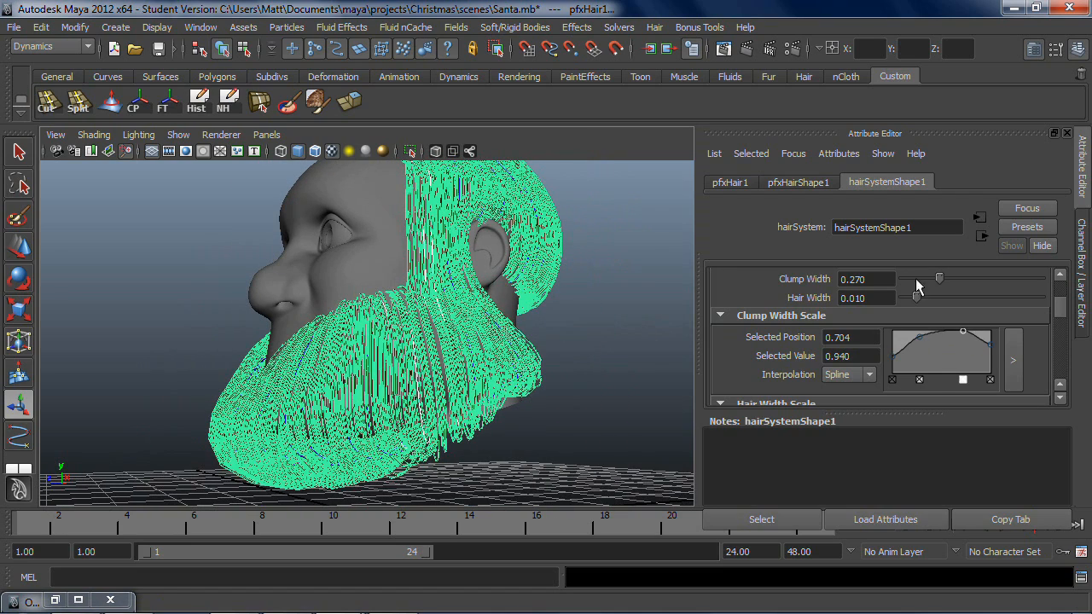
Step: Set the hair system's Clump Width to 0.3
double_click(862, 279)
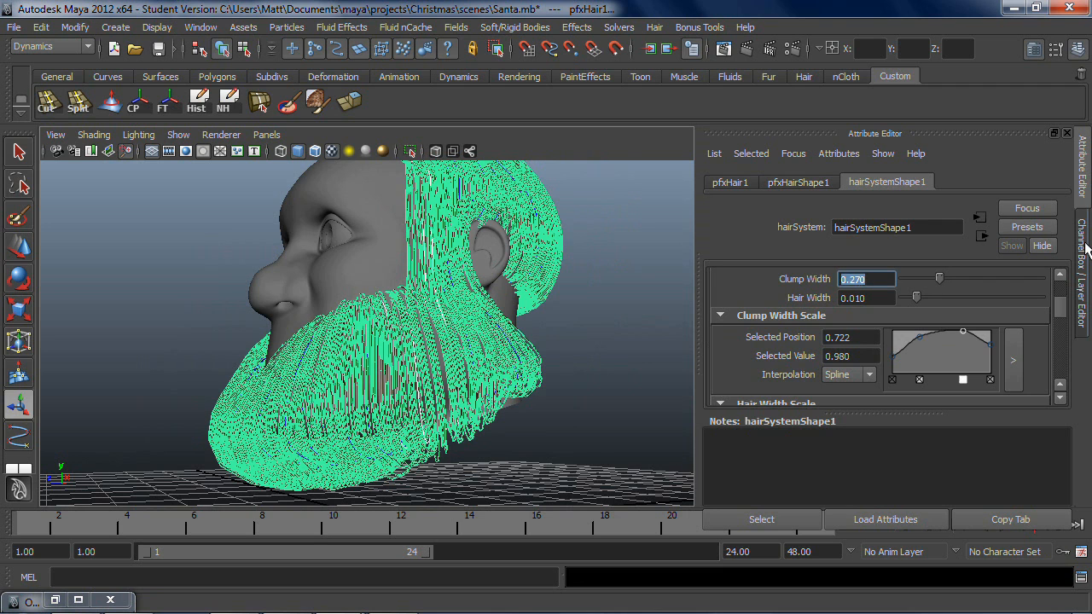
text(.3)
key(Return)
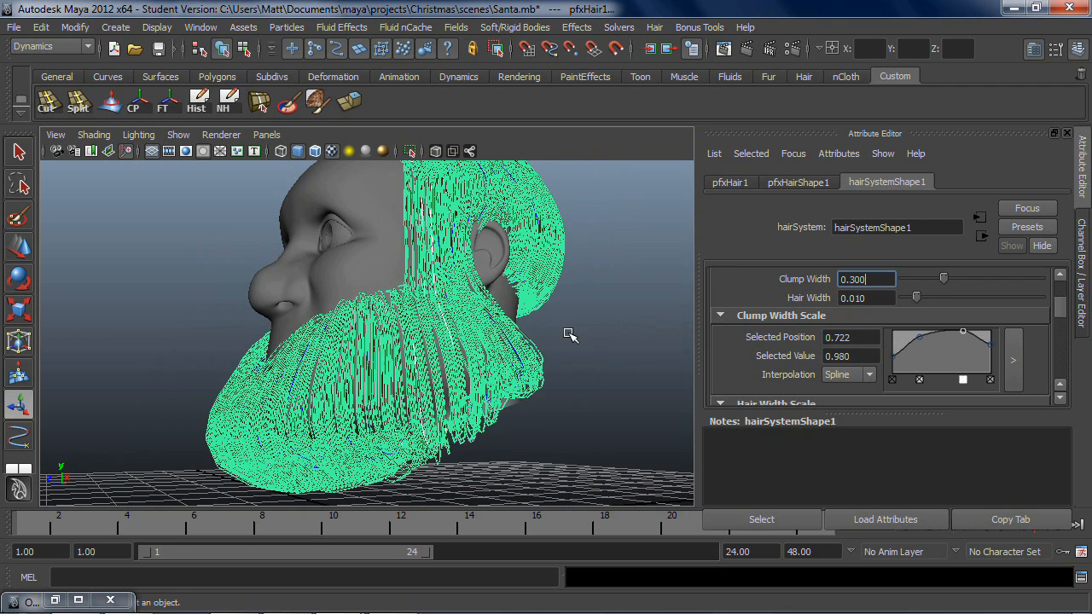
alt+right_drag(609, 333, 573, 371)
alt+drag(571, 376, 529, 396)
Step: Select only the Paint Effects hair, without the head mesh, and display the hairSystemShape1 attributes
click(529, 396)
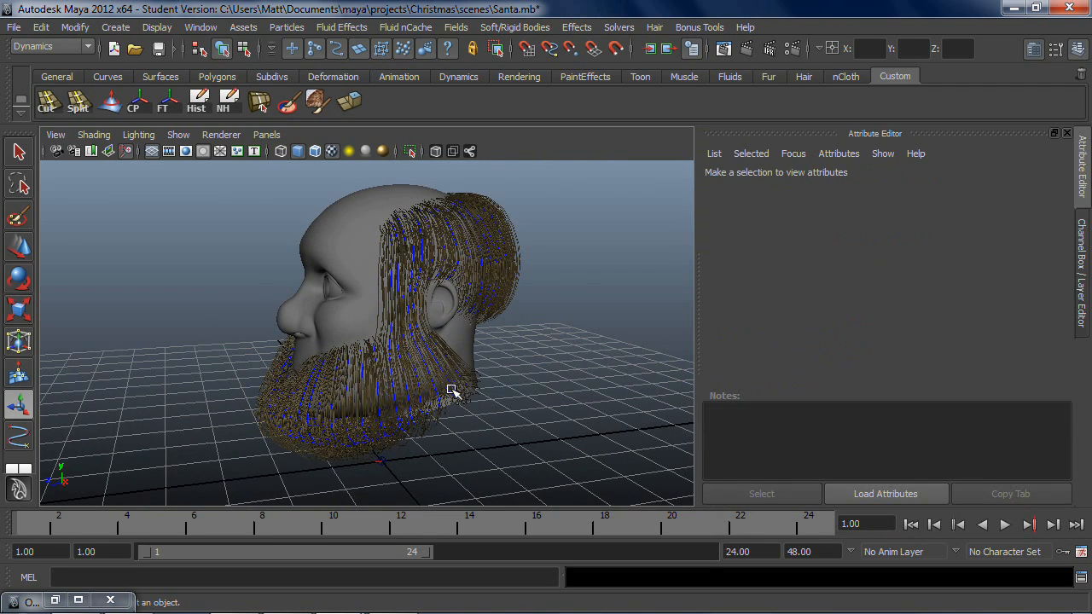
click(501, 351)
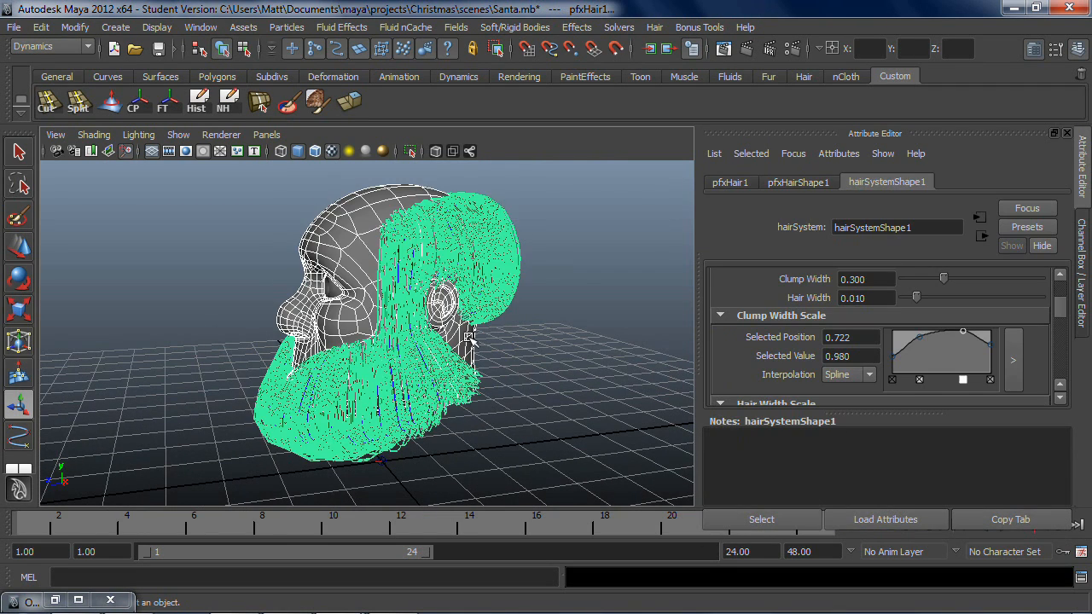
click(471, 341)
shift+click(432, 372)
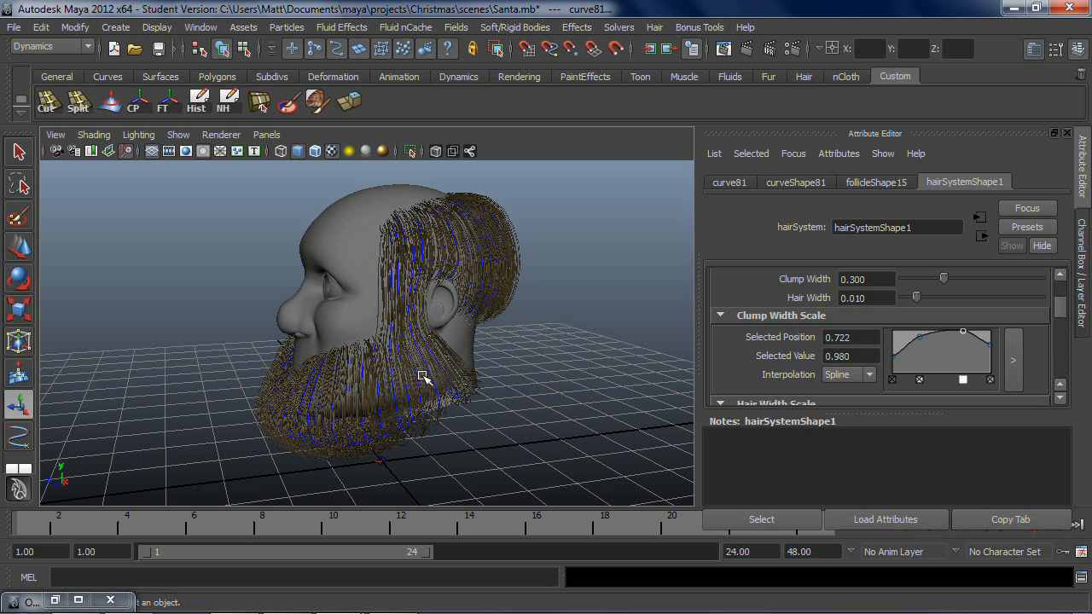
click(413, 382)
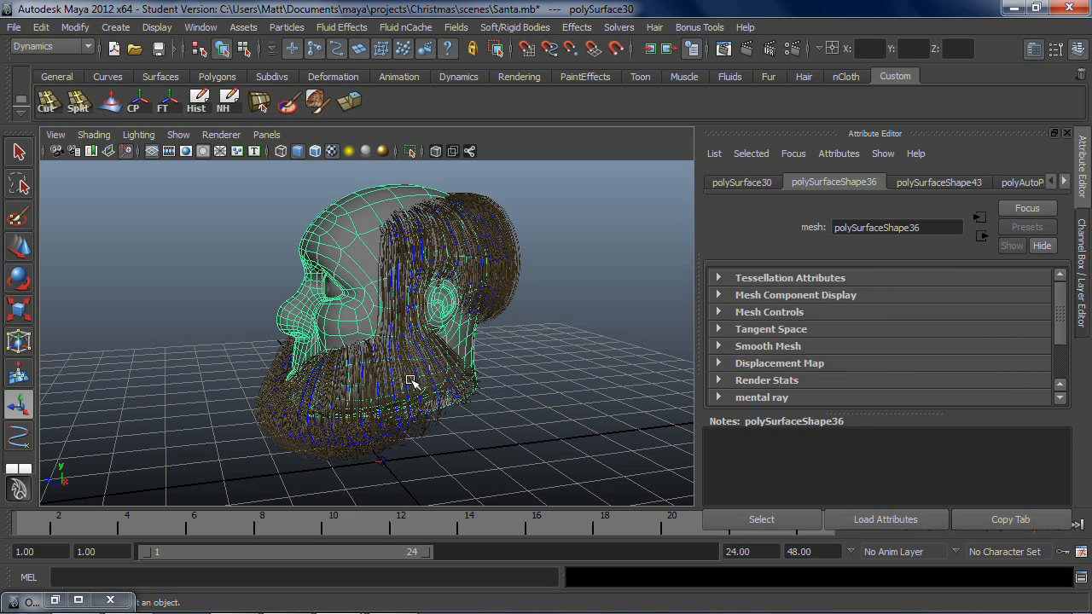
shift+click(430, 396)
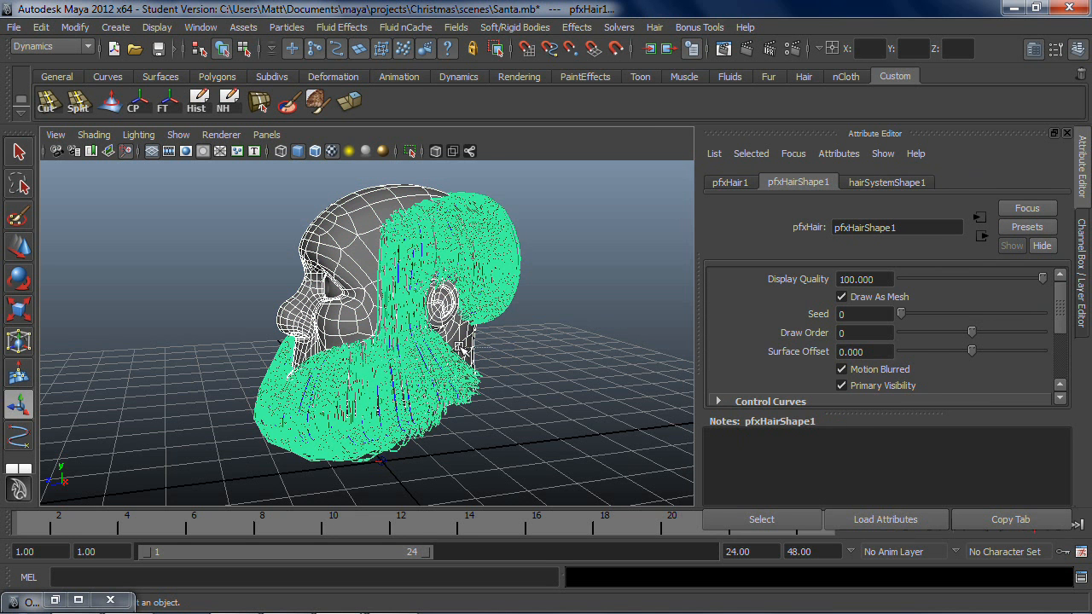
shift+click(476, 338)
scroll(797, 320, down, 3)
scroll(812, 309, up, 3)
click(886, 182)
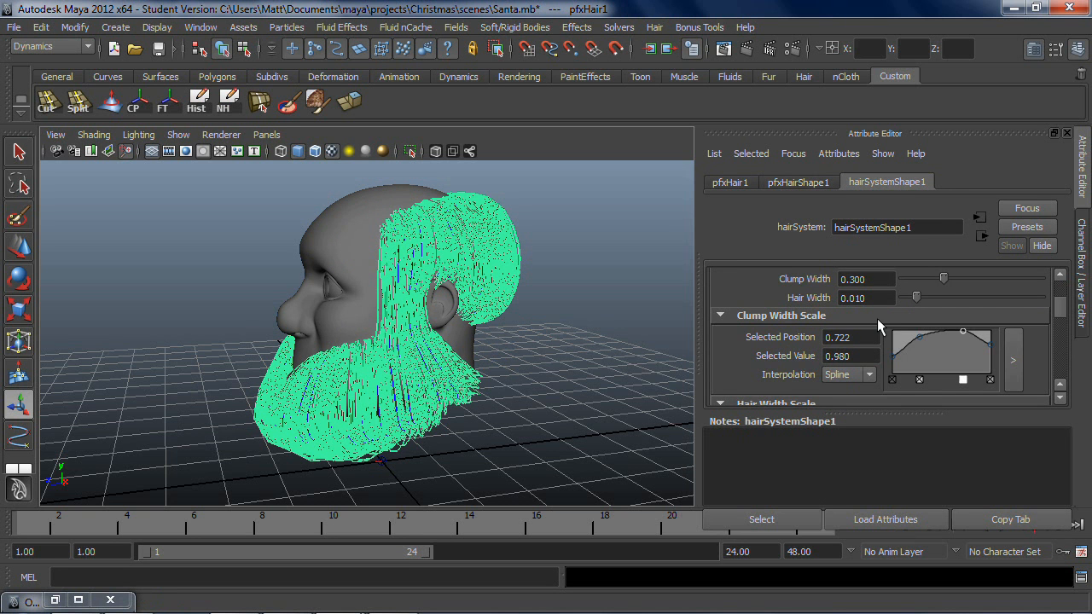
Step: Set the hair system's Hair Width to 0.015
scroll(877, 319, up, 2)
drag(878, 386, 800, 367)
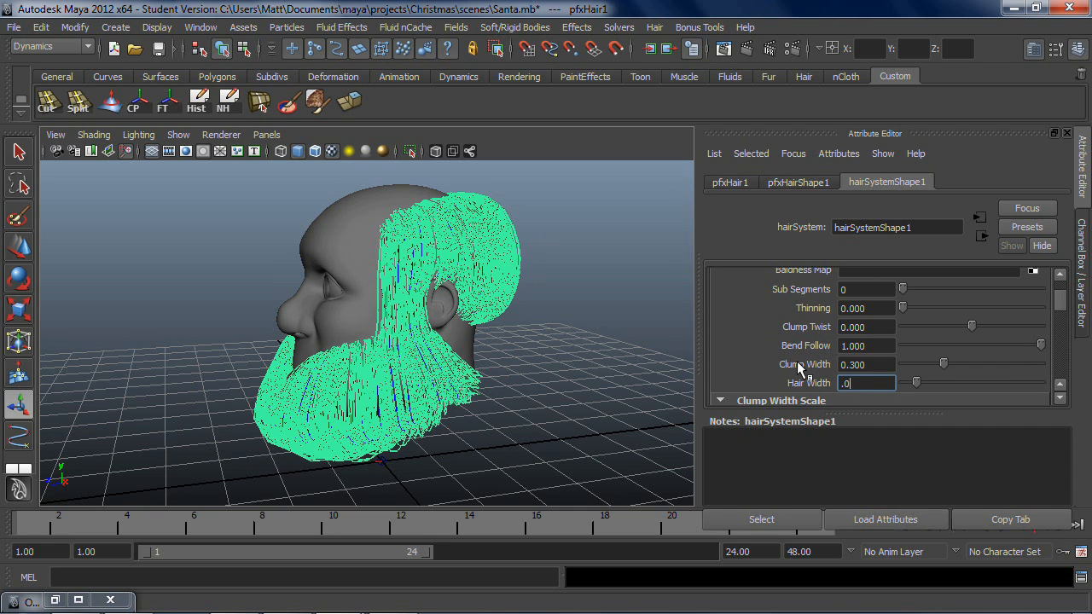
text(.0)
key(Return)
key(ctrl+z)
click(881, 384)
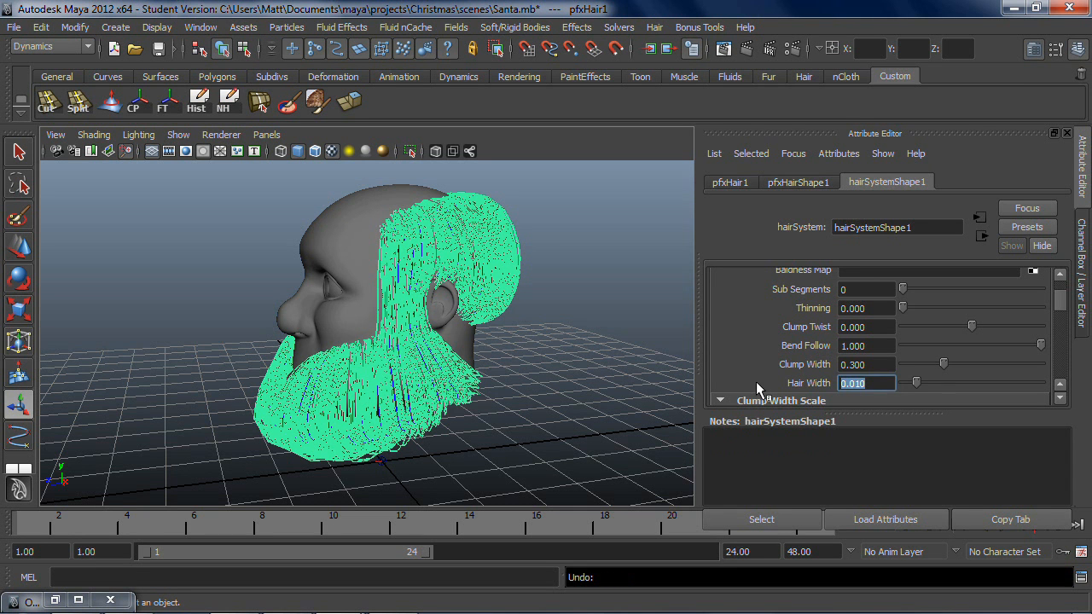
text(.015)
key(Return)
click(577, 373)
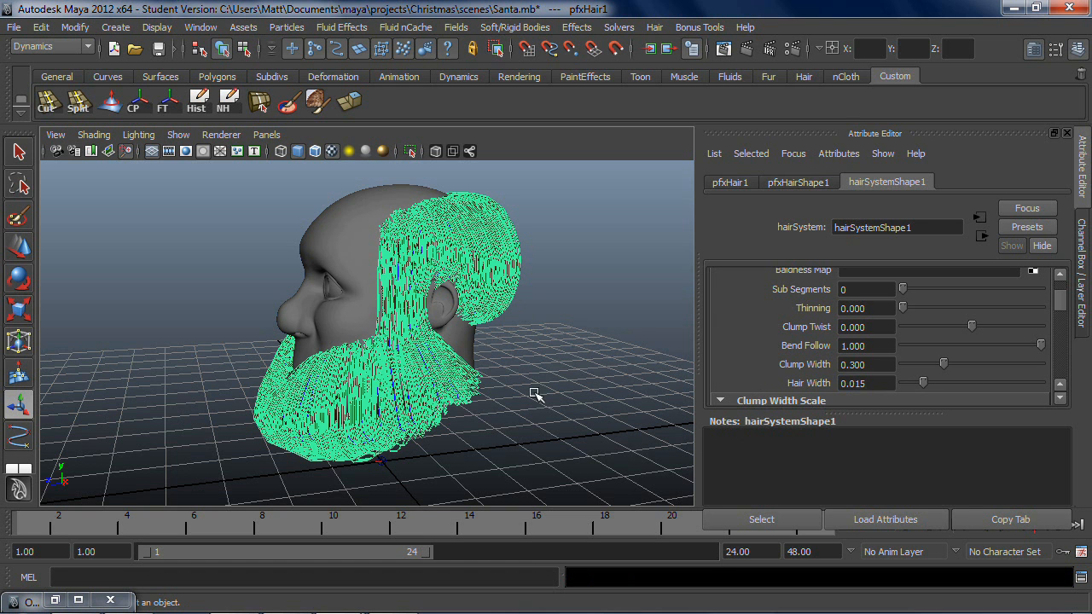
Step: Render a three-quarter front view of Santa's head to check the thicker hair, and close the render
alt+right_drag(534, 394, 594, 394)
alt+drag(594, 393, 632, 384)
alt+right_drag(653, 198, 590, 221)
alt+drag(593, 229, 662, 217)
click(746, 49)
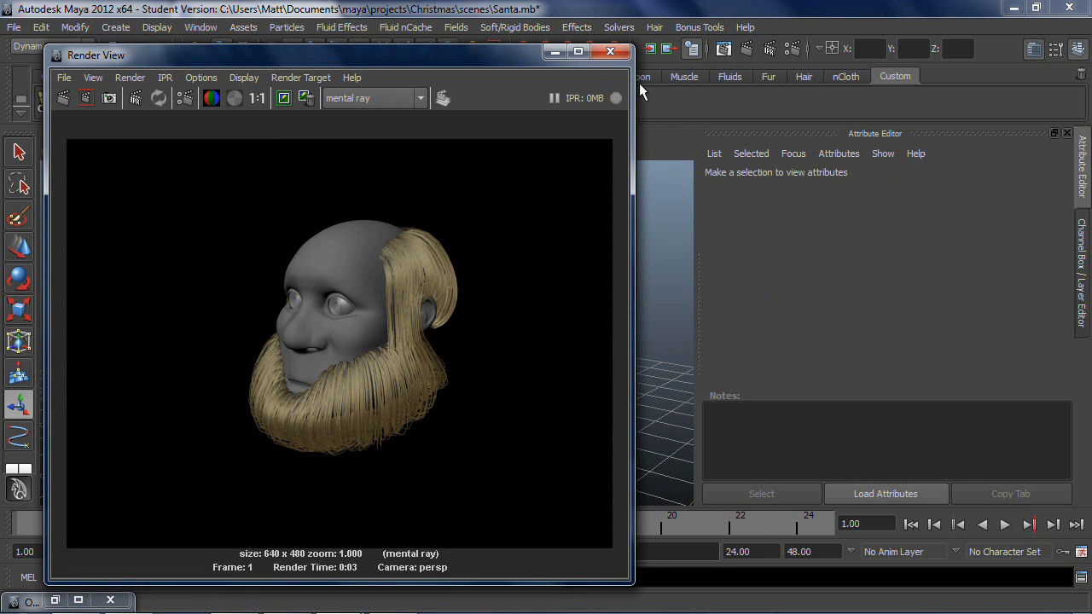
click(612, 56)
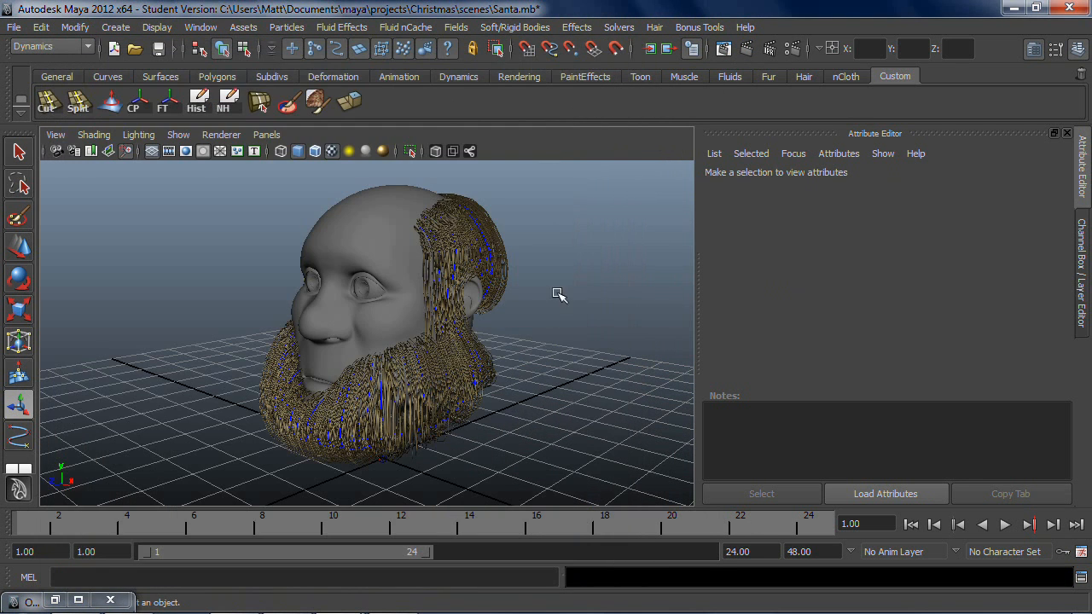
Step: Select the hair and review its hair system settings, from Hairs Per Clump and the width scale curves to Interpolation Range
click(482, 204)
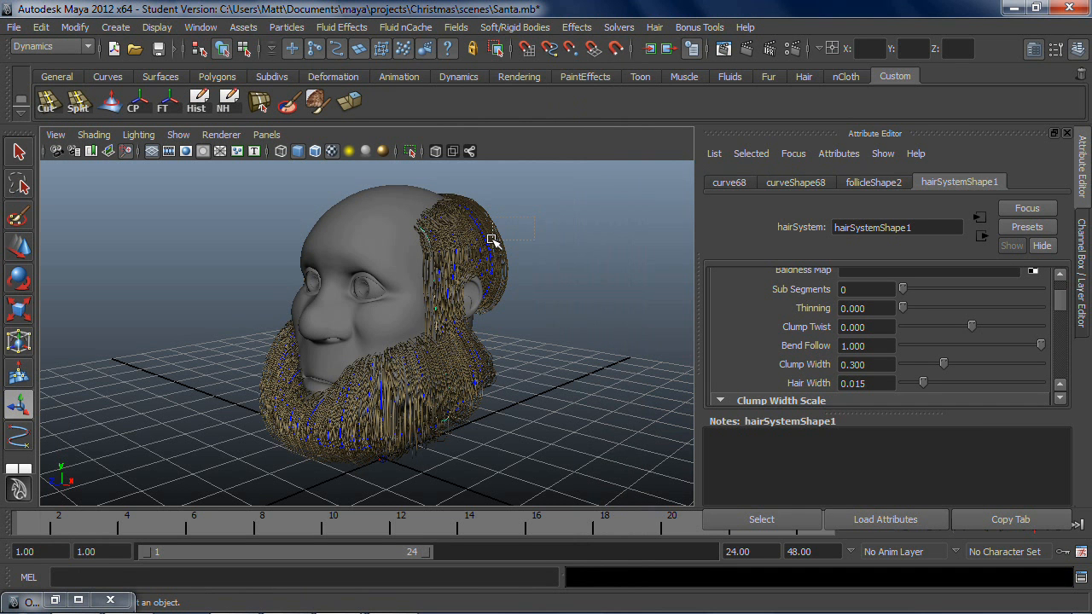
click(516, 227)
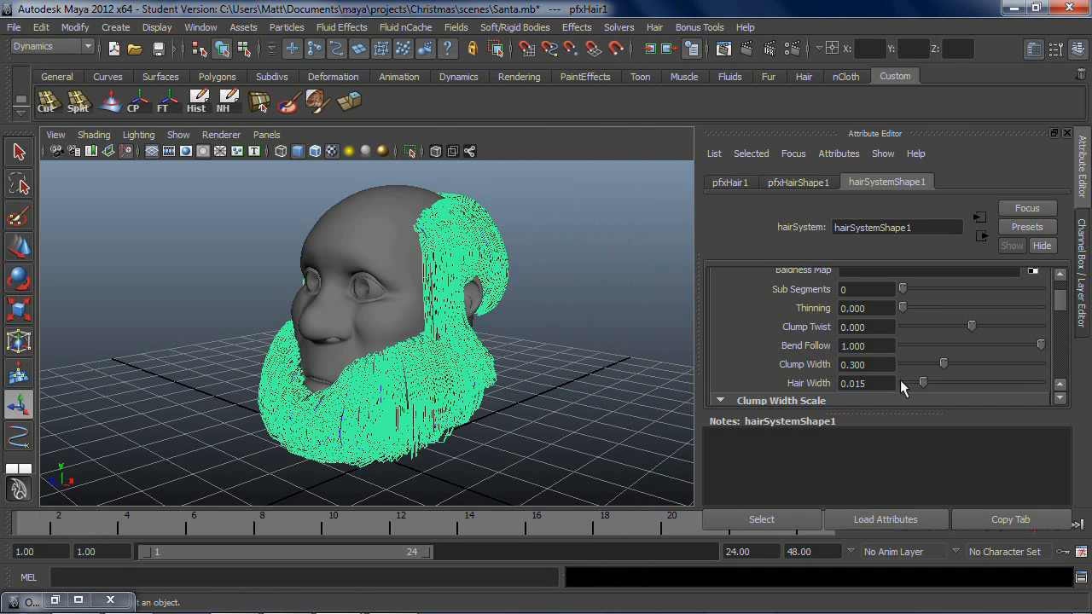
scroll(887, 377, down, 5)
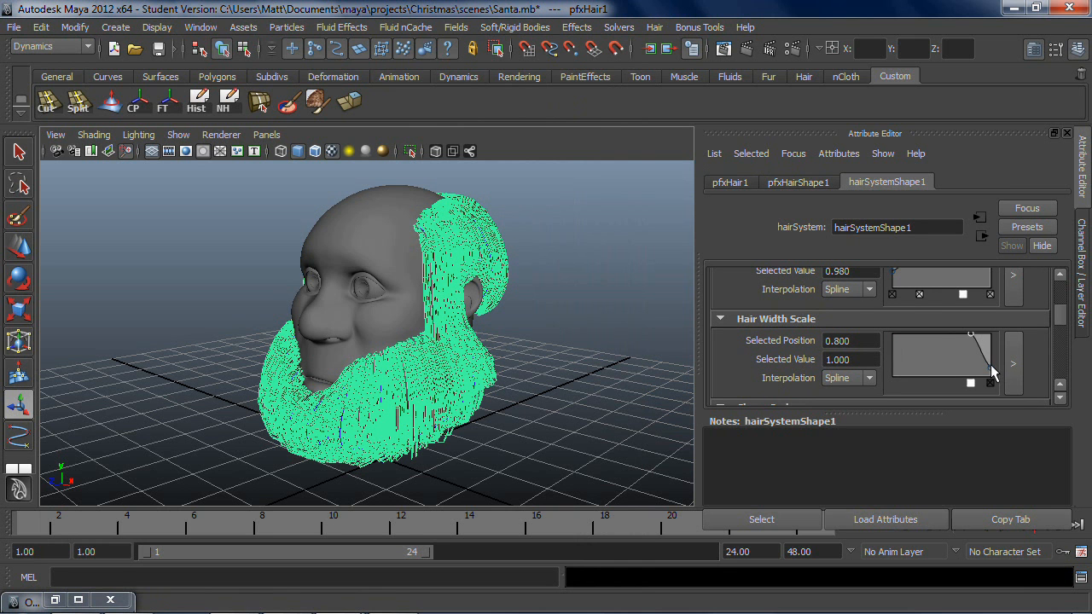
click(640, 345)
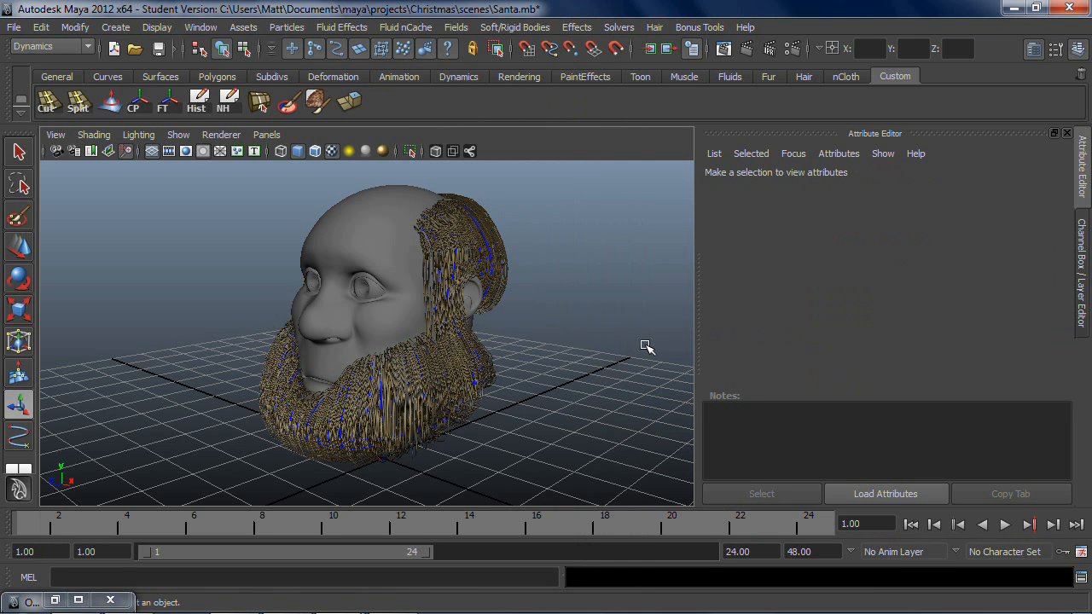
drag(530, 335, 480, 363)
scroll(775, 370, up, 5)
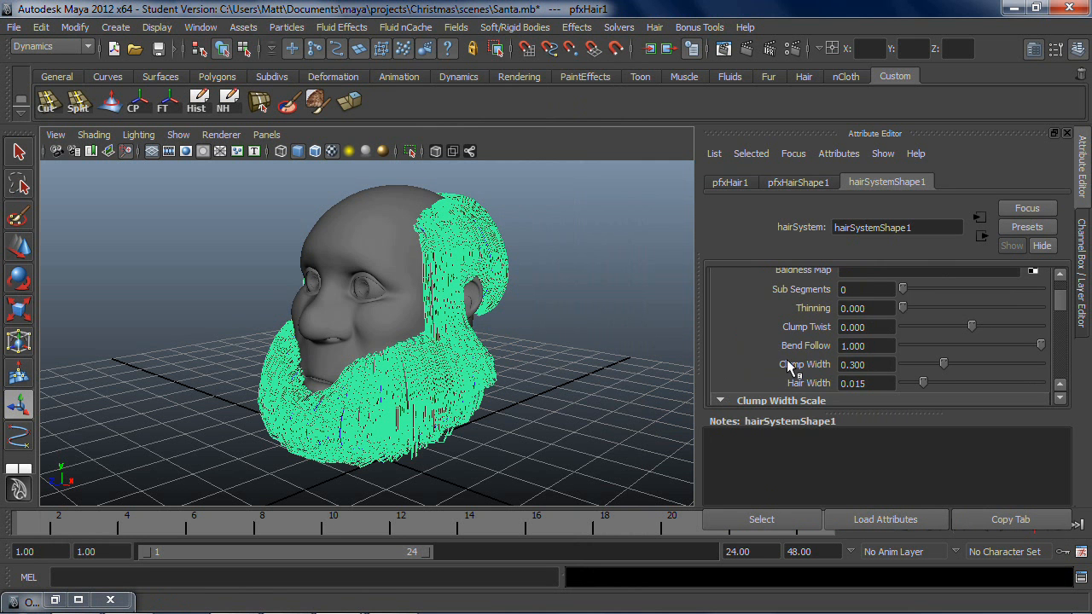
scroll(851, 341, up, 3)
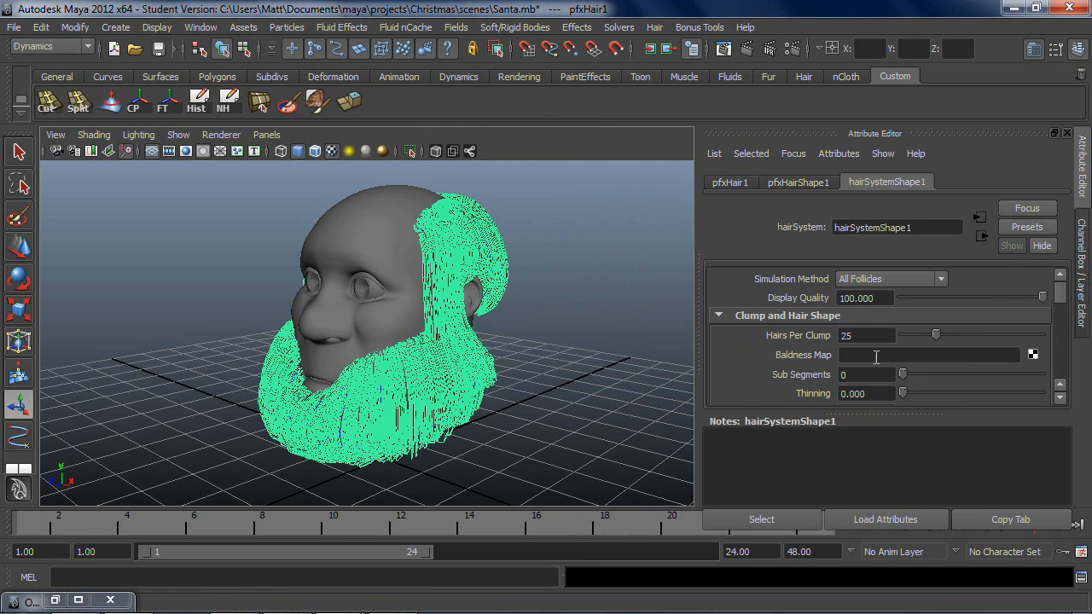
scroll(873, 354, down, 8)
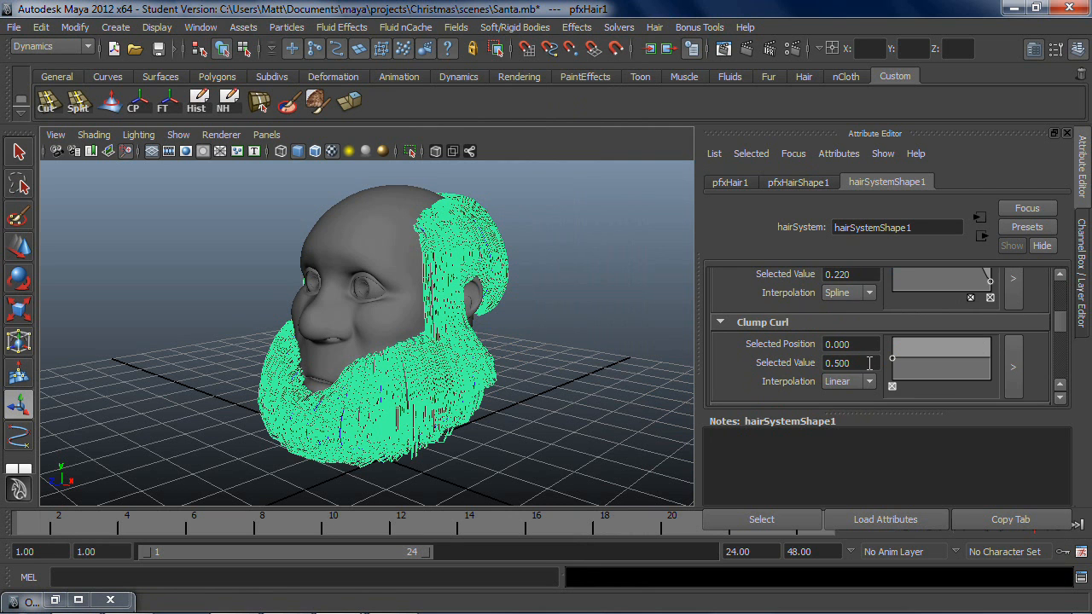
scroll(861, 364, down, 4)
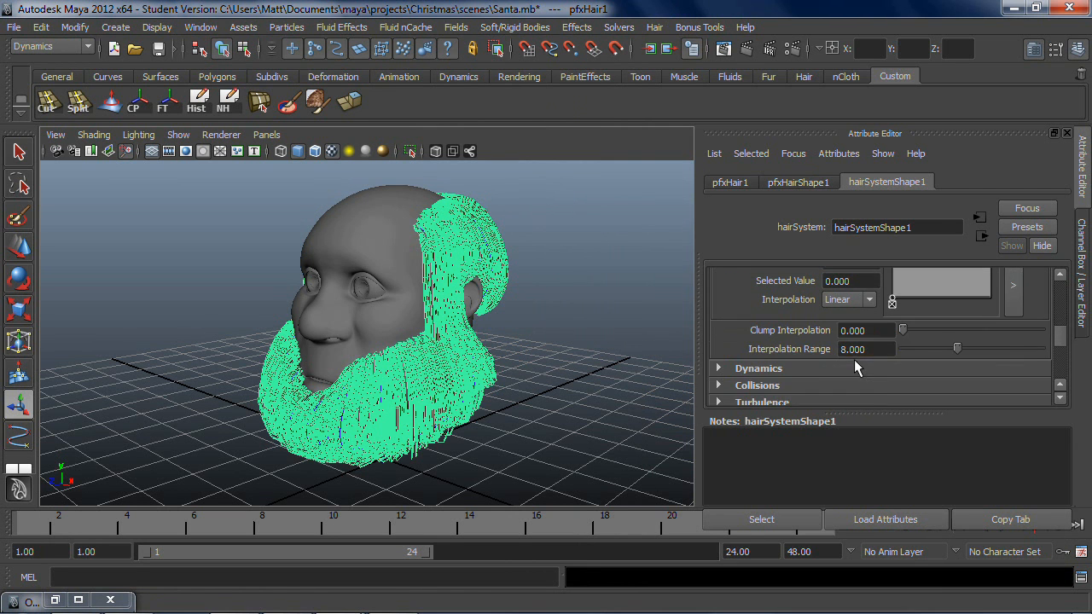
scroll(854, 360, up, 2)
Step: Examine the hair coverage at the back of the head and along the beard beside the ear
click(678, 327)
alt+drag(646, 327, 524, 318)
alt+drag(615, 319, 561, 343)
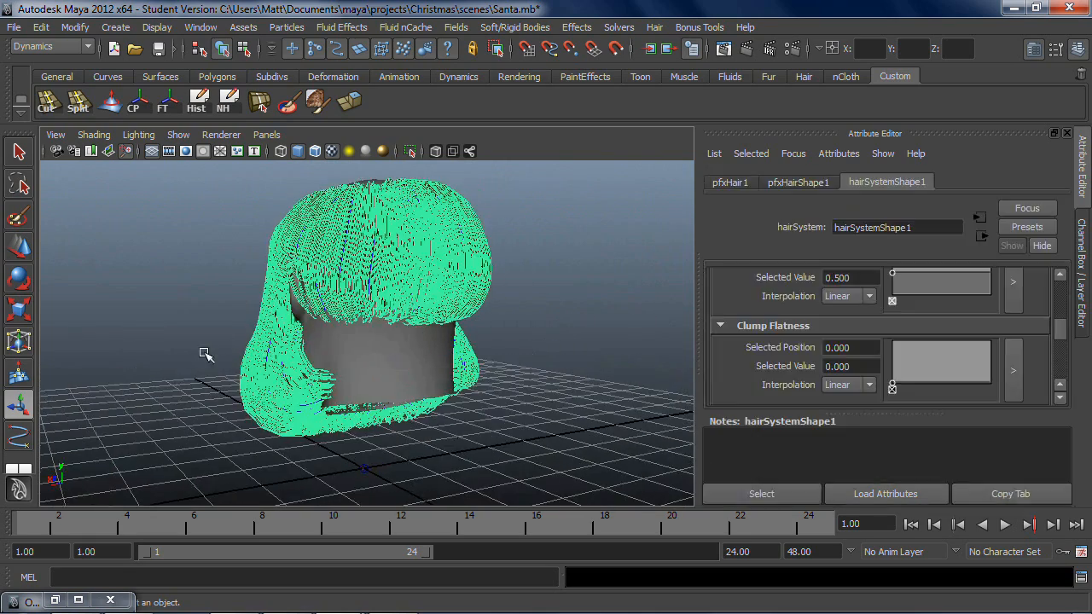
click(190, 366)
scroll(182, 370, up, 5)
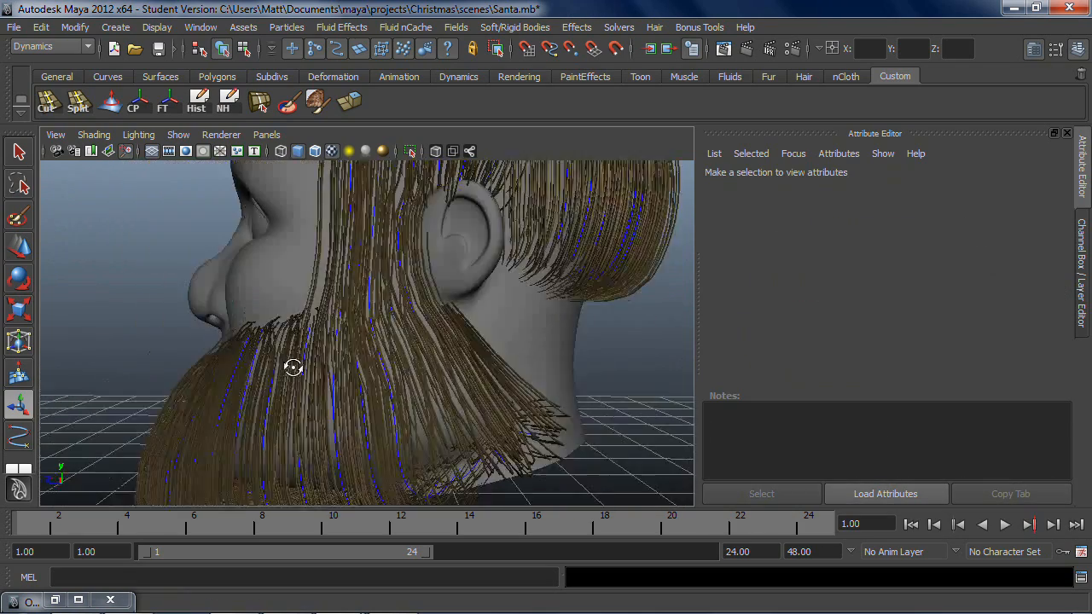
alt+drag(292, 366, 409, 341)
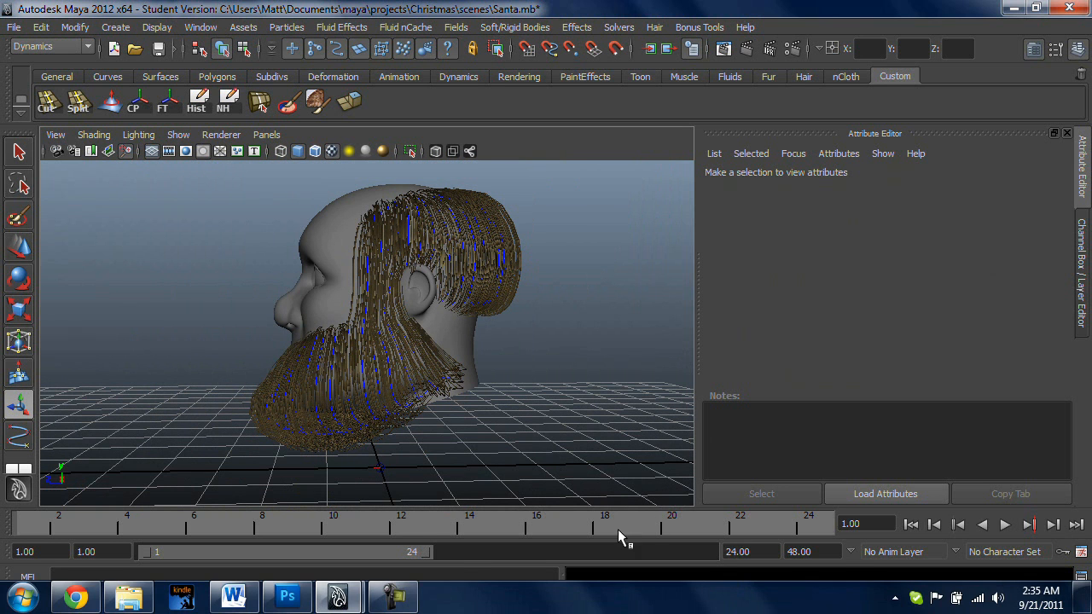
click(401, 598)
click(563, 402)
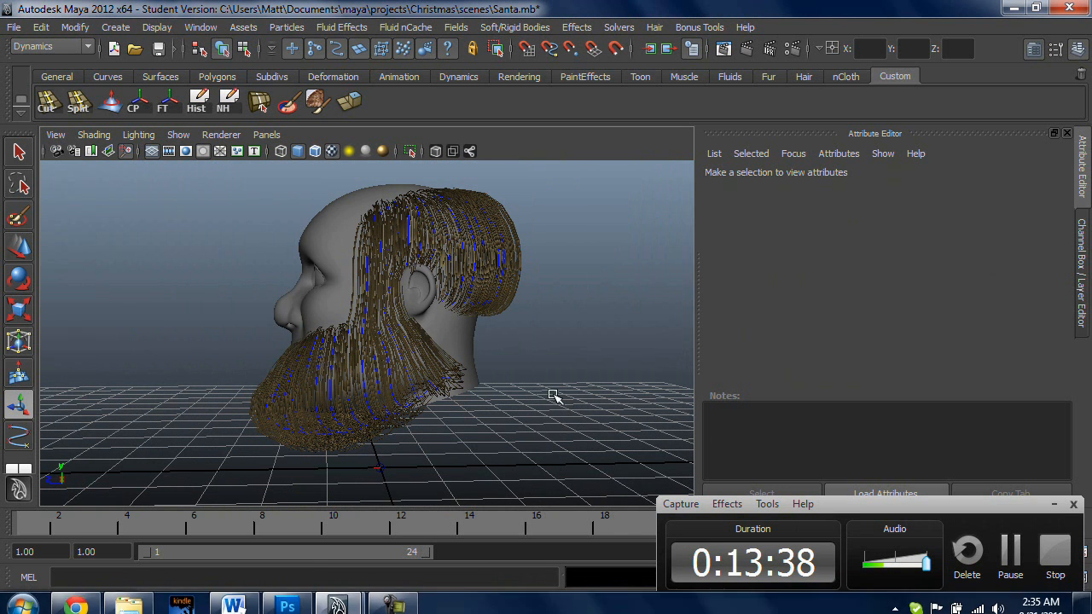
click(1054, 505)
alt+drag(618, 351, 445, 371)
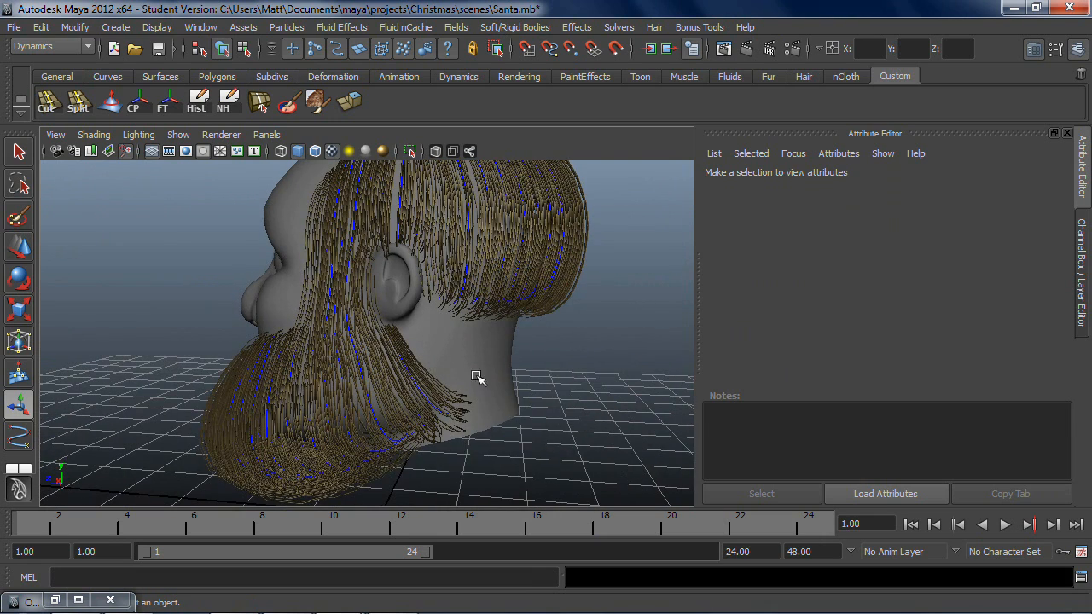
click(467, 370)
click(588, 396)
click(135, 48)
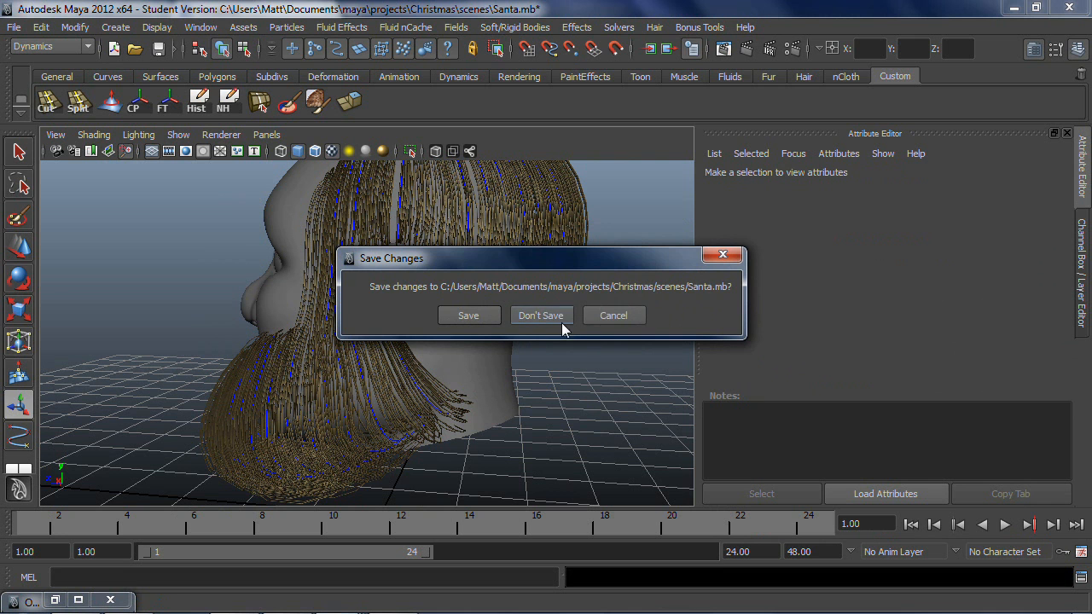
click(614, 317)
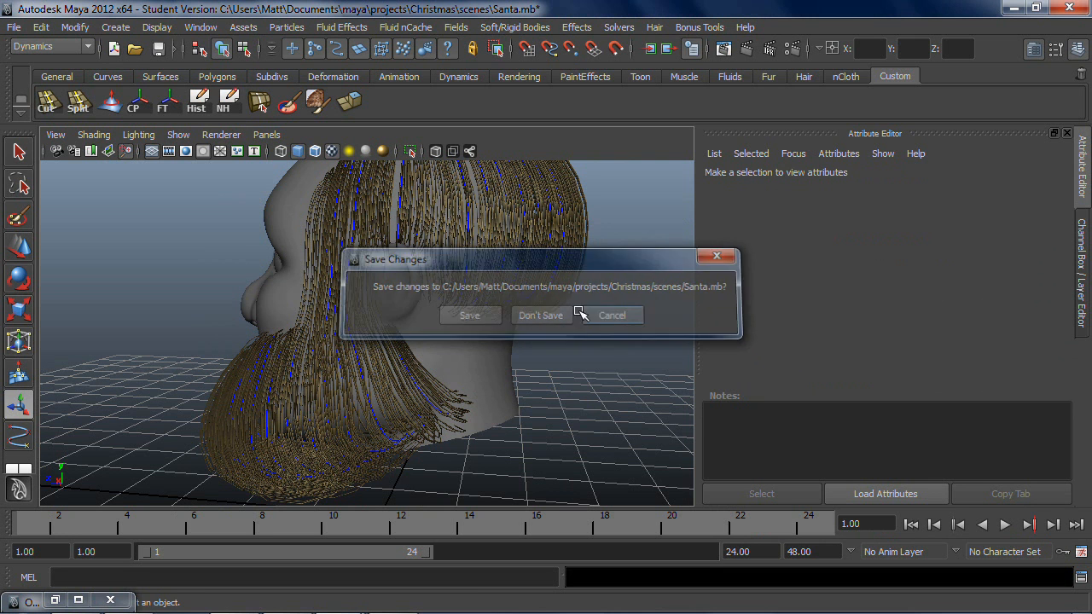
Step: Draw a short two-span EP curve at the back of the neck with point snapping
click(115, 26)
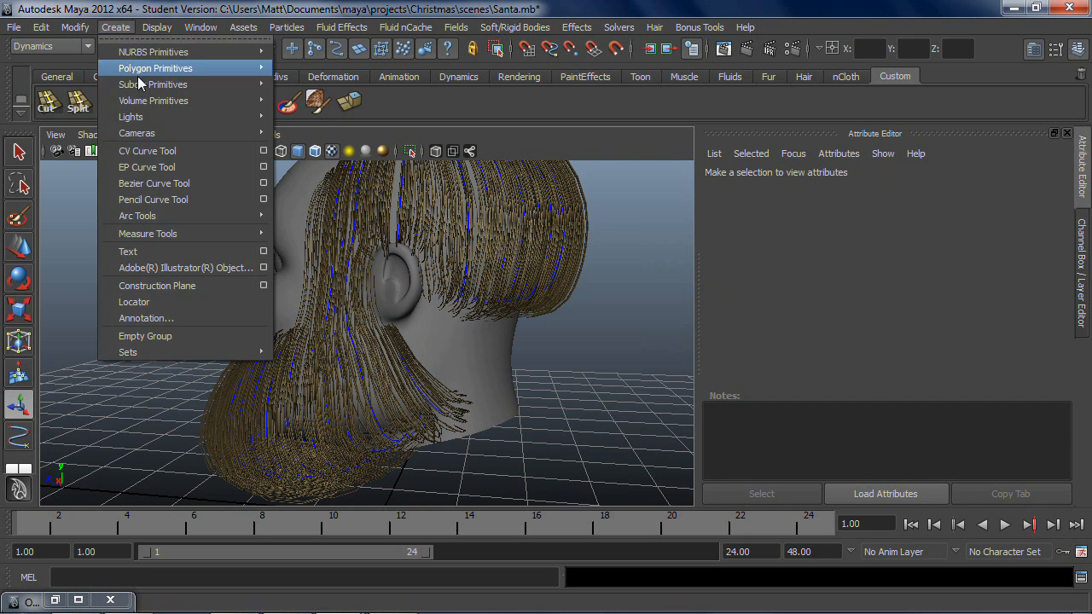
click(146, 167)
alt+drag(233, 185, 416, 305)
key(v)
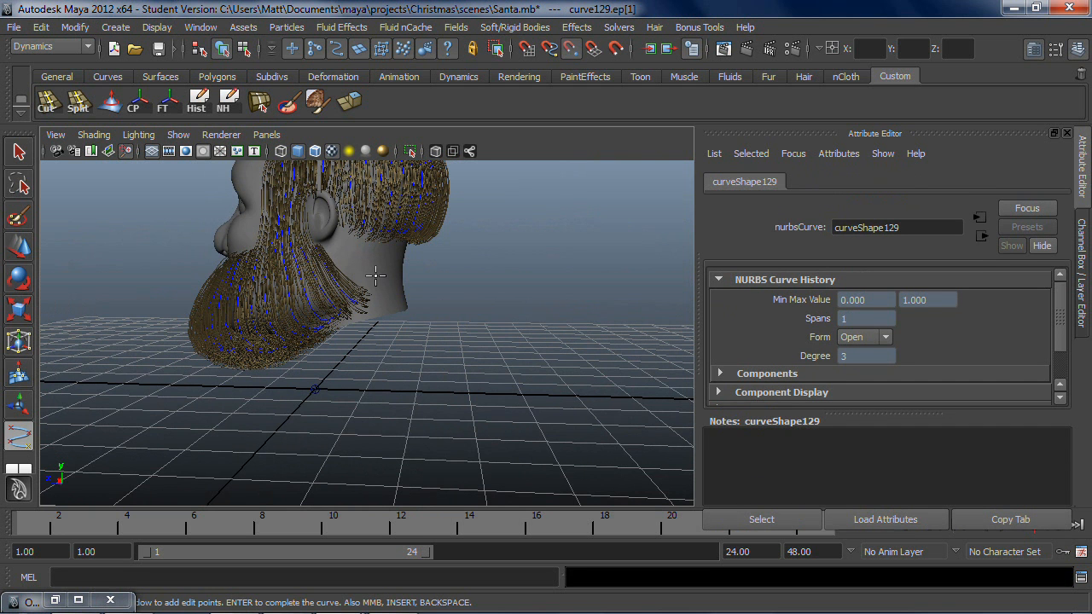
key(Return)
key(w)
Step: Move the new curve clear of the head so it floats behind the neck
scroll(354, 290, up, 3)
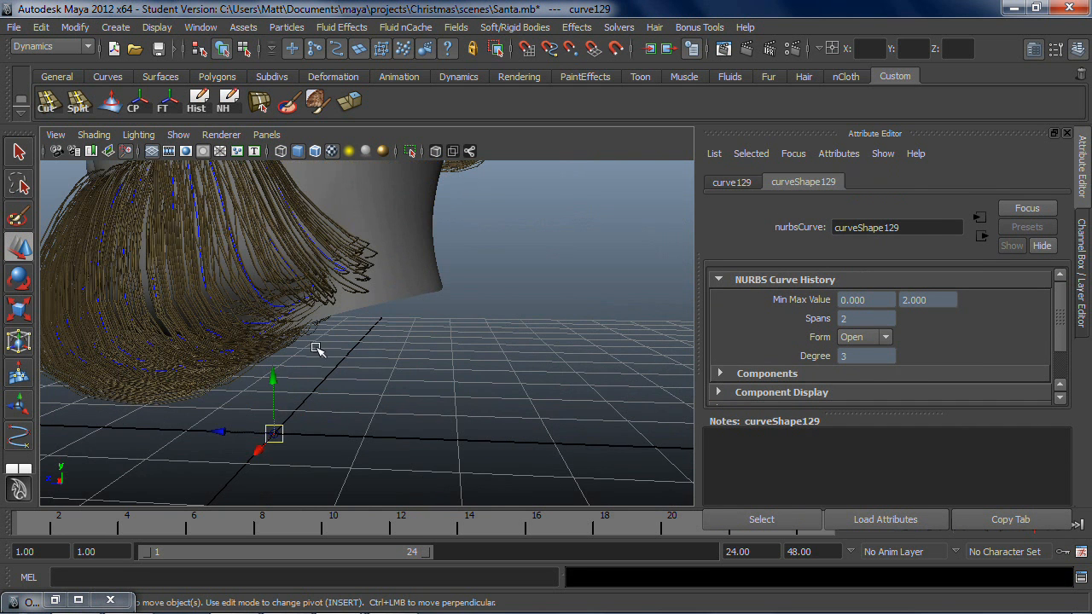
drag(266, 456, 258, 457)
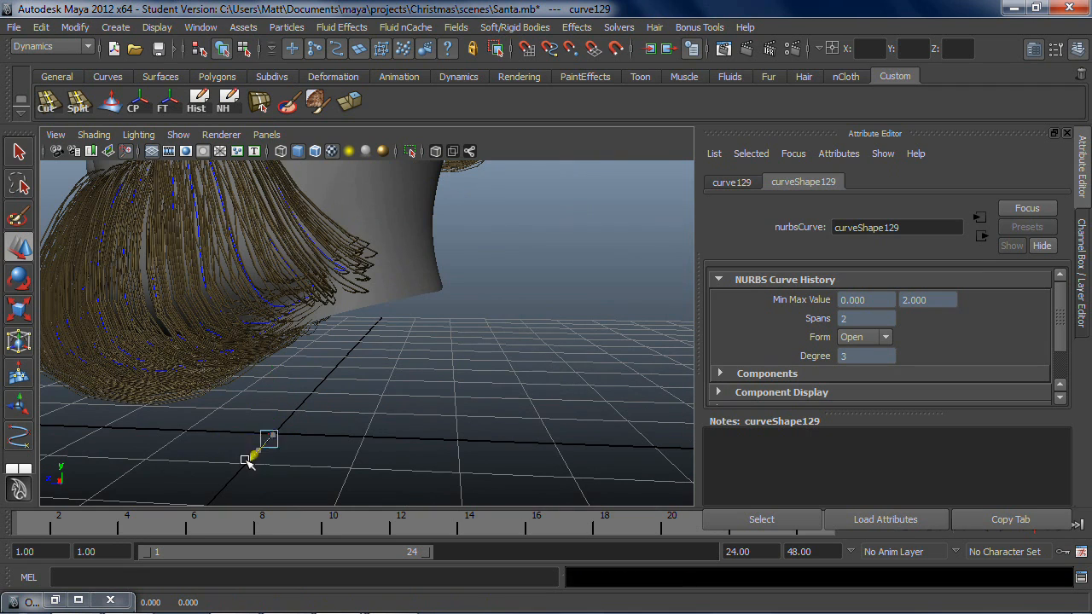
drag(213, 491, 173, 517)
scroll(214, 398, down, 5)
alt+drag(252, 400, 352, 400)
drag(304, 432, 353, 428)
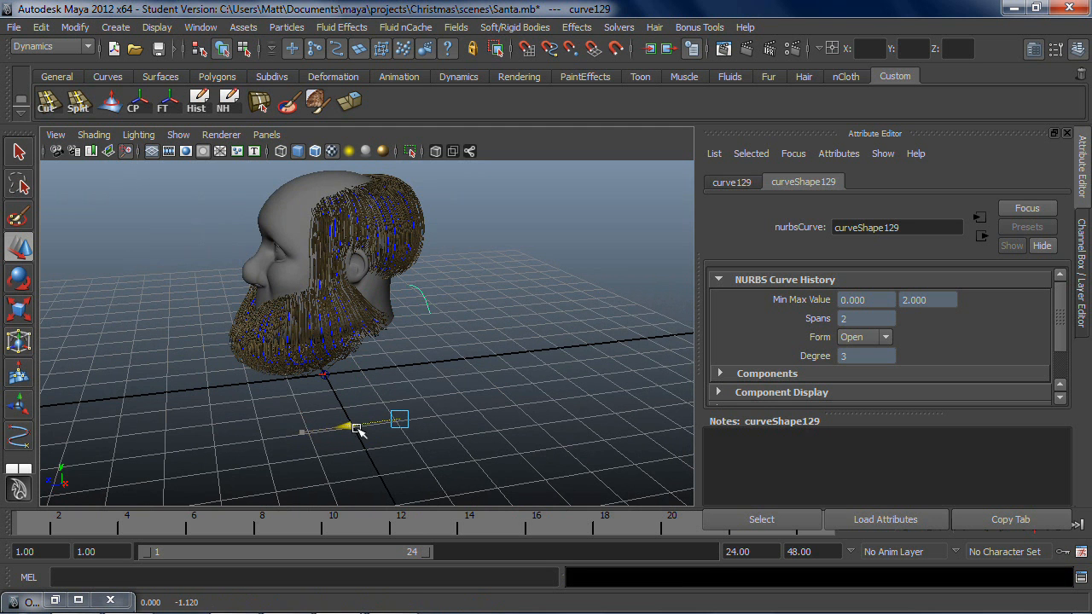
click(465, 312)
Step: Assign the floating curve behind the neck to the existing hairSystemShape1 and inspect the hair clump around it
scroll(483, 300, up, 4)
alt+drag(485, 296, 505, 288)
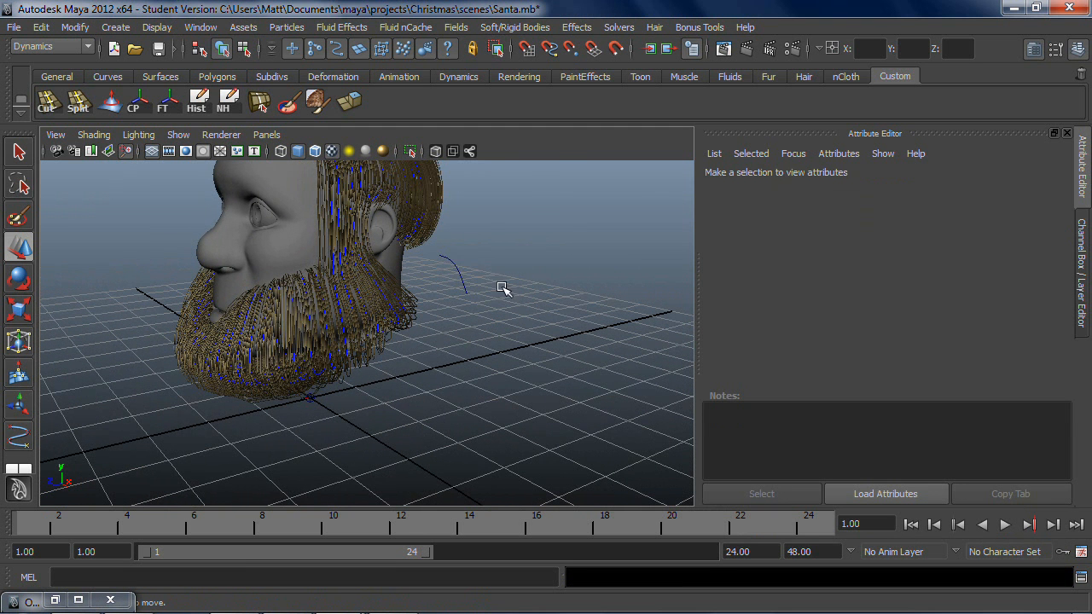
click(451, 267)
alt+drag(475, 243, 387, 319)
scroll(388, 334, up, 3)
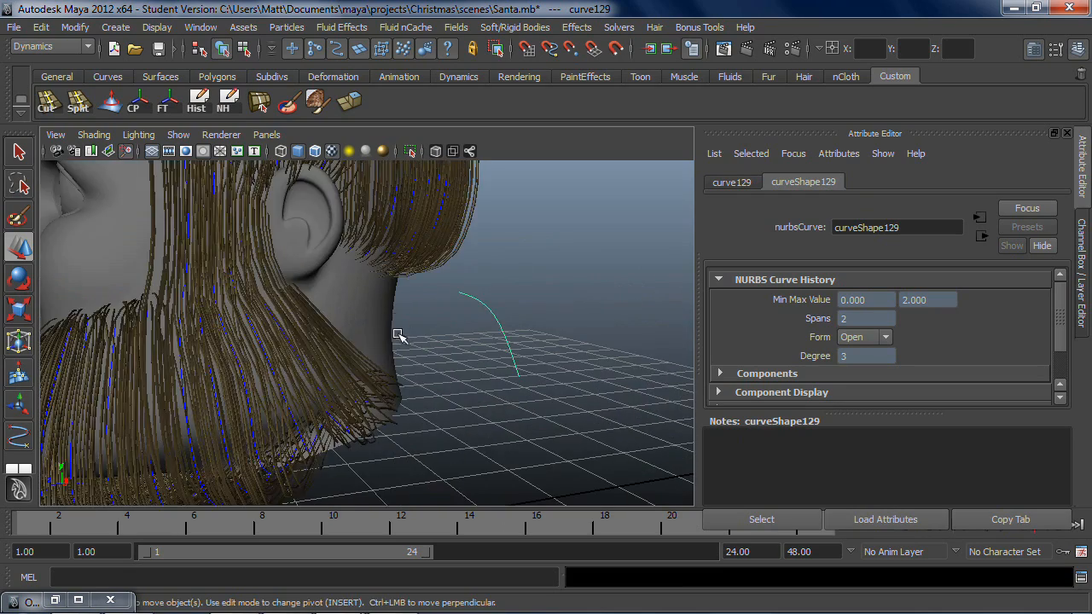
scroll(409, 271, down, 1)
click(654, 28)
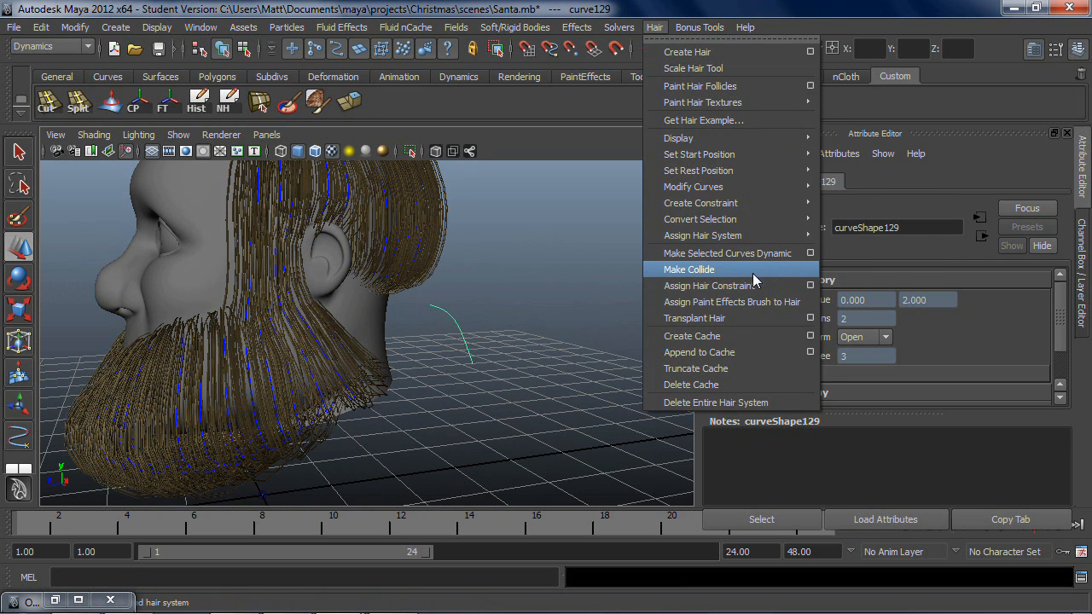
mouse_move(770, 235)
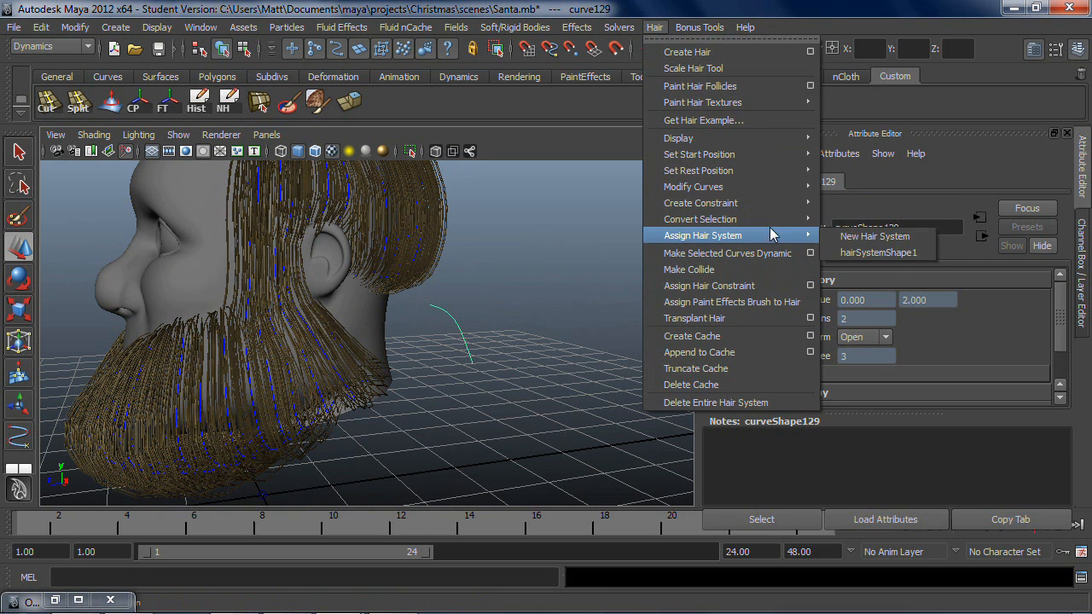
click(866, 254)
click(568, 334)
alt+drag(568, 333, 157, 265)
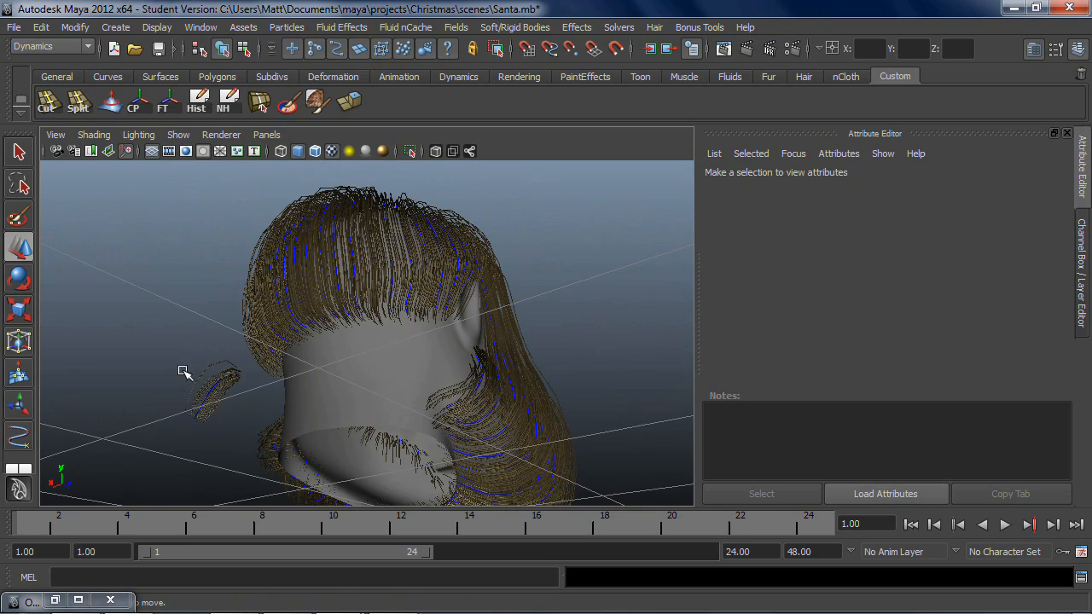
alt+drag(414, 330, 550, 304)
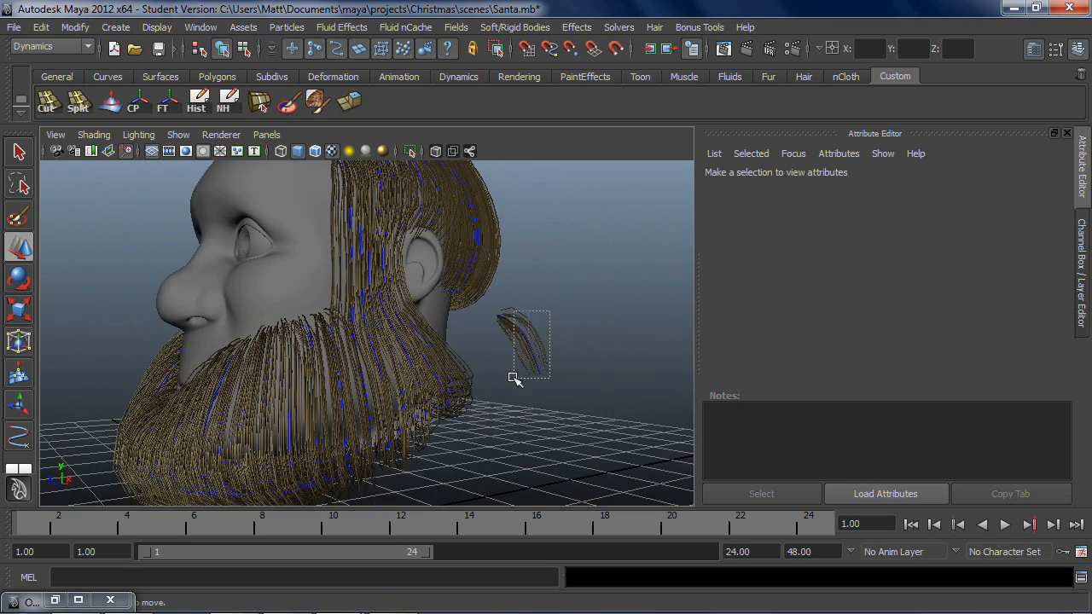
Step: Undo the hair system assignment on the curve behind the neck and delete that curve
click(550, 331)
key(ctrl+z)
key(ctrl+z)
key(ctrl+z)
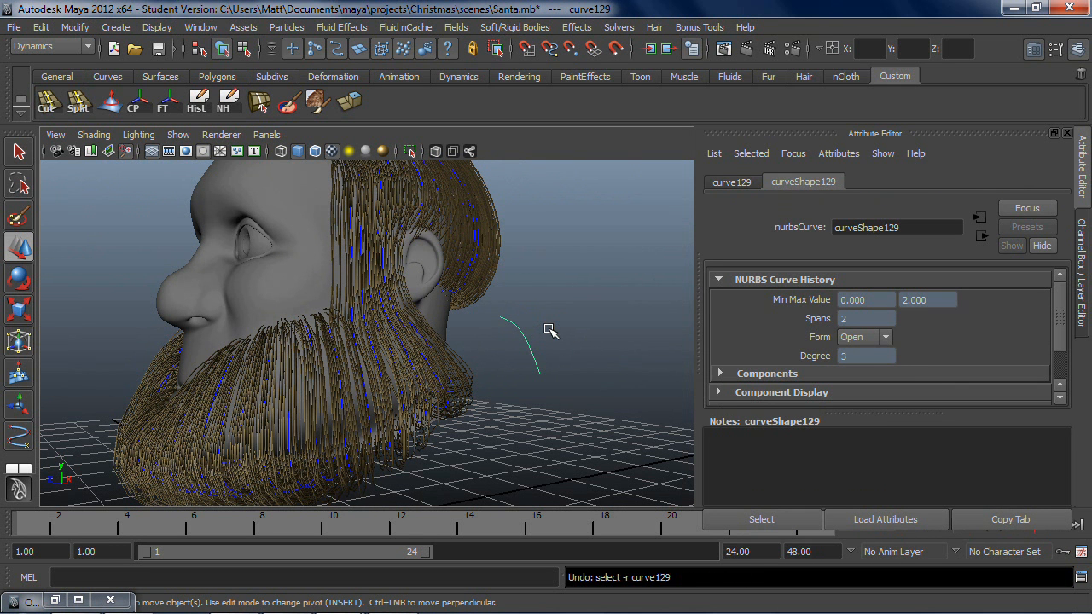
drag(551, 325, 526, 360)
click(520, 370)
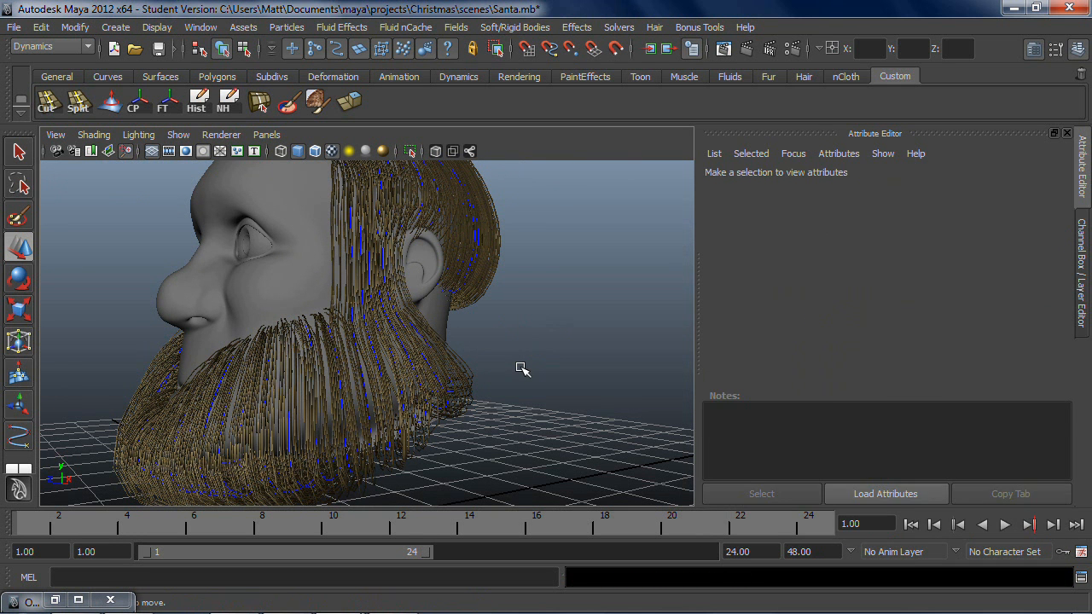
Step: Unhide the L_Mustache mesh and frame it from the front of the face
alt+drag(188, 400, 293, 375)
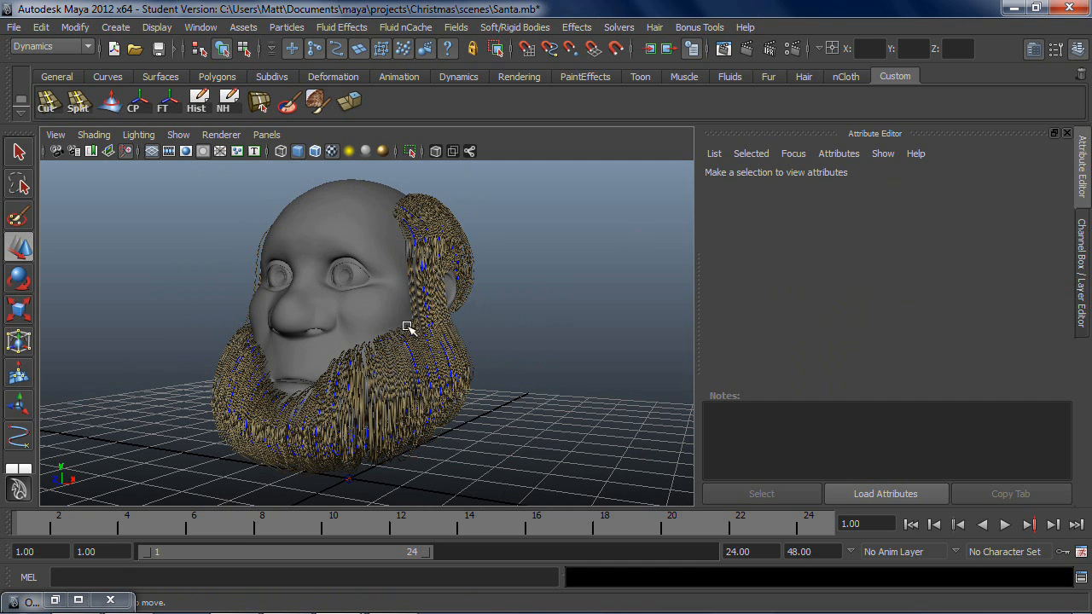
click(202, 28)
click(224, 153)
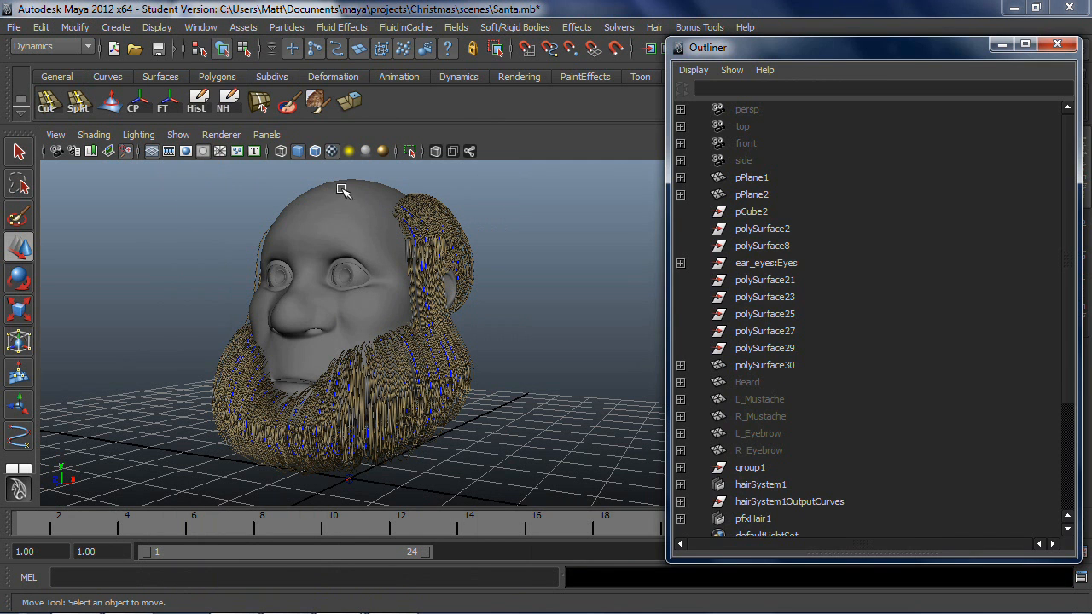
click(766, 403)
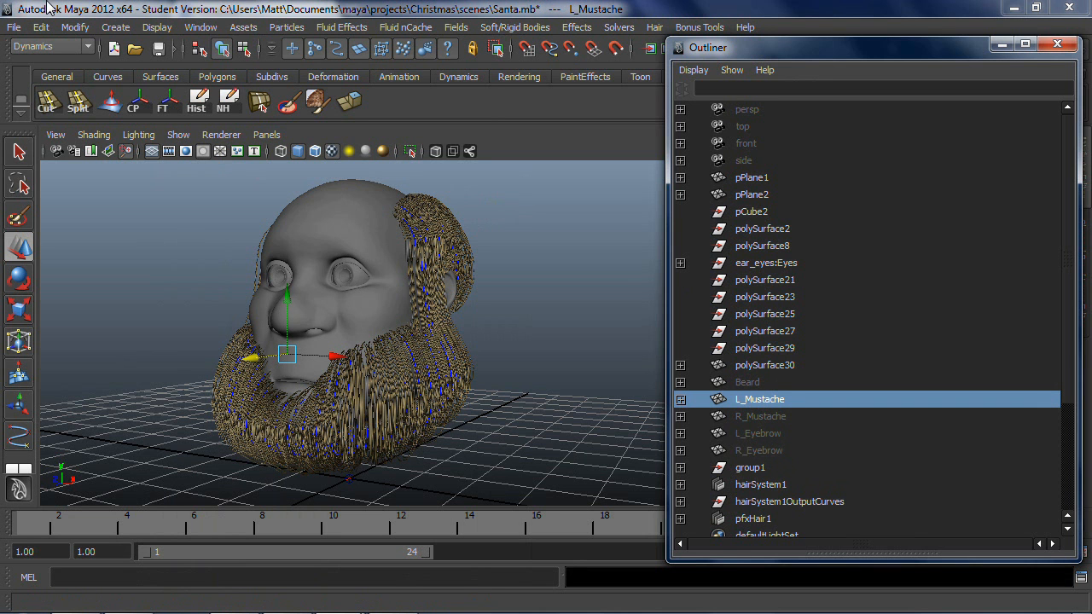
click(156, 28)
mouse_move(211, 120)
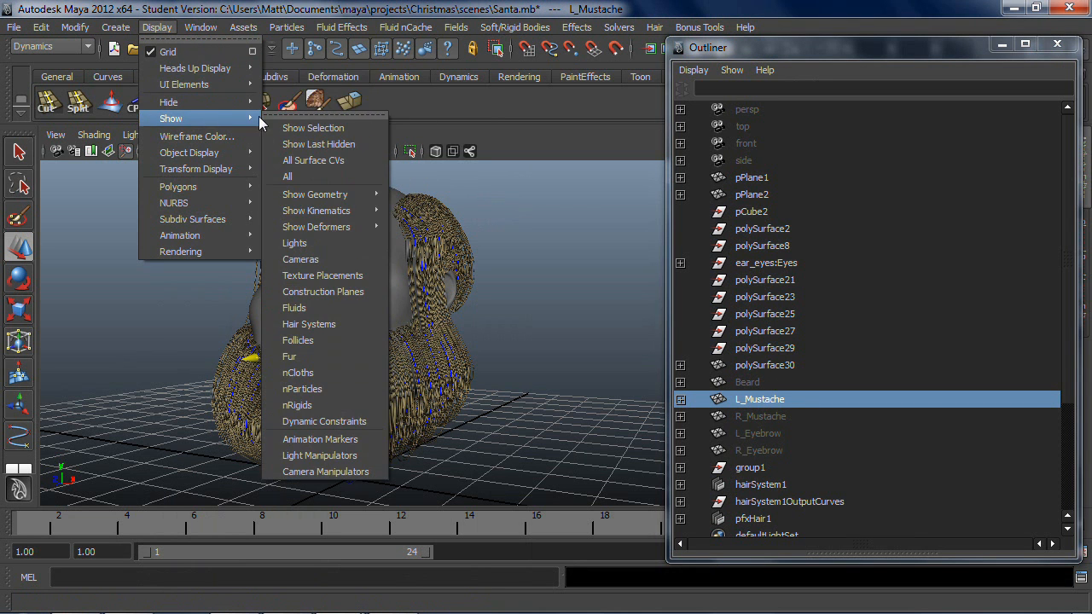
click(323, 133)
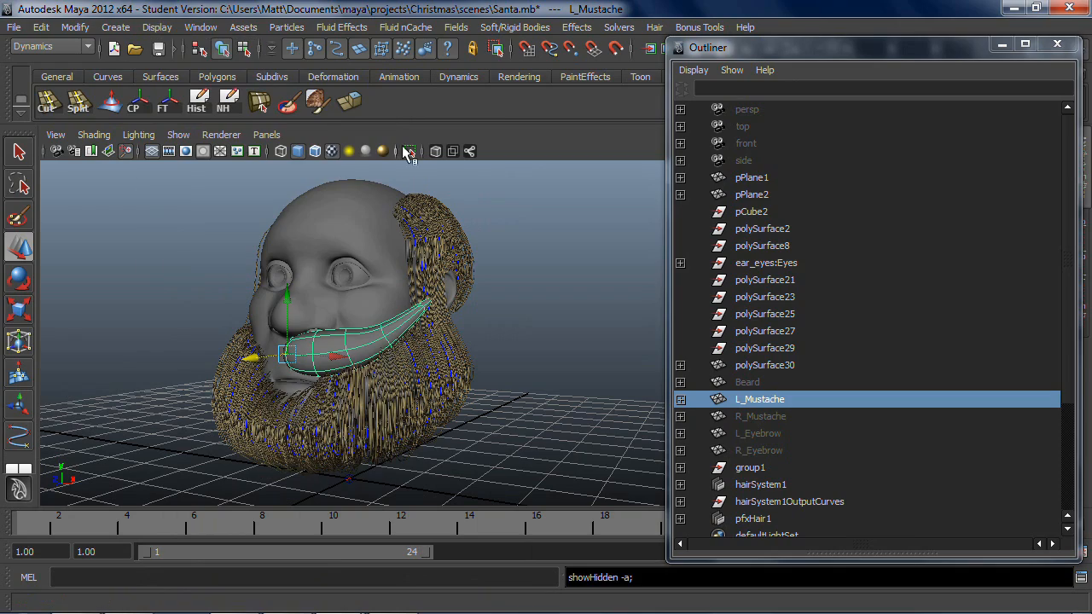
click(1001, 44)
key(f)
scroll(567, 351, down, 3)
alt+drag(570, 348, 626, 329)
click(600, 287)
alt+drag(600, 287, 386, 365)
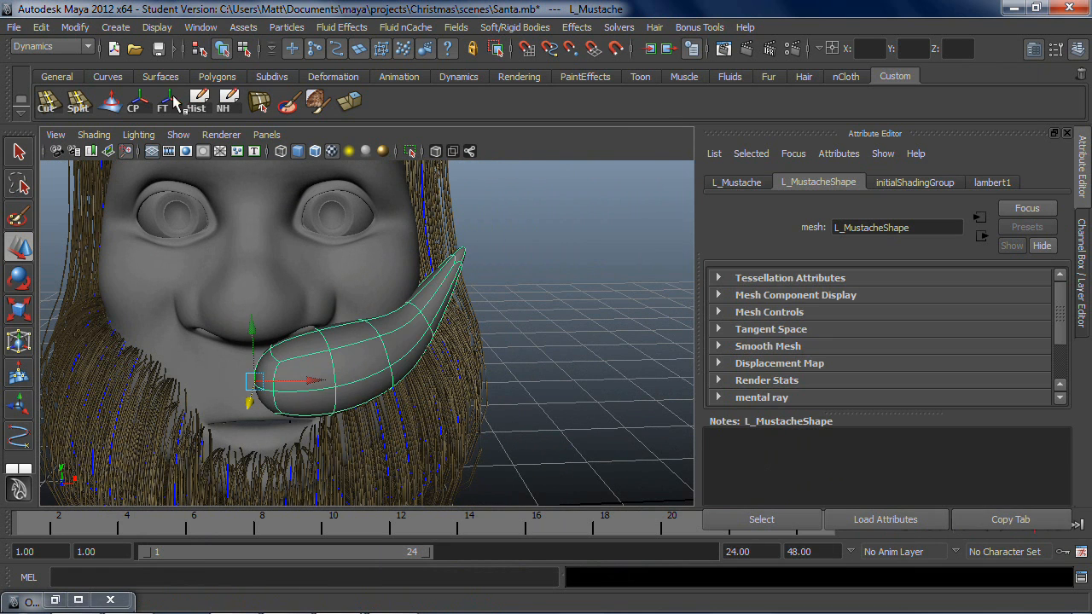
Step: Start an EP curve with point snapping at the inner end of the left moustache and place edit points along its front
click(125, 31)
mouse_move(167, 33)
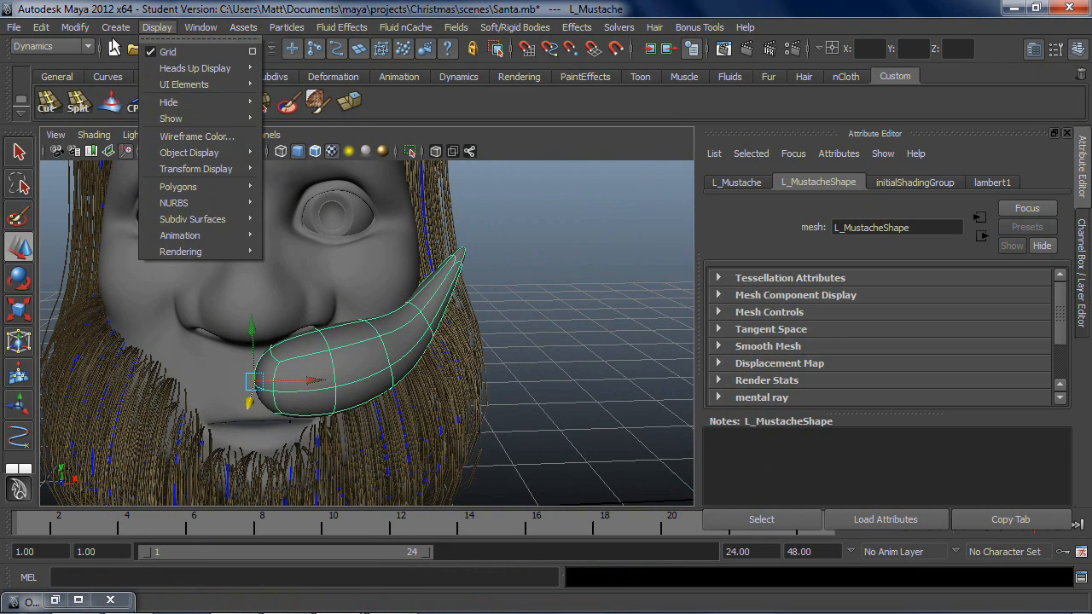
mouse_move(115, 27)
click(153, 166)
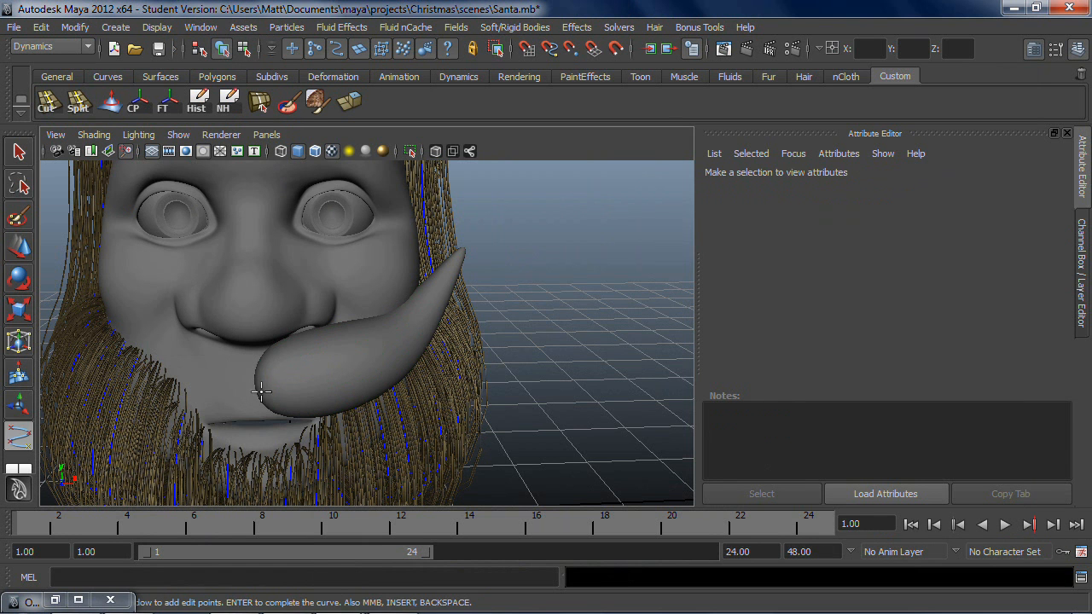
key(w)
click(281, 383)
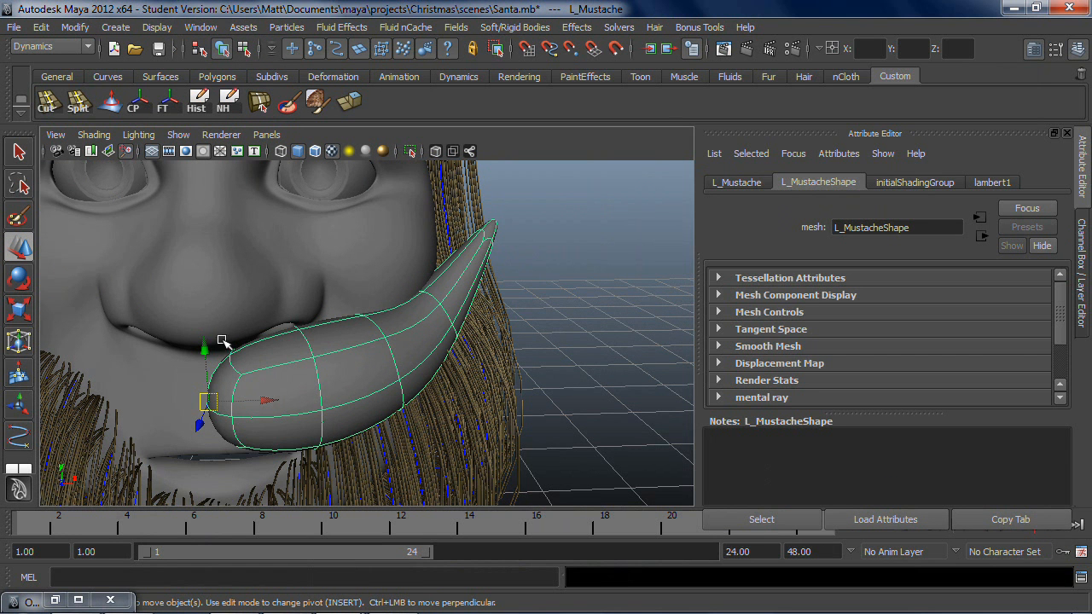
key(y)
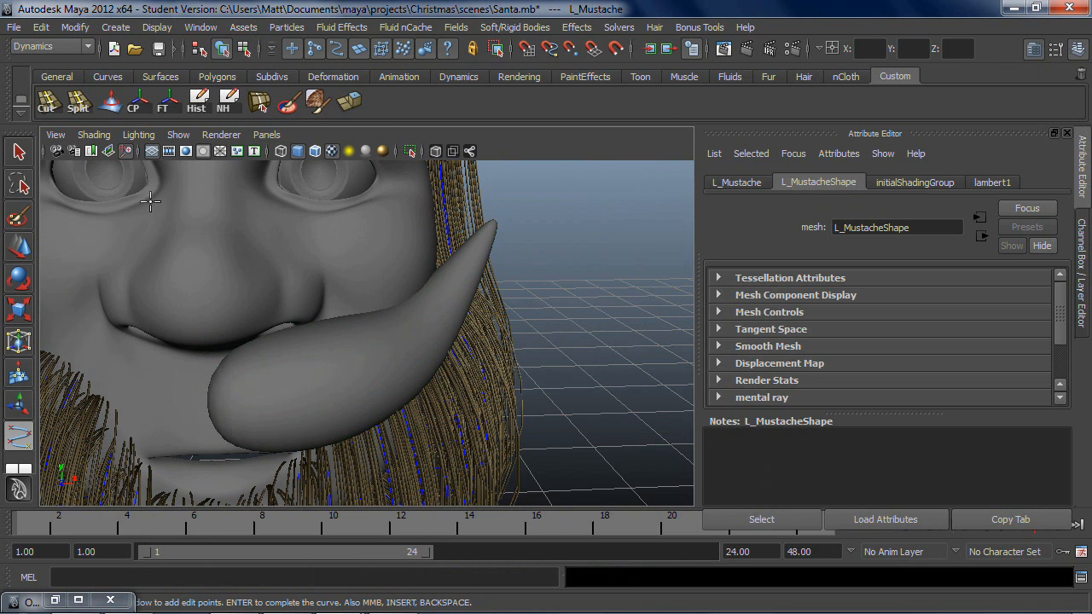
click(209, 403)
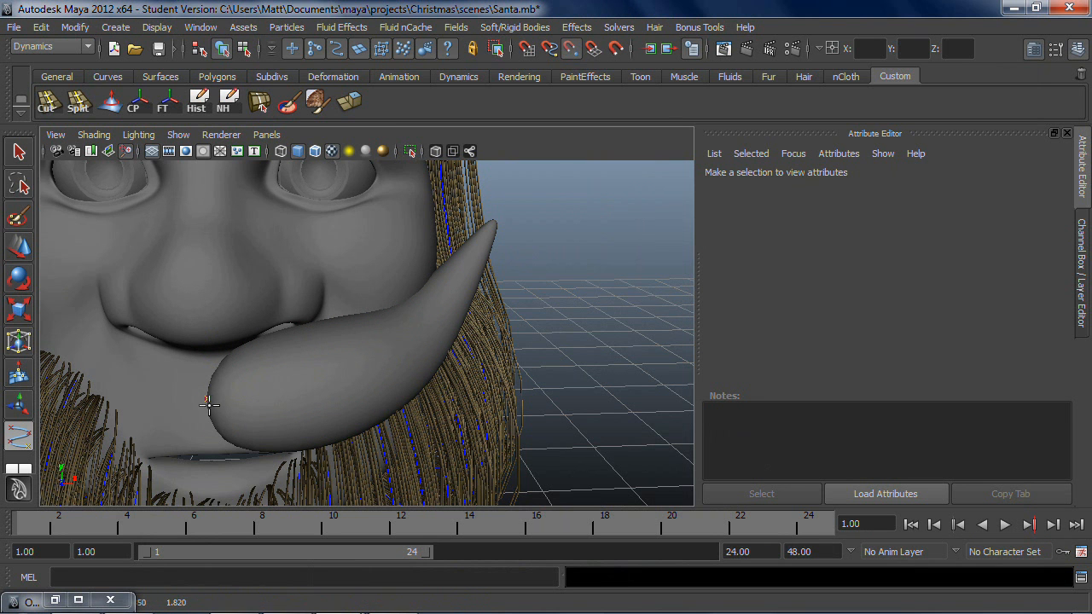
click(220, 407)
click(238, 412)
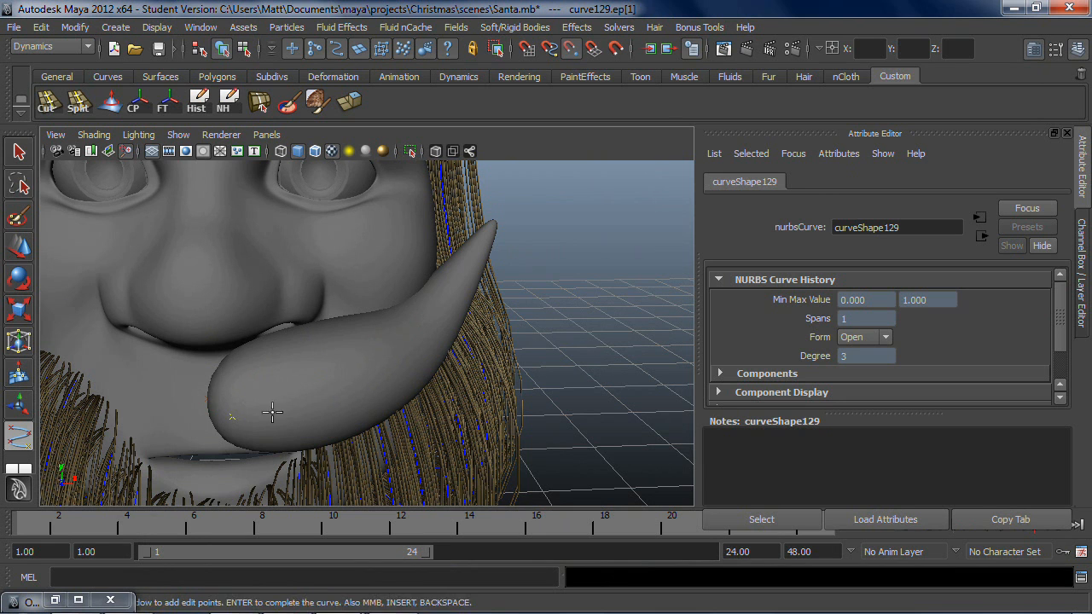
click(327, 406)
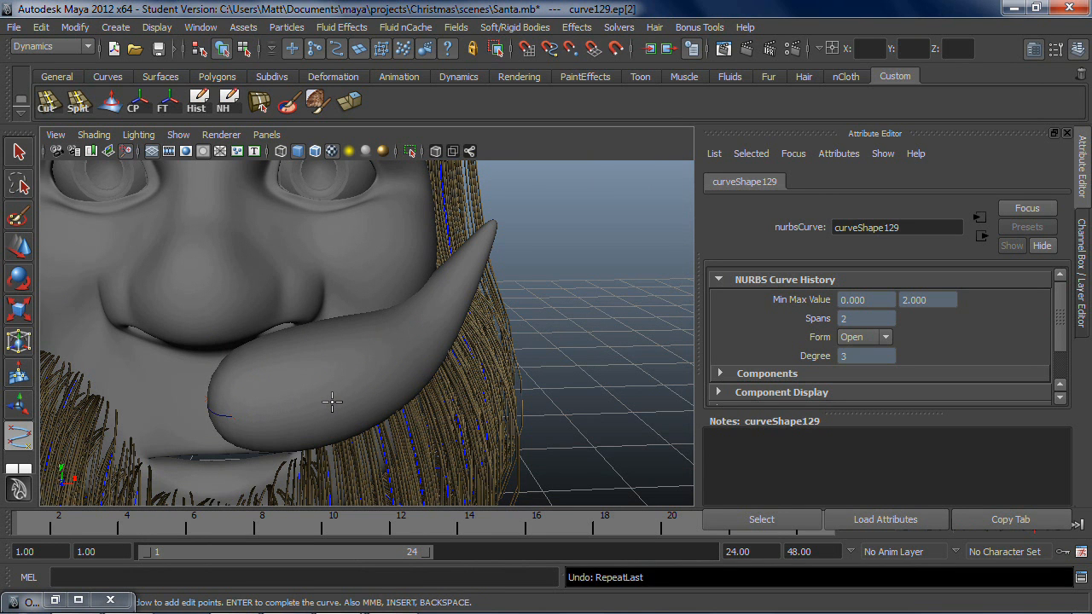
click(401, 377)
Step: Continue the EP curve to near the moustache's outer tip and finish it with five spans
alt+drag(451, 331, 424, 356)
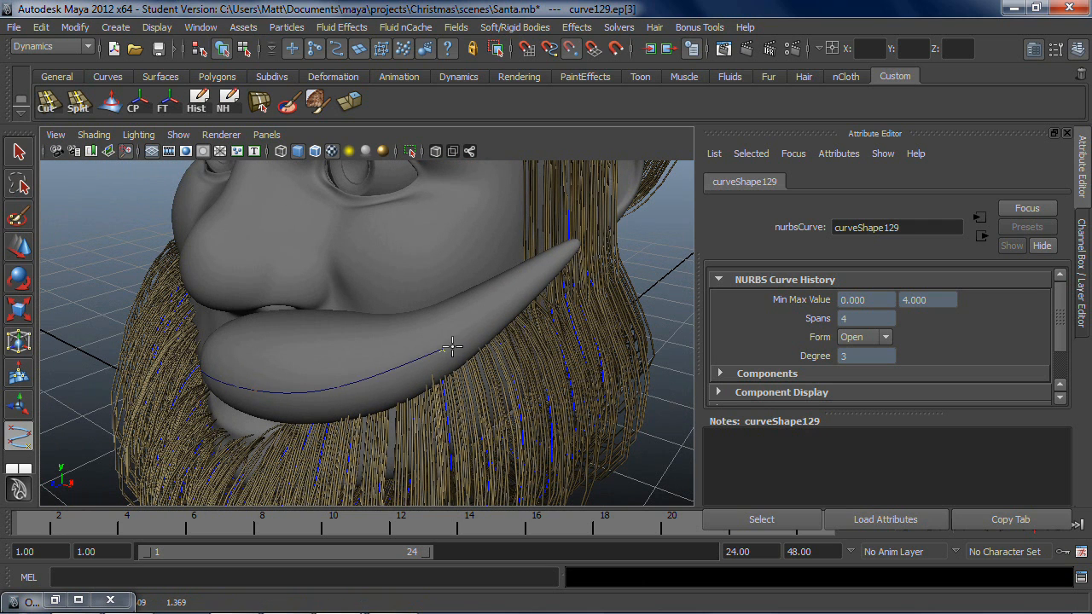
click(444, 349)
drag(530, 282, 556, 261)
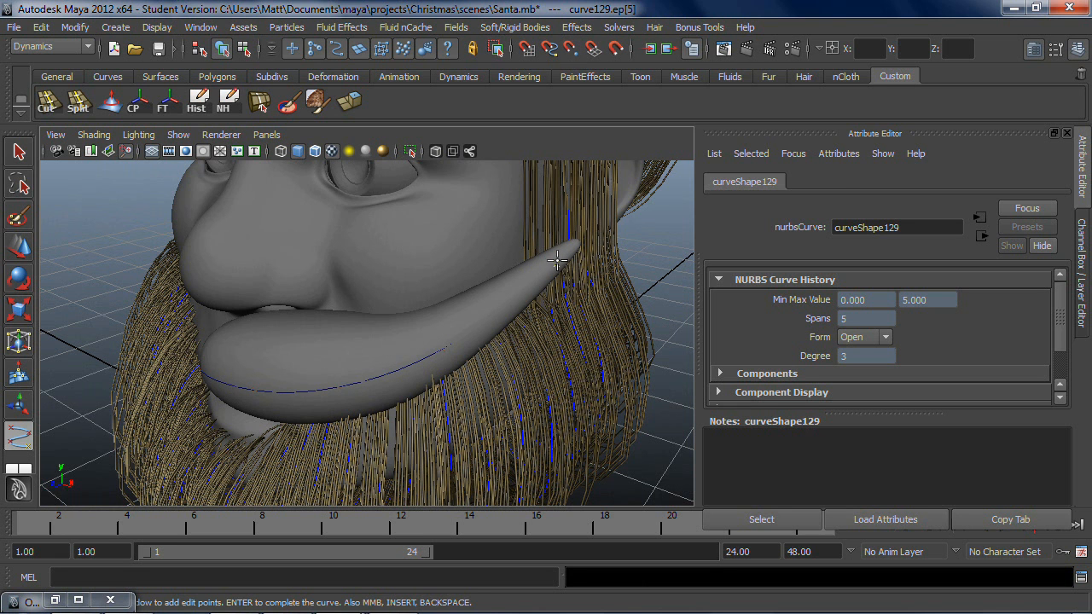
key(Return)
key(w)
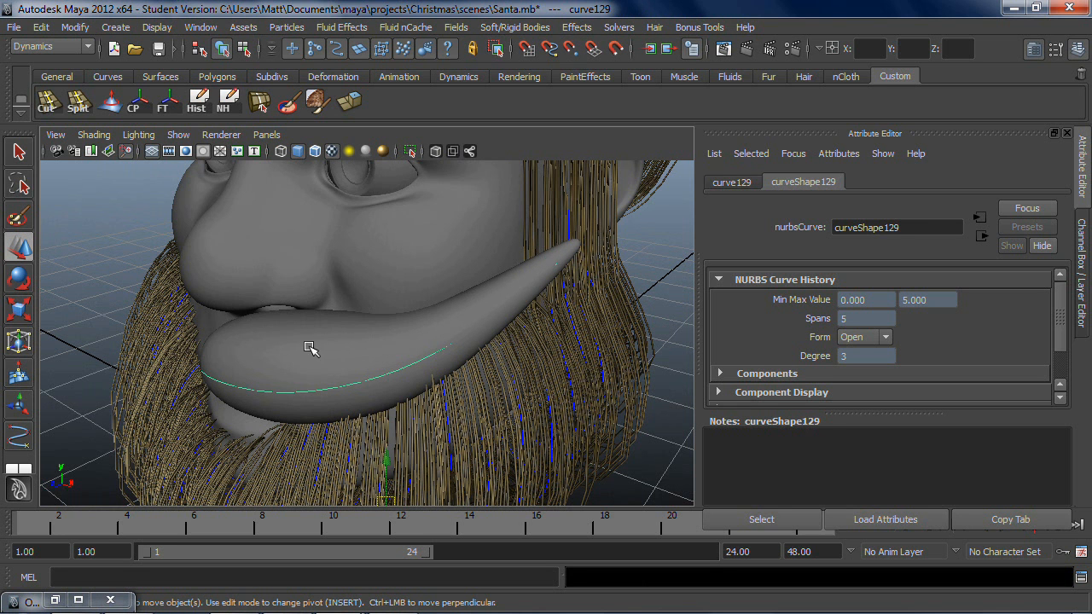
Step: Hide the left moustache mesh, leaving only the curve drawn over it
click(266, 344)
key(Delete)
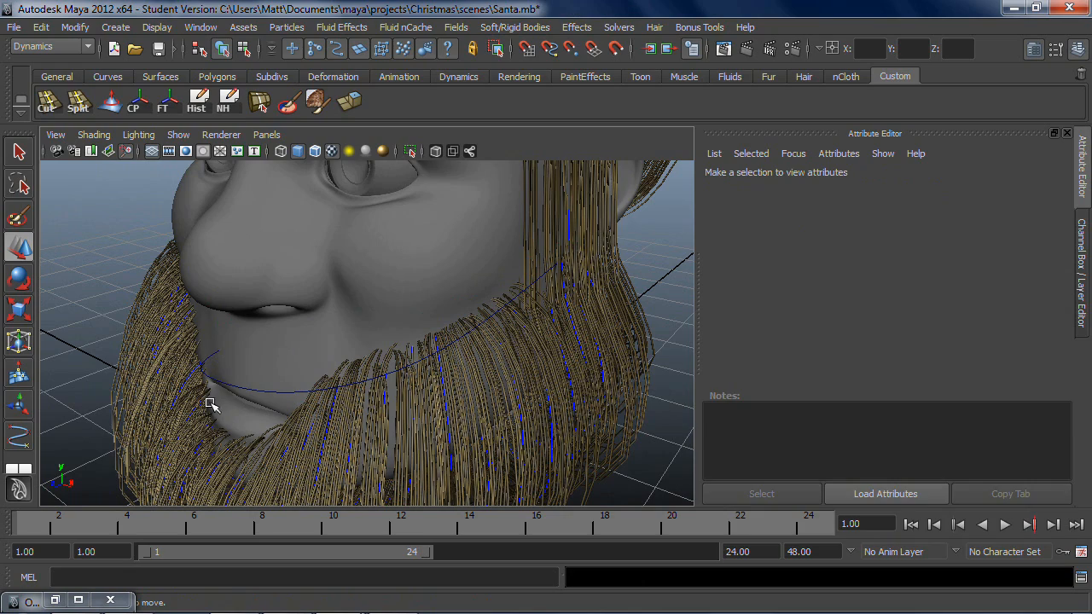
alt+drag(237, 384, 286, 372)
Step: Assign the moustache curve to a new hair system
click(374, 368)
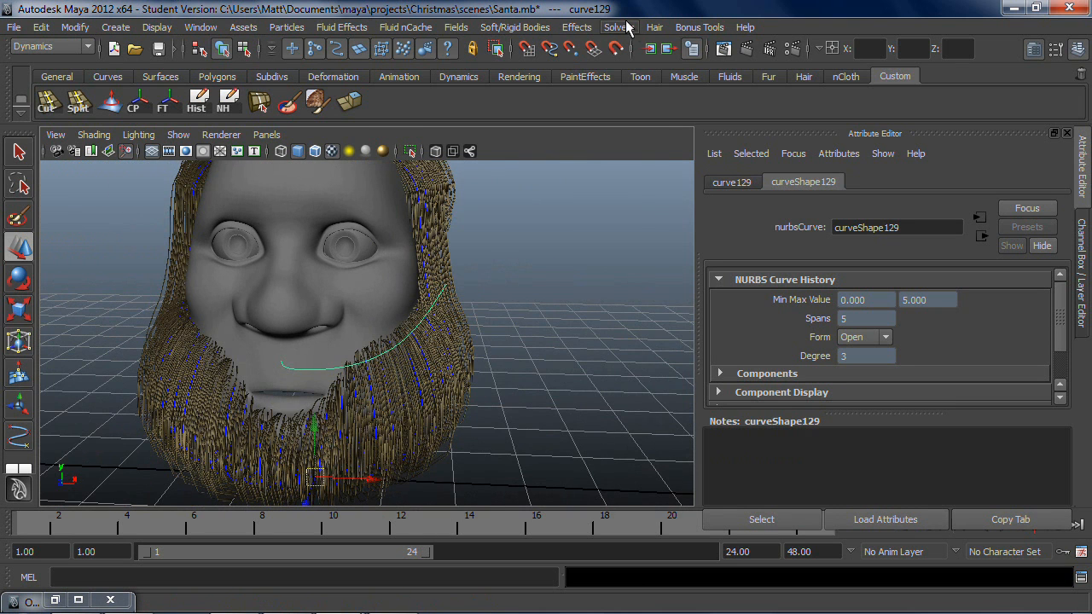
click(654, 27)
mouse_move(790, 236)
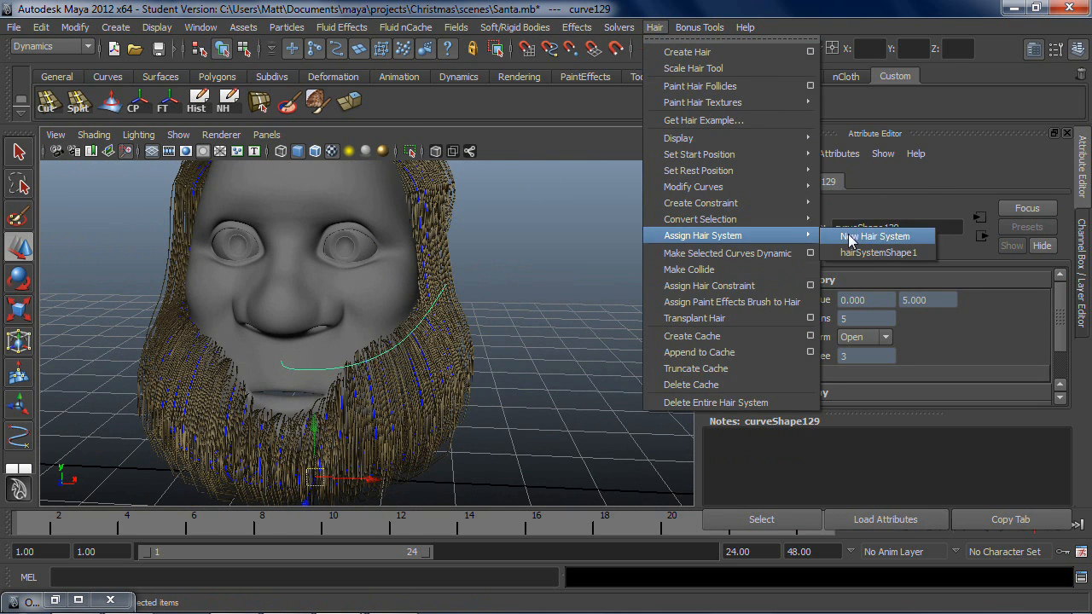
click(861, 238)
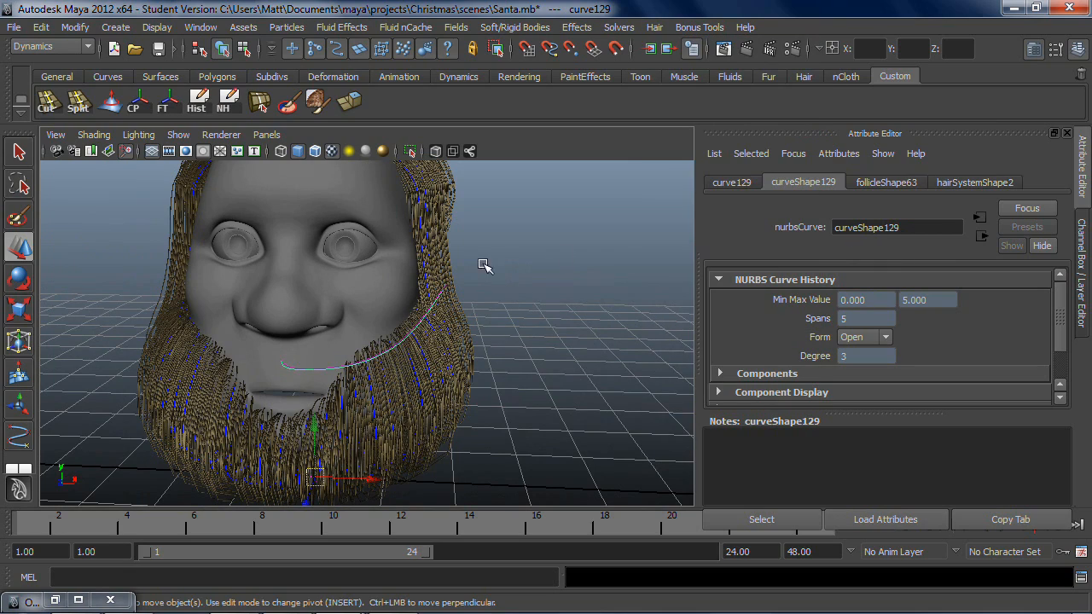
alt+drag(380, 315, 438, 330)
alt+drag(504, 350, 345, 412)
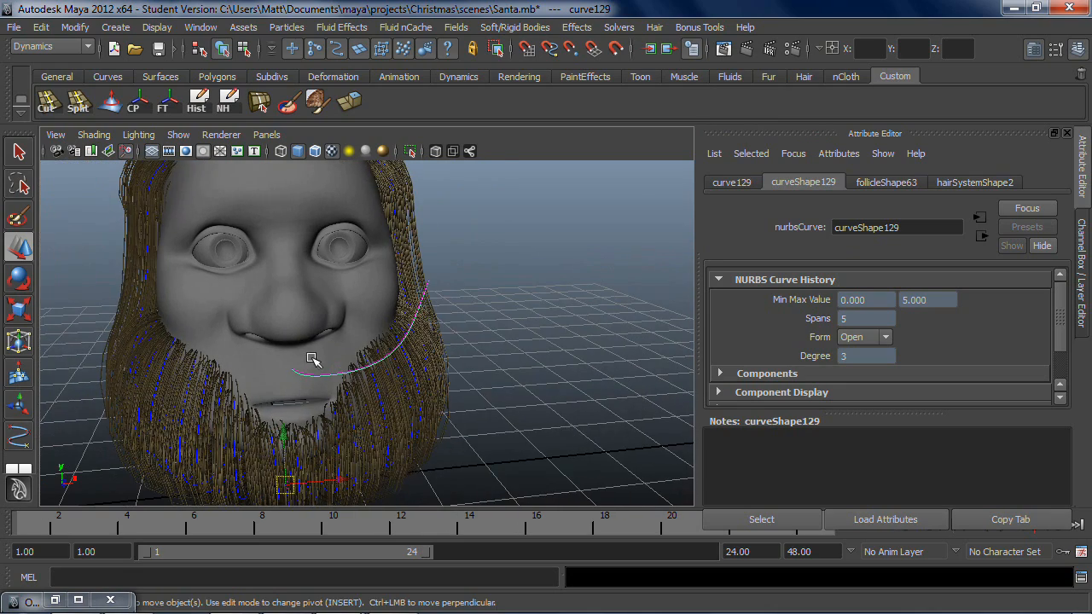
Step: Create static Paint Effects hair on the head mesh in an 8 by 8 grid, placing the hairs into hairSystemShape2
click(372, 292)
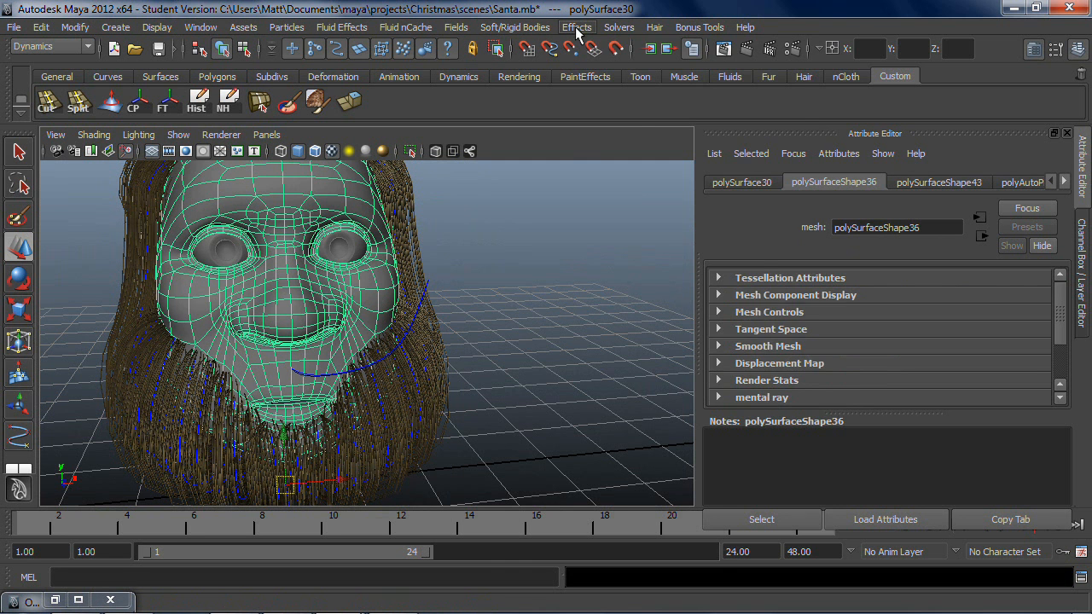
click(618, 27)
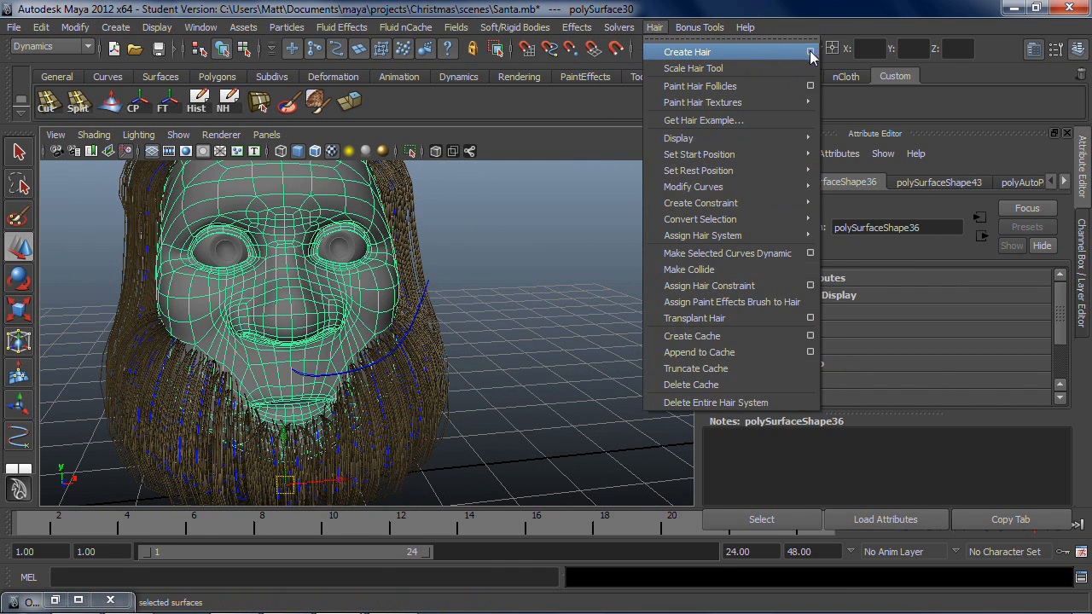
click(810, 53)
click(621, 488)
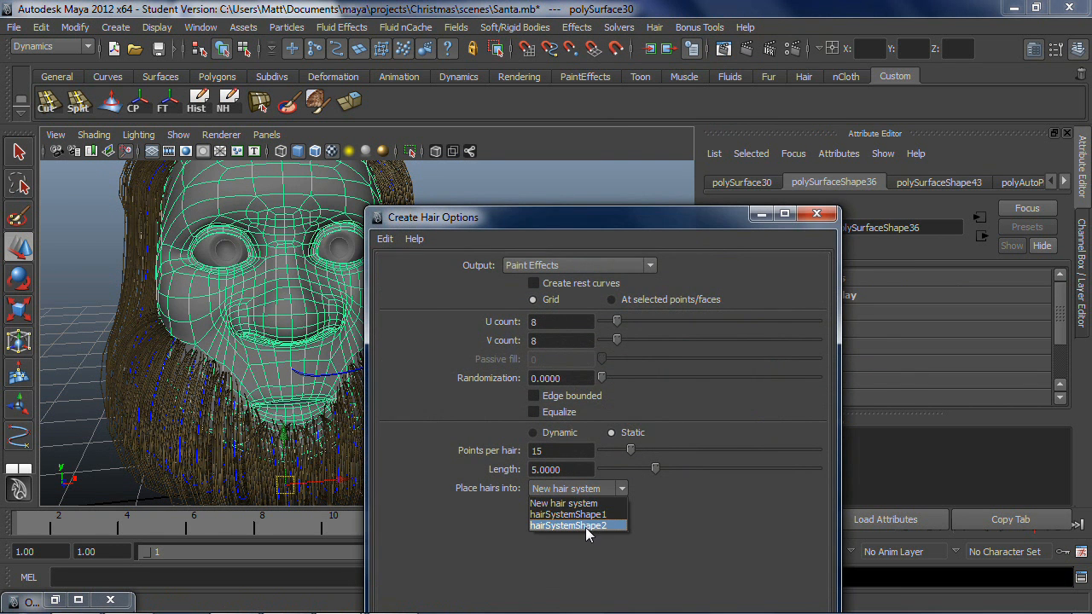
click(569, 525)
drag(628, 220, 704, 118)
click(647, 571)
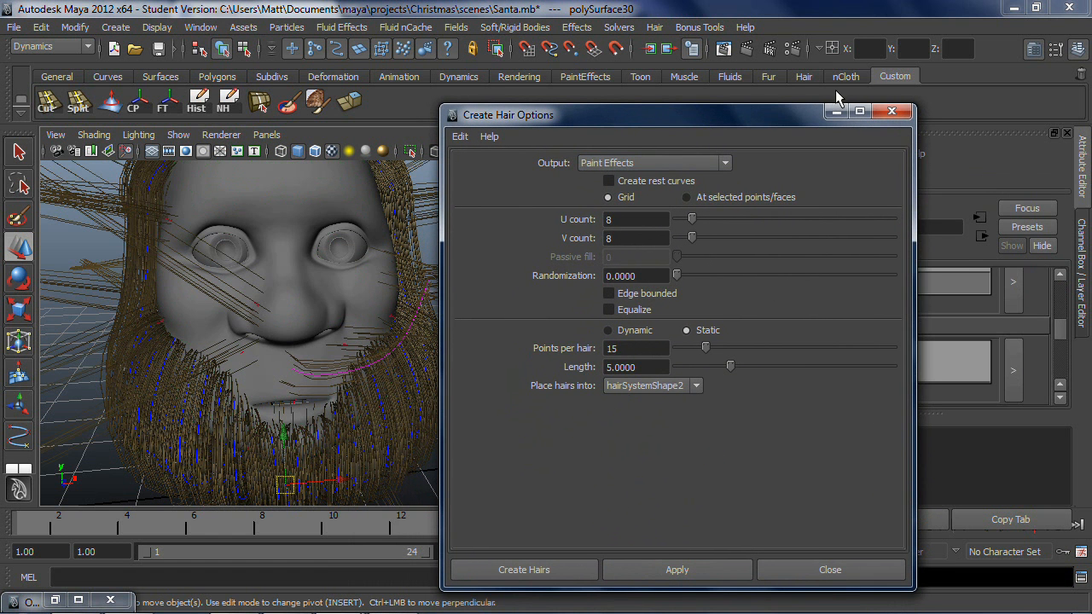
click(893, 114)
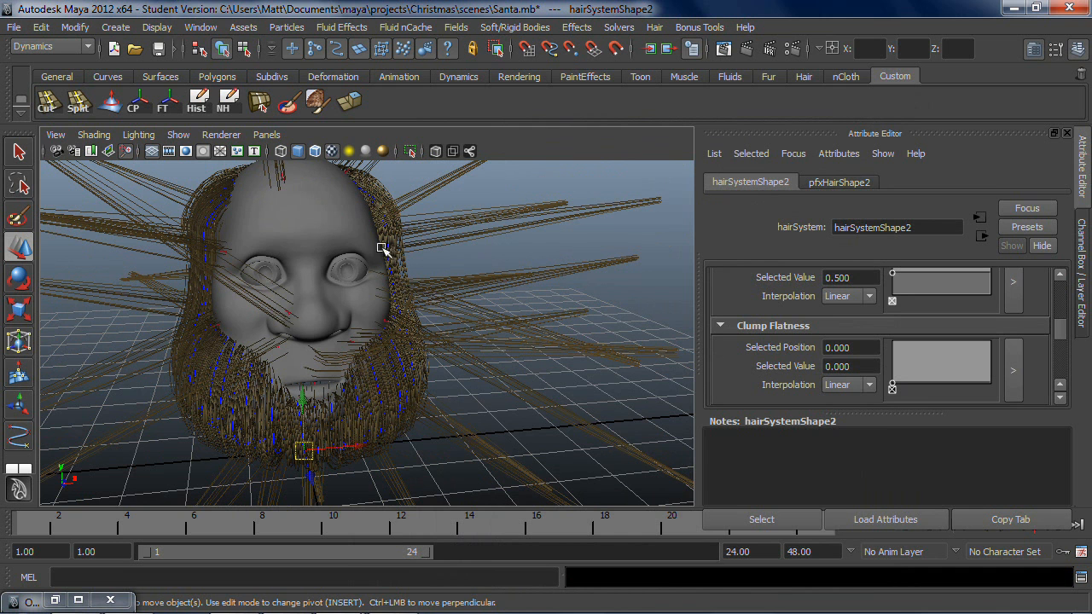
Step: Delete all polySurface30 follicles from hairSystem2Follicles, keeping only follicle63 that follows the moustache curve
click(54, 600)
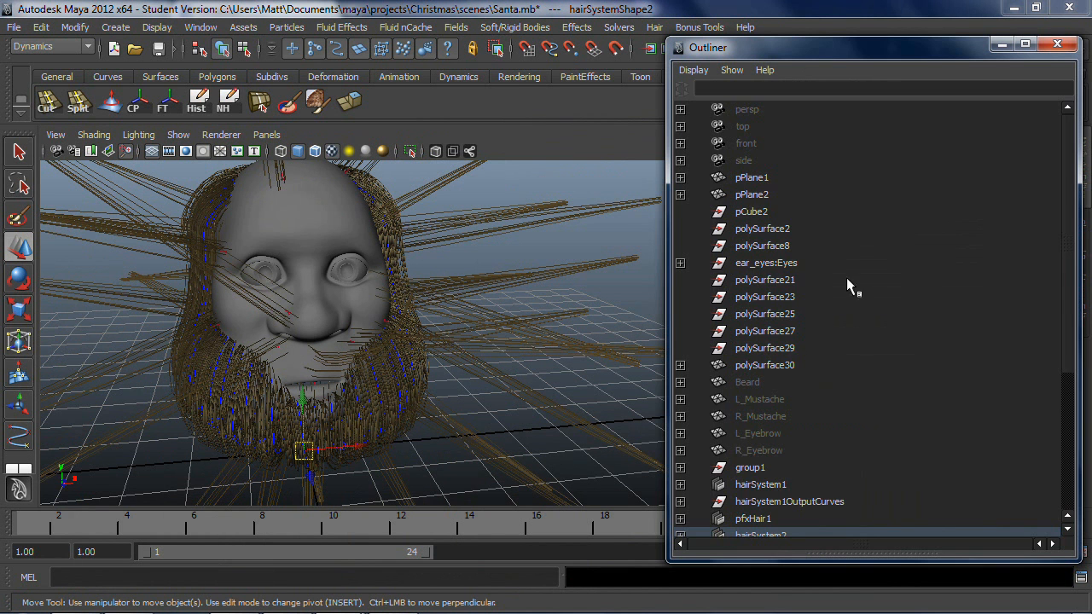
scroll(872, 412, down, 4)
click(758, 332)
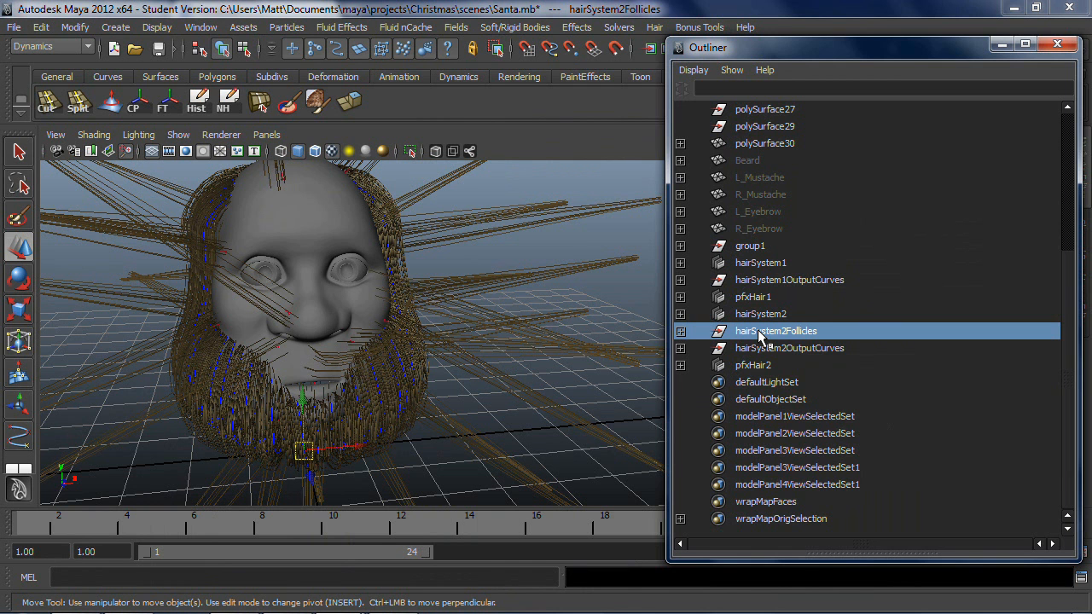
click(681, 331)
click(806, 367)
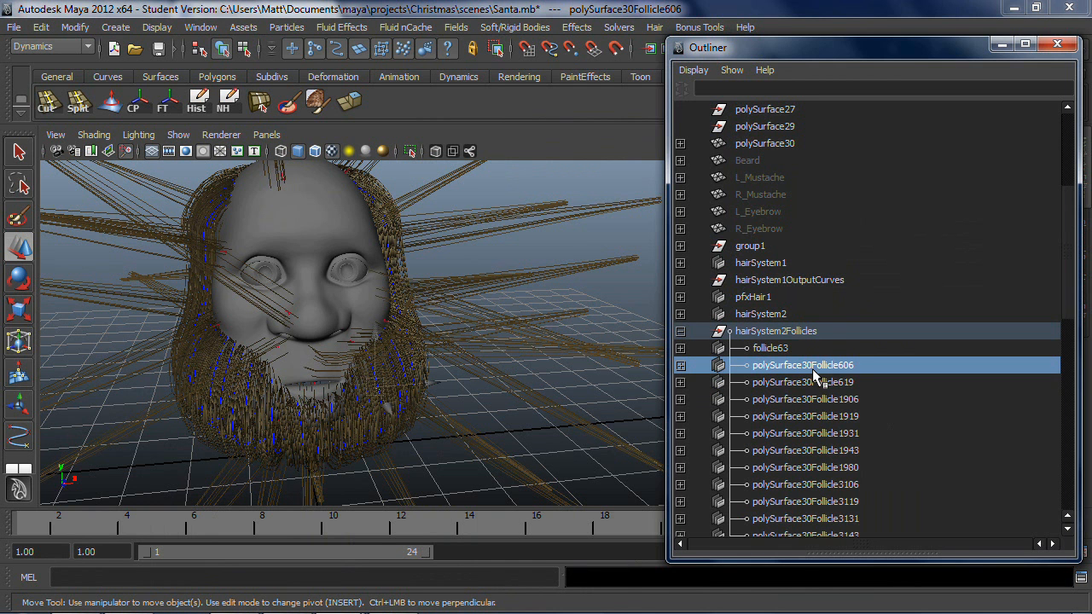
scroll(811, 382, down, 5)
shift+click(812, 381)
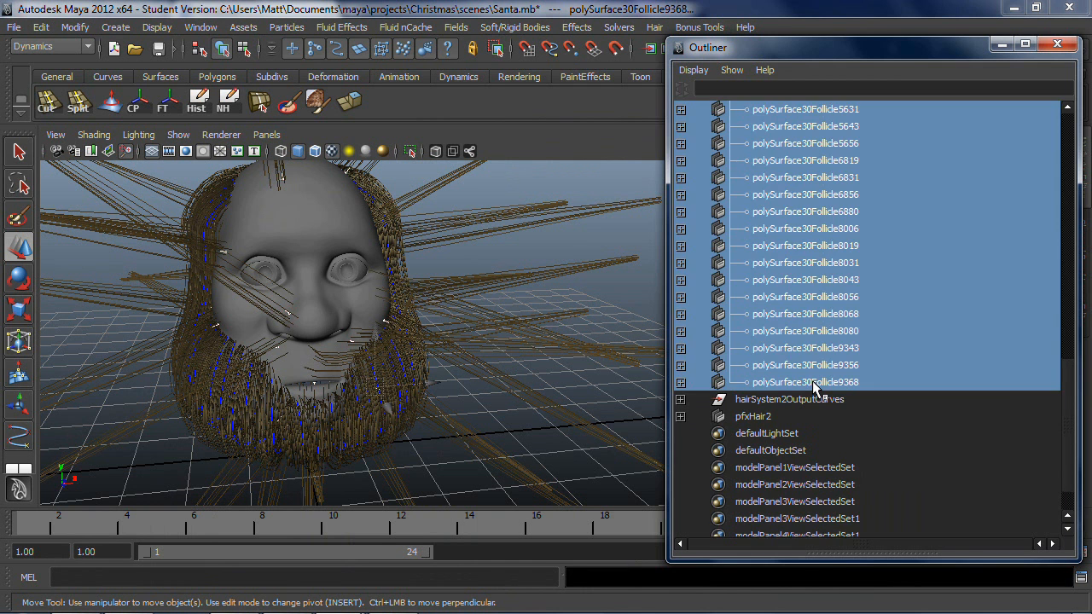
key(Delete)
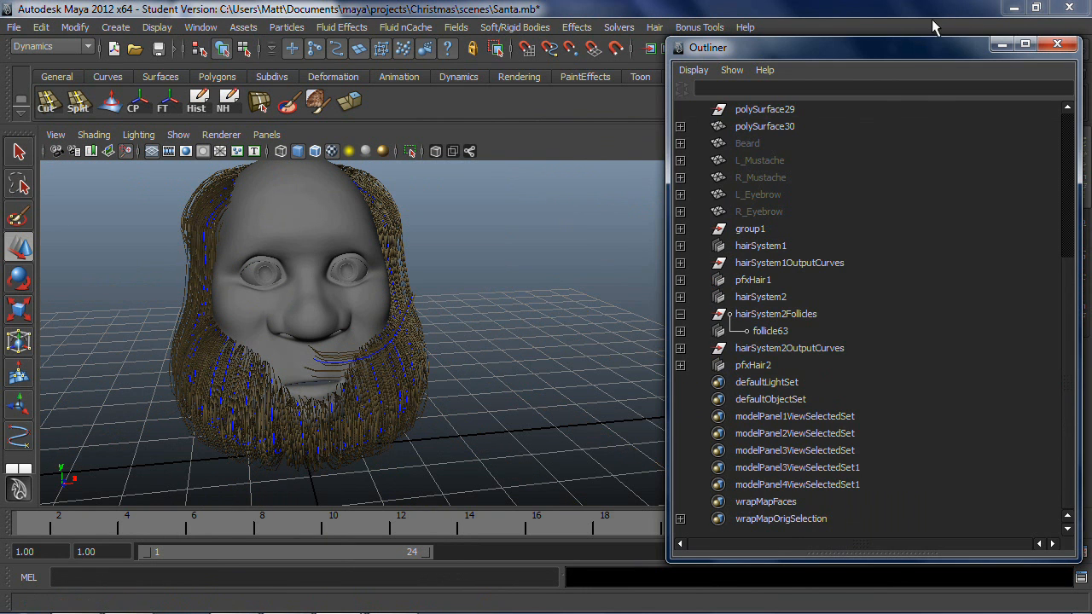
click(1002, 45)
Step: Select the moustache hair pfxHair2 and enable Draw As Mesh for it
scroll(287, 370, up, 5)
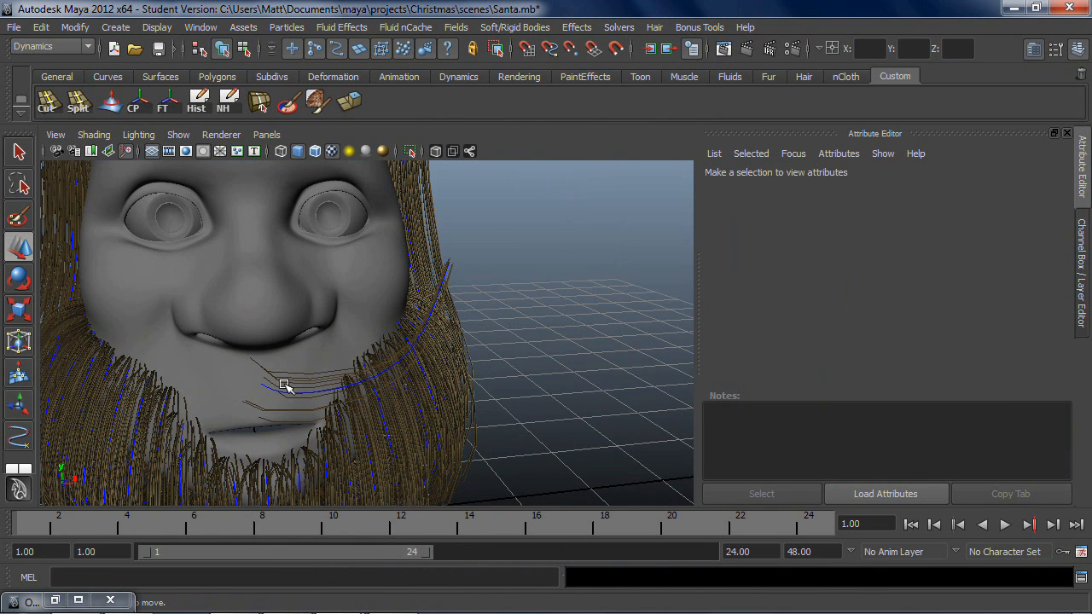
click(298, 371)
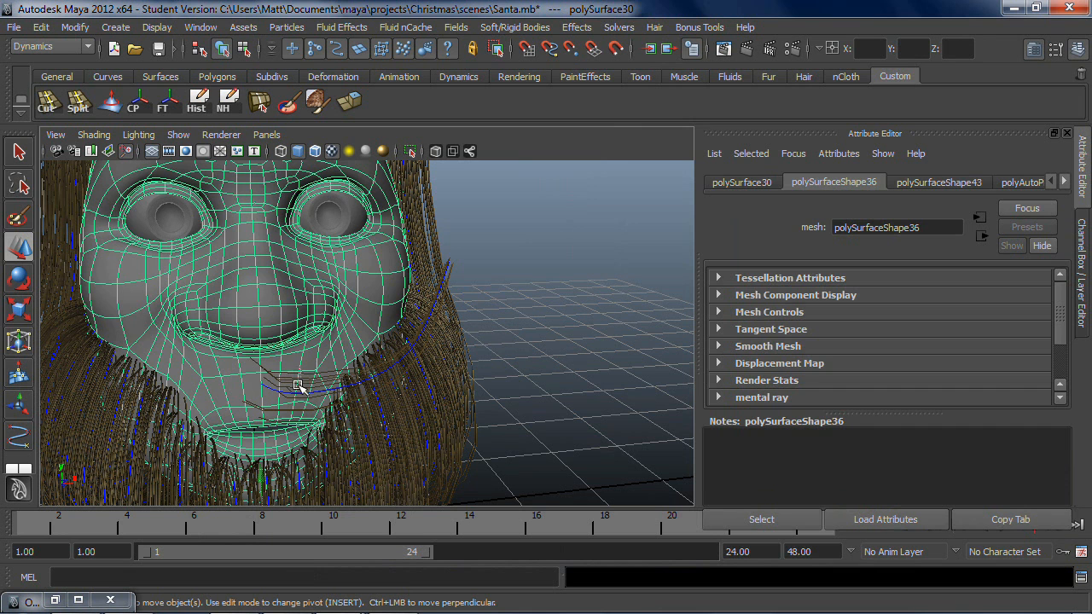
key(ctrl+z)
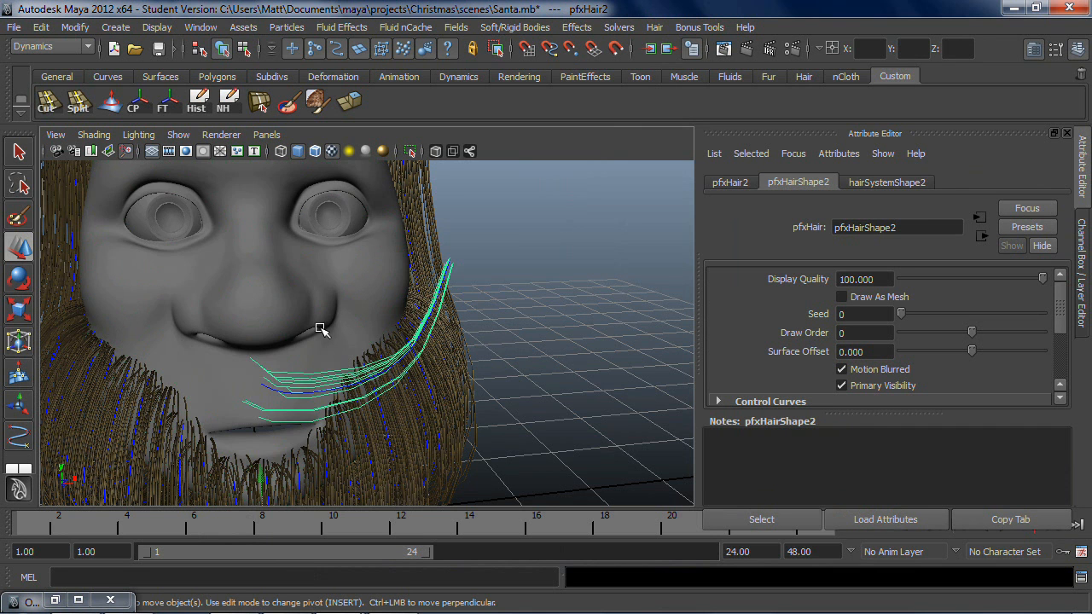
scroll(311, 332, down, 5)
key(q)
key(ctrl+s)
click(506, 322)
scroll(468, 331, up, 5)
alt+drag(469, 331, 479, 327)
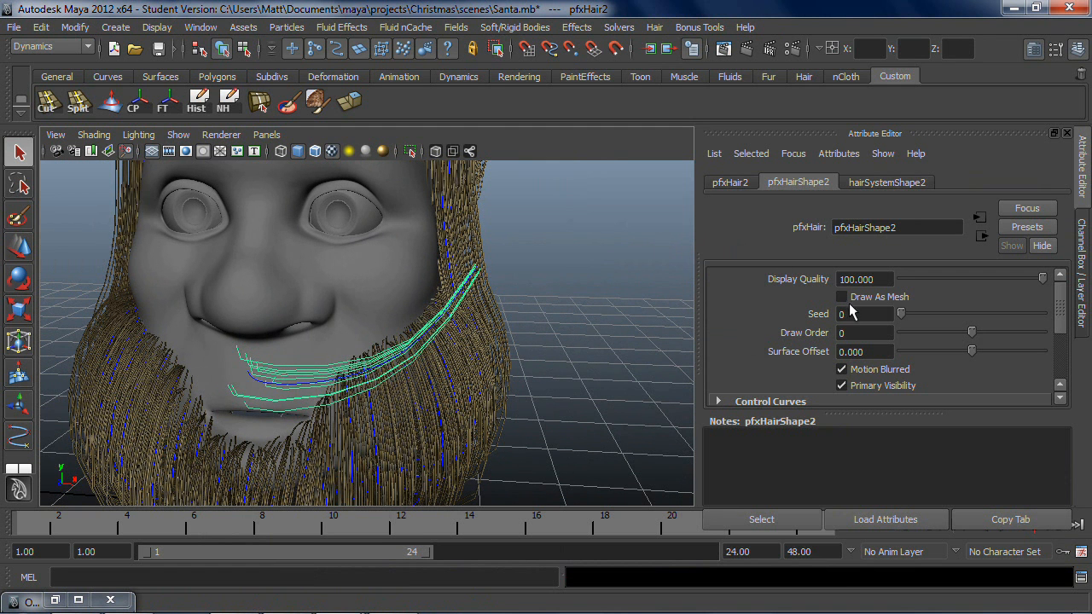
Step: Set Hairs Per Clump to 40 in hairSystemShape2
click(879, 182)
scroll(858, 303, up, 6)
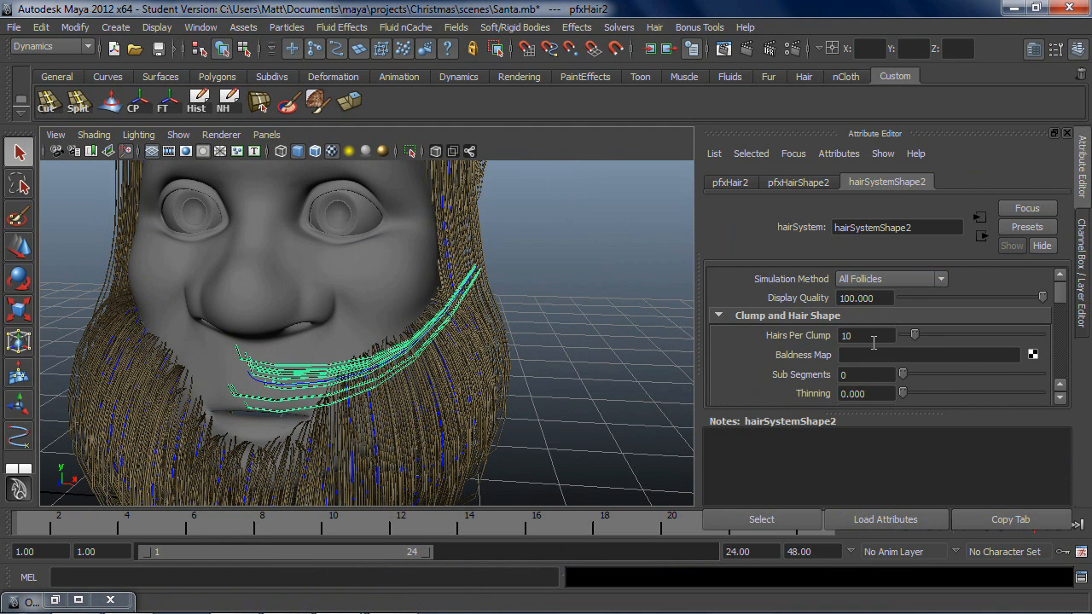
click(868, 339)
text(40)
key(Return)
scroll(860, 339, down, 3)
alt+drag(401, 356, 596, 330)
scroll(793, 324, up, 3)
scroll(805, 331, down, 3)
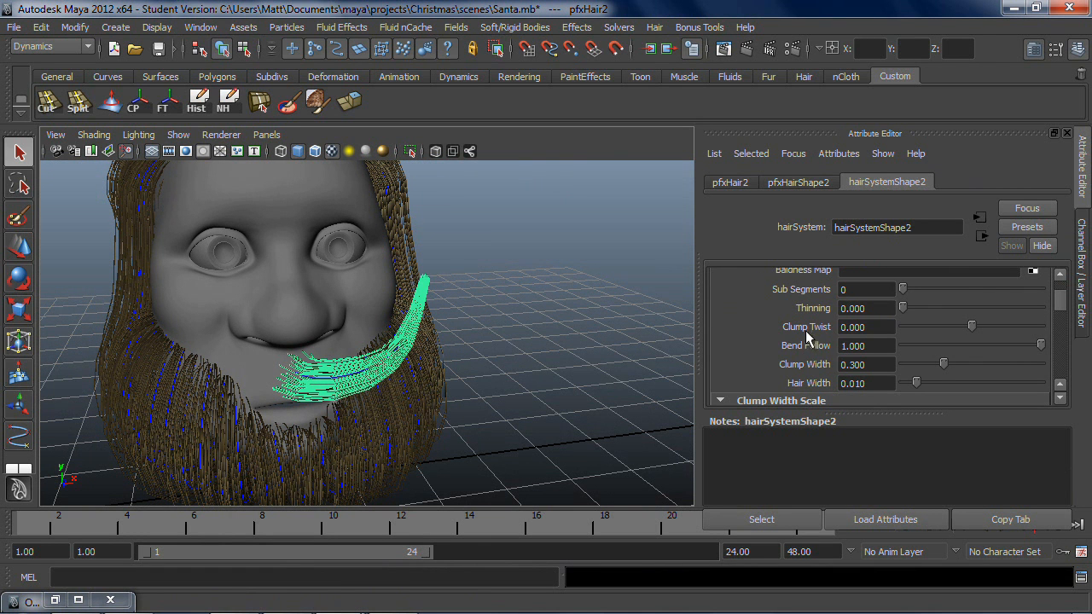
Step: Adjust the moustache's Clump Width to 0.296
scroll(843, 364, up, 3)
scroll(847, 364, down, 3)
drag(943, 365, 943, 369)
drag(936, 367, 941, 365)
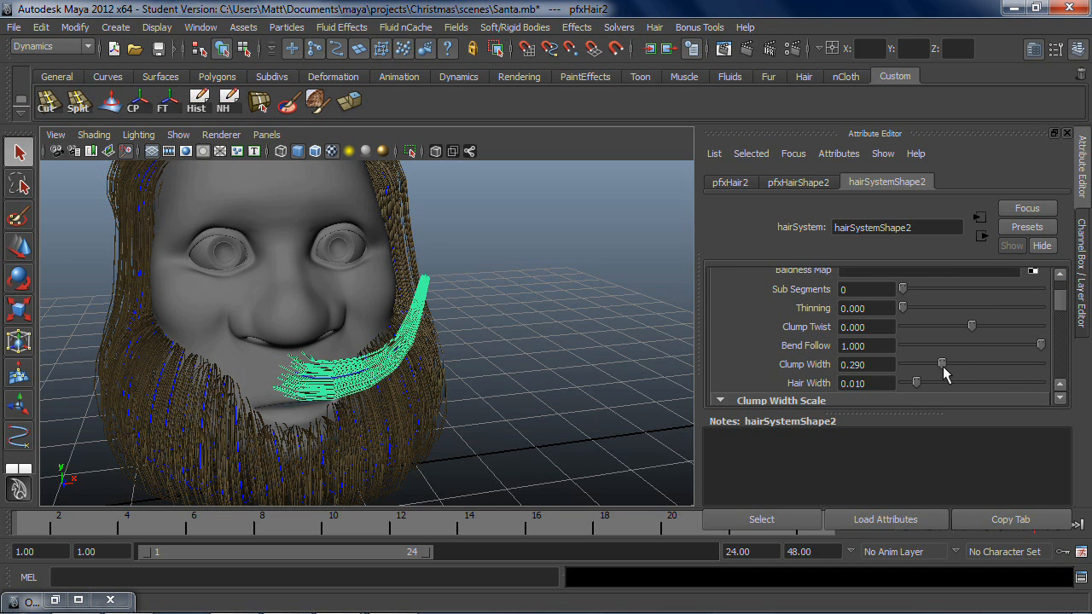
Step: Reshape the Clump Width Scale curve to start at 0, rise through an added early point, pass 0.700 at position 0.635, and taper at the tip
scroll(940, 365, down, 3)
drag(894, 331, 892, 387)
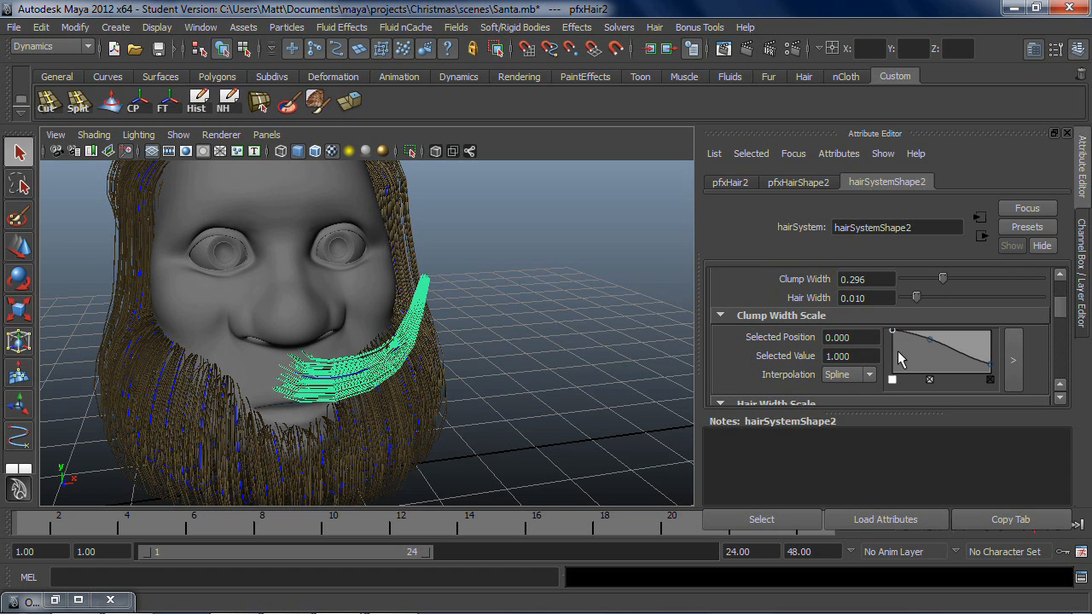
drag(891, 328, 866, 379)
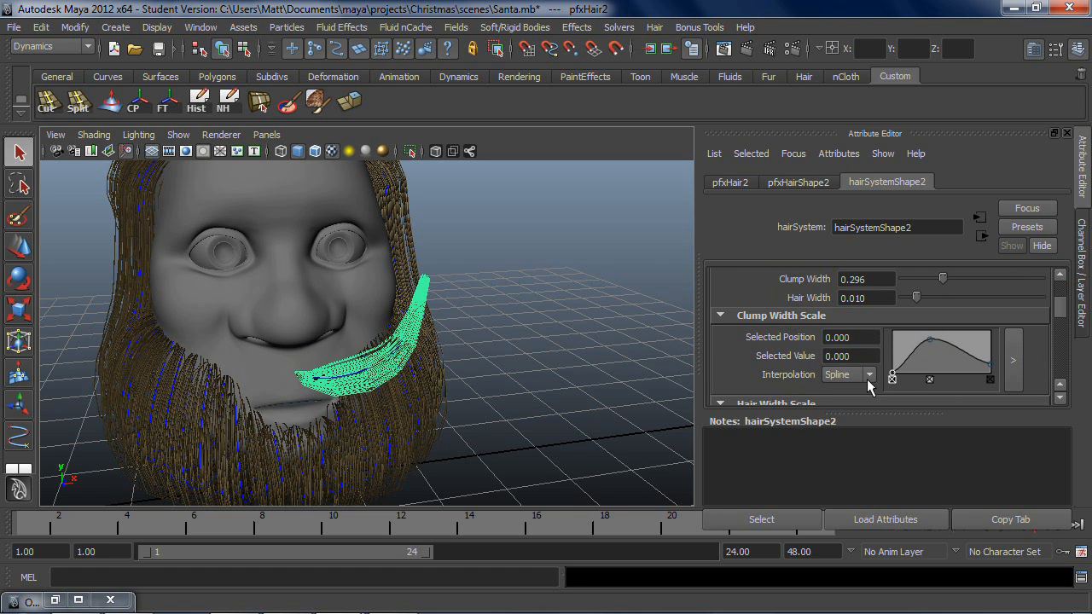
mouse_move(929, 339)
mouse_down()
mouse_move(910, 335)
mouse_move(956, 338)
mouse_move(903, 332)
mouse_move(934, 335)
mouse_up()
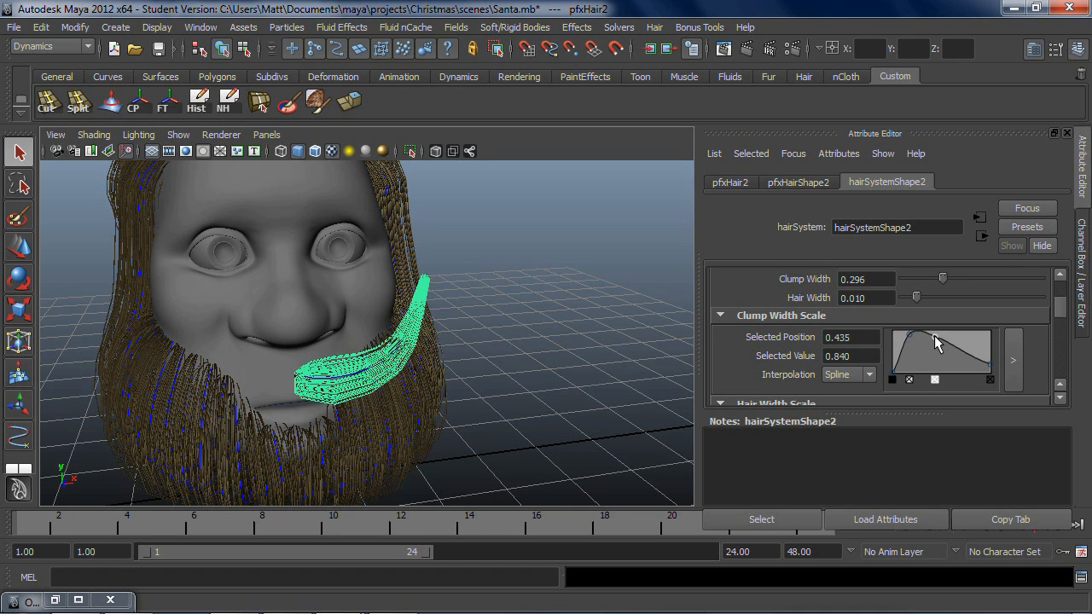
mouse_move(986, 365)
mouse_down()
mouse_move(995, 378)
mouse_move(991, 365)
mouse_move(979, 383)
mouse_move(987, 371)
mouse_move(991, 380)
mouse_up()
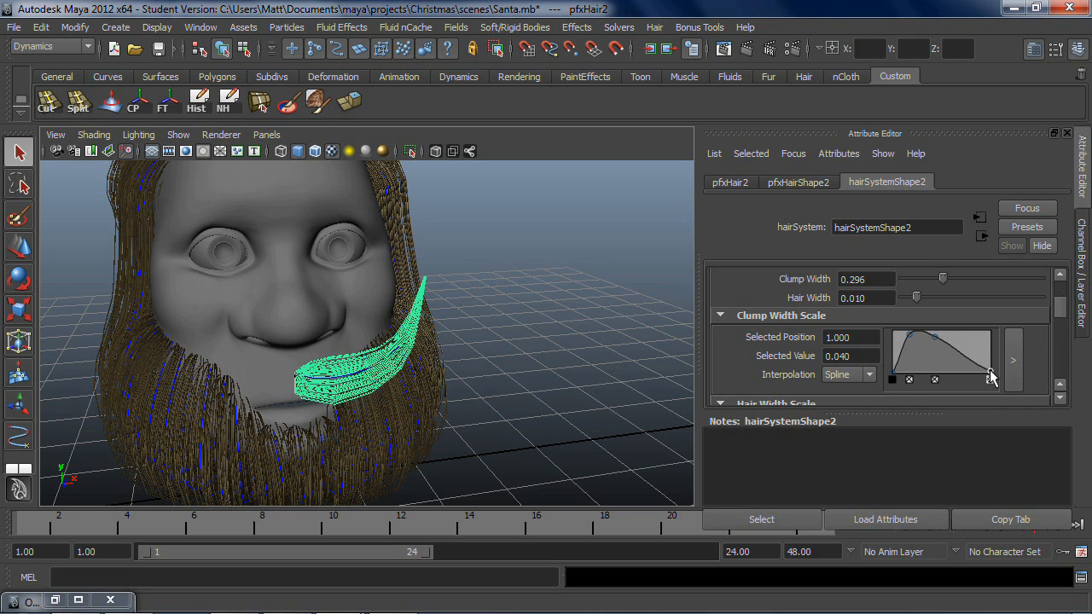
click(951, 342)
Step: Reselect the moustache hair pfxHair2 and set its Hair Width to 0.015
click(589, 264)
alt+drag(589, 264, 413, 275)
click(297, 373)
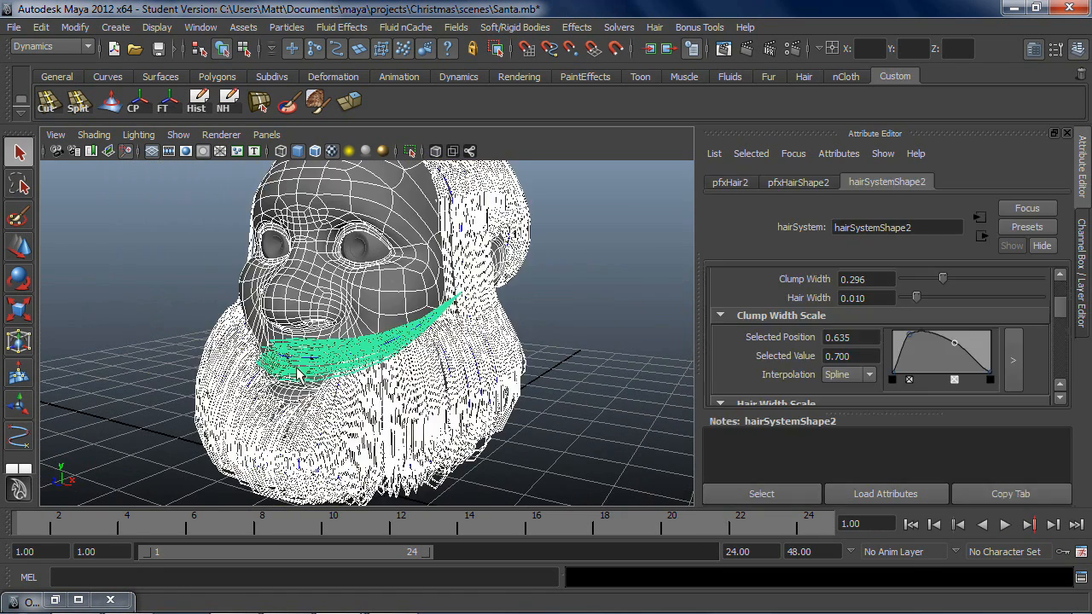
click(312, 365)
alt+drag(312, 365, 520, 303)
click(519, 294)
click(410, 330)
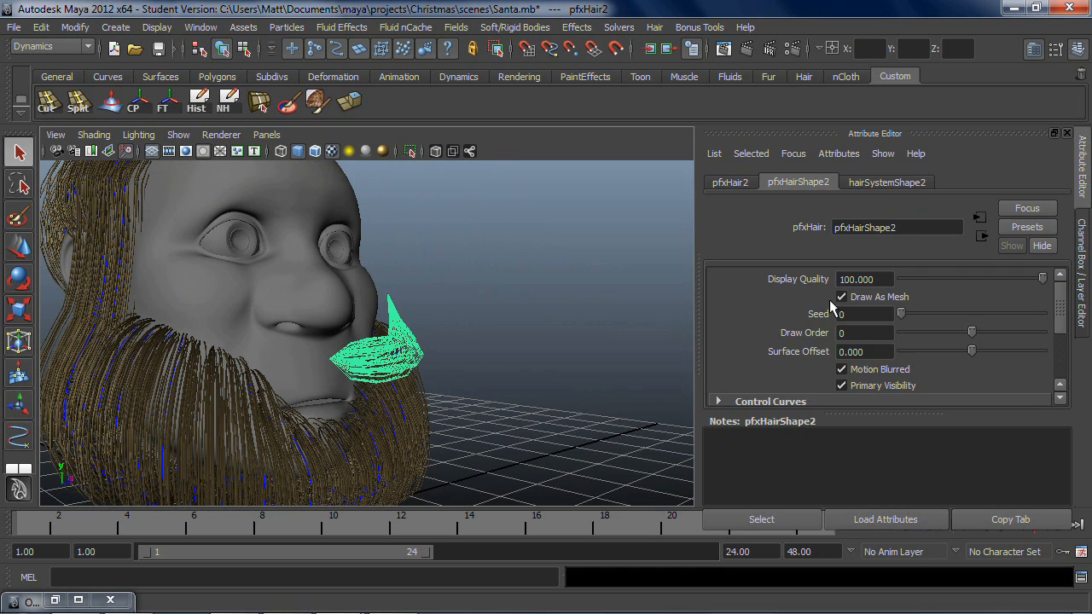
click(884, 184)
scroll(868, 336, down, 4)
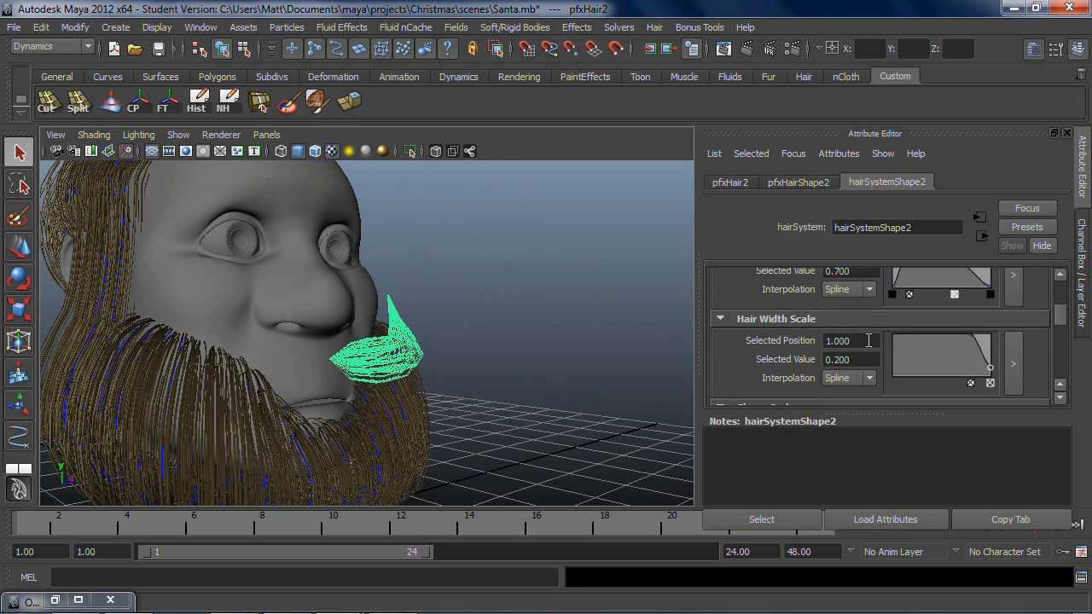
scroll(878, 320, up, 8)
scroll(883, 324, down, 2)
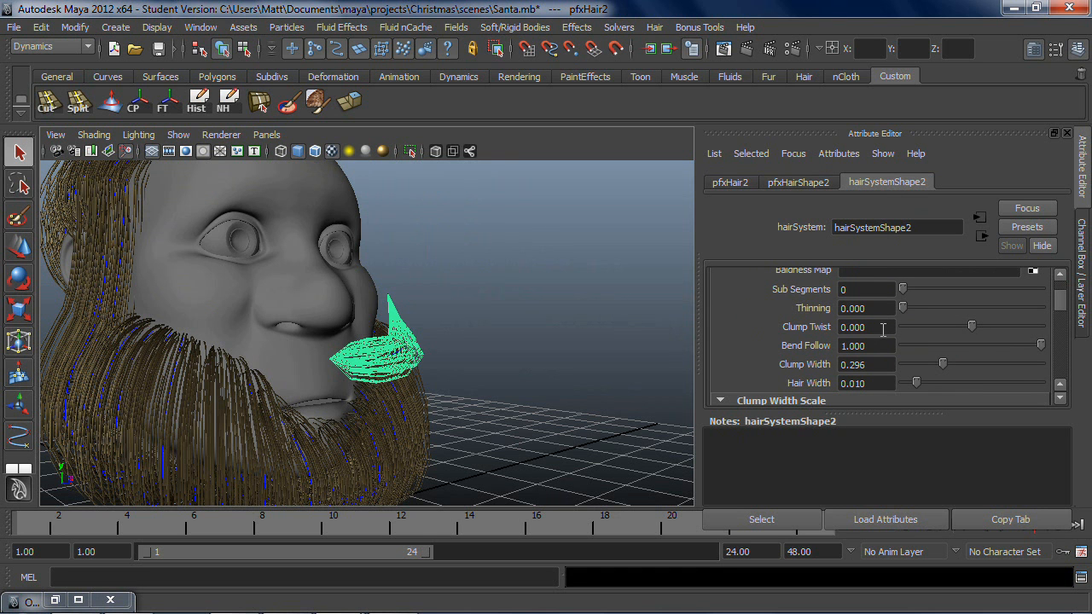
click(876, 381)
text(.015)
key(Return)
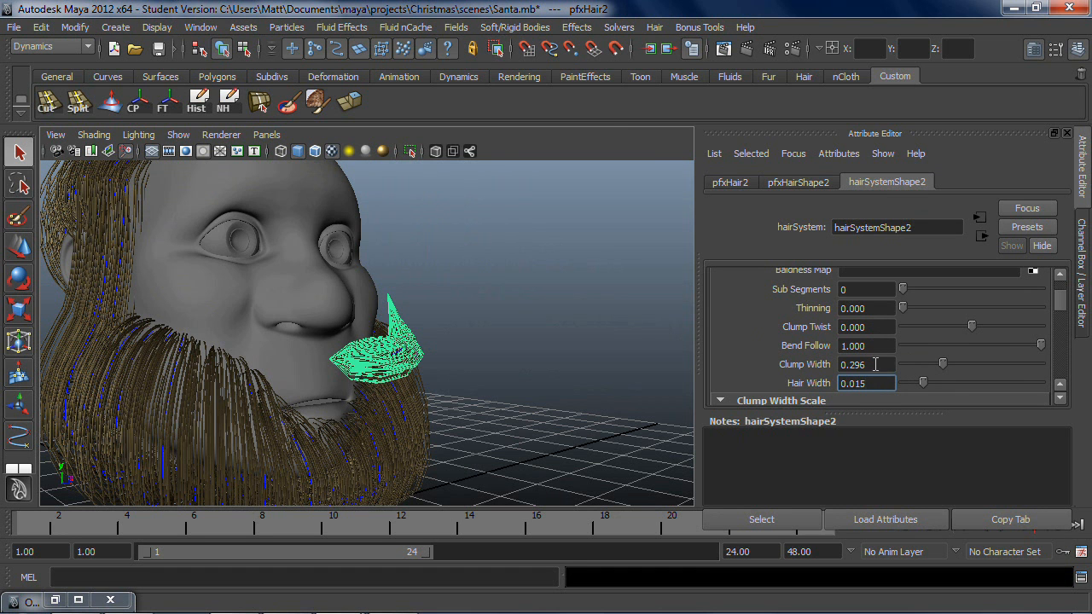
Step: Set Sub Segments to 1 in hairSystemShape2
scroll(875, 328, up, 3)
click(845, 374)
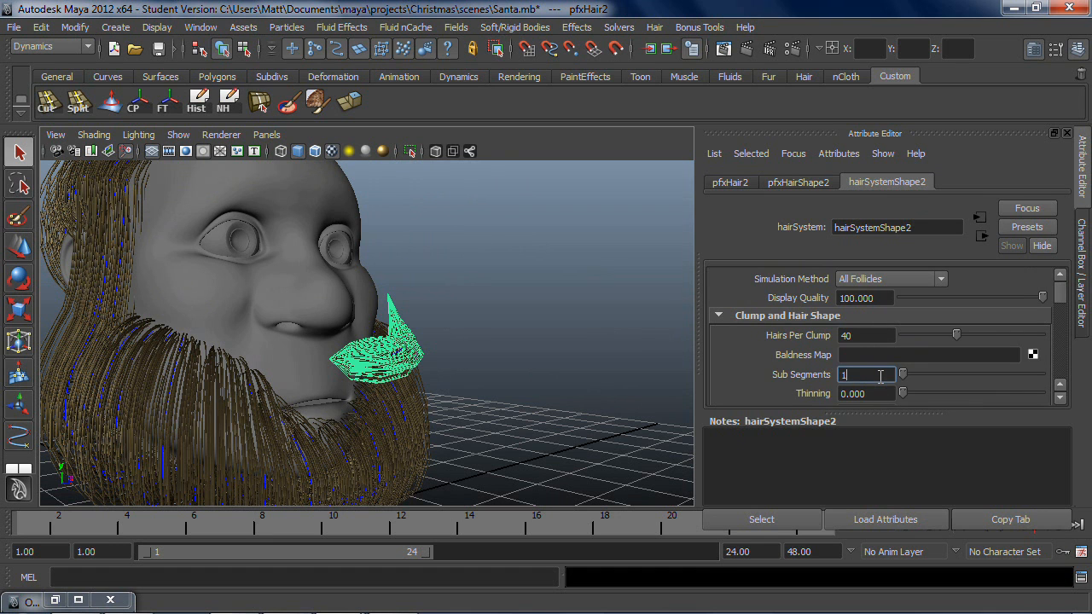
text(1)
key(Tab)
Step: Deselect the moustache hair and render the whole head in the perspective view to examine the moustache
click(652, 340)
scroll(649, 340, down, 5)
alt+drag(639, 342, 573, 341)
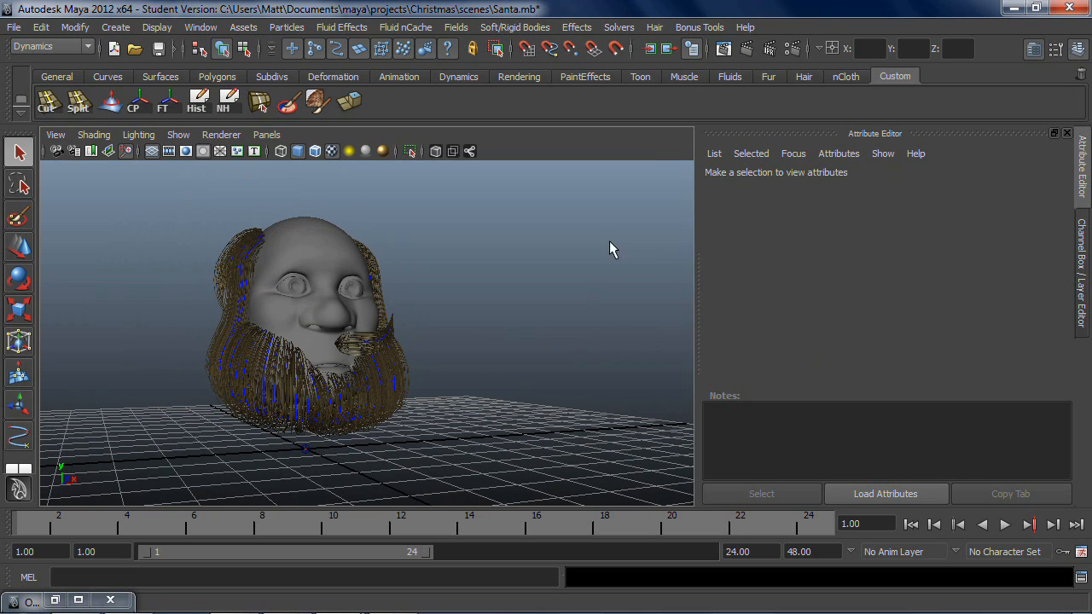
click(755, 49)
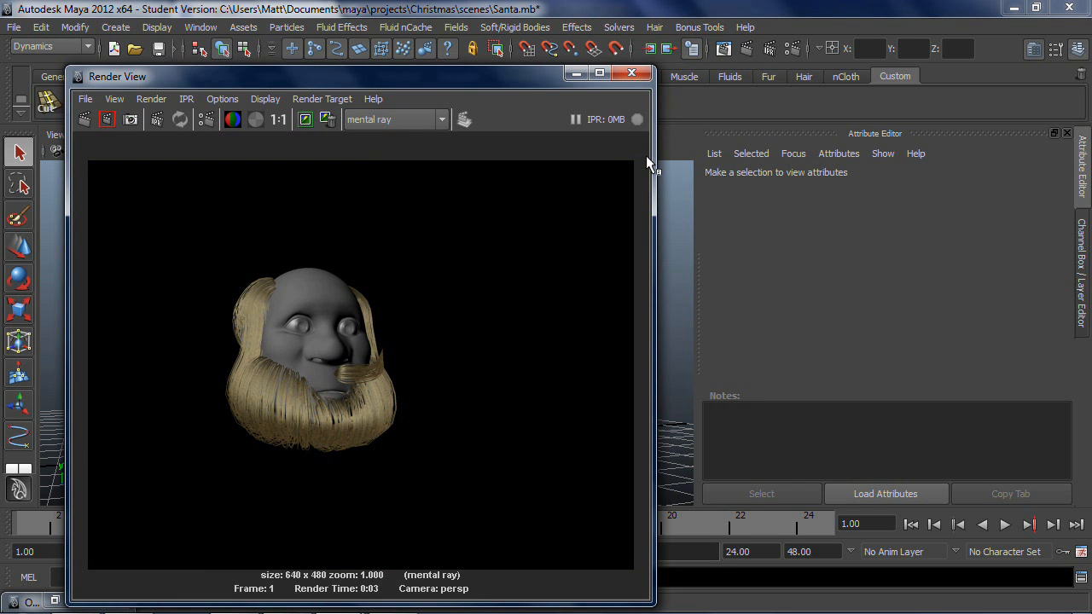
click(632, 73)
alt+drag(470, 397, 414, 407)
Step: Undo all moustache hair edits, the second hair system and the mesh hiding, back to curve129 over the left moustache mesh
key(ctrl+z)
key(ctrl+z)
key(ctrl+z)
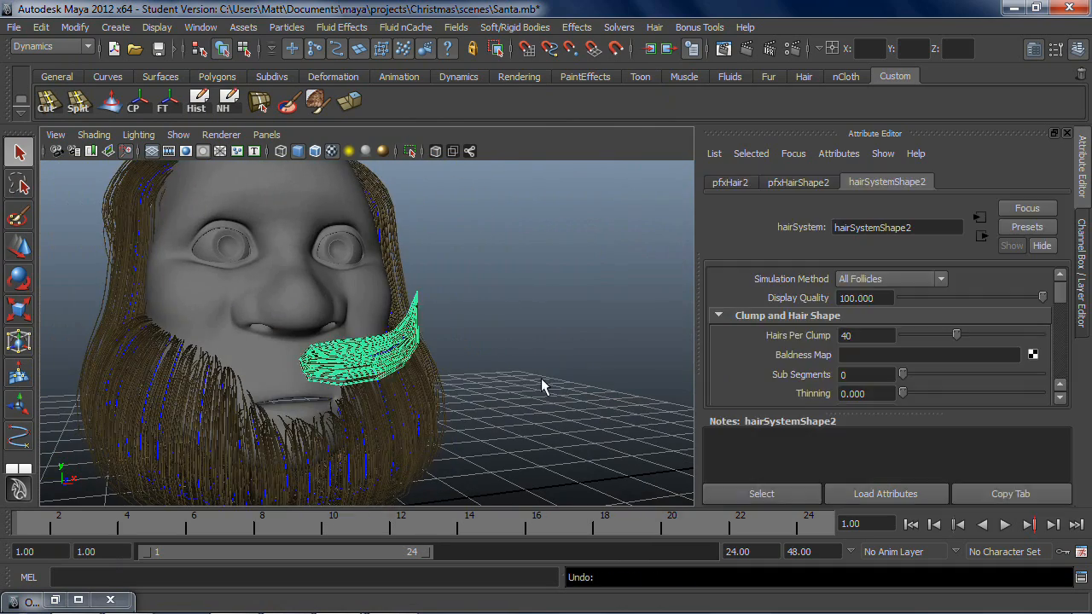
key(ctrl+z)
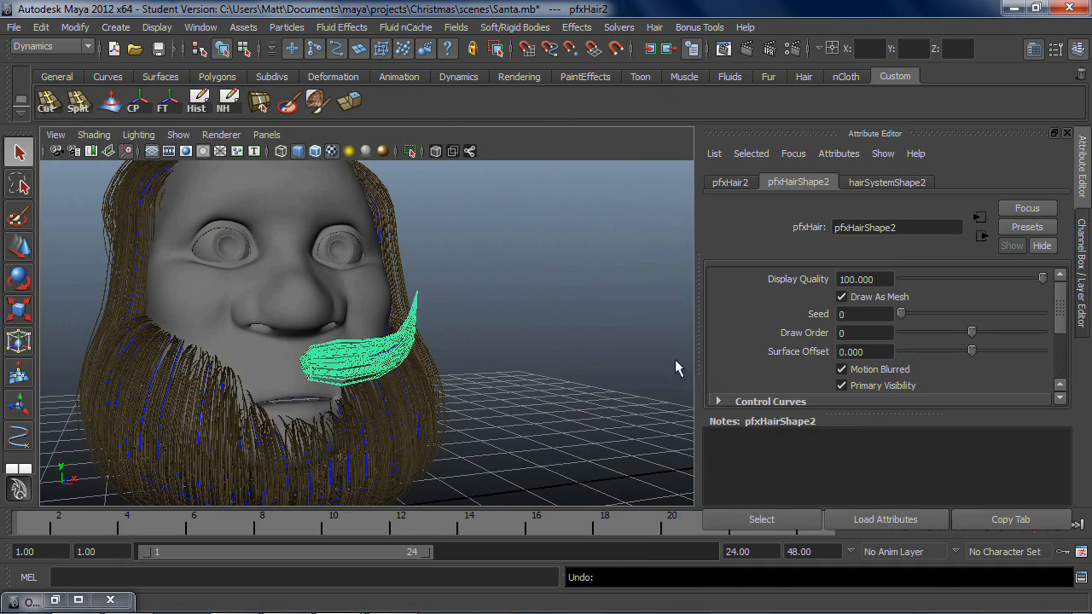
key(ctrl+z)
key(ctrl+z)
key(ctrl+z)
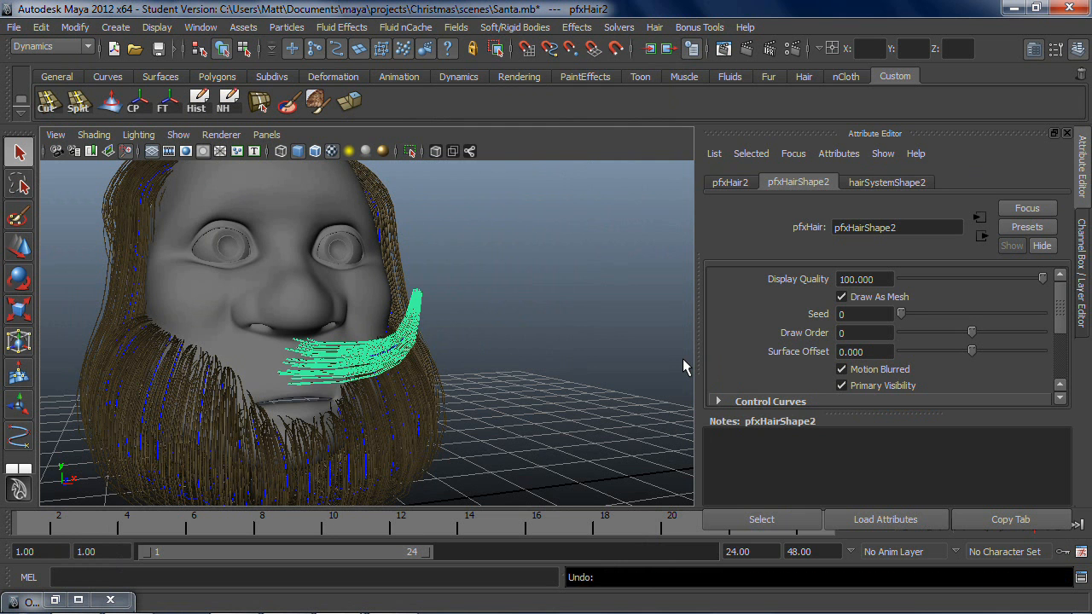
key(ctrl+z)
key(ctrl+z)
key(ctrl+z)
key(ctrl+z)
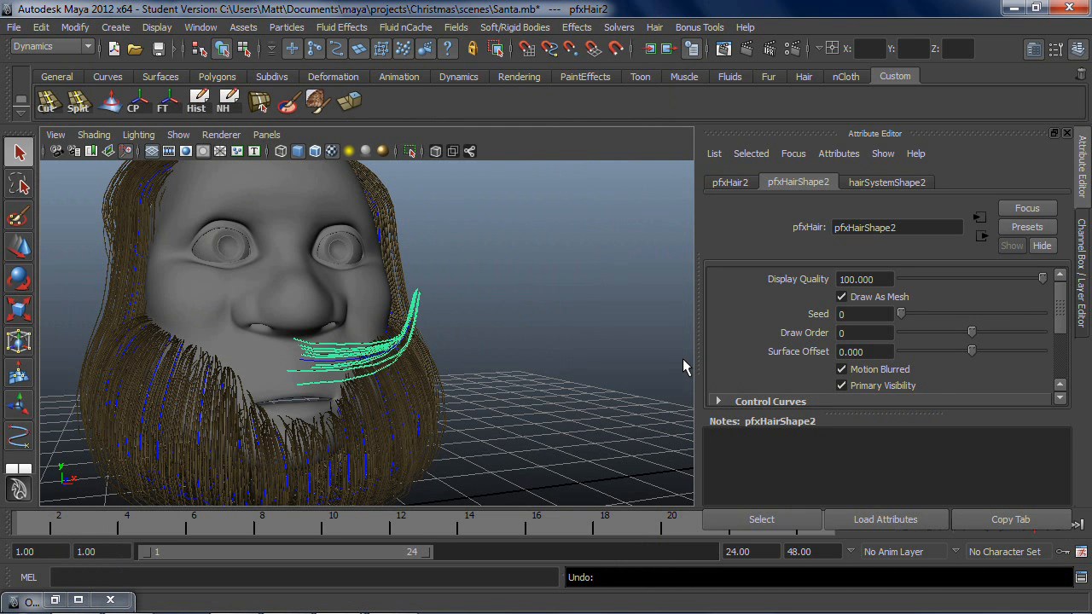
key(ctrl+z)
key(ctrl+z)
key(ctrl+z)
key(ctrl+z)
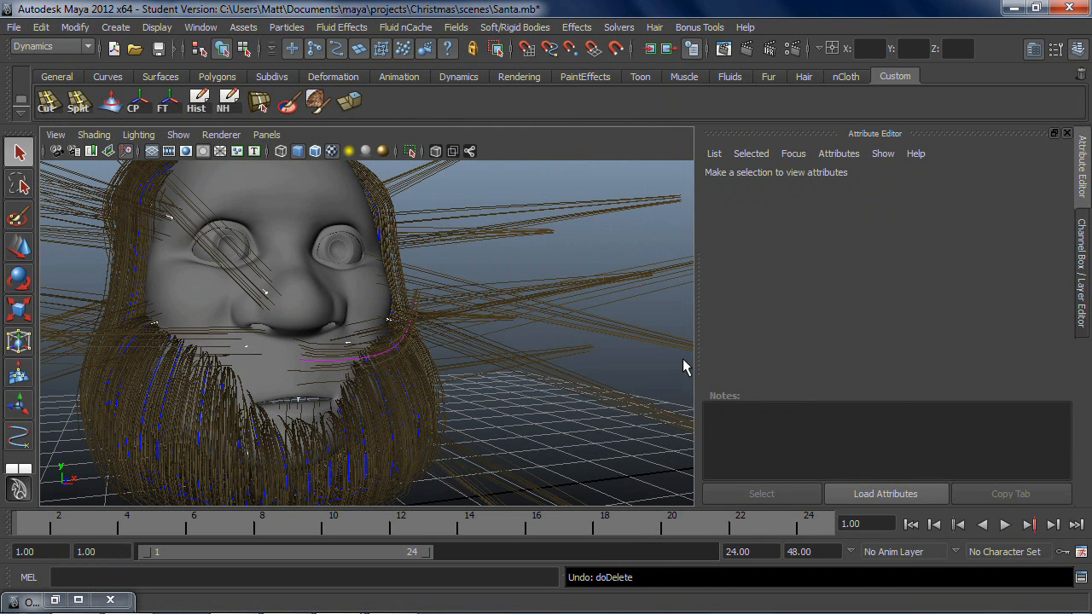
key(ctrl+z)
key(ctrl+z)
key(ctrl+z)
key(ctrl+z)
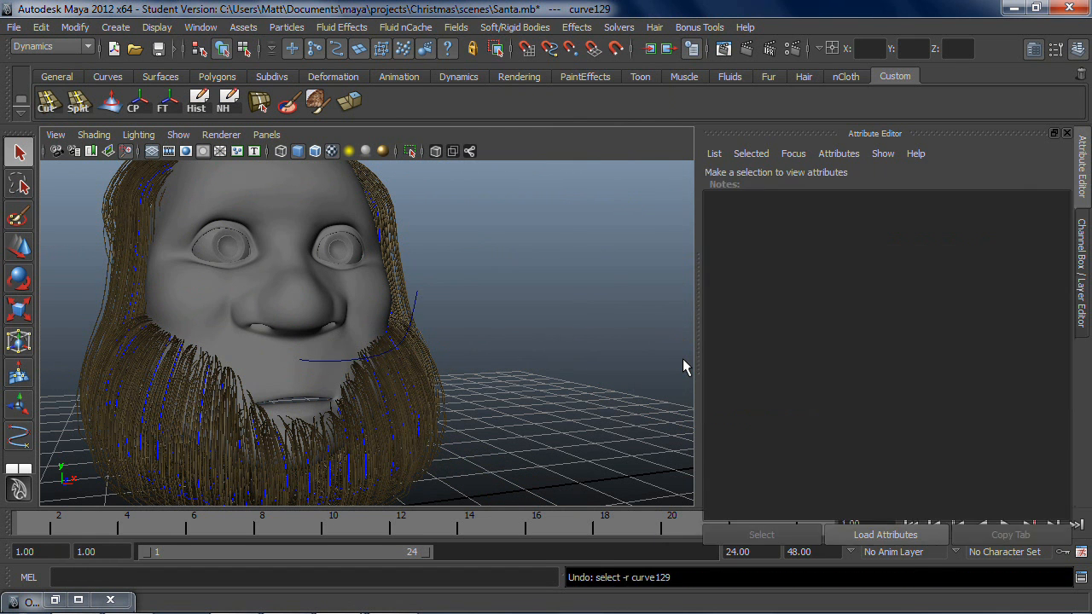
key(ctrl+z)
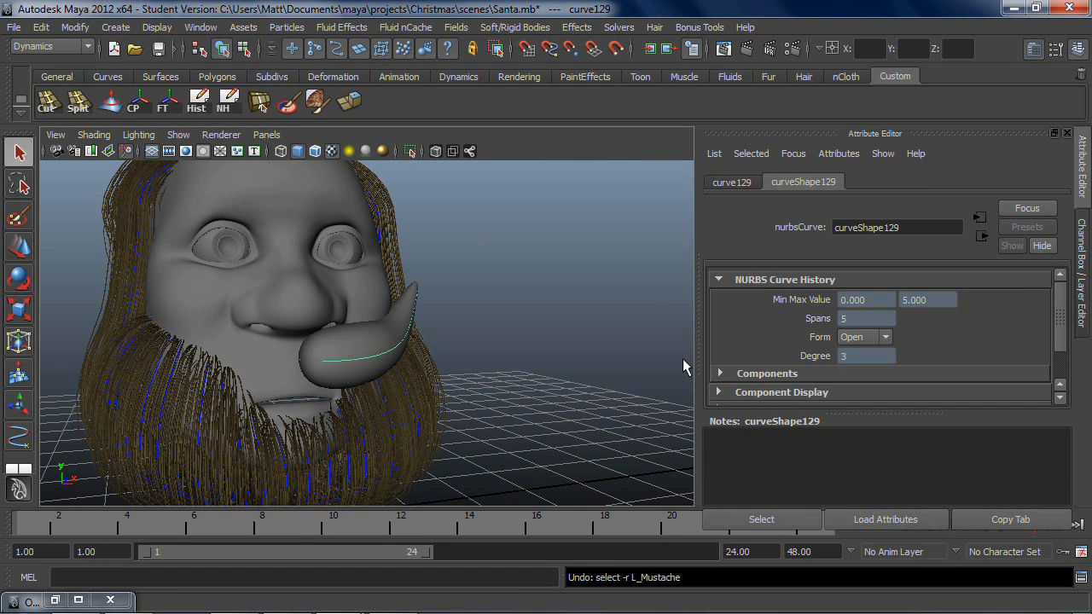
Step: Remove the moustache curve and the left moustache mesh from the face
click(682, 367)
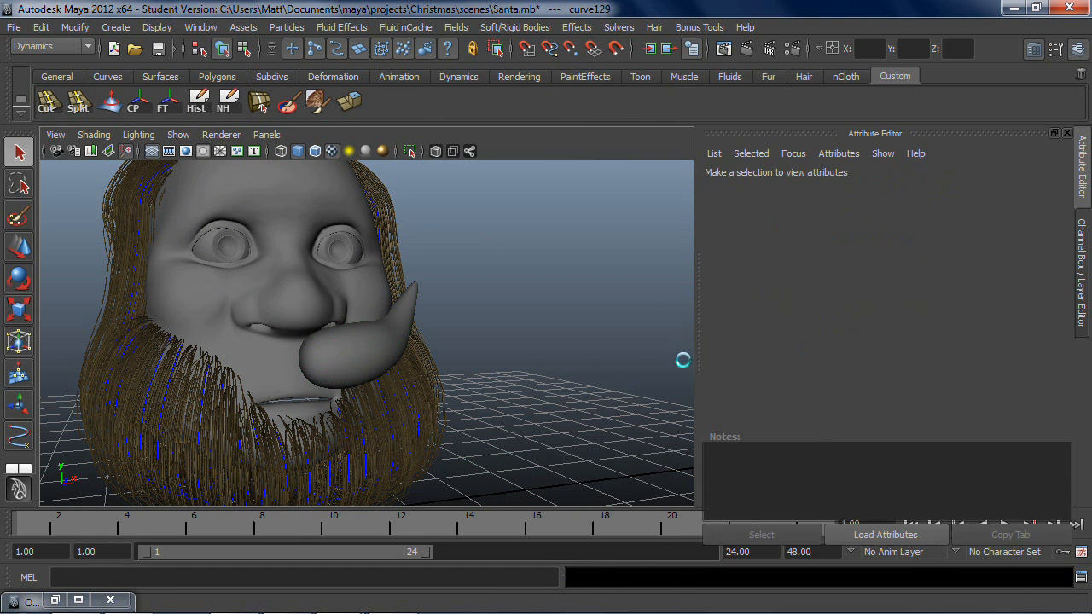
click(380, 346)
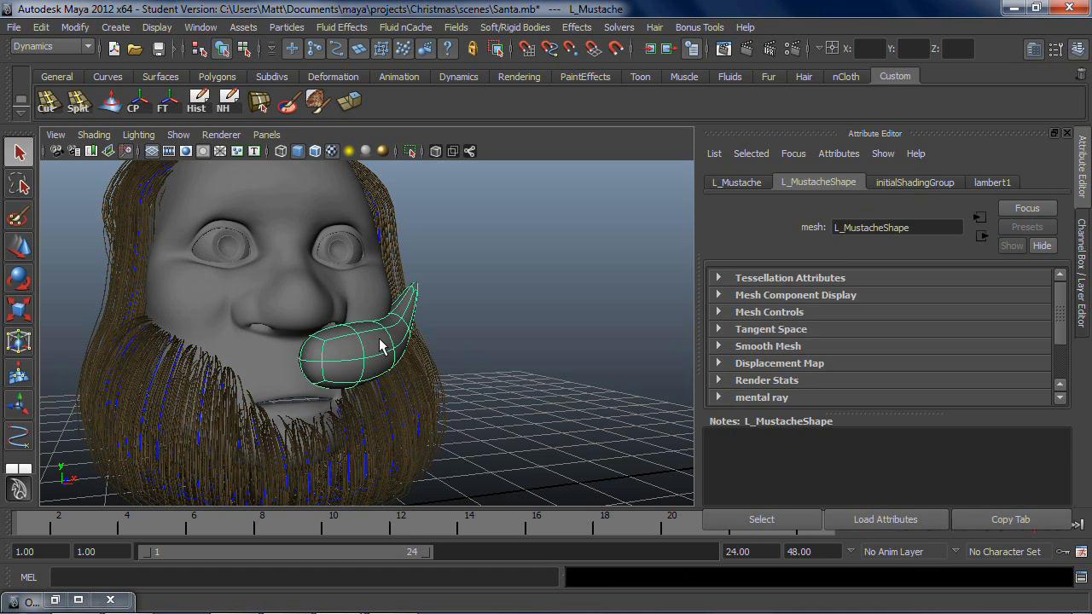
key(Delete)
Step: Change the Hair Color of the beard and head hair in hairSystemShape1 to a desaturated light grey
alt+drag(415, 341, 468, 320)
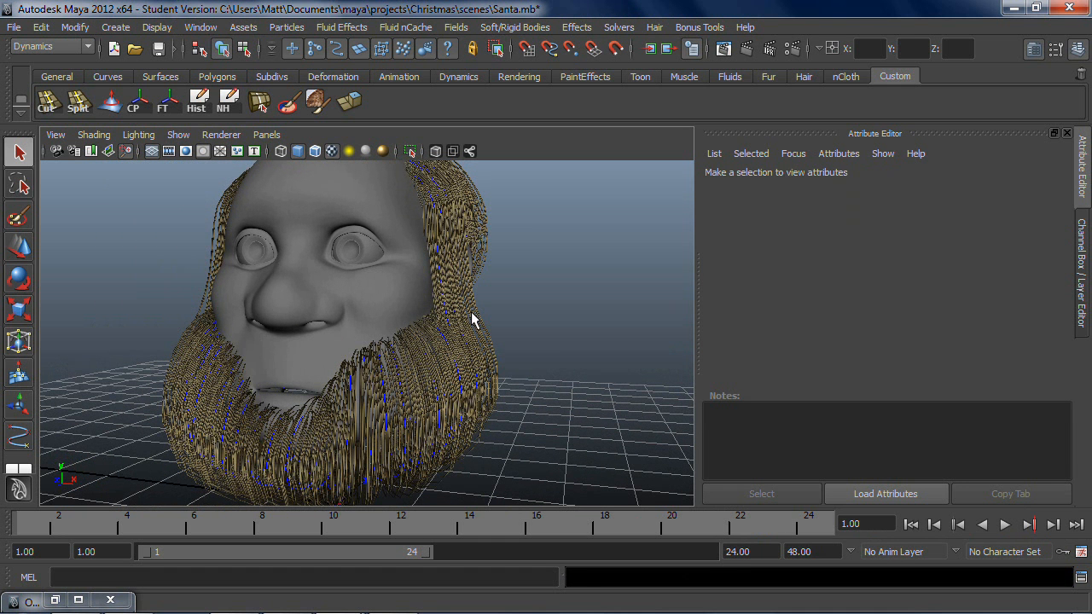
click(487, 318)
alt+drag(487, 324, 475, 316)
click(858, 183)
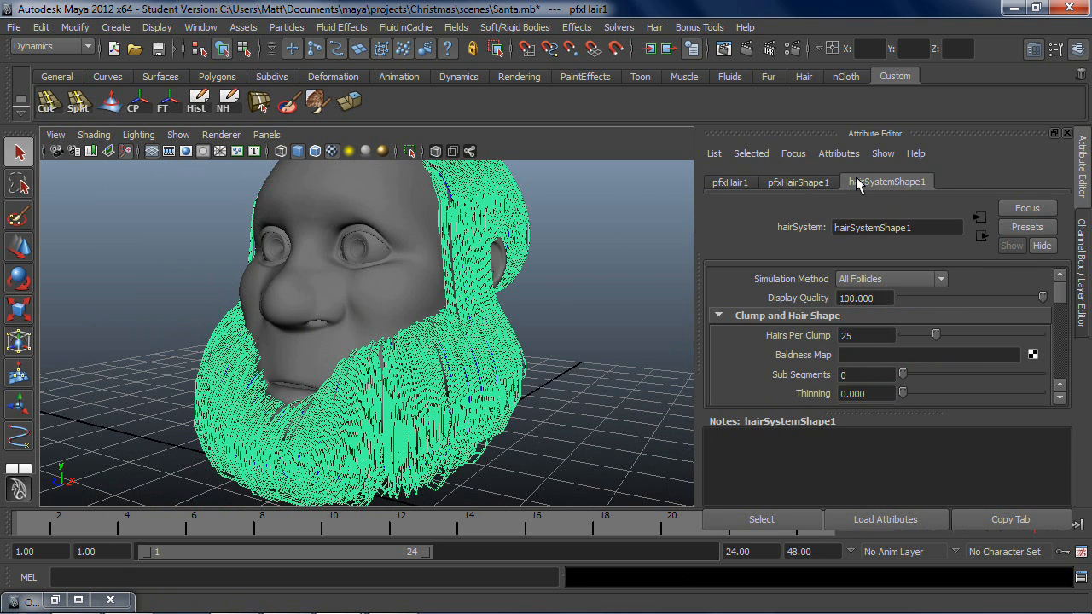
scroll(819, 341, down, 4)
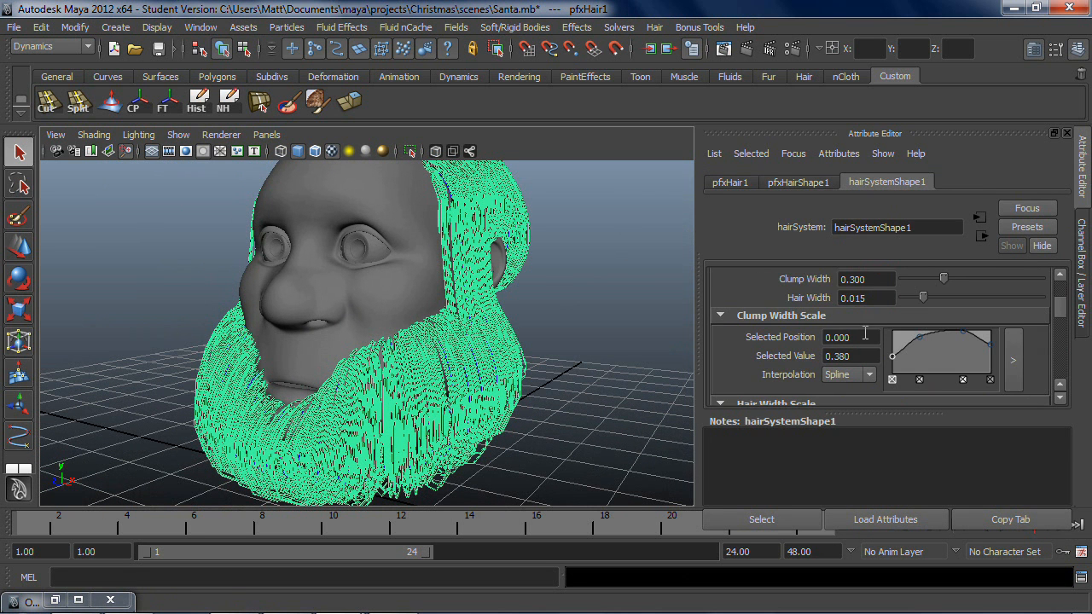
scroll(857, 355, down, 8)
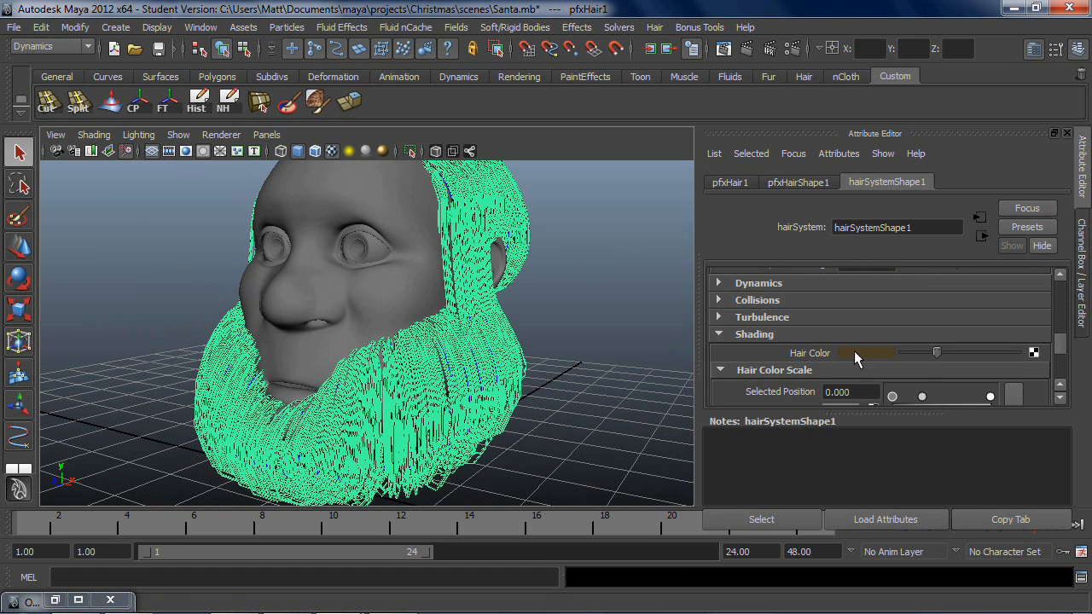
drag(929, 351, 1090, 359)
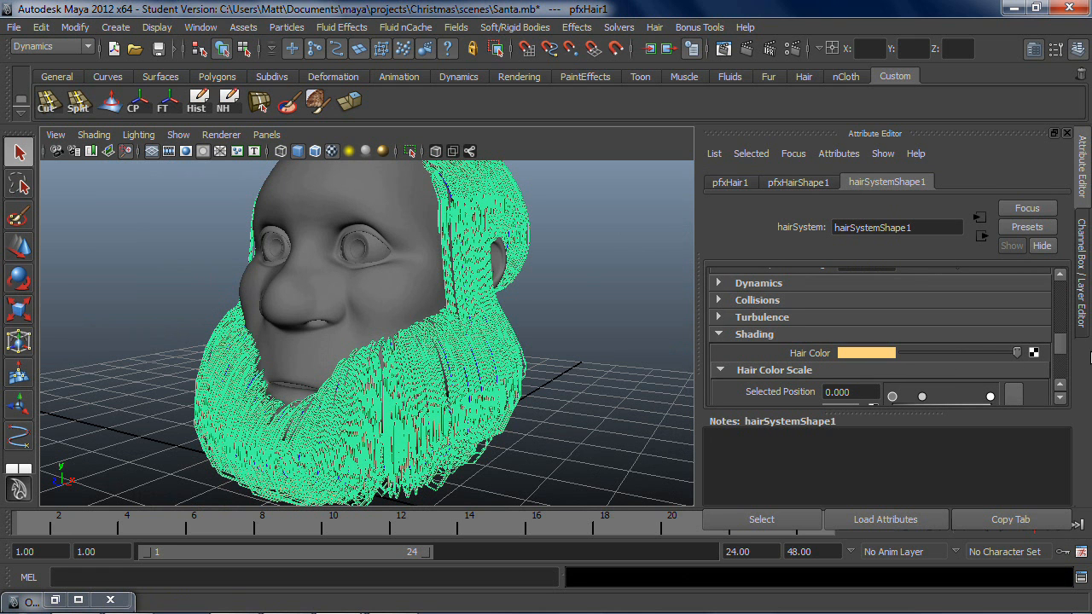
click(882, 353)
drag(1002, 341, 977, 384)
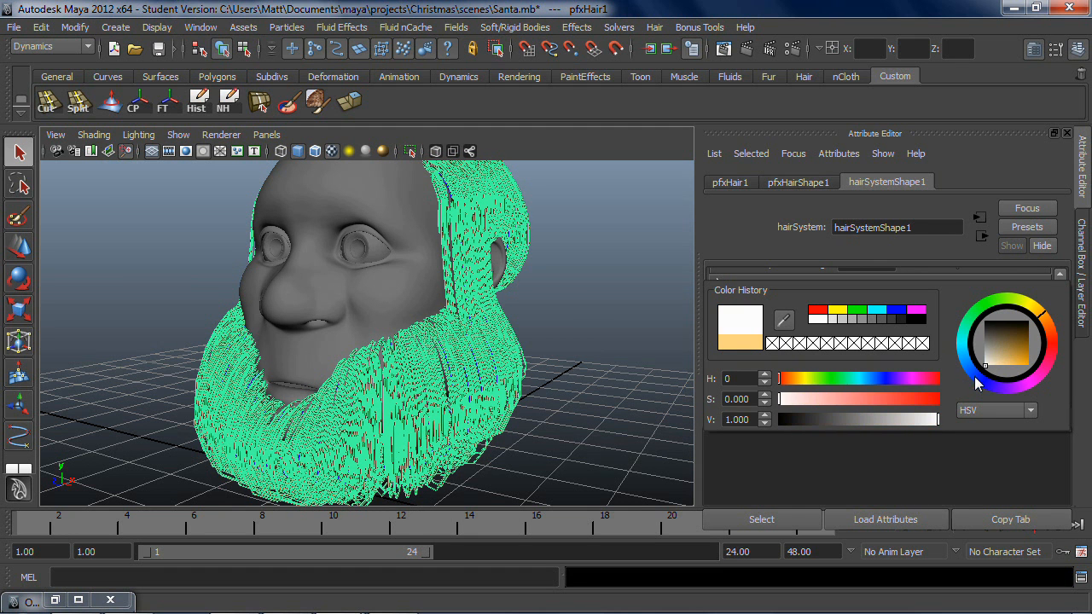
drag(987, 342, 980, 353)
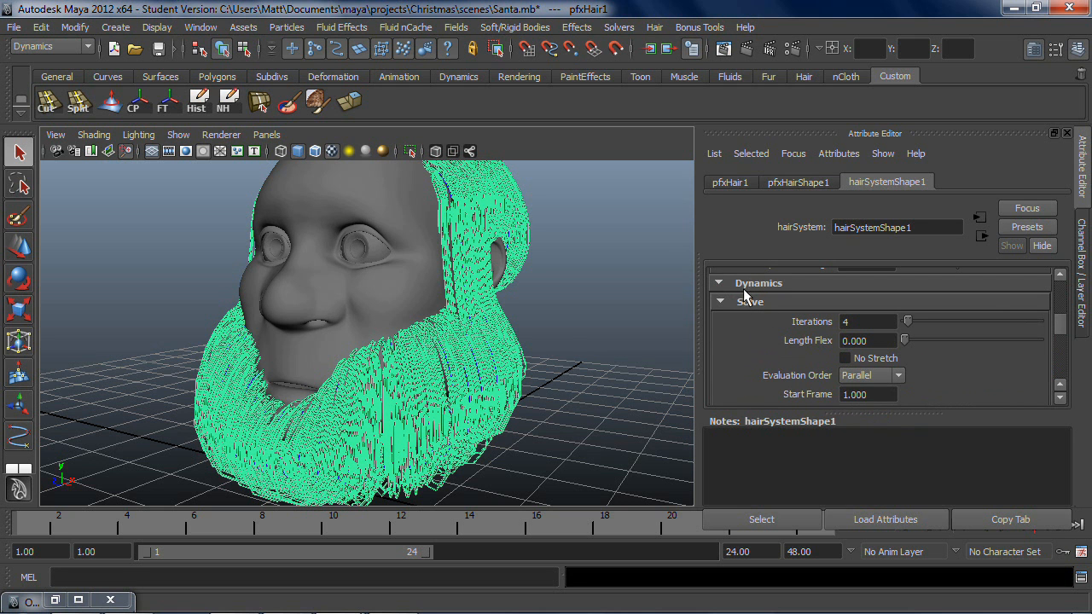
Step: Deselect the hair and render the whole head in the perspective view to examine the new hair colour
click(565, 338)
alt+drag(589, 324, 600, 226)
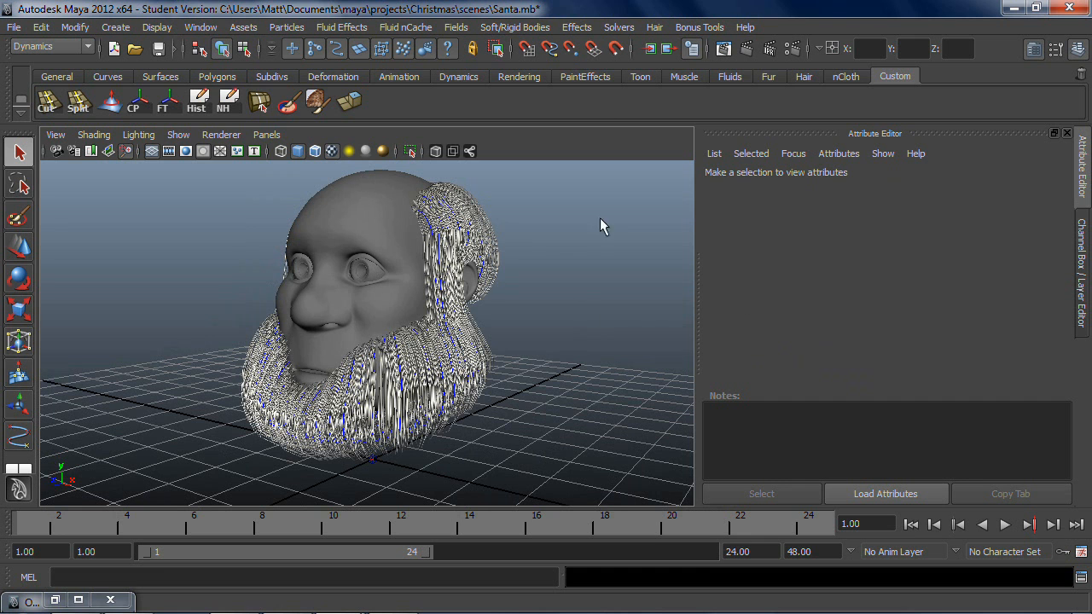
click(724, 49)
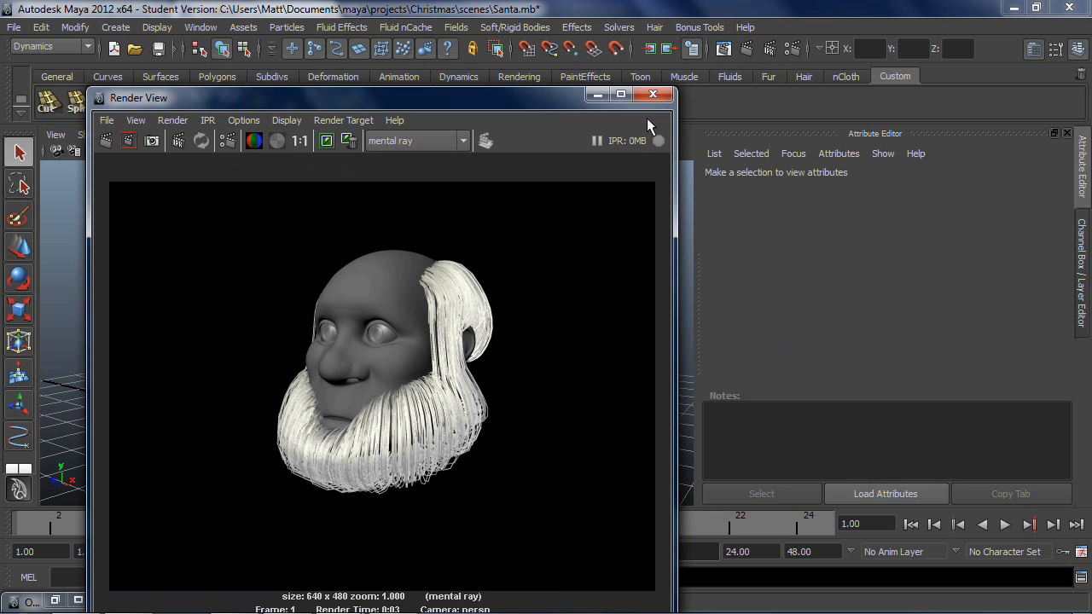
click(652, 94)
Step: Set the Specular Color in hairSystemShape1 to a neutral grey with saturation 0 and value 0.510
alt+drag(595, 229, 562, 271)
drag(464, 328, 442, 334)
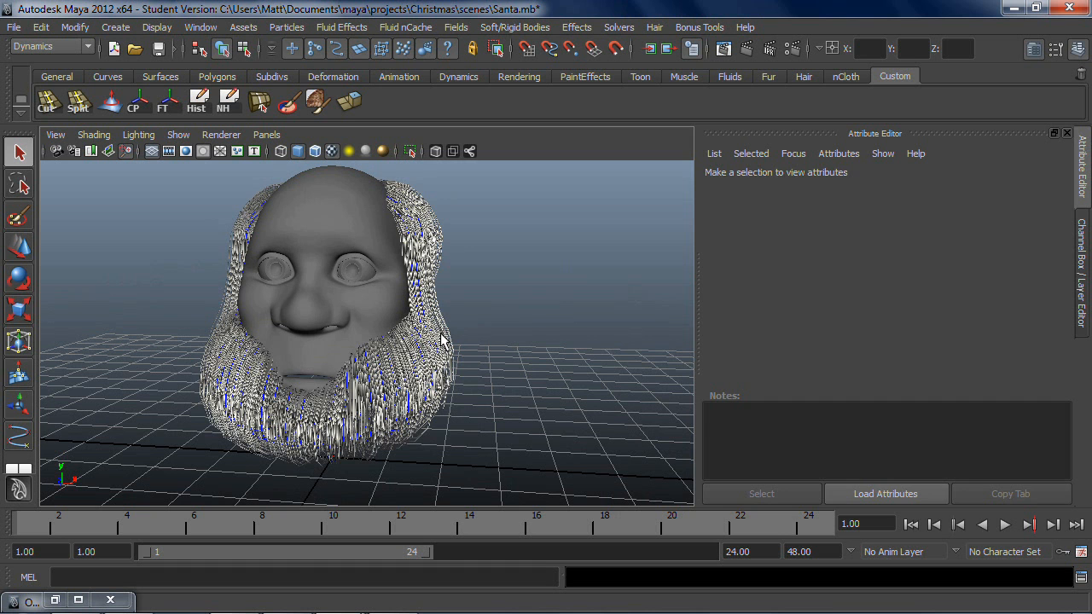
scroll(862, 357, down, 10)
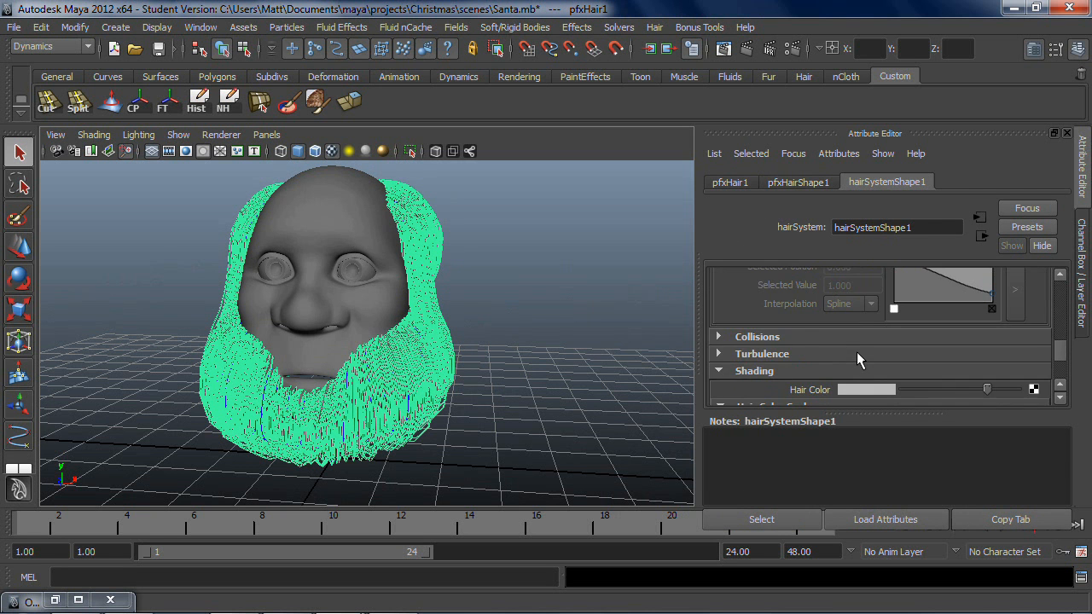
scroll(857, 354, down, 5)
scroll(857, 353, up, 3)
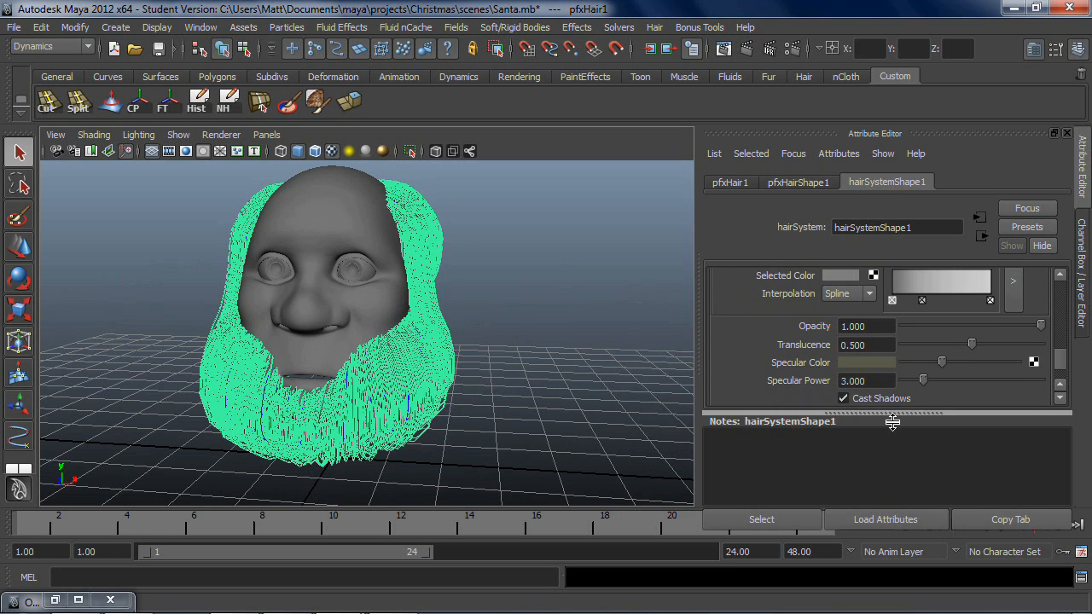
drag(894, 412, 894, 503)
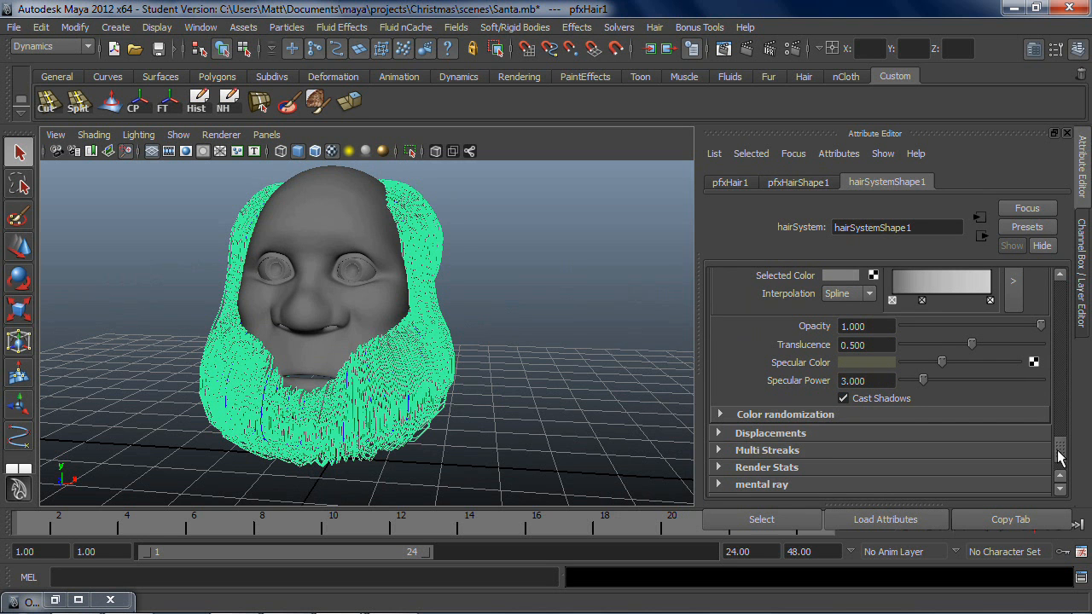
scroll(1055, 445, up, 3)
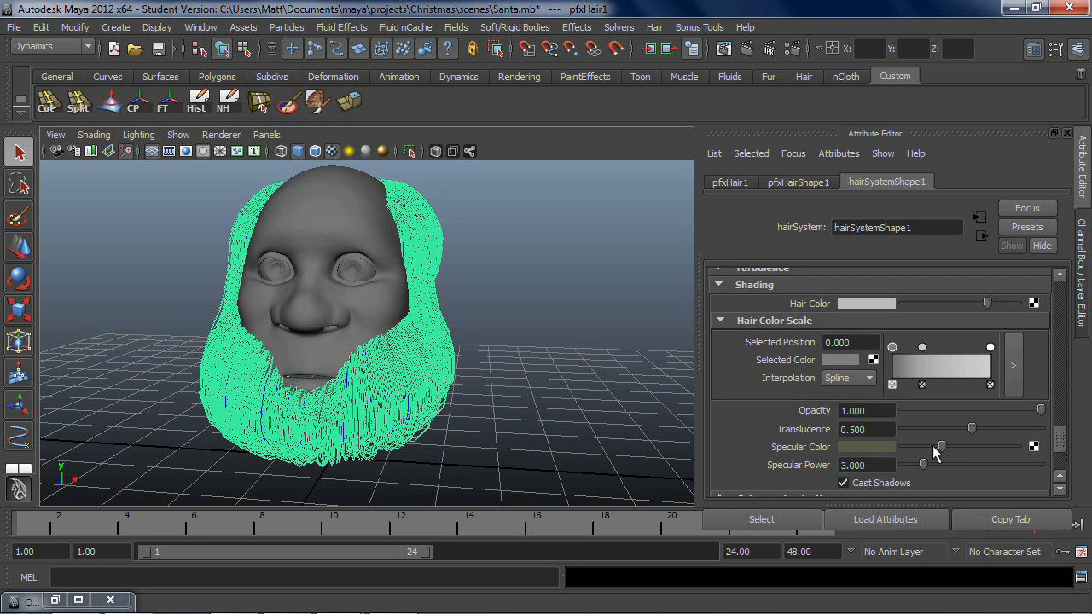
click(887, 446)
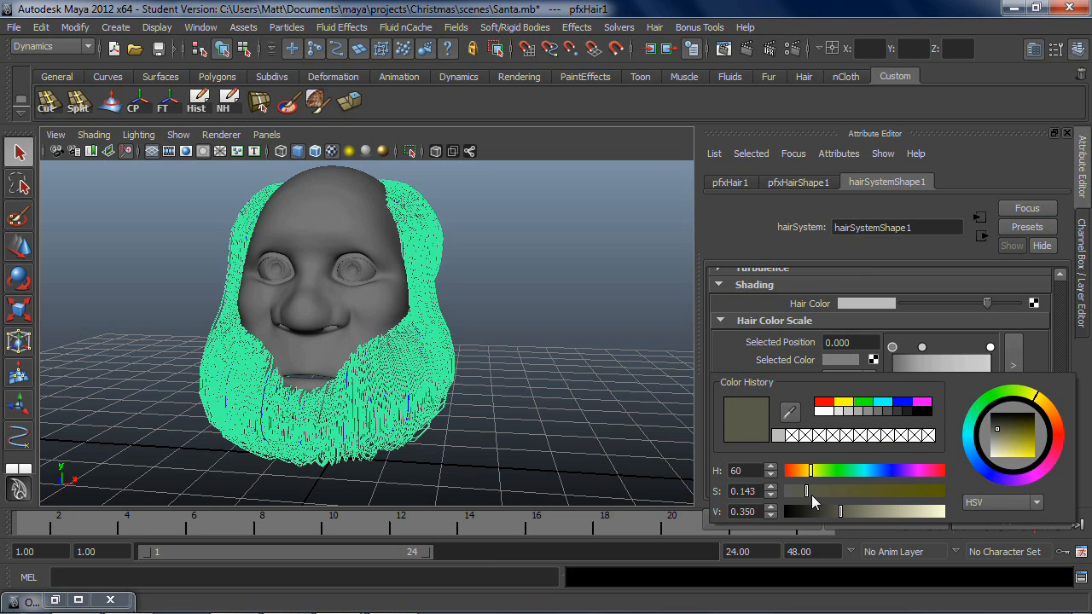
drag(805, 492, 749, 499)
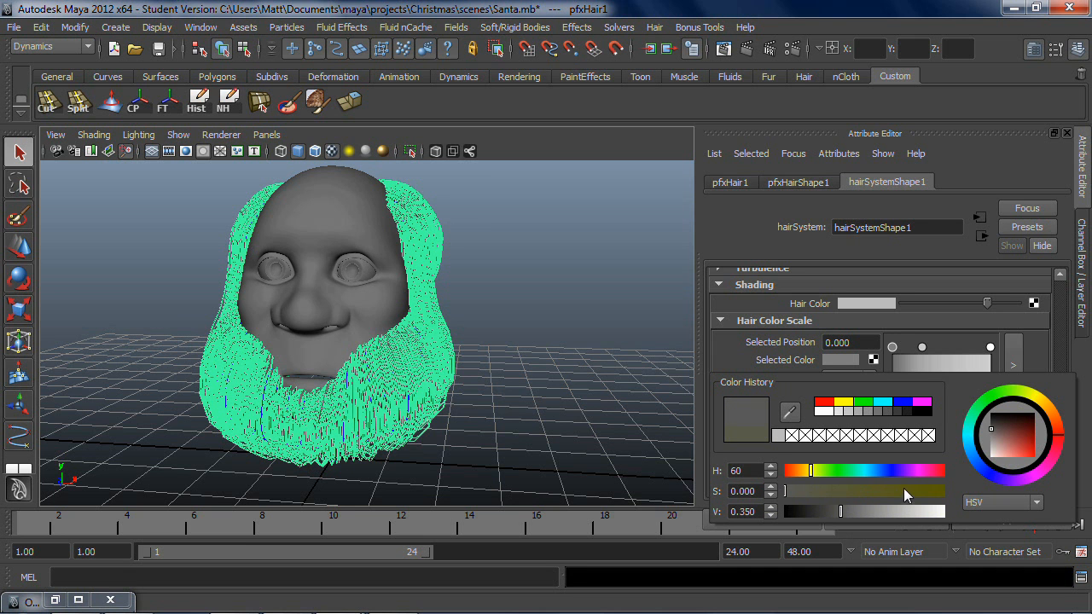
mouse_move(978, 428)
mouse_down()
mouse_move(994, 428)
mouse_move(986, 435)
mouse_up()
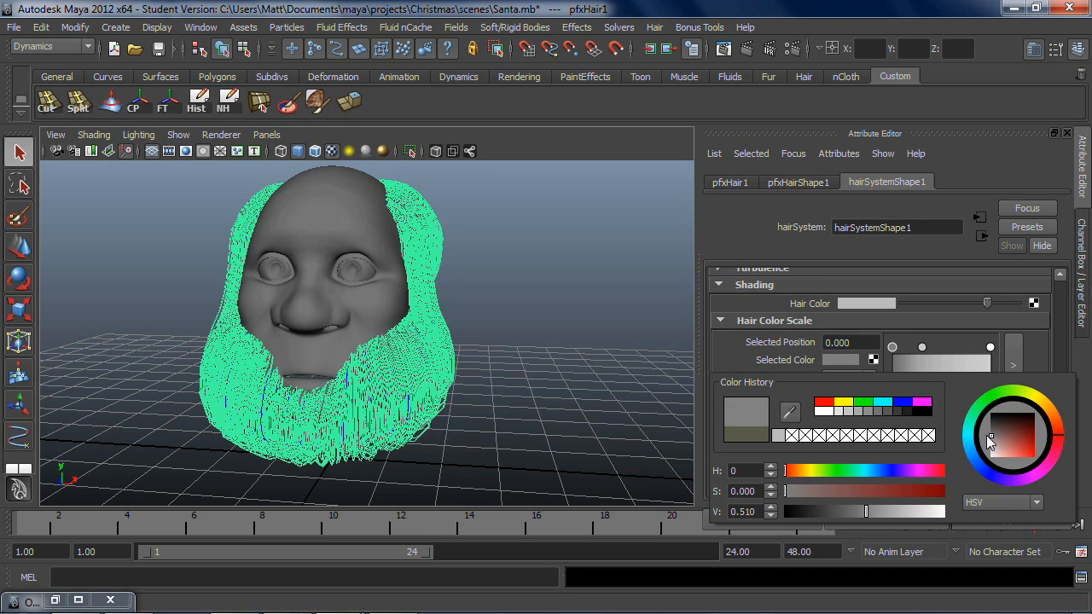
Step: Deselect the hair and render the head from a three-quarter view to examine the specular highlights
click(586, 322)
alt+drag(565, 315, 590, 247)
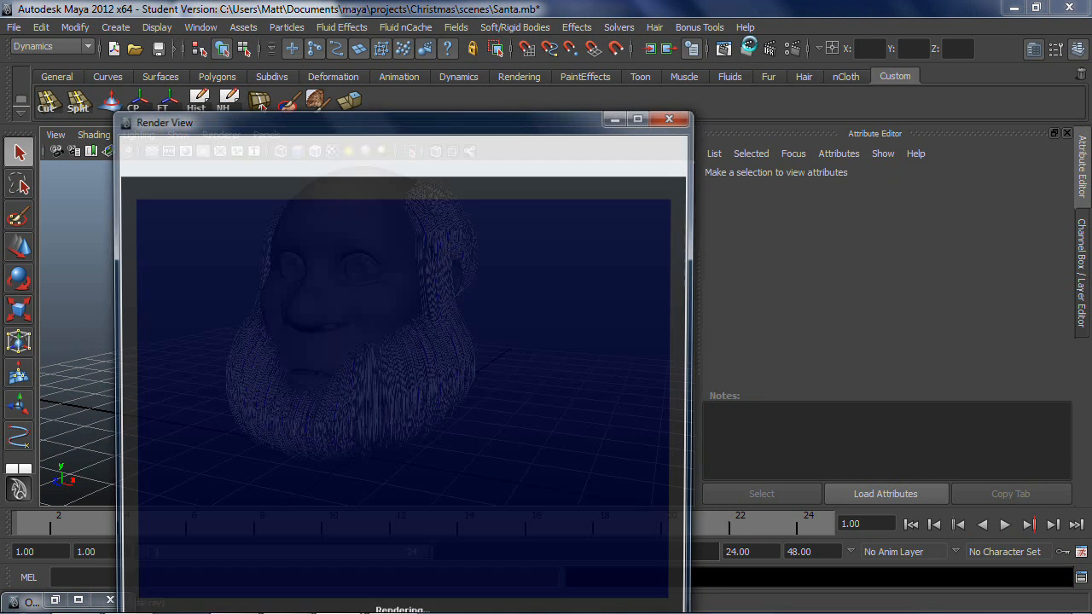
click(745, 49)
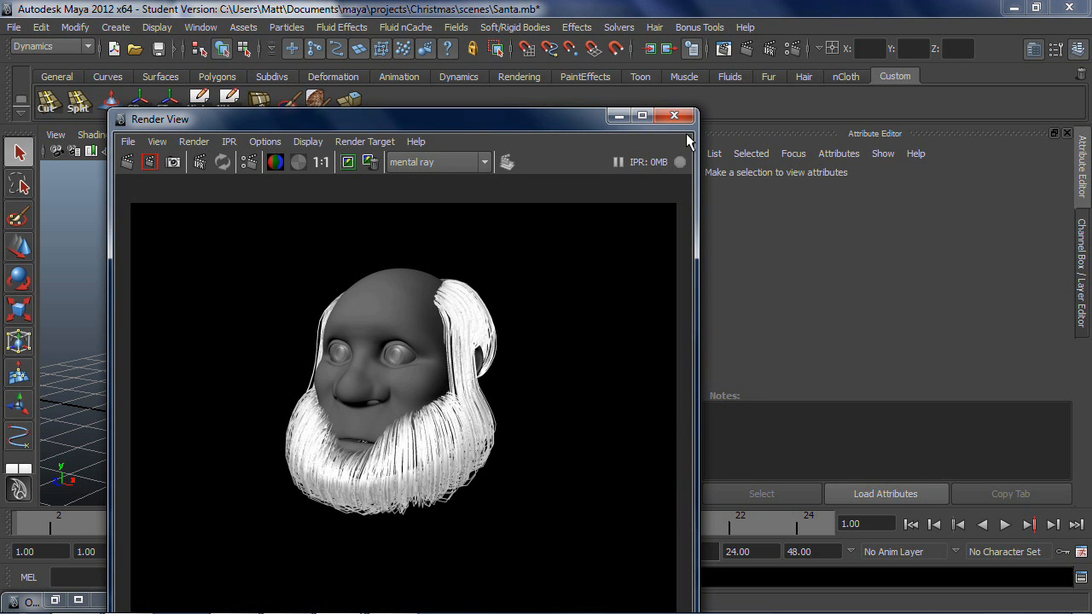
click(674, 115)
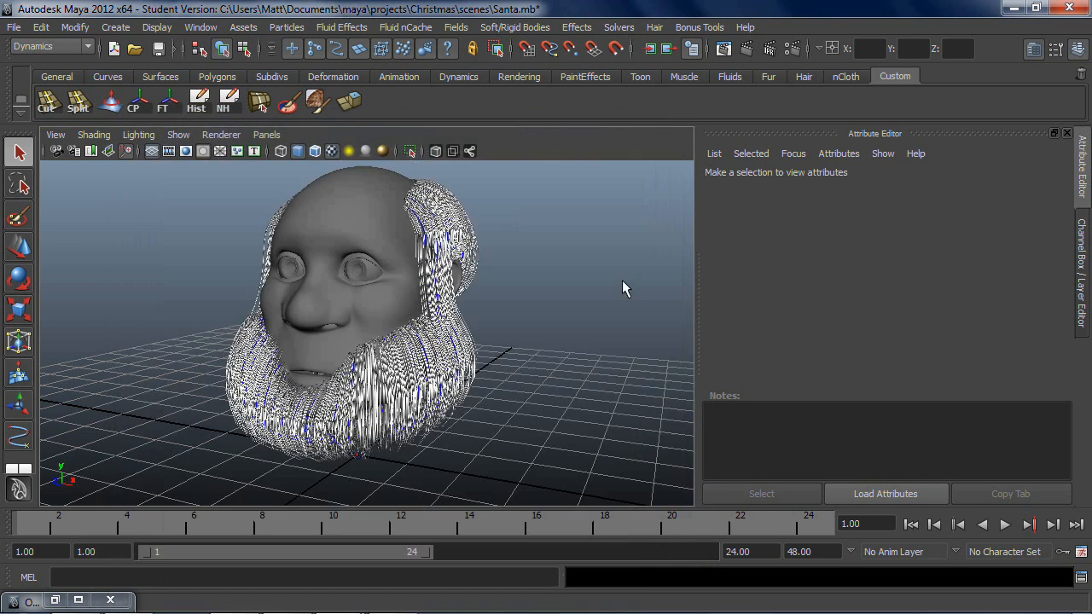
Step: Darken the Hair Color in hairSystemShape1 to a medium grey and brighten its Specular Color slightly
drag(496, 370, 474, 368)
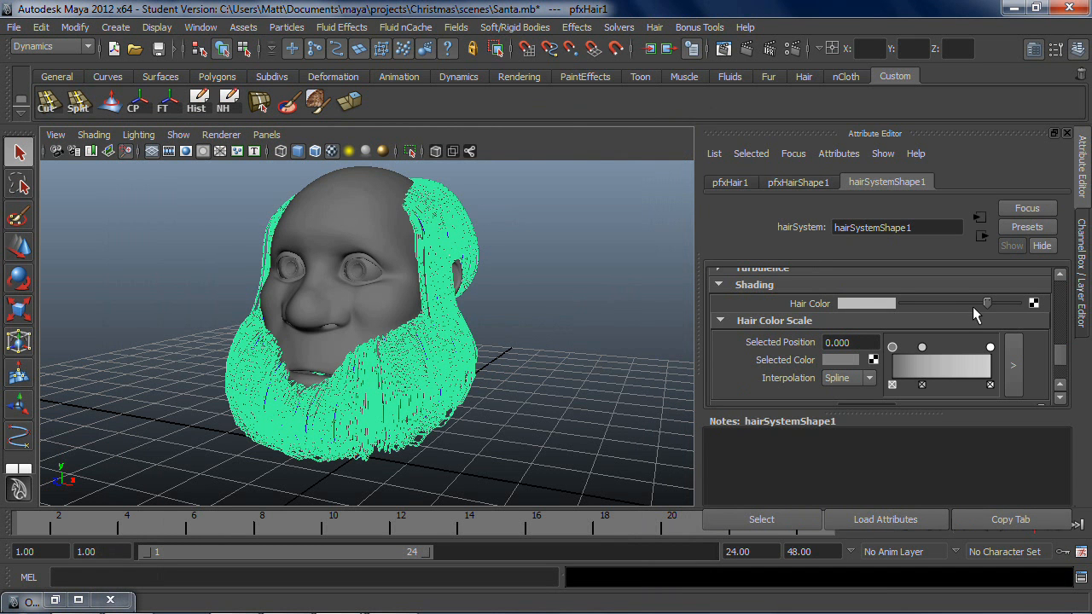
drag(984, 308, 965, 307)
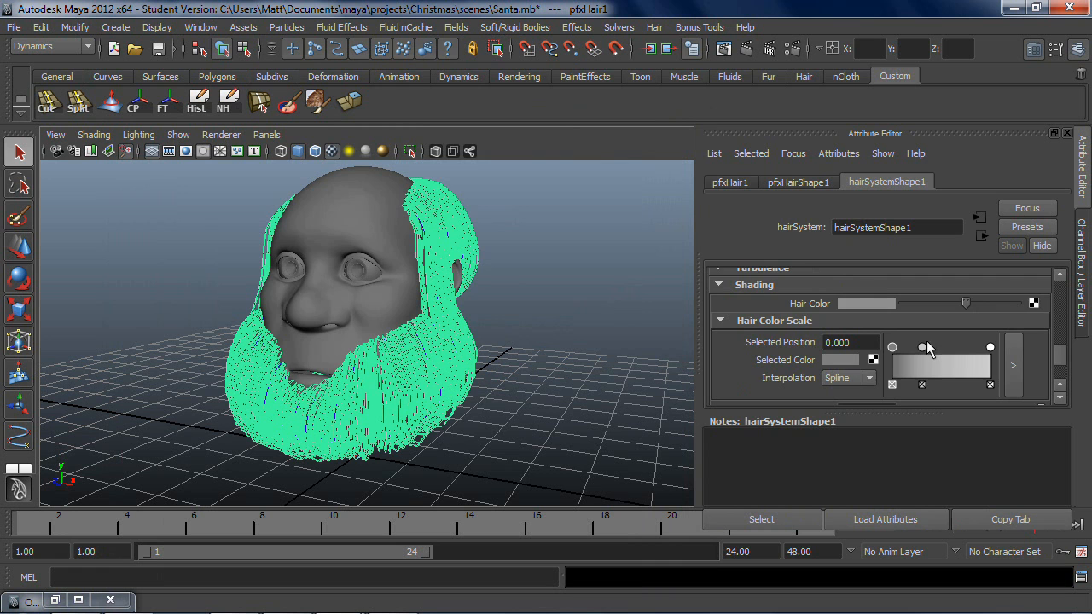
scroll(880, 377, down, 2)
drag(960, 362, 970, 363)
Step: Set the Specular Power in hairSystemShape1 to 1
click(876, 381)
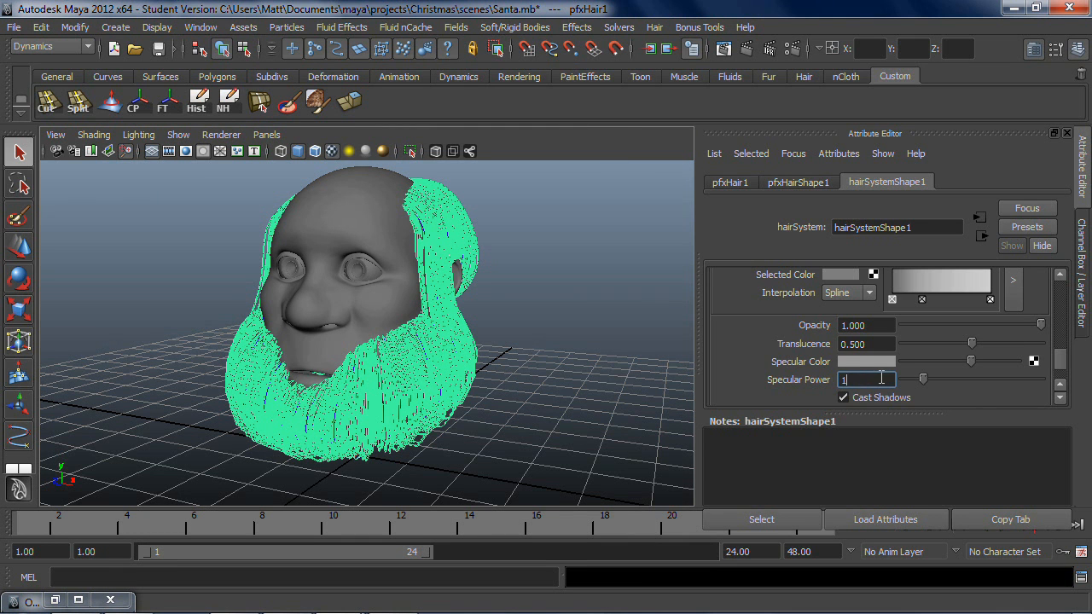
key(Tab)
scroll(838, 336, up, 2)
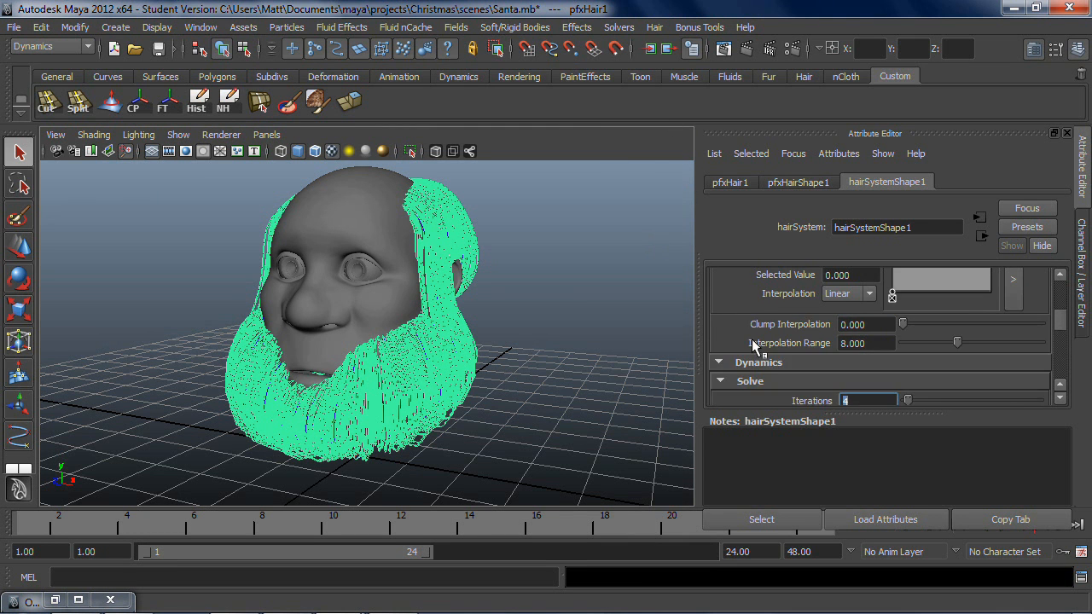
scroll(838, 336, up, 2)
scroll(839, 339, down, 5)
scroll(839, 340, up, 5)
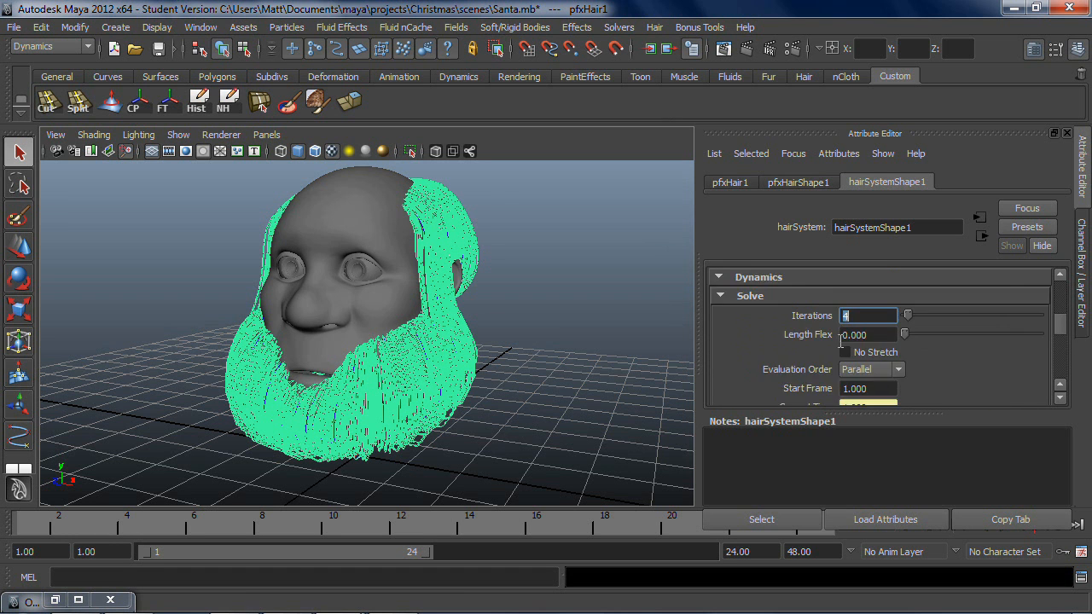
drag(1061, 328, 1086, 342)
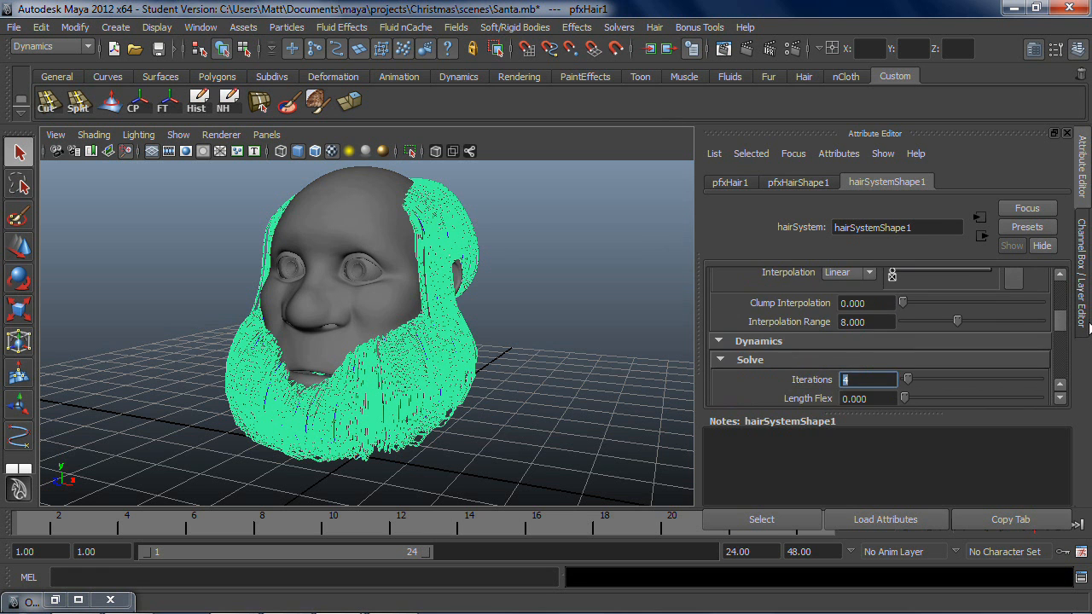
drag(1089, 336, 1087, 365)
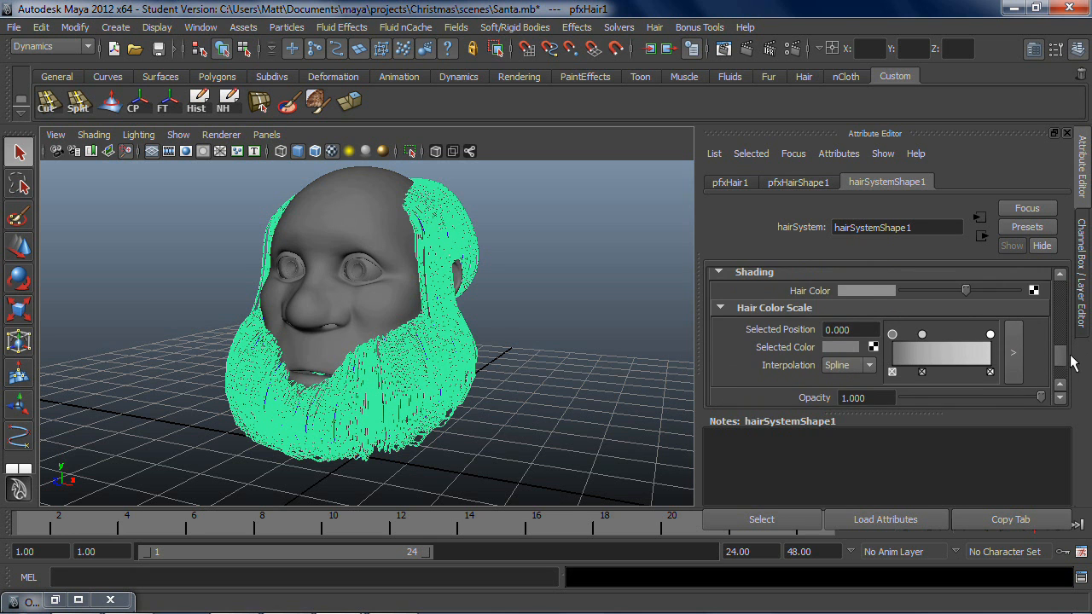
scroll(1069, 365, down, 2)
click(864, 368)
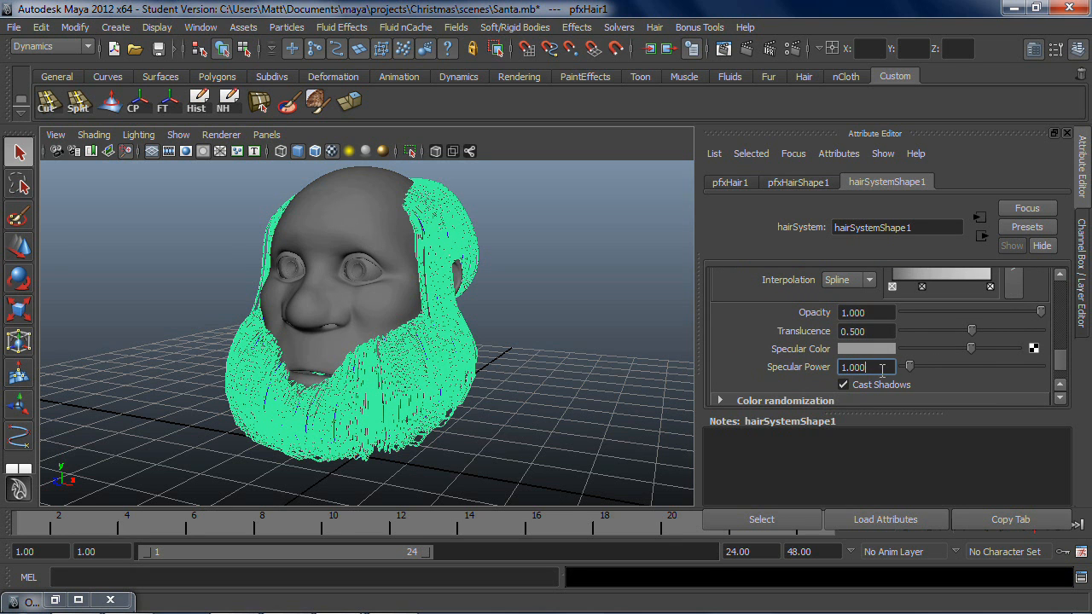
double_click(856, 366)
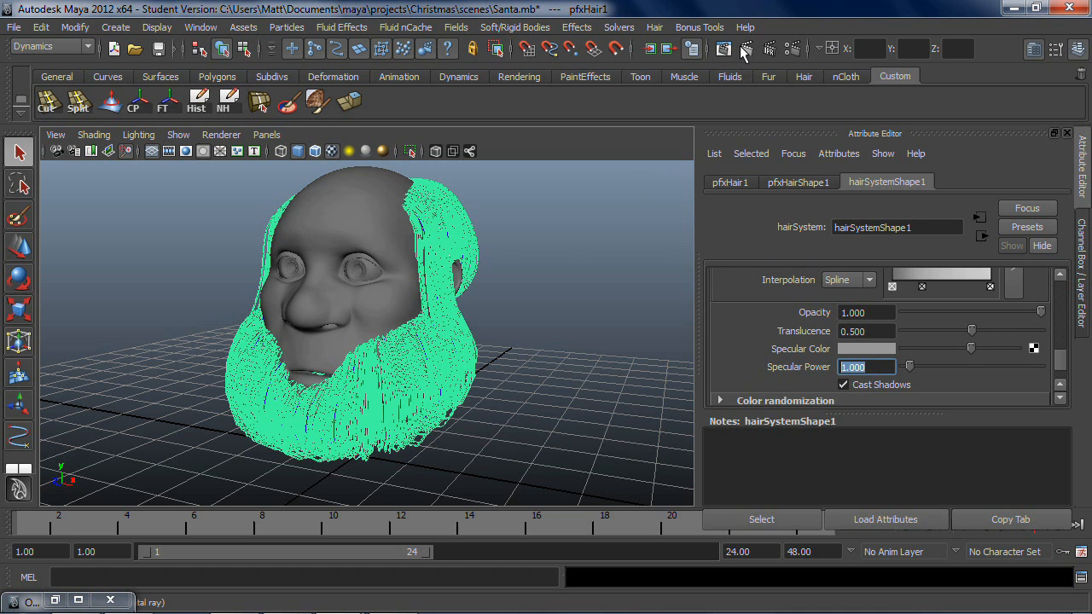
Step: Start an IPR render of a region covering the face and beard, leaving the hair shading attributes accessible
click(770, 48)
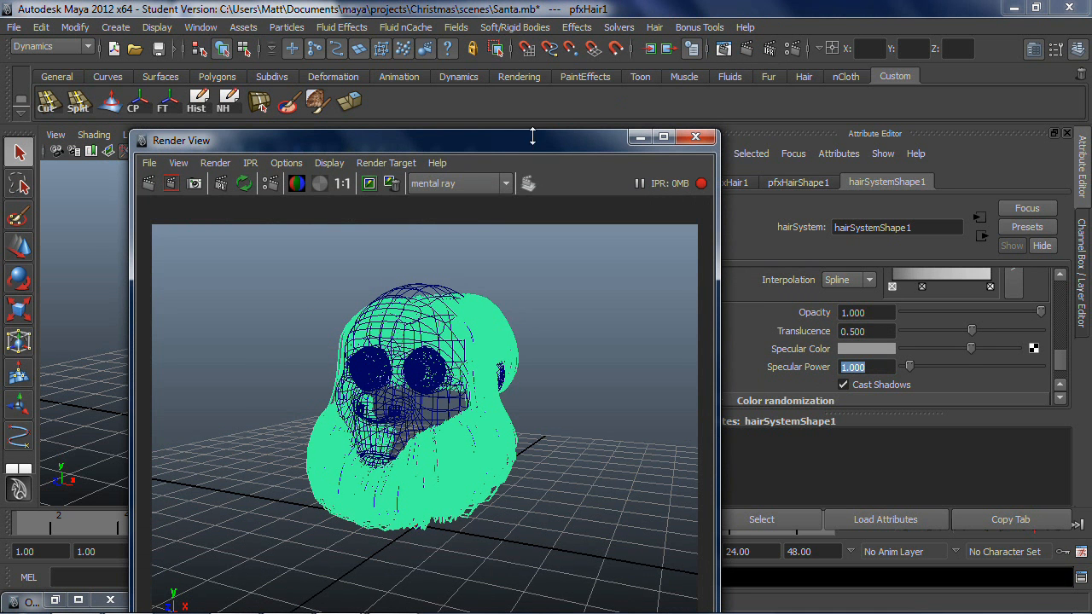
drag(244, 350, 529, 539)
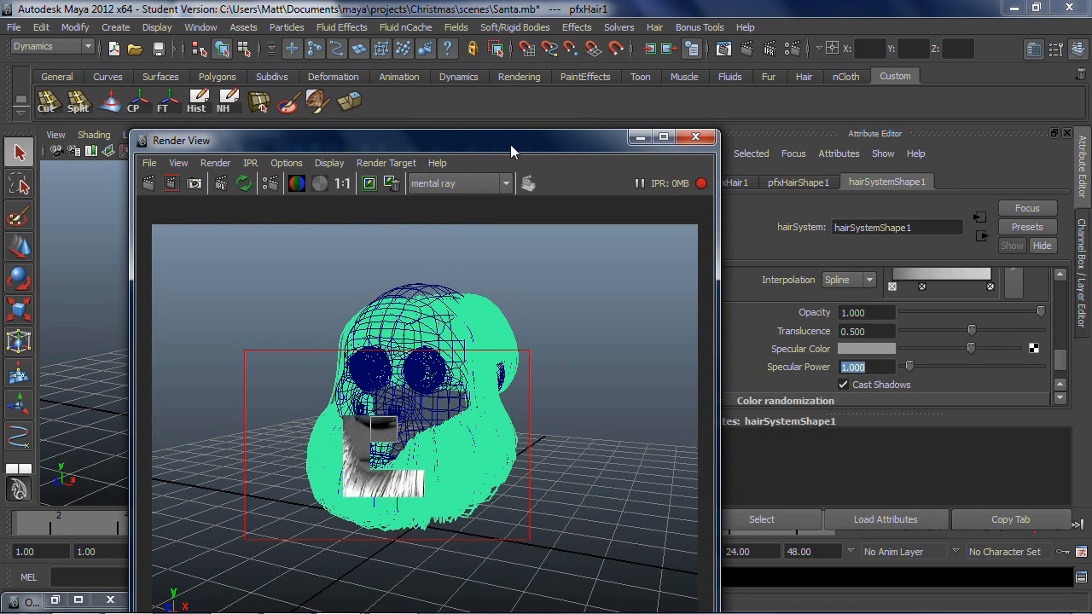
drag(510, 144, 470, 100)
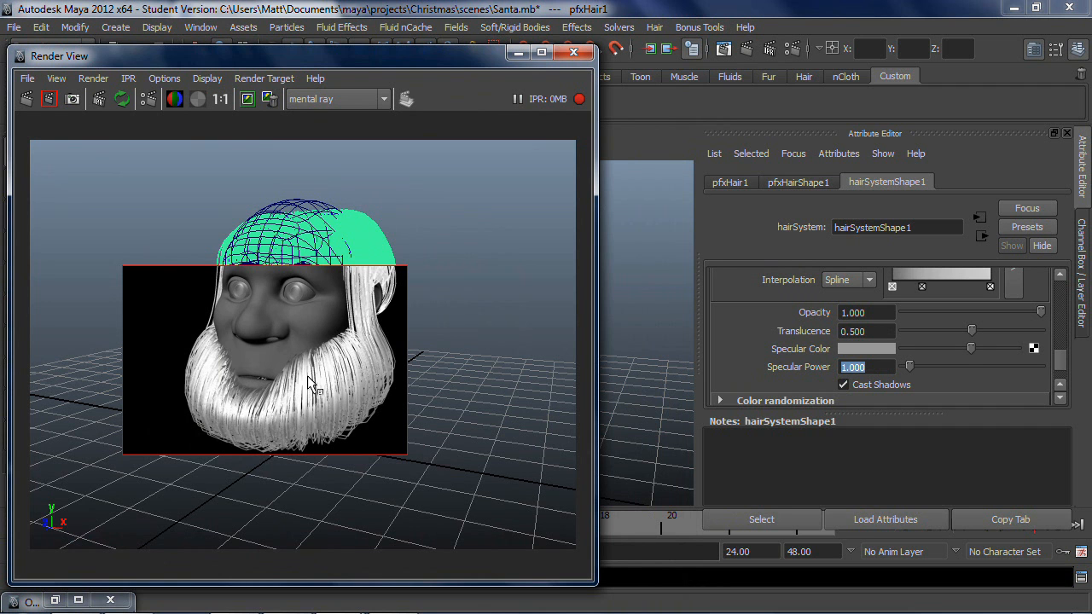
Step: Try a Specular Power of 5 for the hair in the IPR render
drag(868, 368, 740, 369)
text(3)
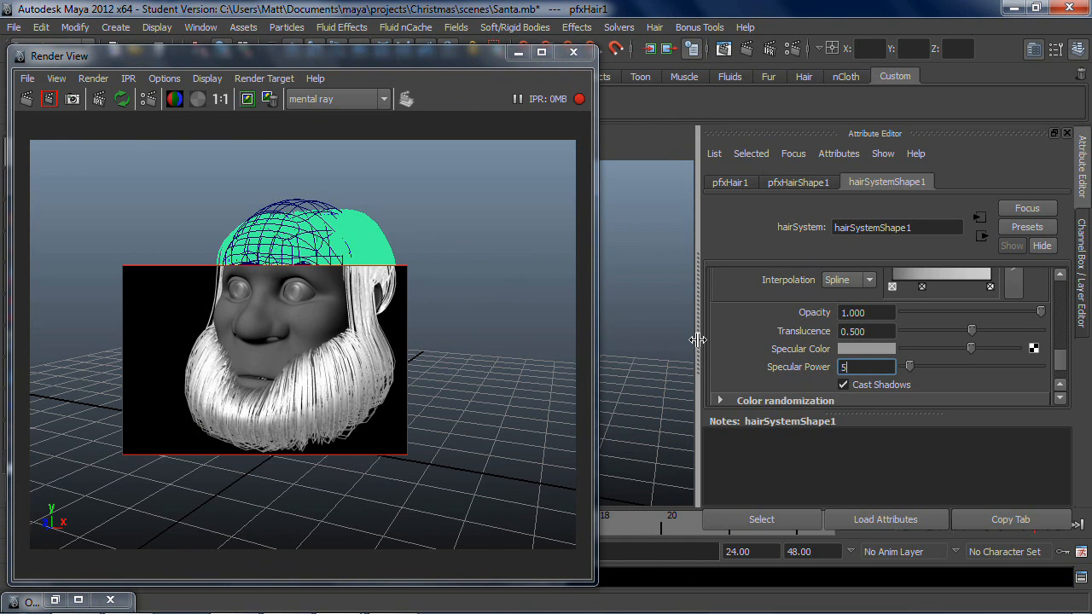
key(Tab)
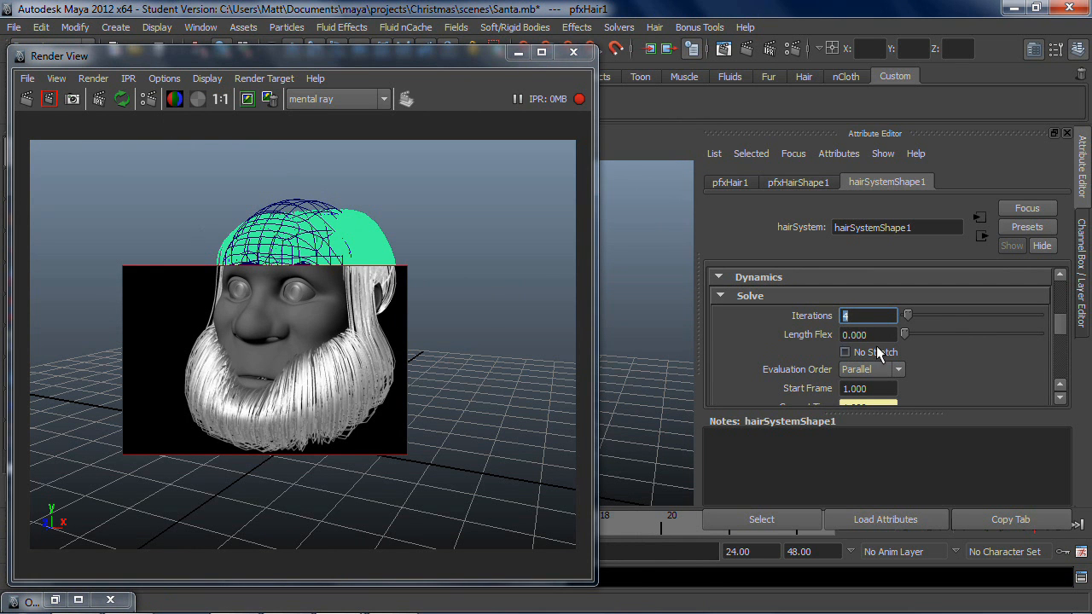
Step: Try a Specular Power of 10 for the hair to compare the highlights in the IPR render
scroll(866, 324, up, 3)
scroll(868, 328, down, 15)
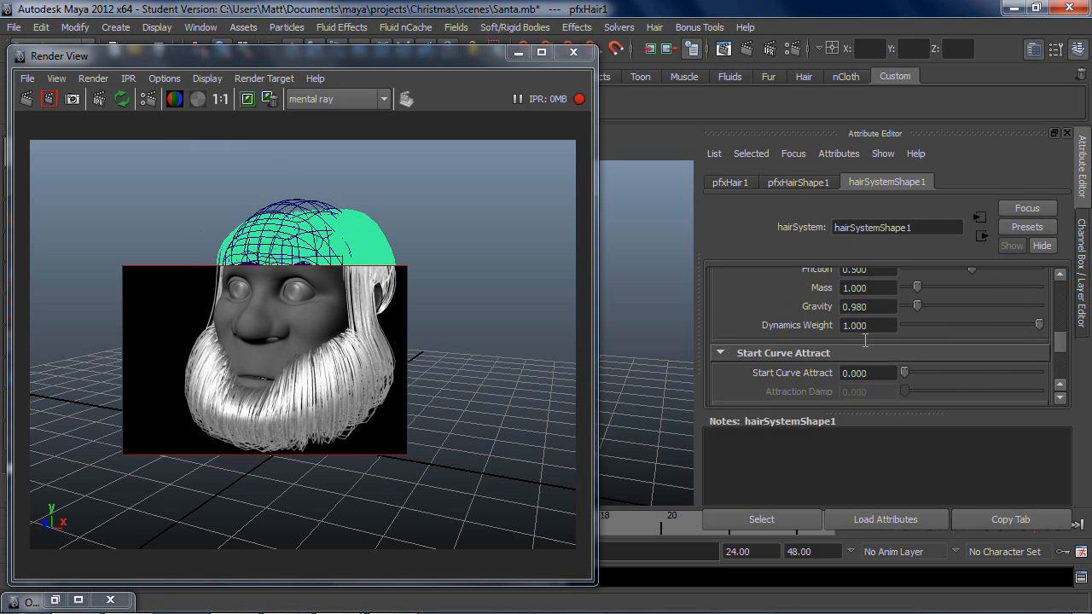
scroll(865, 341, up, 3)
double_click(863, 374)
text(10)
key(Return)
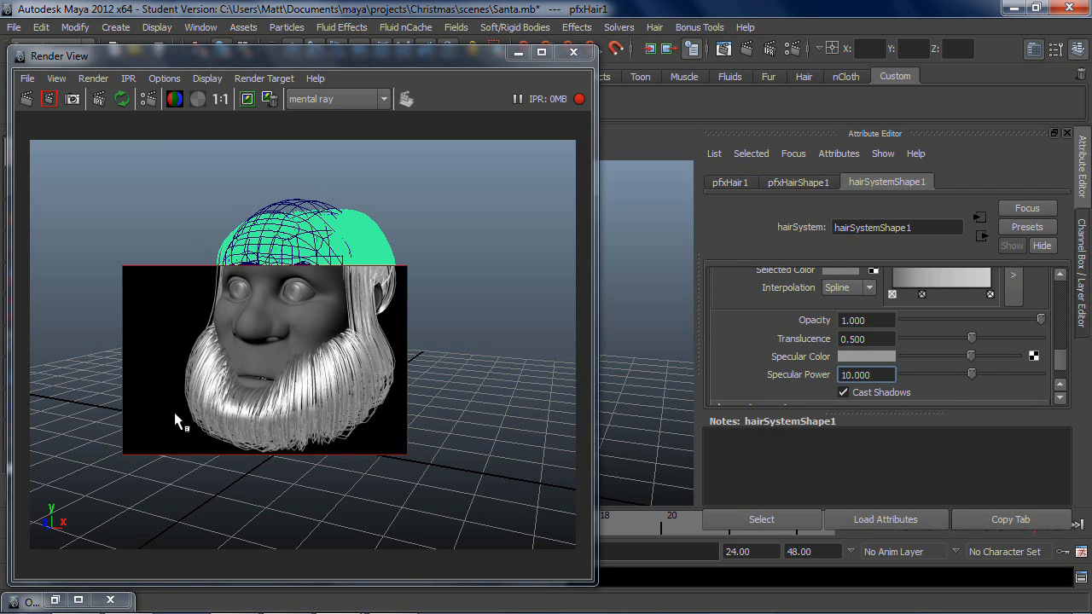
Step: Return the Specular Power of the hair to 1
drag(880, 375, 779, 381)
text(1)
key(Return)
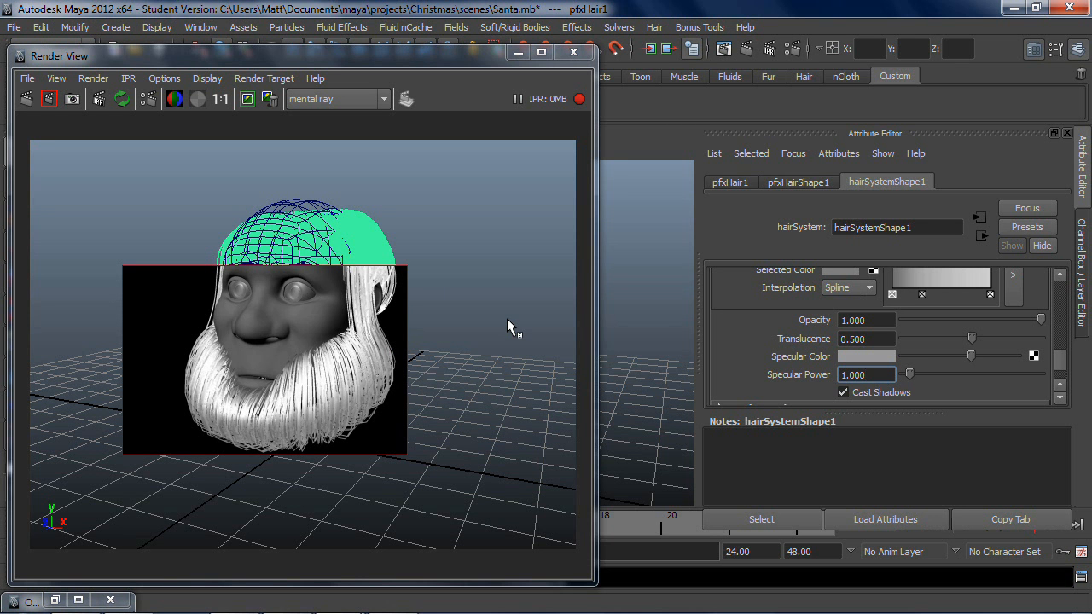
Step: Close the IPR render and deselect the hair to examine the whole head from a lower angle
click(573, 52)
click(584, 307)
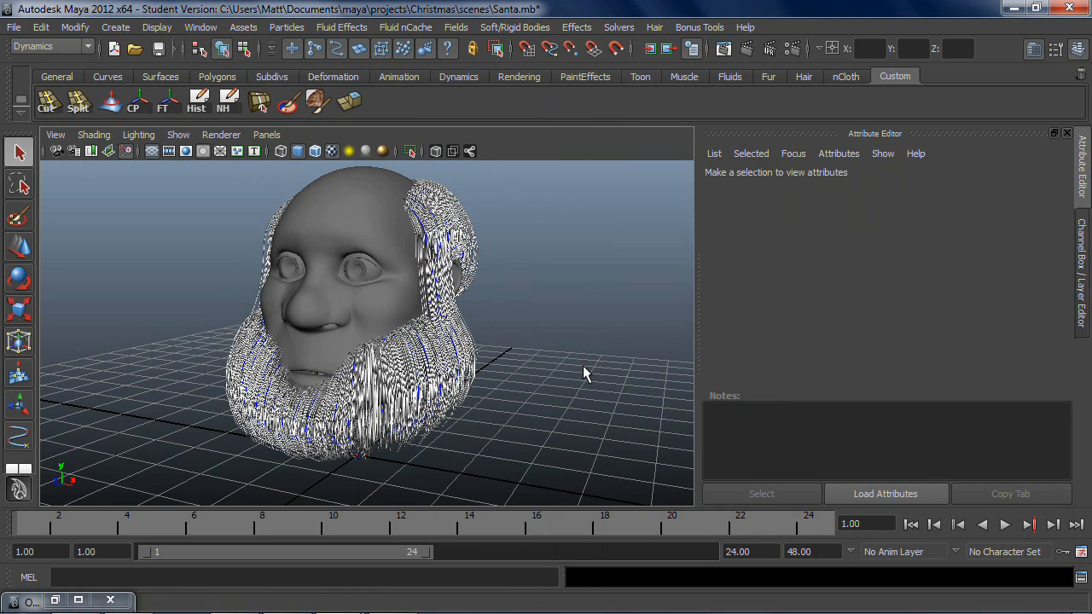
alt+drag(494, 370, 600, 439)
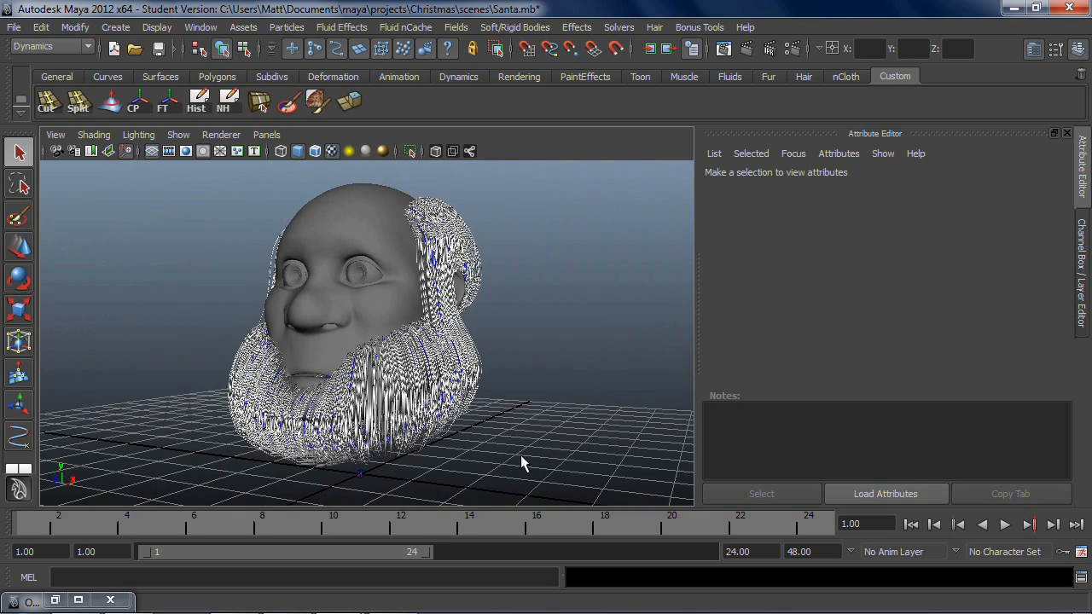
click(393, 601)
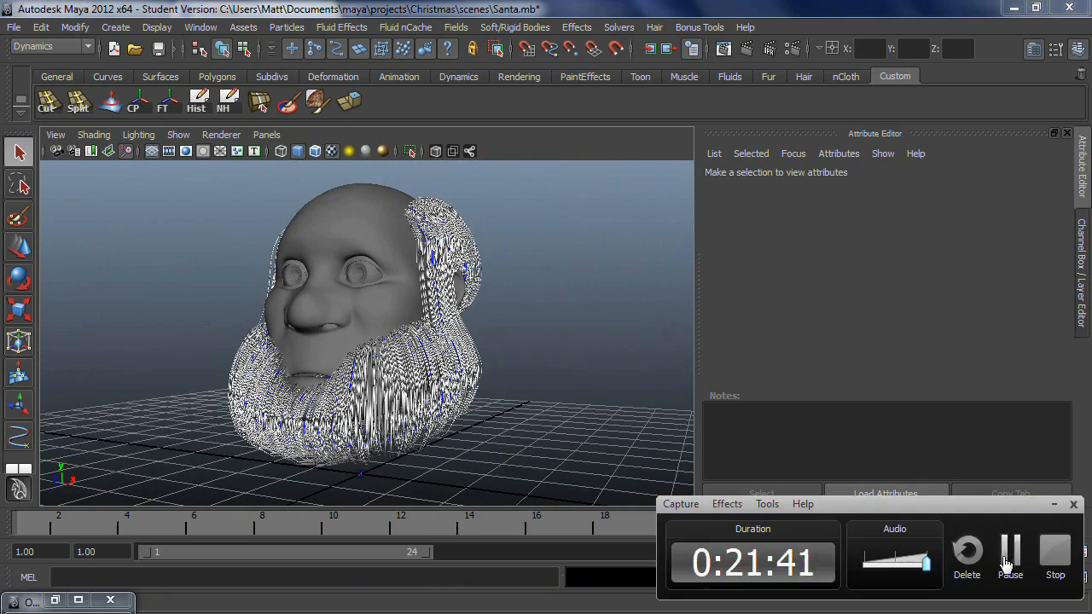